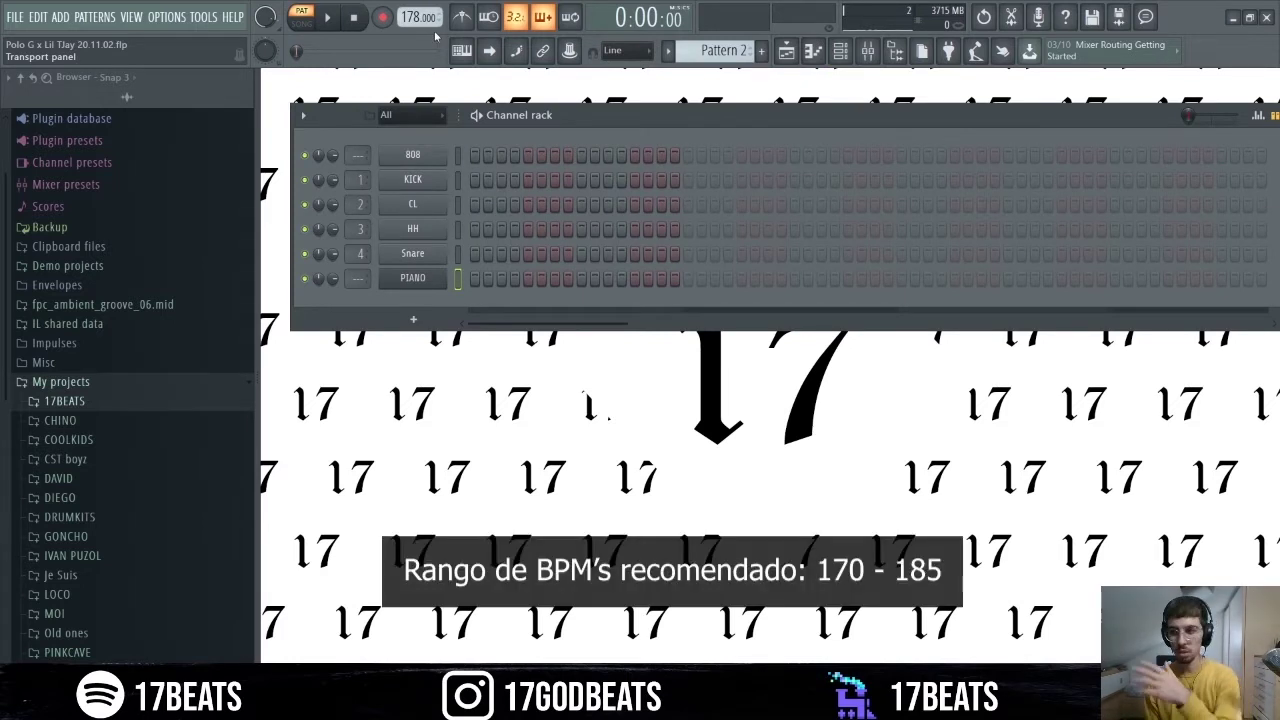
- Check the instrument patch loaded on the PIANO channel and open that channel's piano roll
{"action": "left_click", "coordinate": [413, 278]}
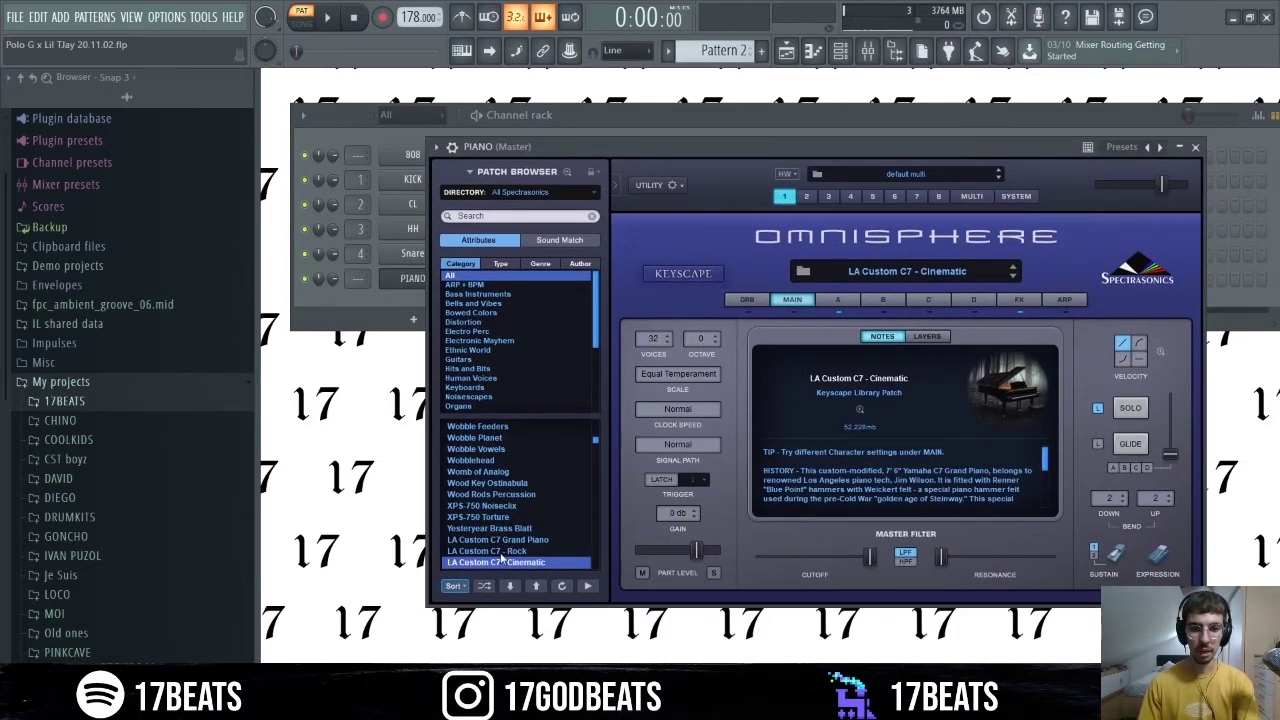
{"action": "left_click", "coordinate": [1194, 147]}
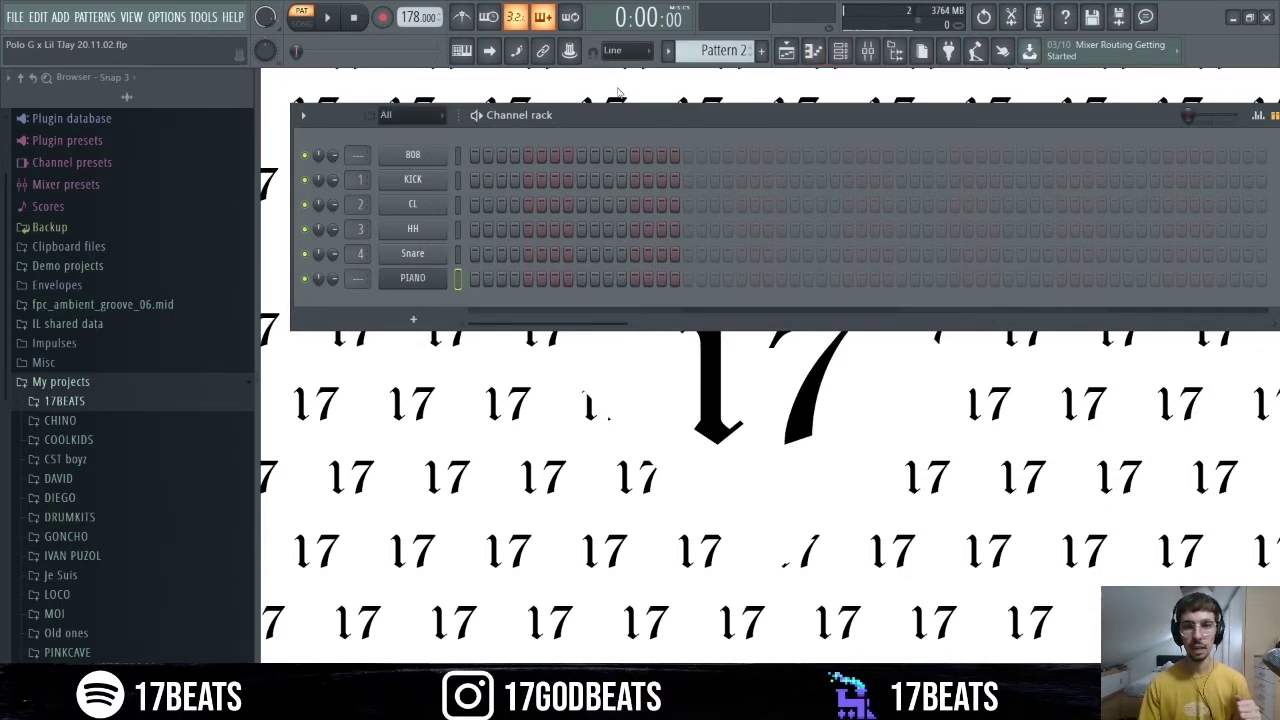
{"action": "left_click", "coordinate": [815, 51]}
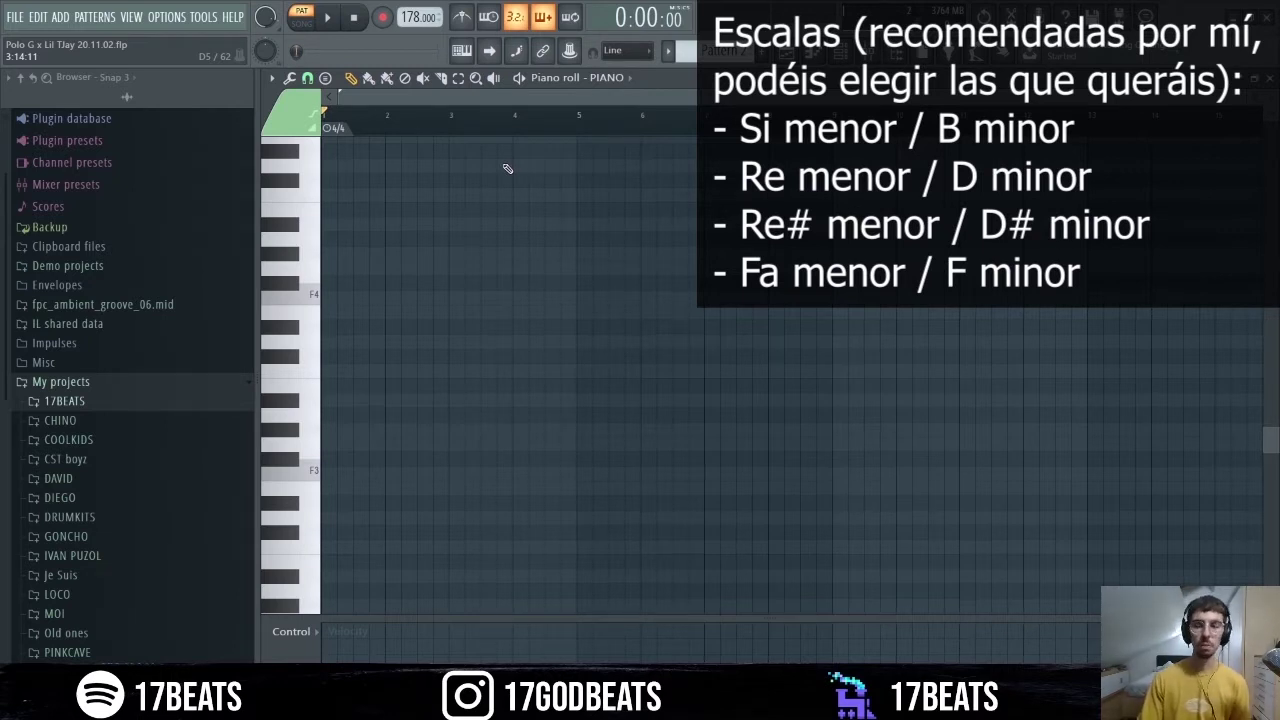
- Examine the root note and scale options for scale highlighting in the piano roll
{"action": "left_click", "coordinate": [275, 79]}
{"action": "mouse_move", "coordinate": [305, 176]}
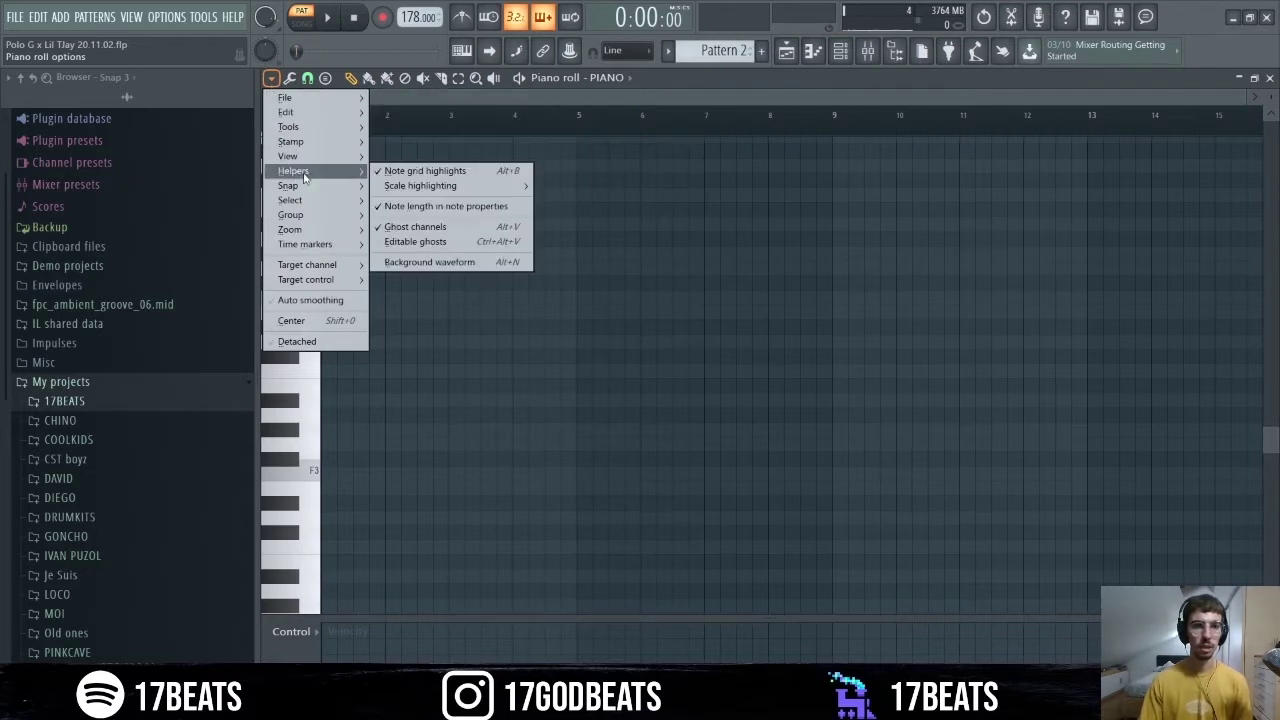
{"action": "mouse_move", "coordinate": [393, 190]}
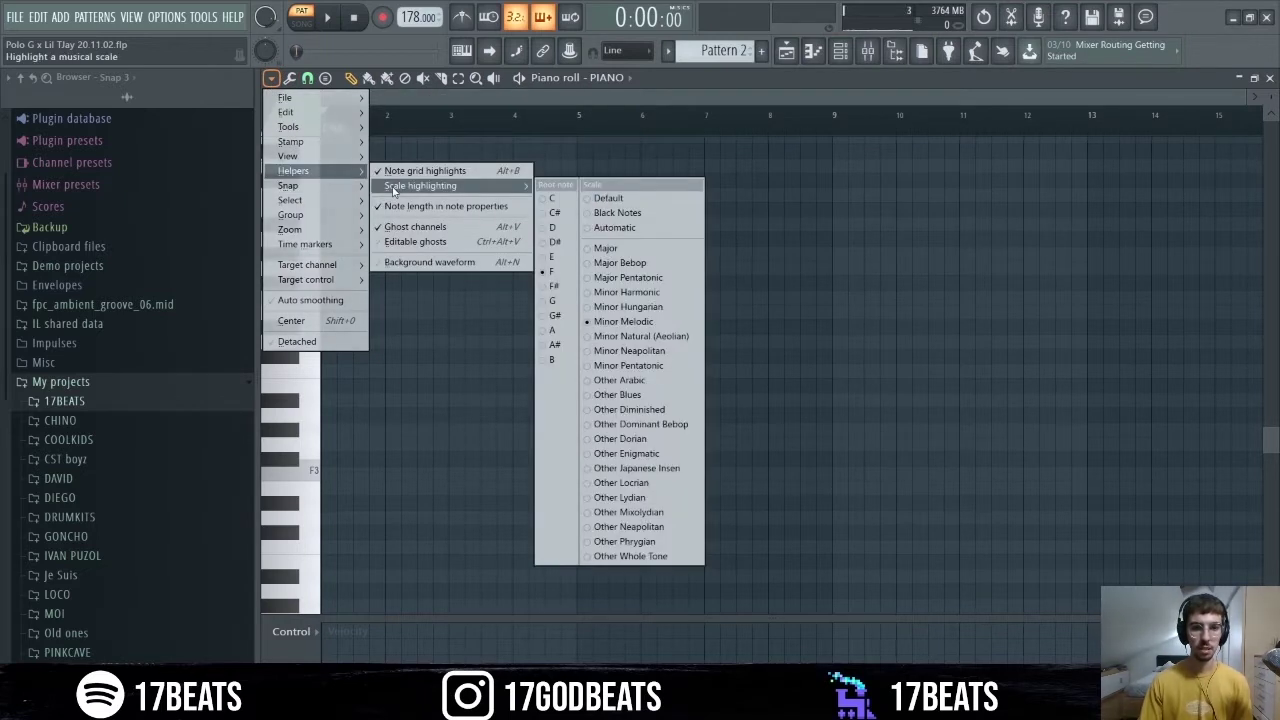
{"action": "left_click", "coordinate": [585, 99]}
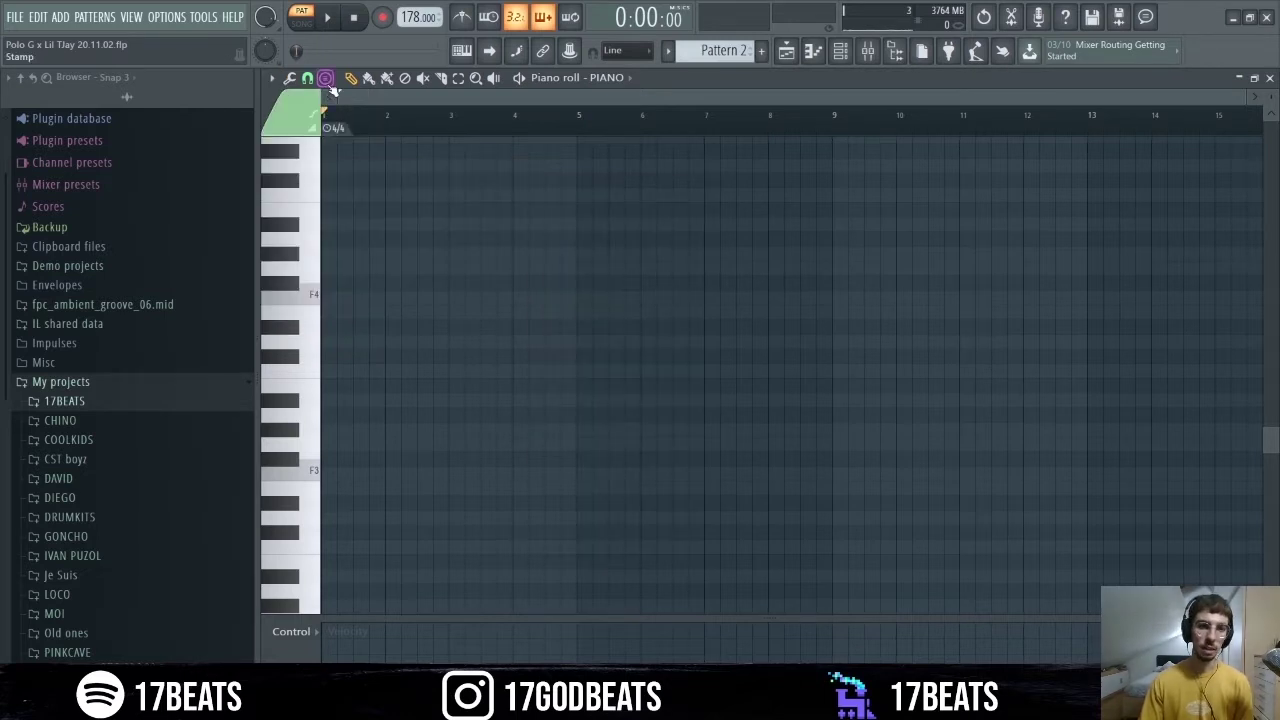
- Stamp a Minor 7th chord rooted on F3 at the start of bar 1 and raise it one octave
{"action": "left_click", "coordinate": [329, 84]}
{"action": "mouse_move", "coordinate": [327, 86]}
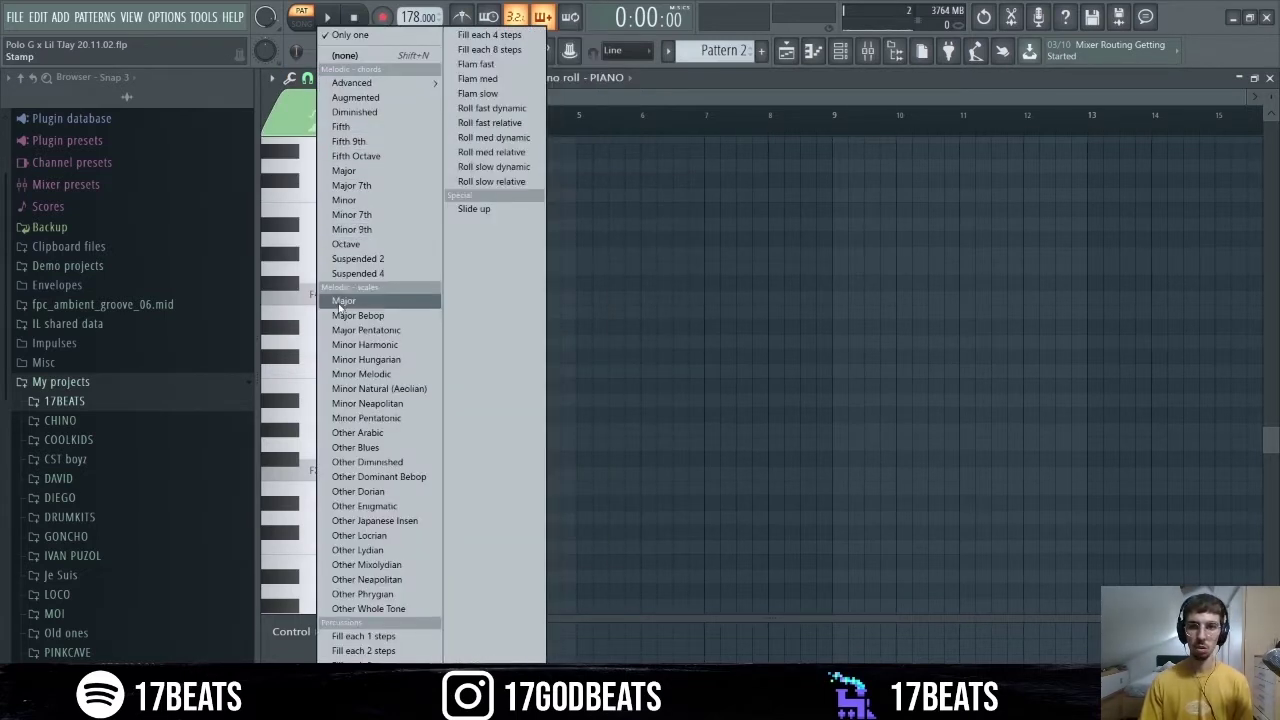
{"action": "left_click", "coordinate": [351, 216]}
{"action": "left_click", "coordinate": [363, 476]}
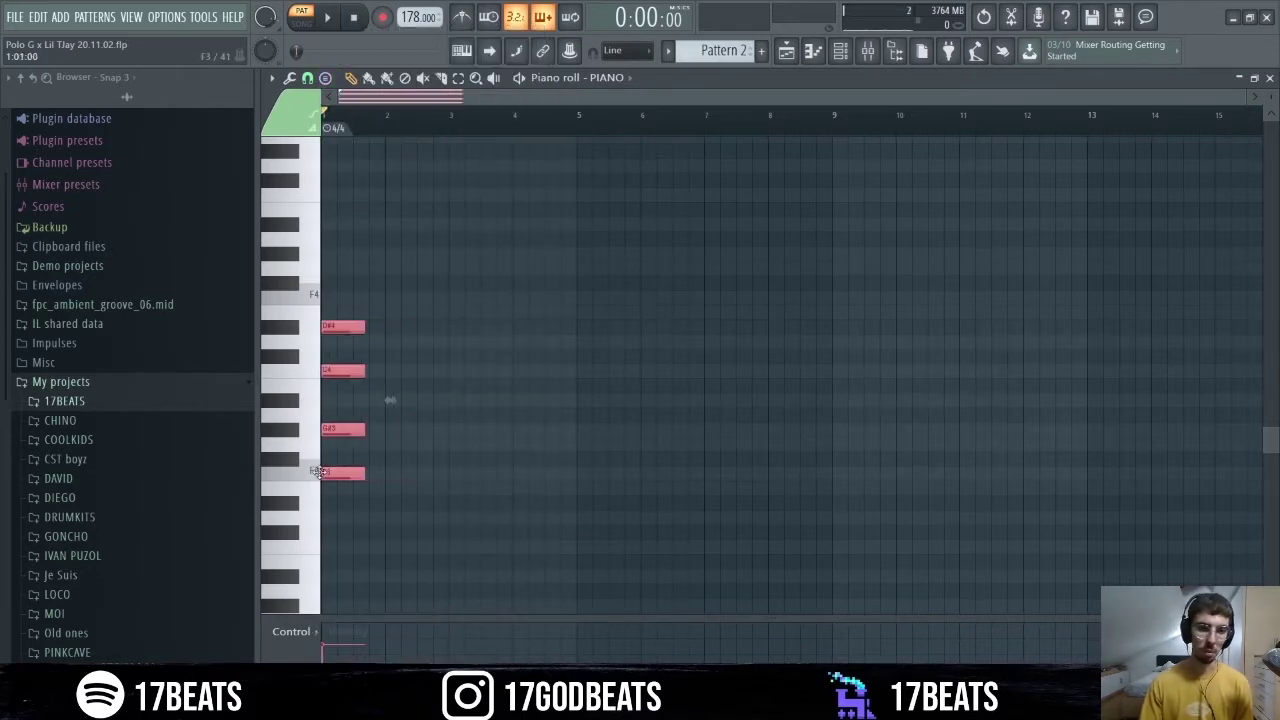
{"action": "key", "text": "ctrl+Up"}
{"action": "key", "text": "ctrl+d"}
{"action": "scroll", "coordinate": [359, 442], "scroll_direction": "up", "scroll_amount": 2}
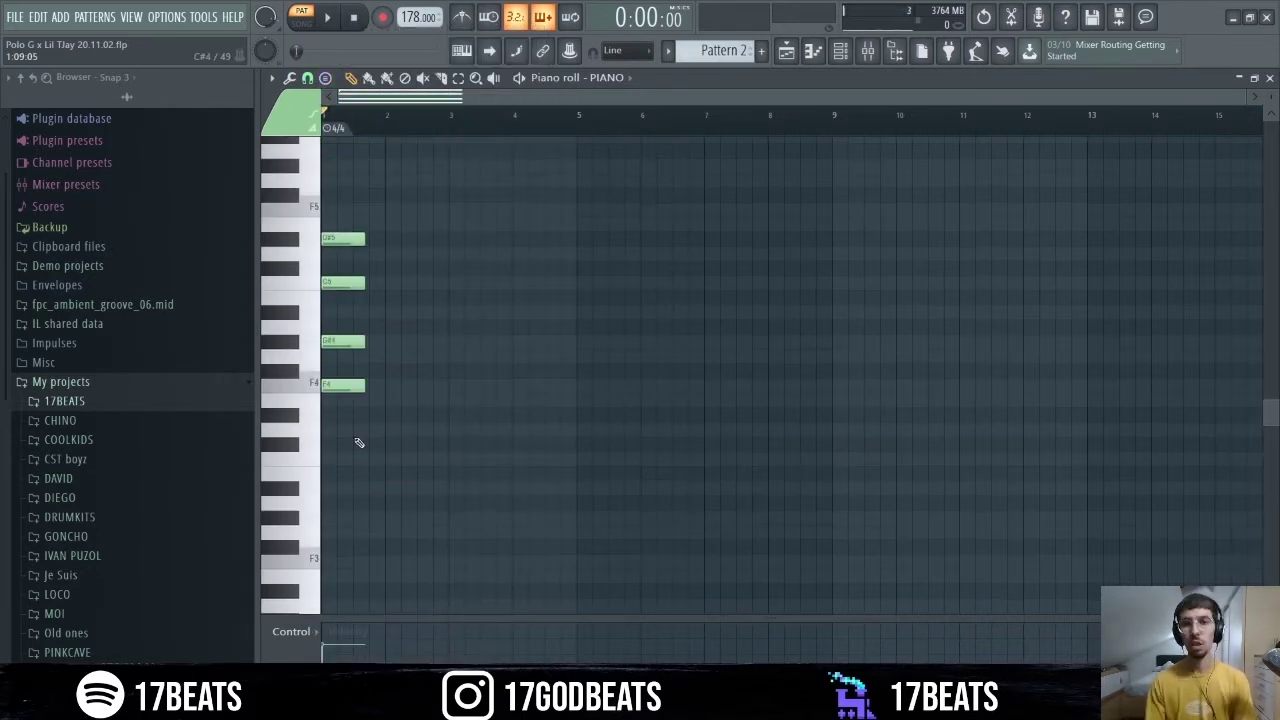
- Lengthen the chord to about two bars, play it, and copy it until four identical chords fill bars 1 to 8
{"action": "key", "text": "space"}
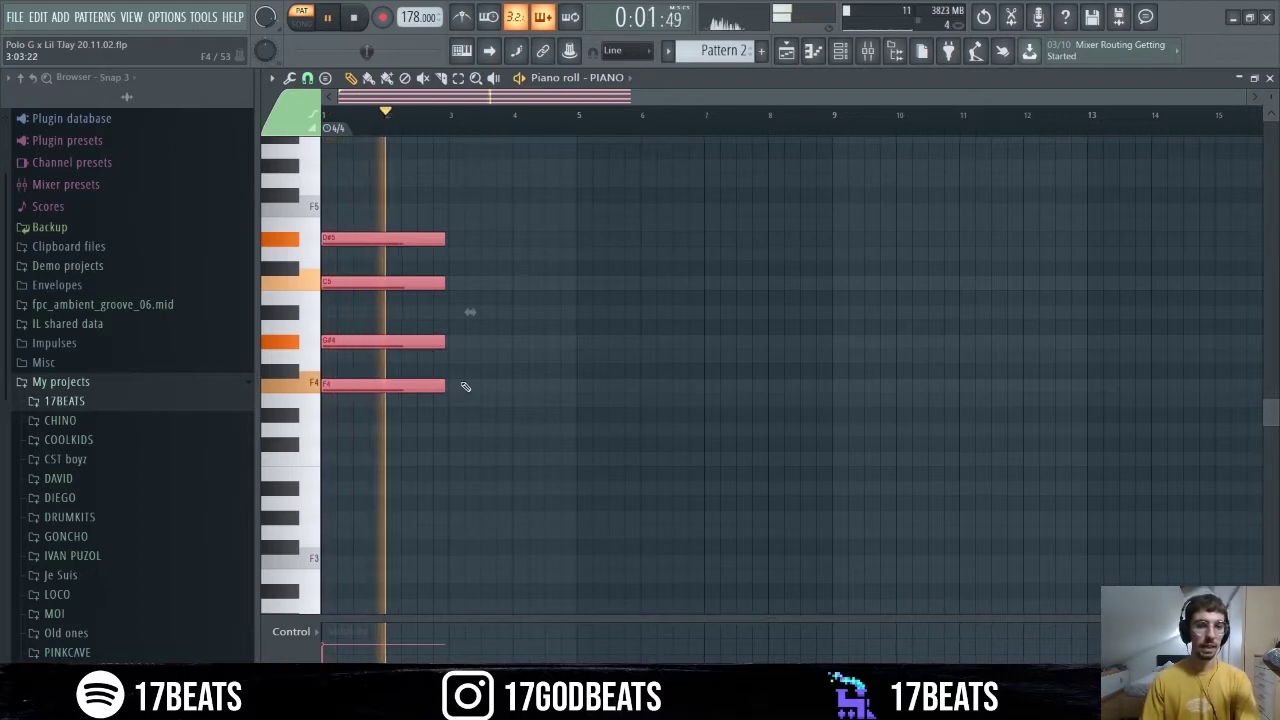
{"action": "key", "text": "space"}
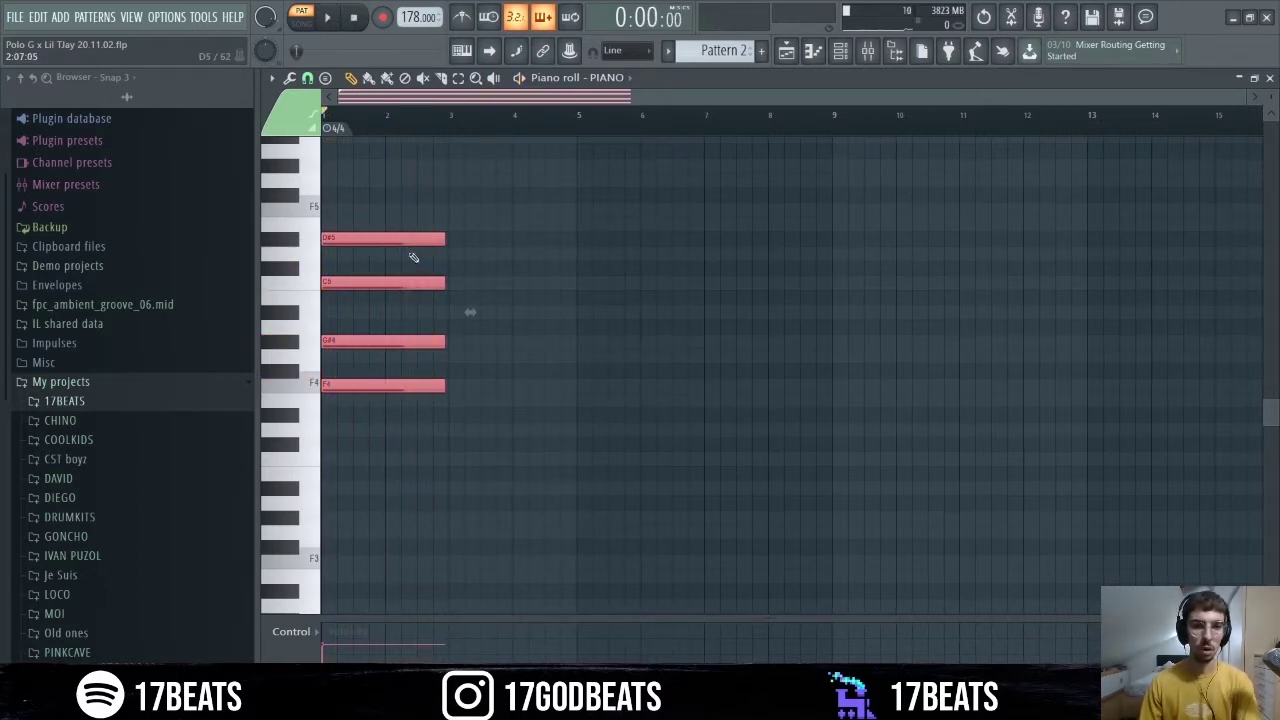
{"action": "left_click_drag", "start_coordinate": [408, 240], "coordinate": [533, 243], "text": "shift"}
{"action": "left_click_drag", "start_coordinate": [597, 450], "coordinate": [531, 232], "text": "ctrl"}
{"action": "key", "text": "ctrl+b"}
{"action": "key", "text": "ctrl+b"}
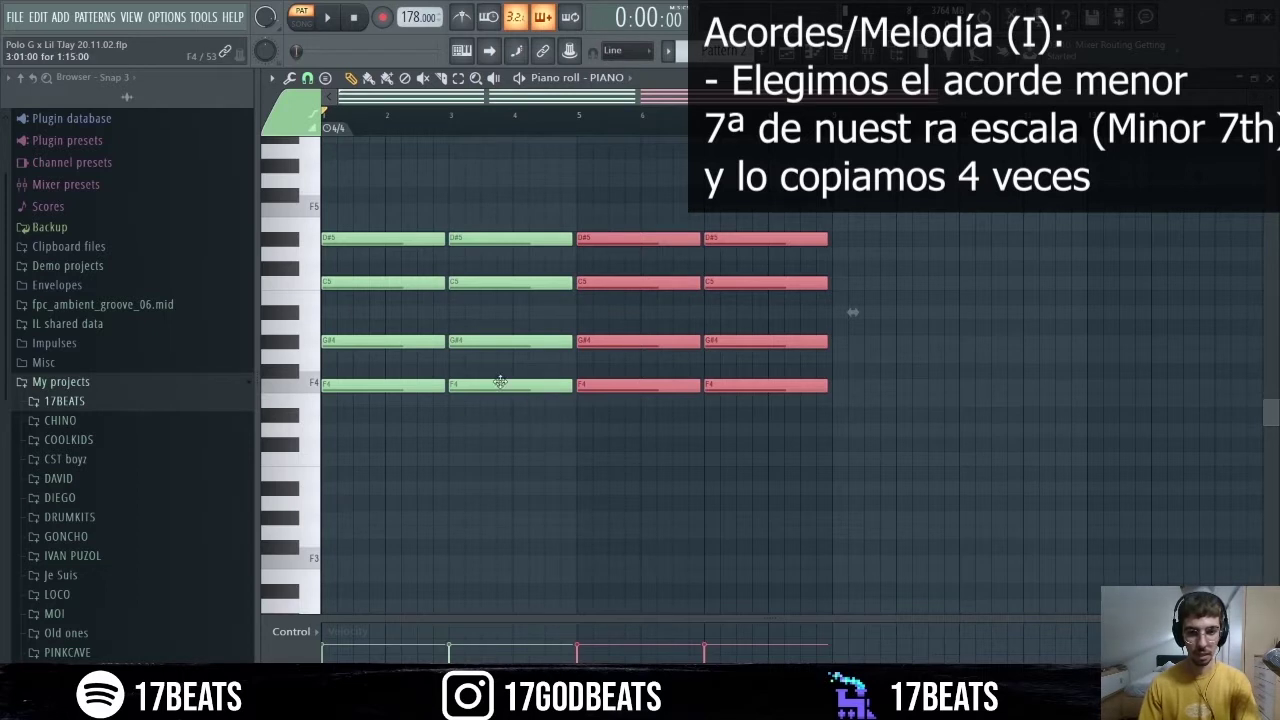
- Lower the second chord's bass note to D#4 while playing the progression
{"action": "left_click_drag", "start_coordinate": [871, 400], "coordinate": [338, 386]}
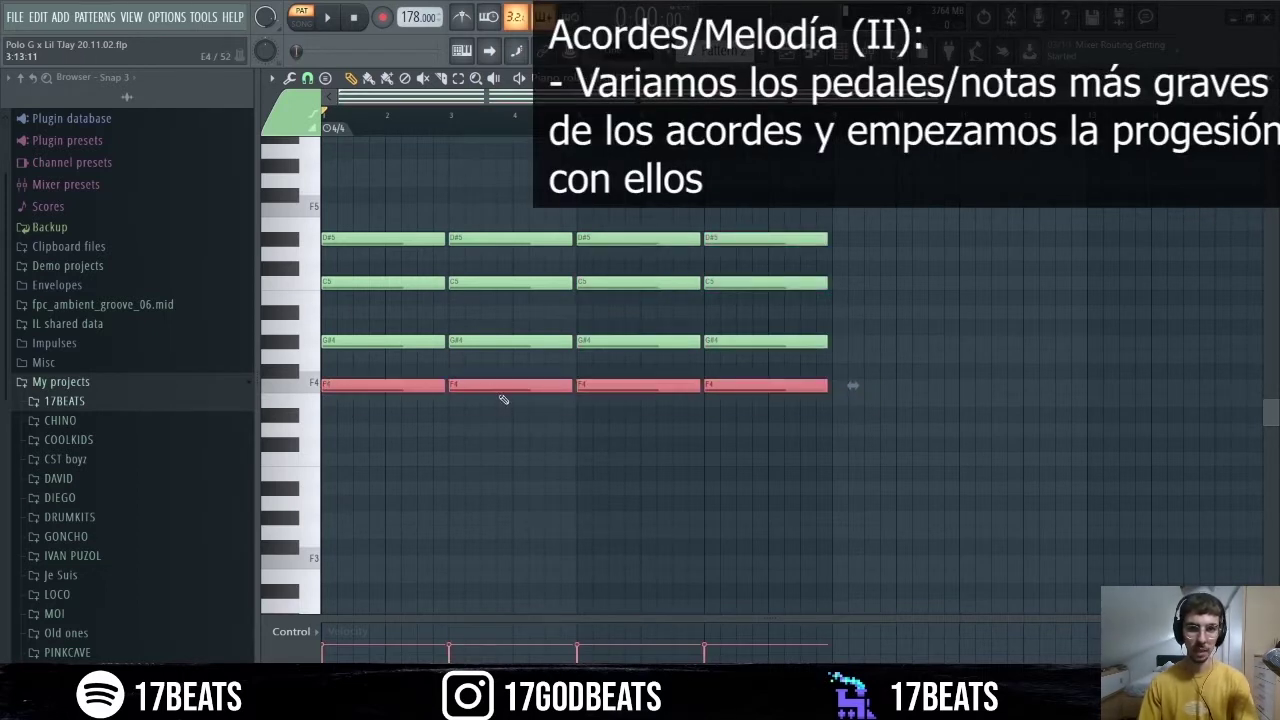
{"action": "key", "text": "space"}
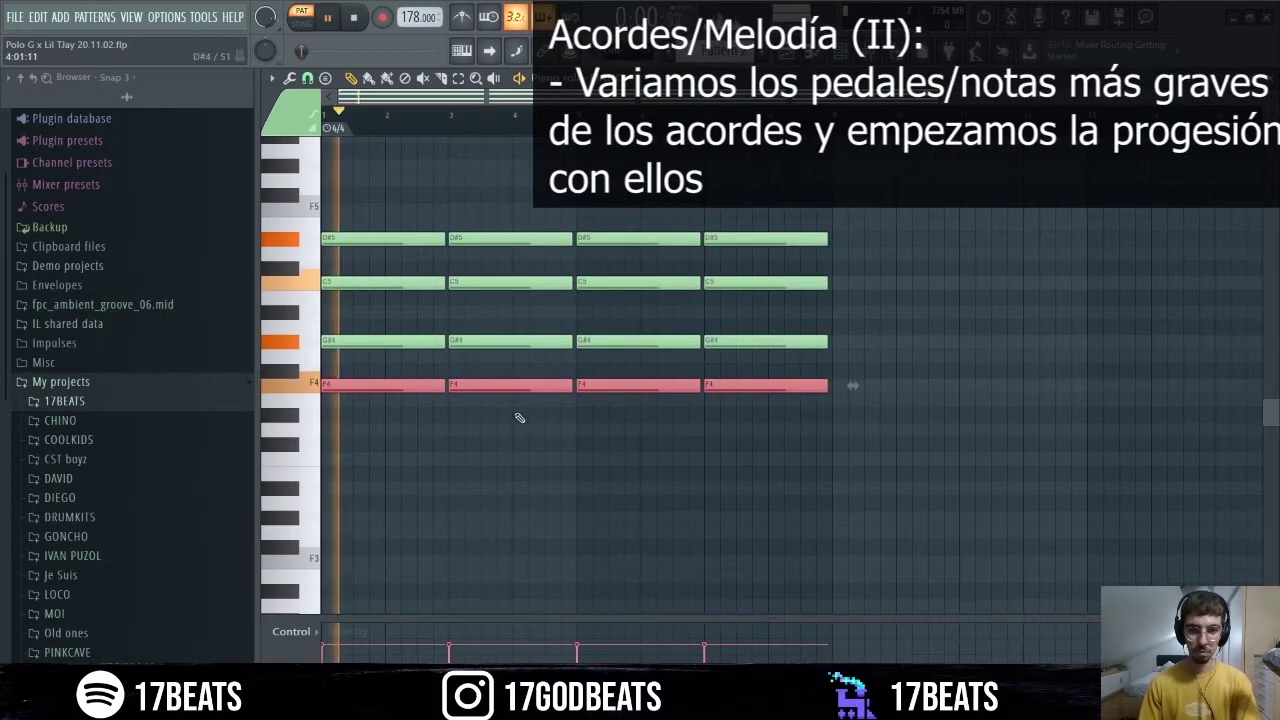
{"action": "left_click", "coordinate": [492, 404]}
{"action": "right_click", "coordinate": [512, 402]}
{"action": "left_click_drag", "start_coordinate": [508, 389], "coordinate": [508, 418]}
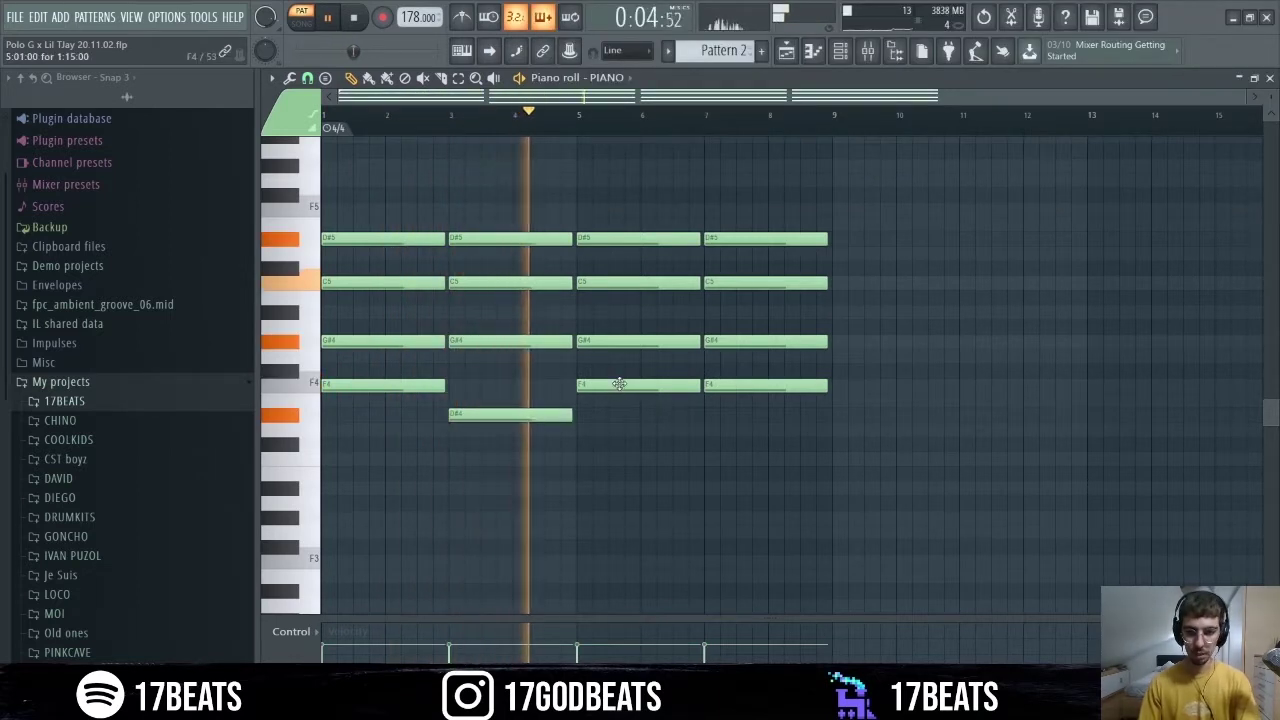
{"action": "key", "text": "space"}
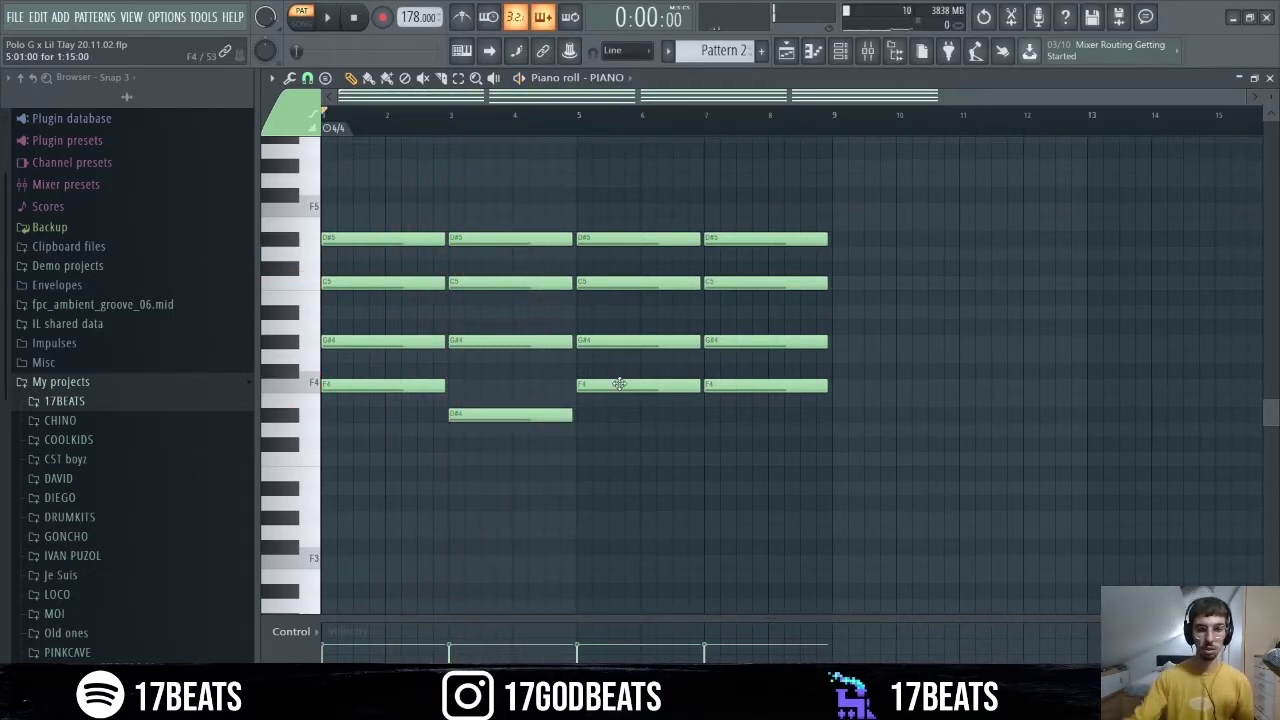
- Lower the third chord's bass note to C#4 and the fourth chord's to C4 while listening to the progression
{"action": "key", "text": "space"}
{"action": "left_click_drag", "start_coordinate": [619, 384], "coordinate": [619, 429]}
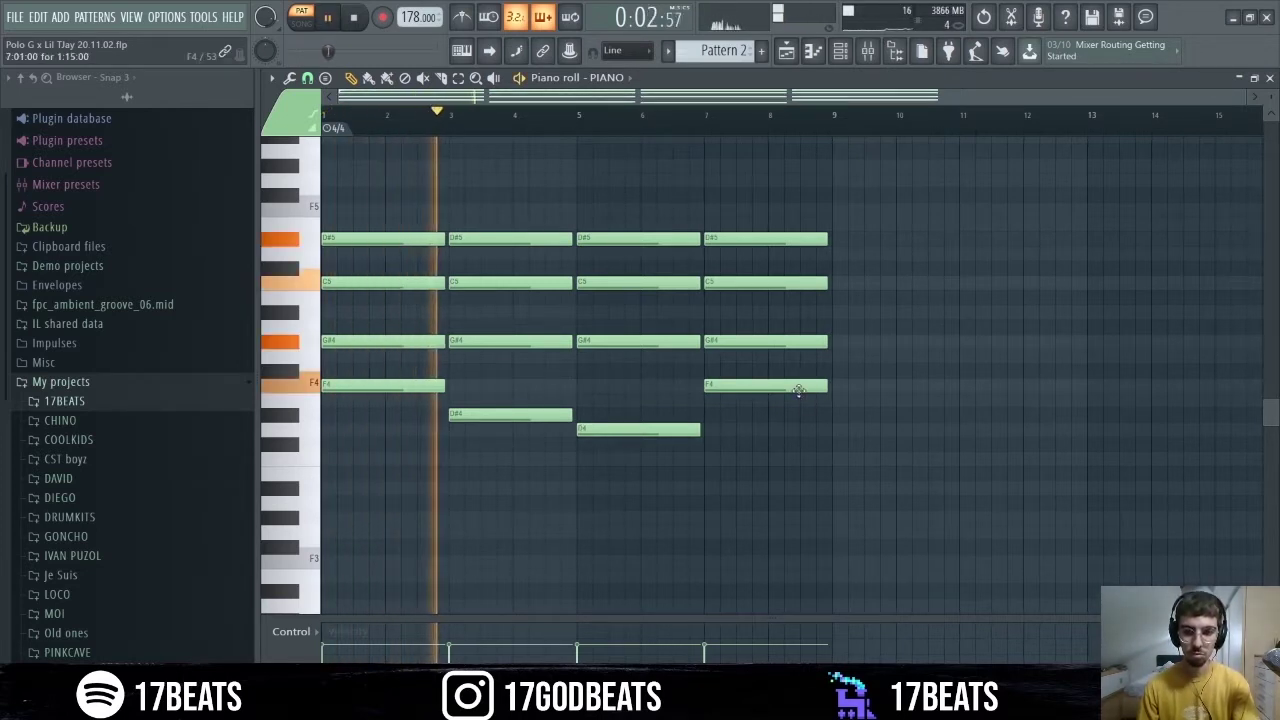
{"action": "left_click_drag", "start_coordinate": [791, 391], "coordinate": [803, 466]}
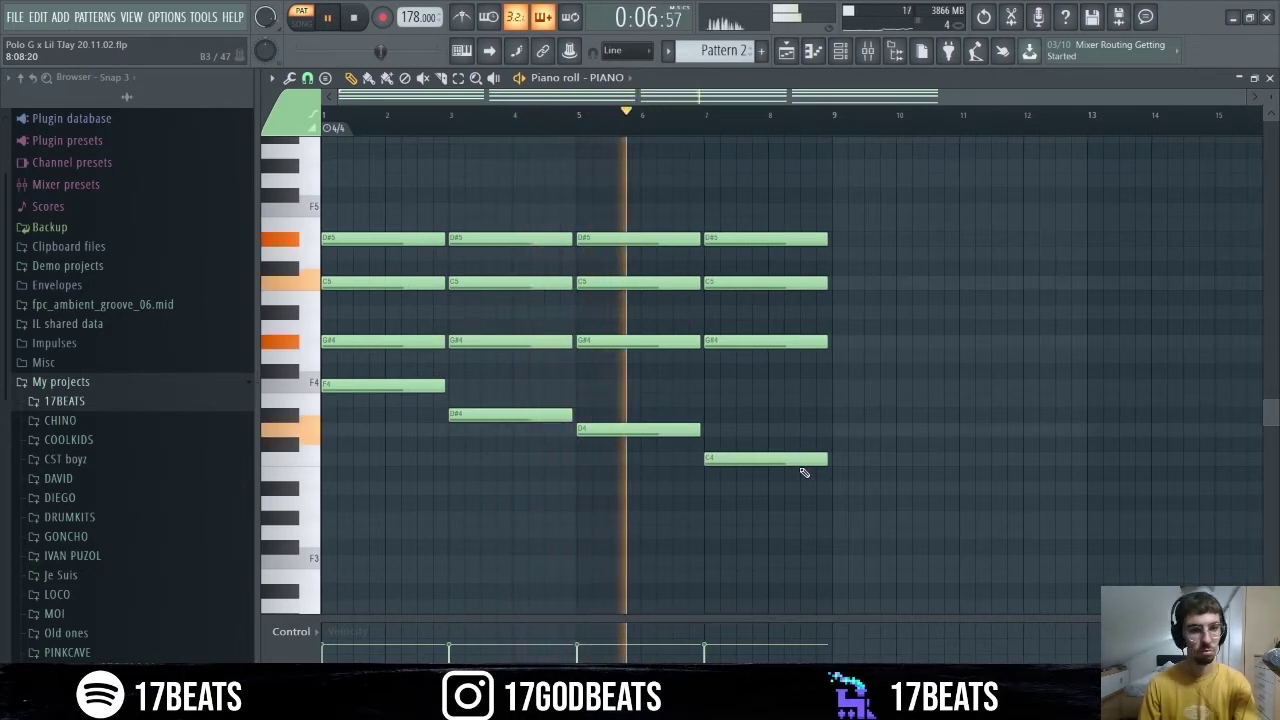
{"action": "key", "text": "space"}
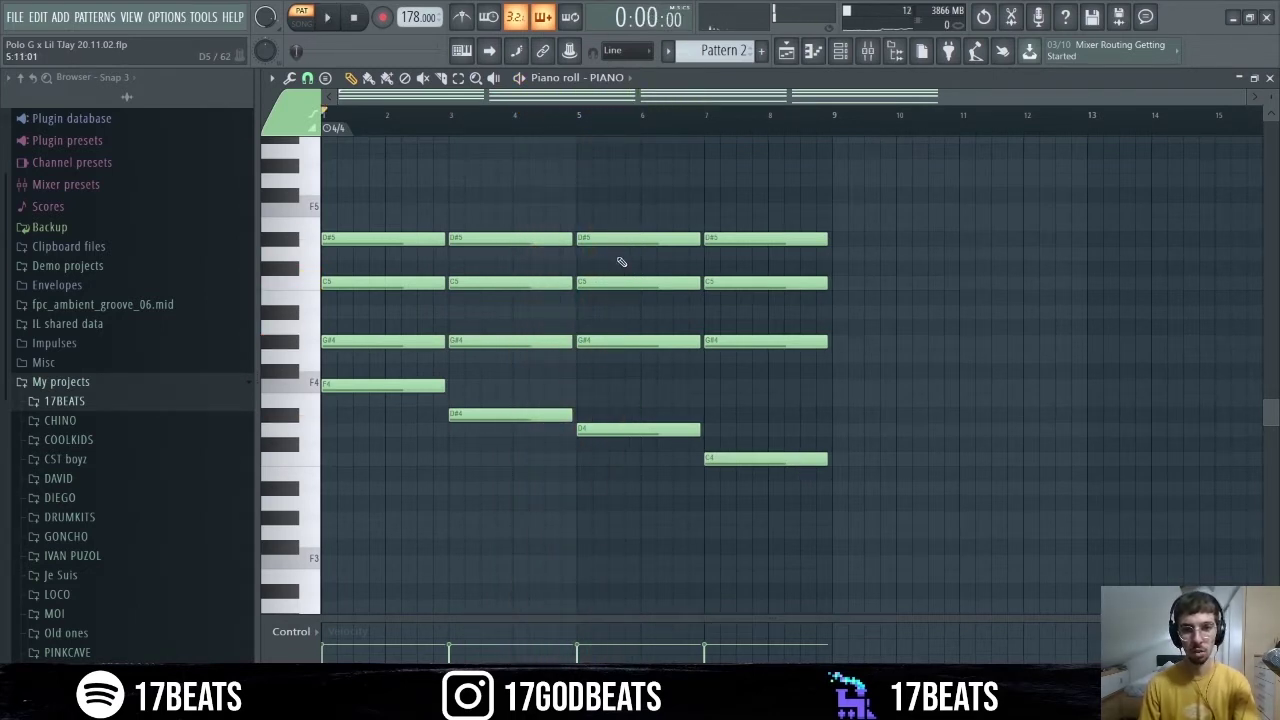
{"action": "left_click_drag", "start_coordinate": [669, 427], "coordinate": [669, 455]}
{"action": "key", "text": "space"}
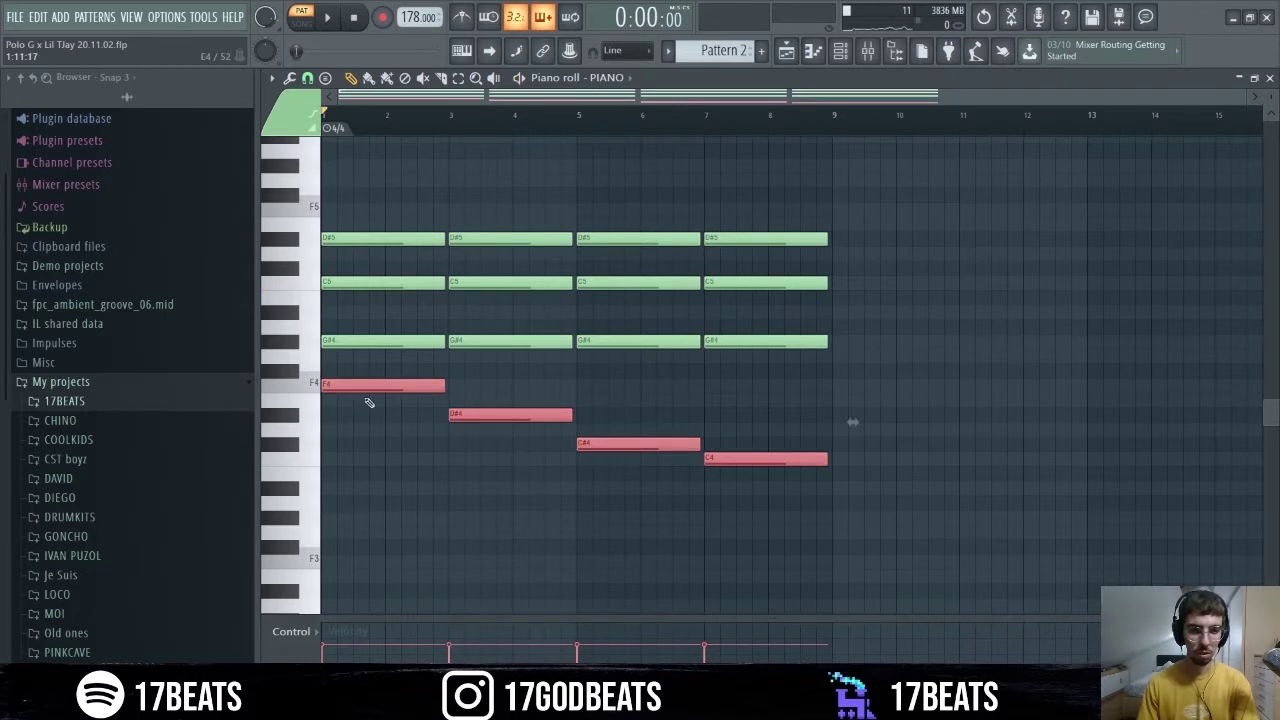
- Copy the four bass notes, lower the copies one octave, and play the result
{"action": "mouse_move", "coordinate": [357, 391]}
{"action": "left_mouse_down", "text": "shift"}
{"action": "mouse_move", "coordinate": [389, 391]}
{"action": "mouse_move", "coordinate": [336, 391]}
{"action": "left_mouse_up", "text": "shift"}
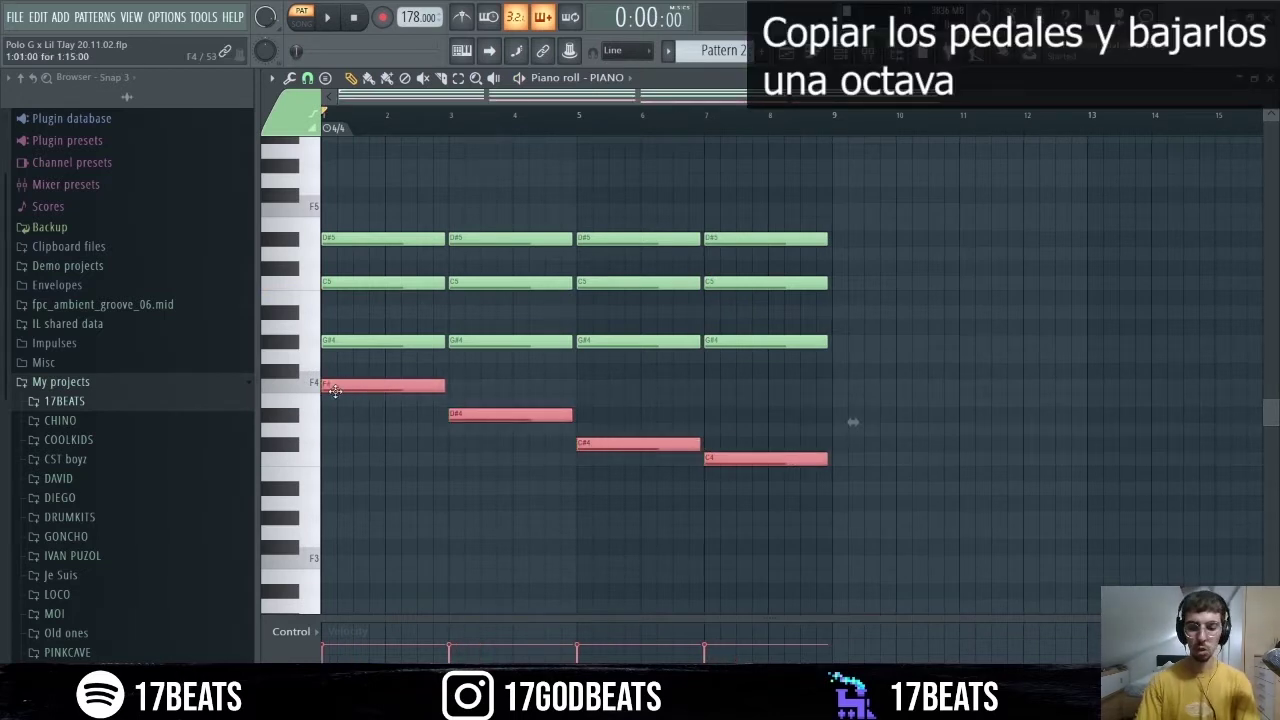
{"action": "key", "text": "ctrl+c"}
{"action": "key", "text": "ctrl+v"}
{"action": "key", "text": "ctrl+Down"}
{"action": "scroll", "coordinate": [335, 390], "scroll_direction": "up", "scroll_amount": 1}
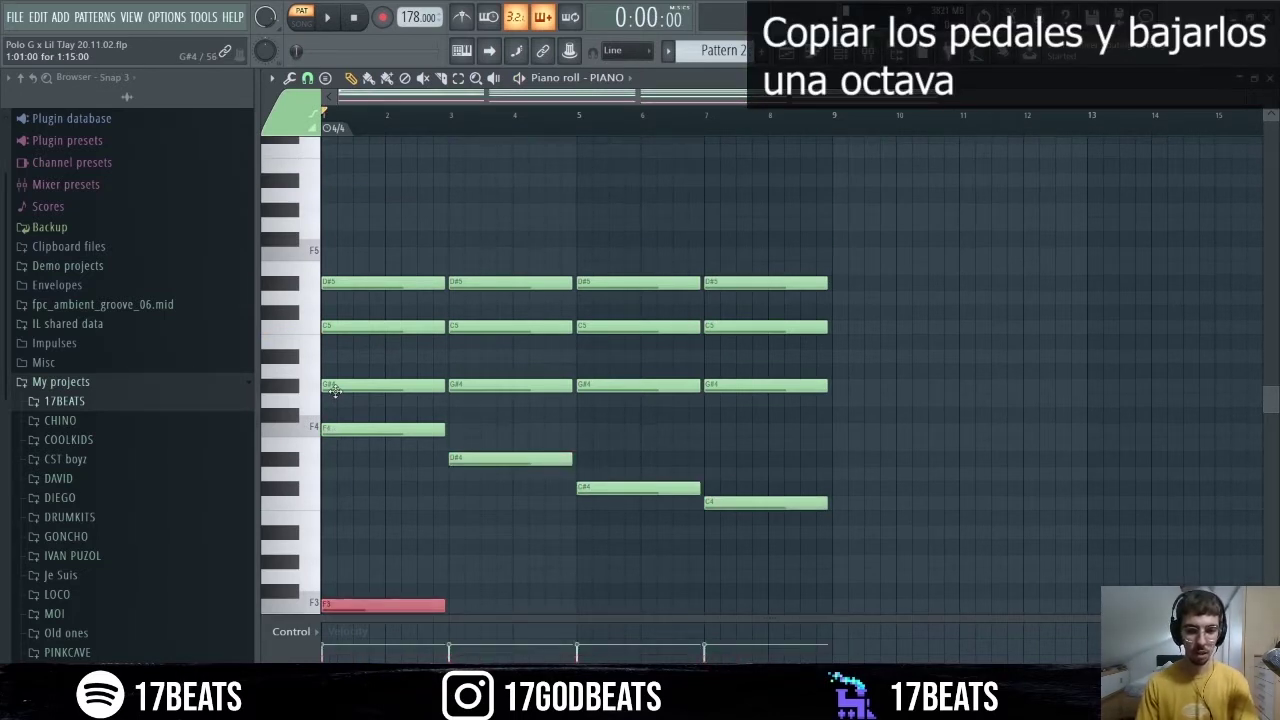
{"action": "key", "text": "space"}
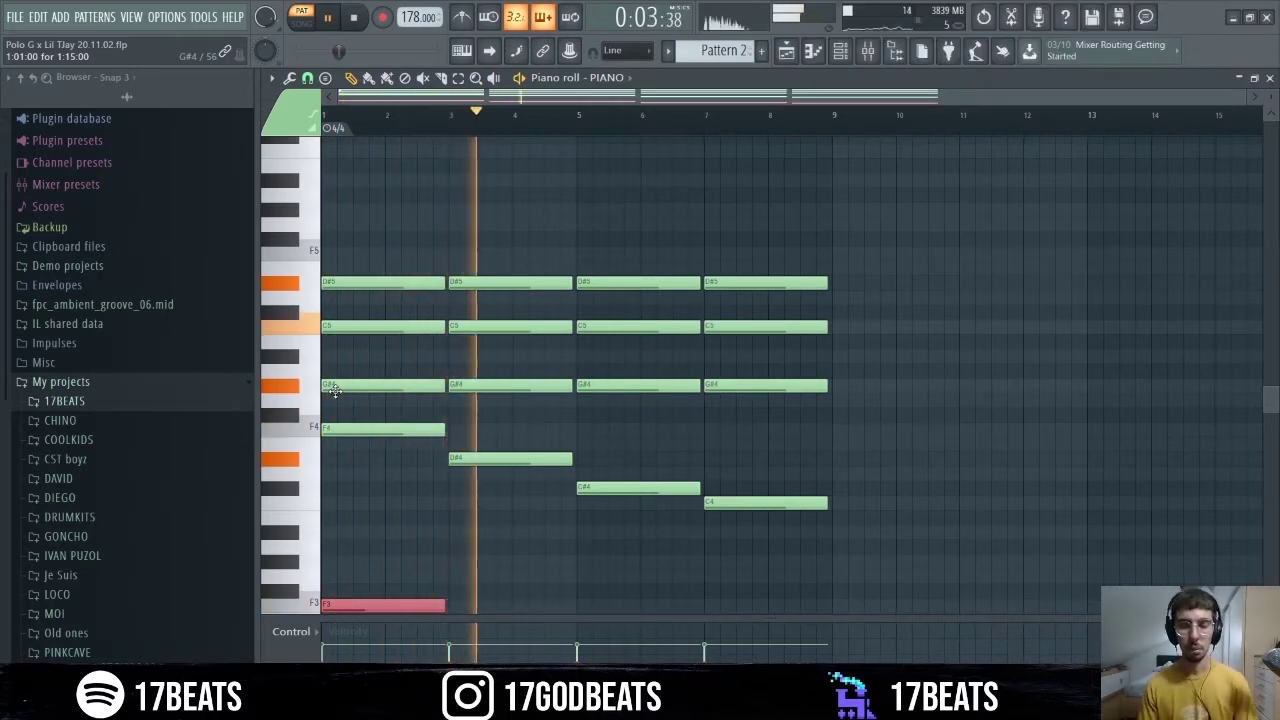
{"action": "key", "text": "space"}
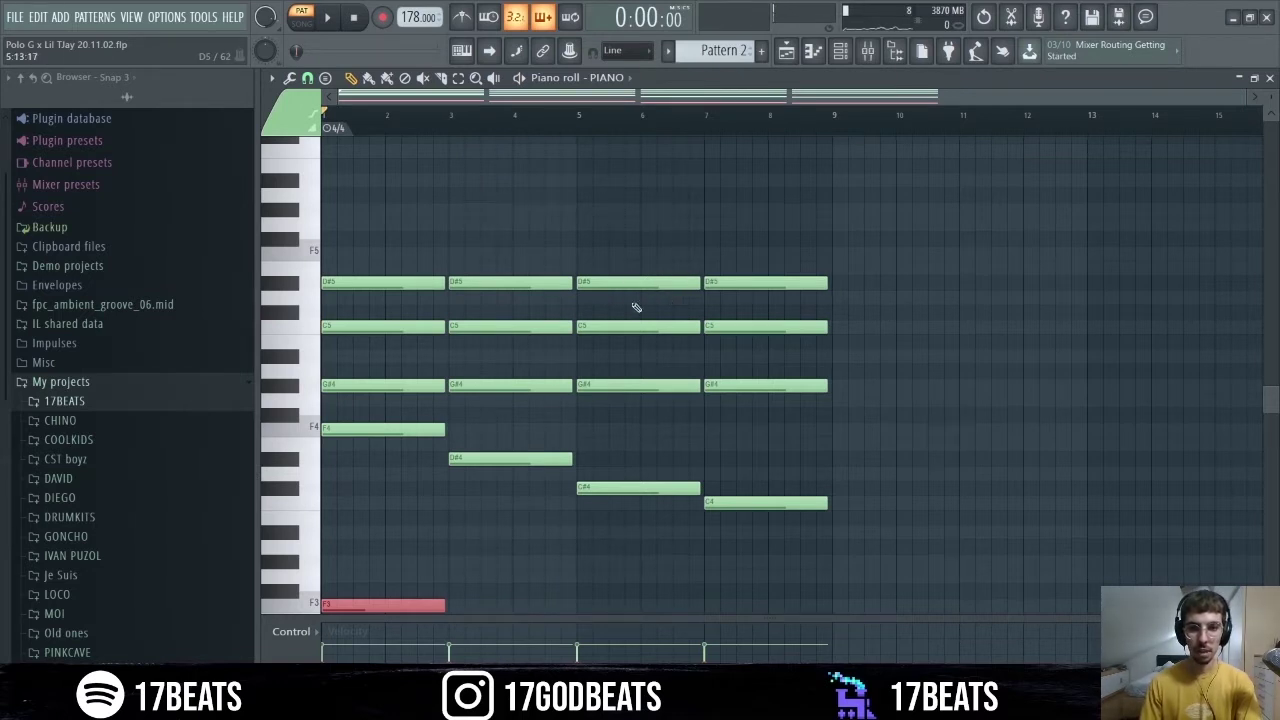
- Raise the top notes of the third and fourth chords to G#5 and play the progression
{"action": "left_click_drag", "start_coordinate": [764, 297], "coordinate": [586, 279]}
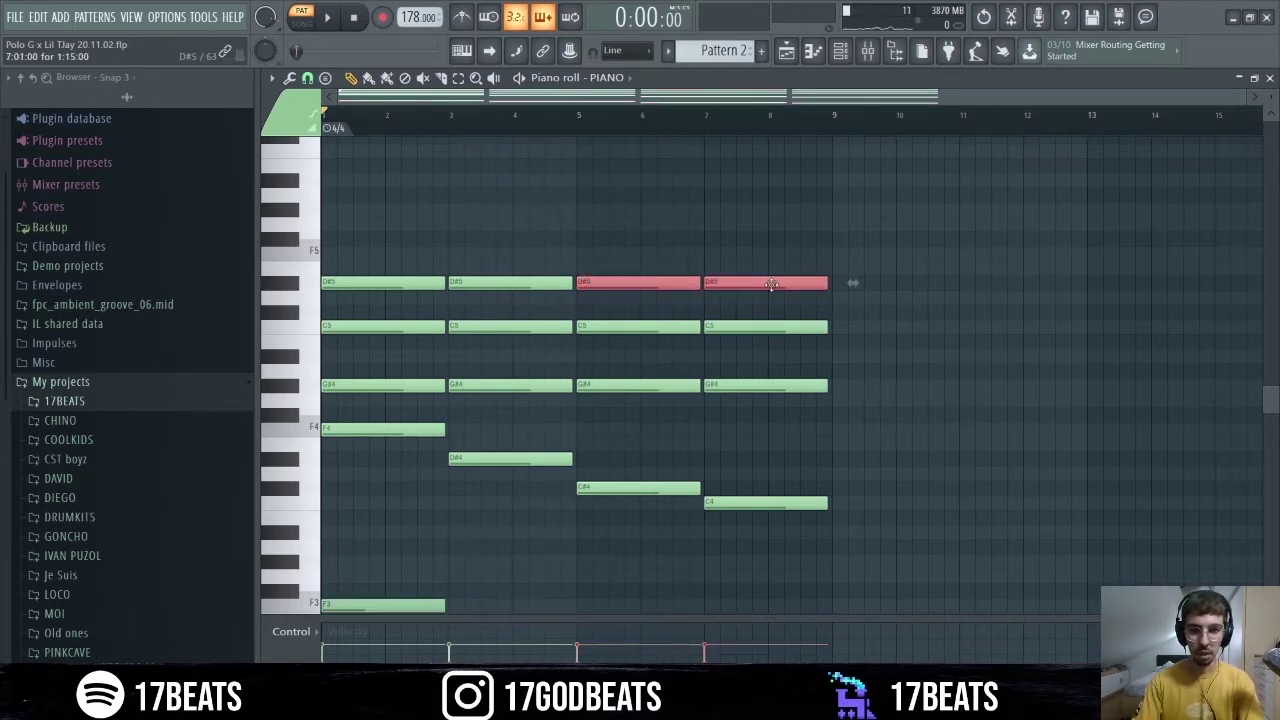
{"action": "key", "text": "shift+Up"}
{"action": "key", "text": "shift+Up"}
{"action": "key", "text": "shift+Up"}
{"action": "key", "text": "shift+Up"}
{"action": "key", "text": "shift+Up"}
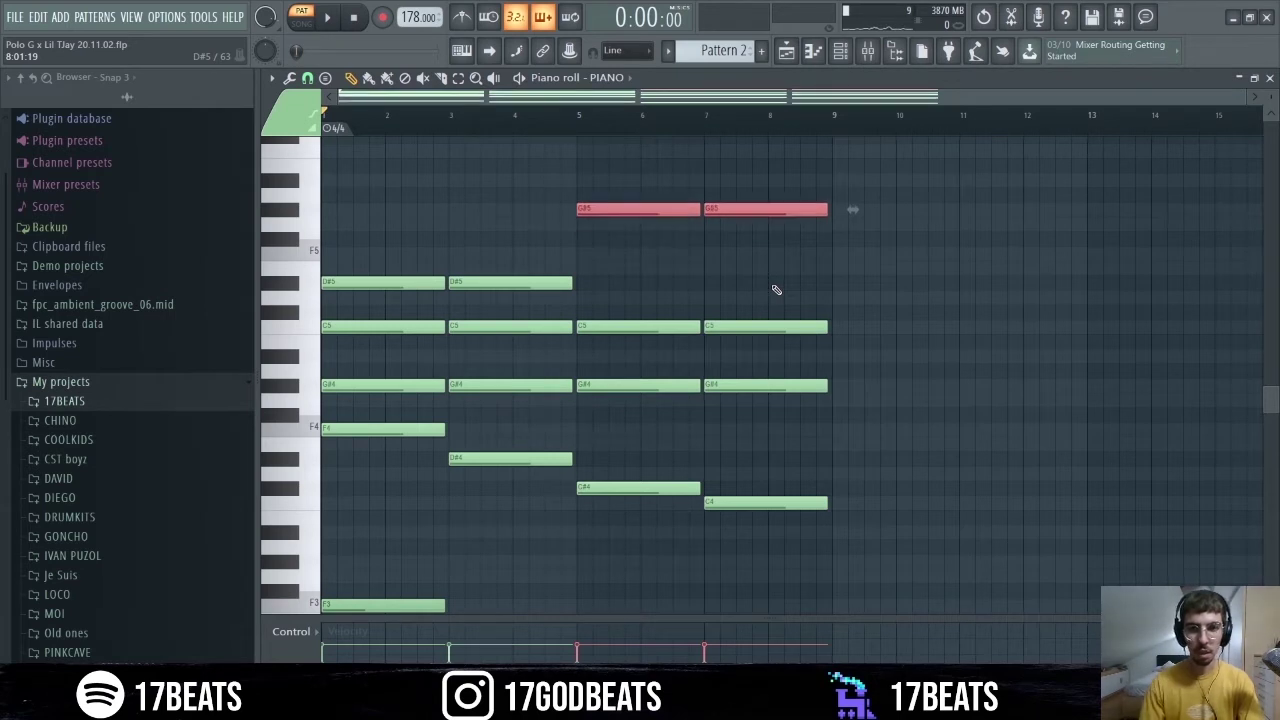
{"action": "key", "text": "space"}
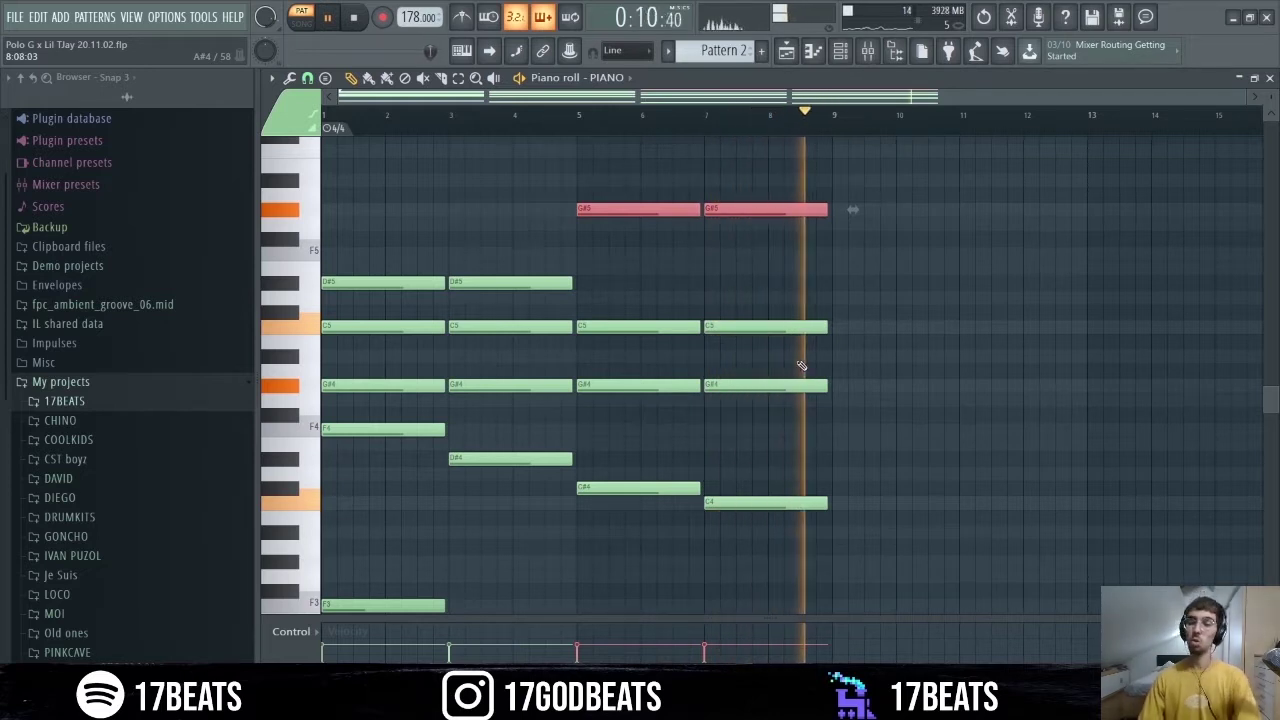
{"action": "key", "text": "space"}
- Lower the fourth chord's top note to G5 and play the pattern from bar 5
{"action": "left_click", "coordinate": [745, 209]}
{"action": "left_click_drag", "start_coordinate": [750, 209], "coordinate": [760, 216]}
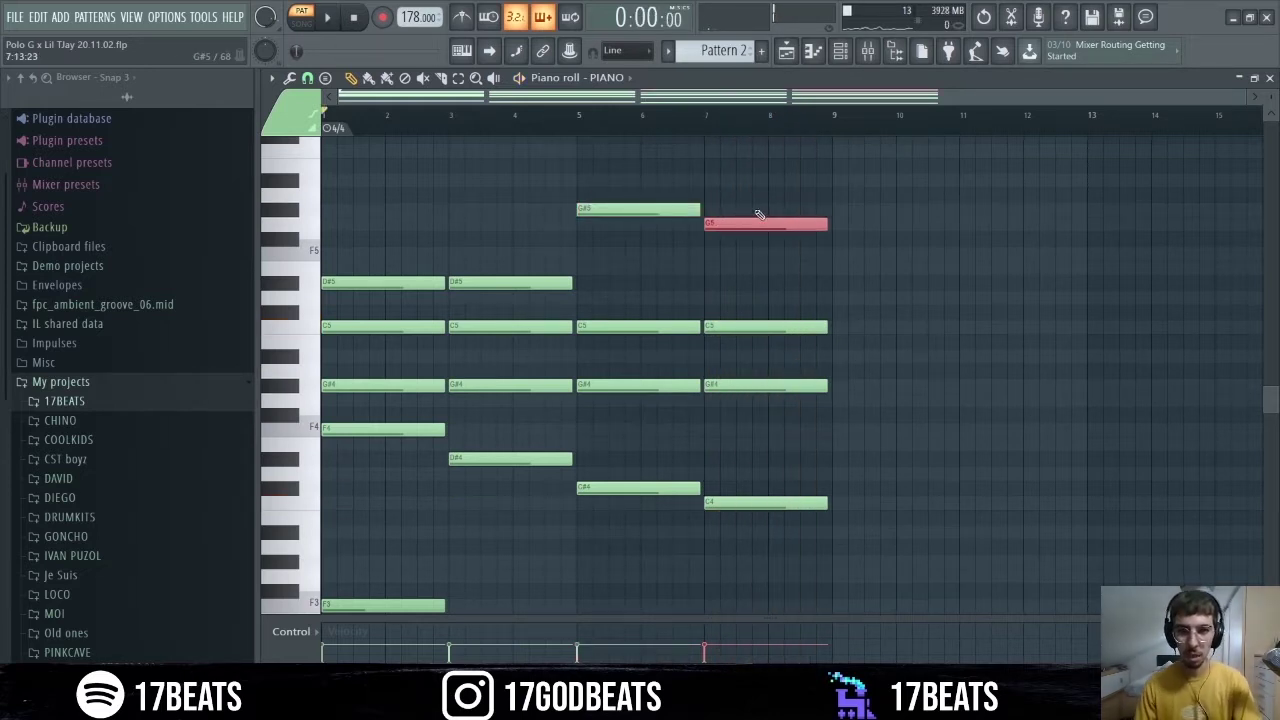
{"action": "left_click", "coordinate": [579, 115]}
{"action": "key", "text": "space"}
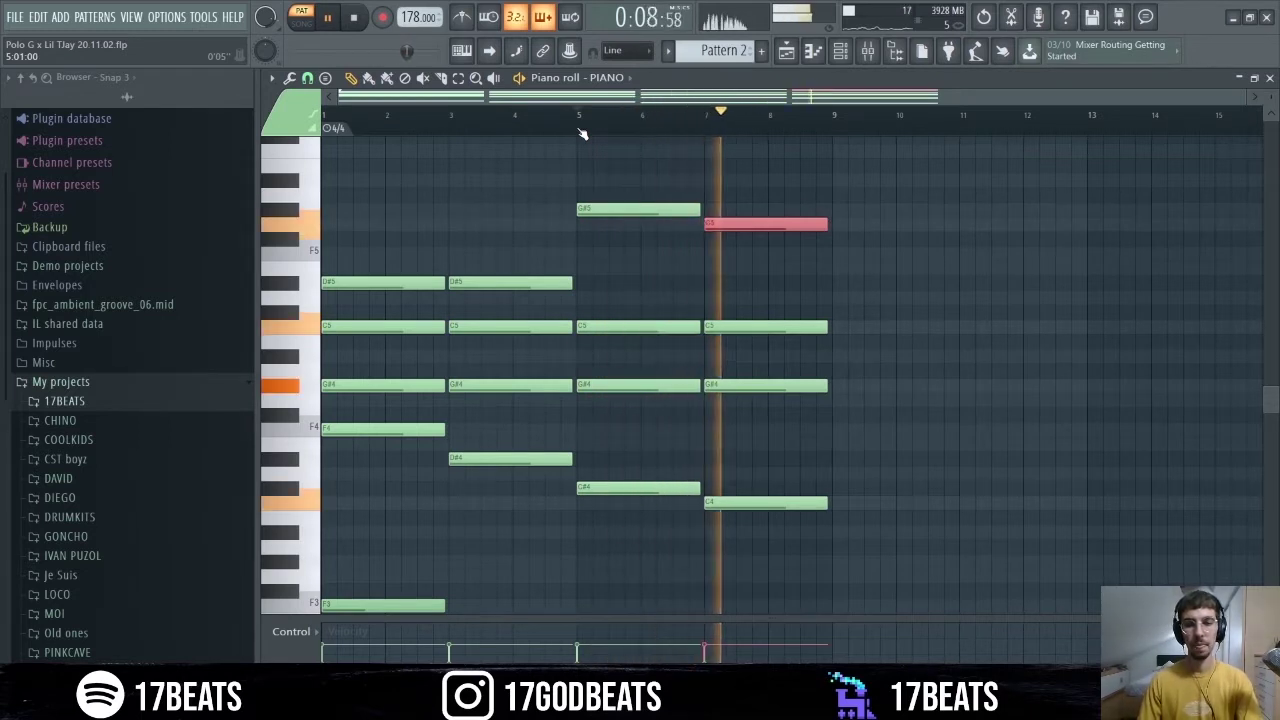
{"action": "key", "text": "space"}
- Duplicate the whole eight-bar progression into bars 9 to 16 and set the original fourth chord's top note to G#5
{"action": "scroll", "coordinate": [868, 545], "scroll_direction": "down", "scroll_amount": 3}
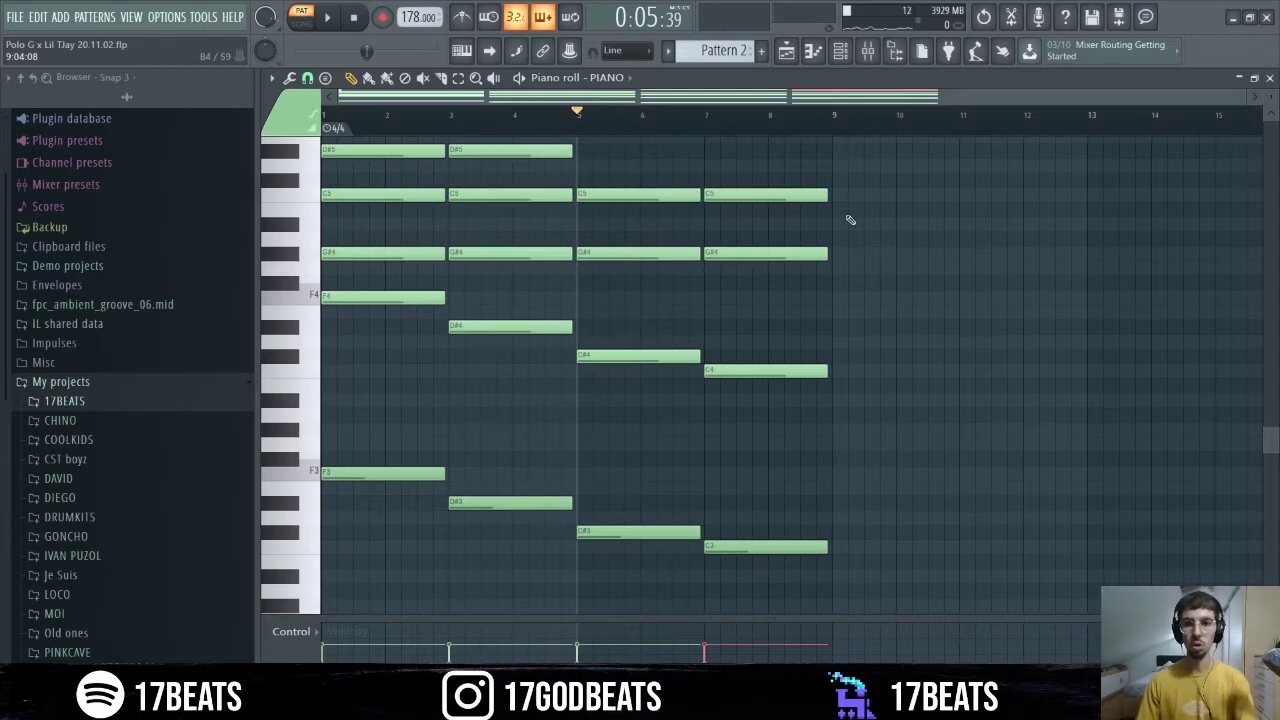
{"action": "scroll", "coordinate": [843, 390], "scroll_direction": "down", "scroll_amount": 7}
{"action": "scroll", "coordinate": [842, 426], "scroll_direction": "up", "scroll_amount": 3}
{"action": "left_click_drag", "start_coordinate": [909, 494], "coordinate": [57, 80], "text": "ctrl"}
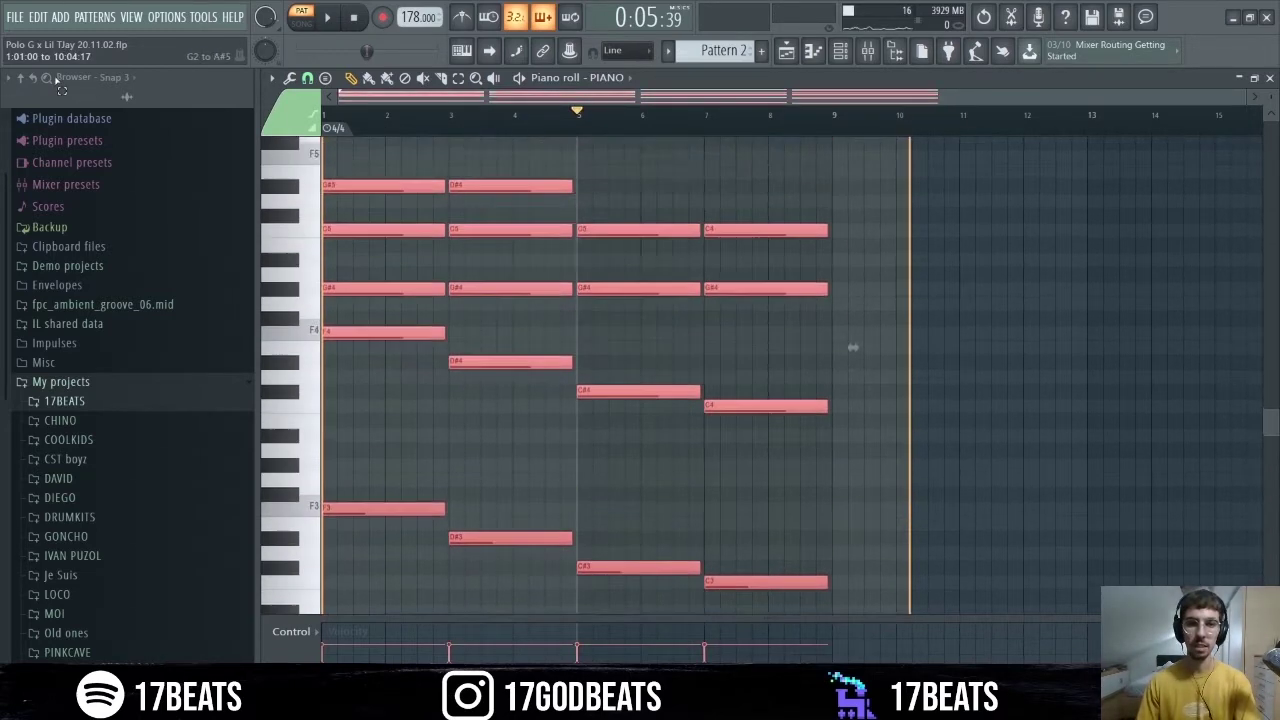
{"action": "scroll", "coordinate": [850, 360], "scroll_direction": "up", "scroll_amount": 2}
{"action": "key", "text": "ctrl+b"}
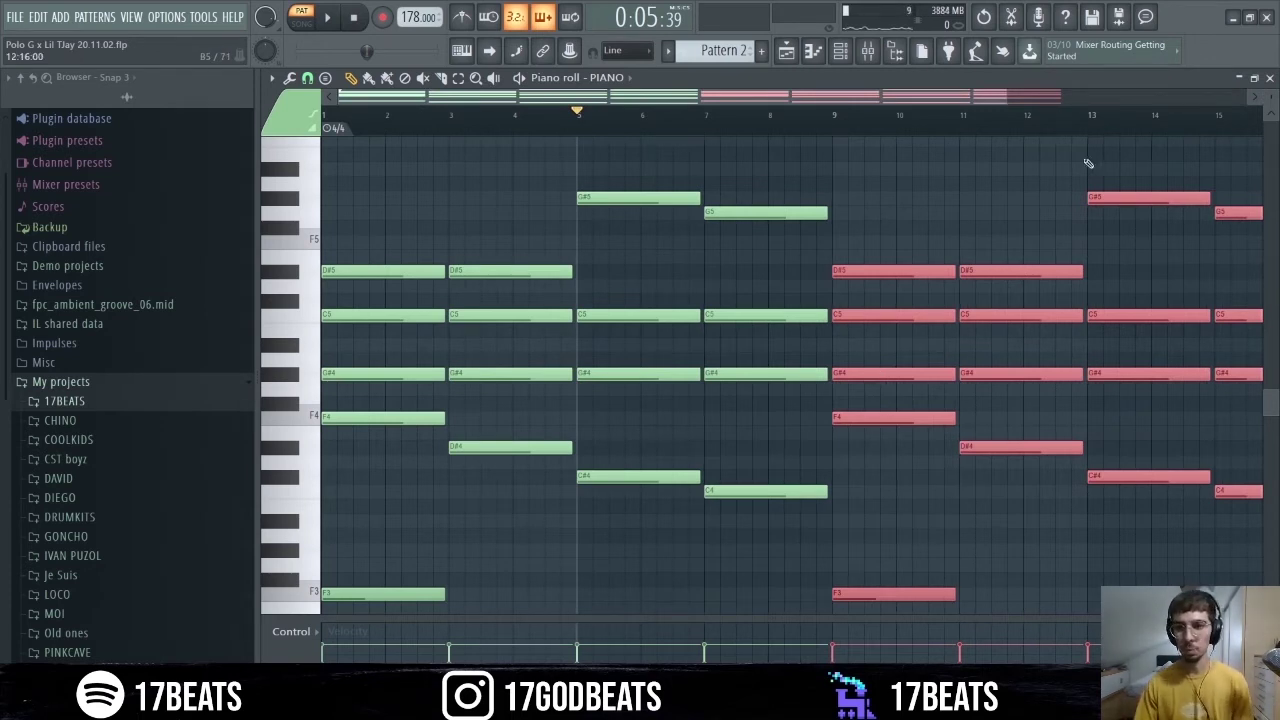
{"action": "left_click_drag", "start_coordinate": [1007, 99], "coordinate": [1233, 113]}
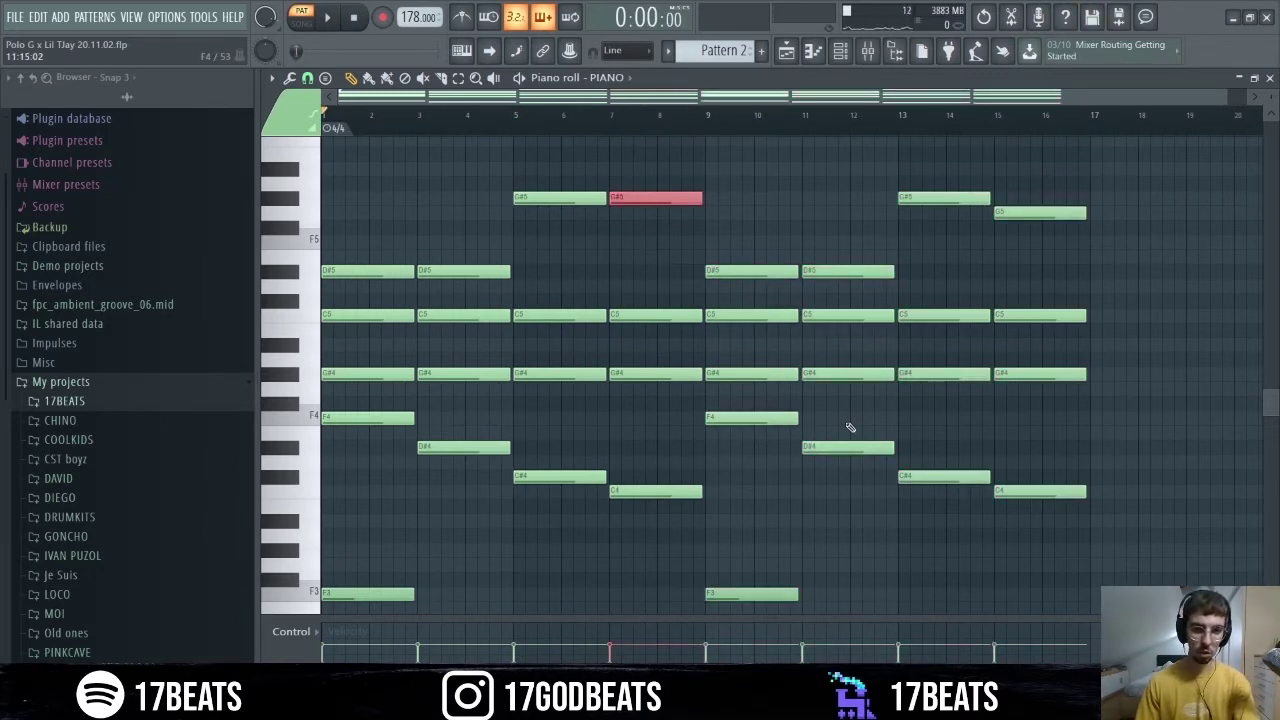
- Arpeggiate the first two chords by delaying the first chord's C5 and G#4 and the second chord's D#5 and G#4
{"action": "left_click", "coordinate": [349, 317]}
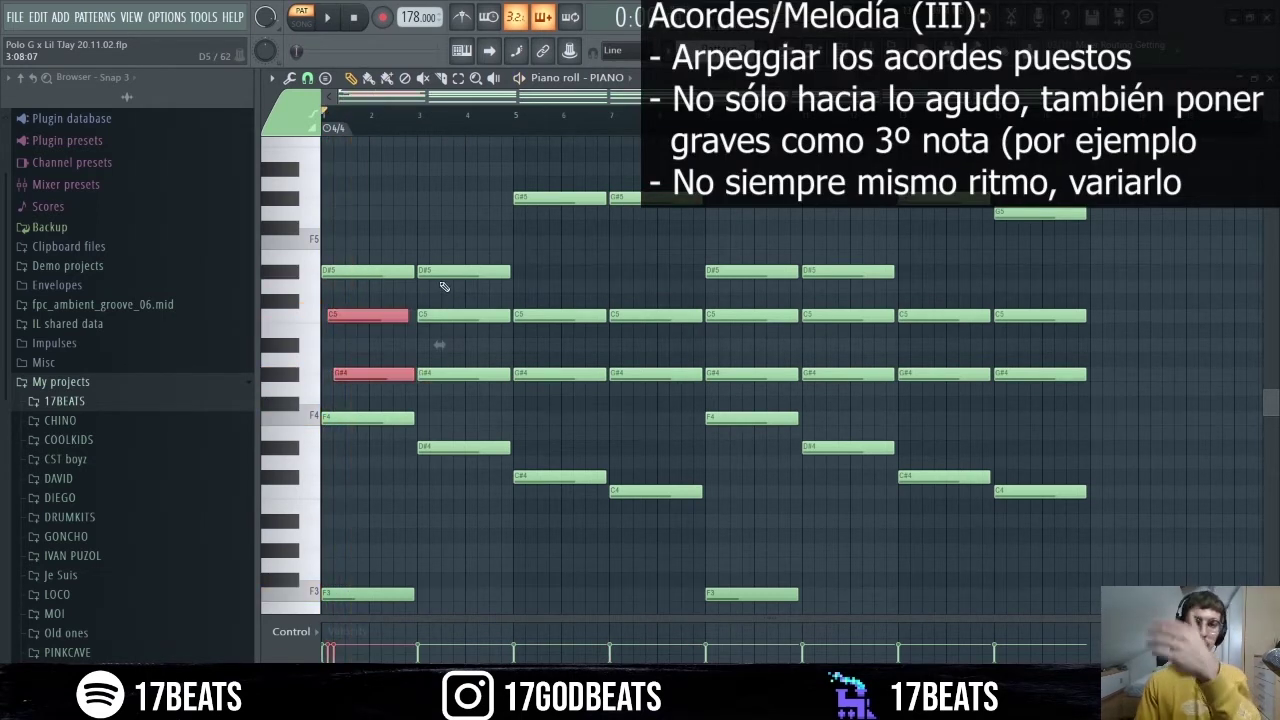
{"action": "left_click_drag", "start_coordinate": [442, 275], "coordinate": [455, 269]}
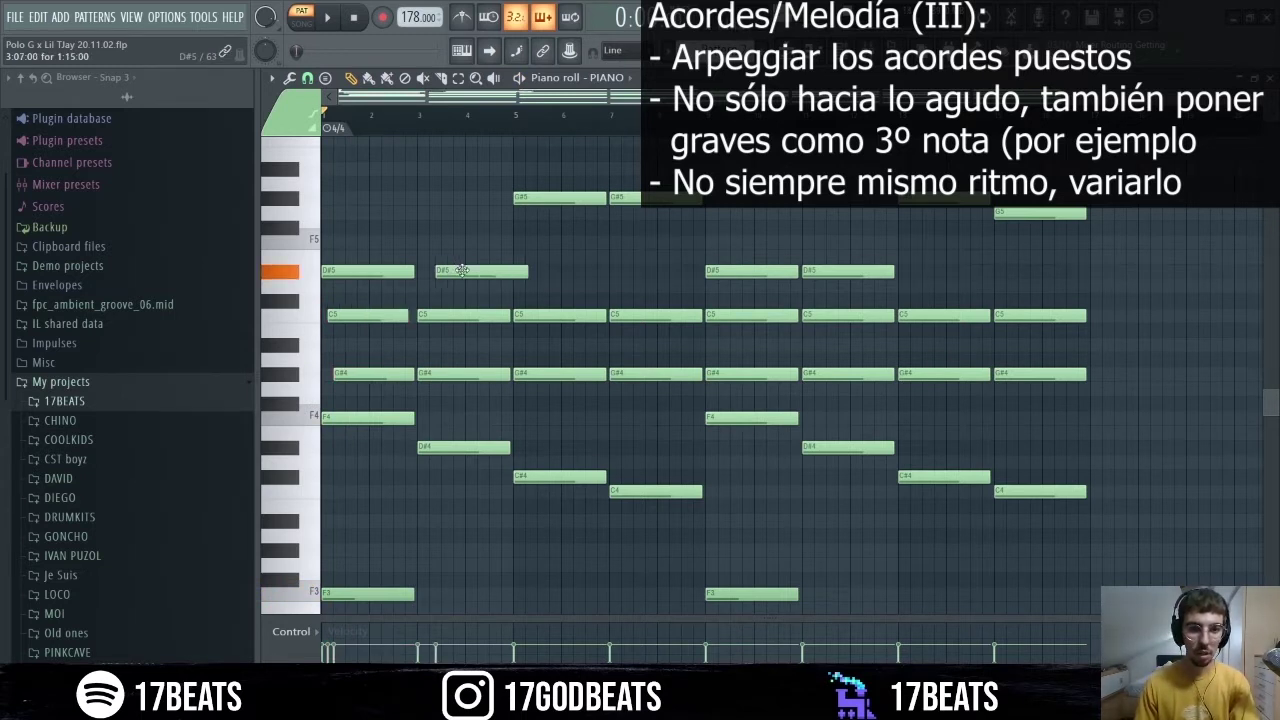
{"action": "left_click_drag", "start_coordinate": [440, 374], "coordinate": [445, 374]}
- Stagger the third chord's C5 and C#4, trim the C#4 to end with the chord, and play the result
{"action": "key", "text": "space"}
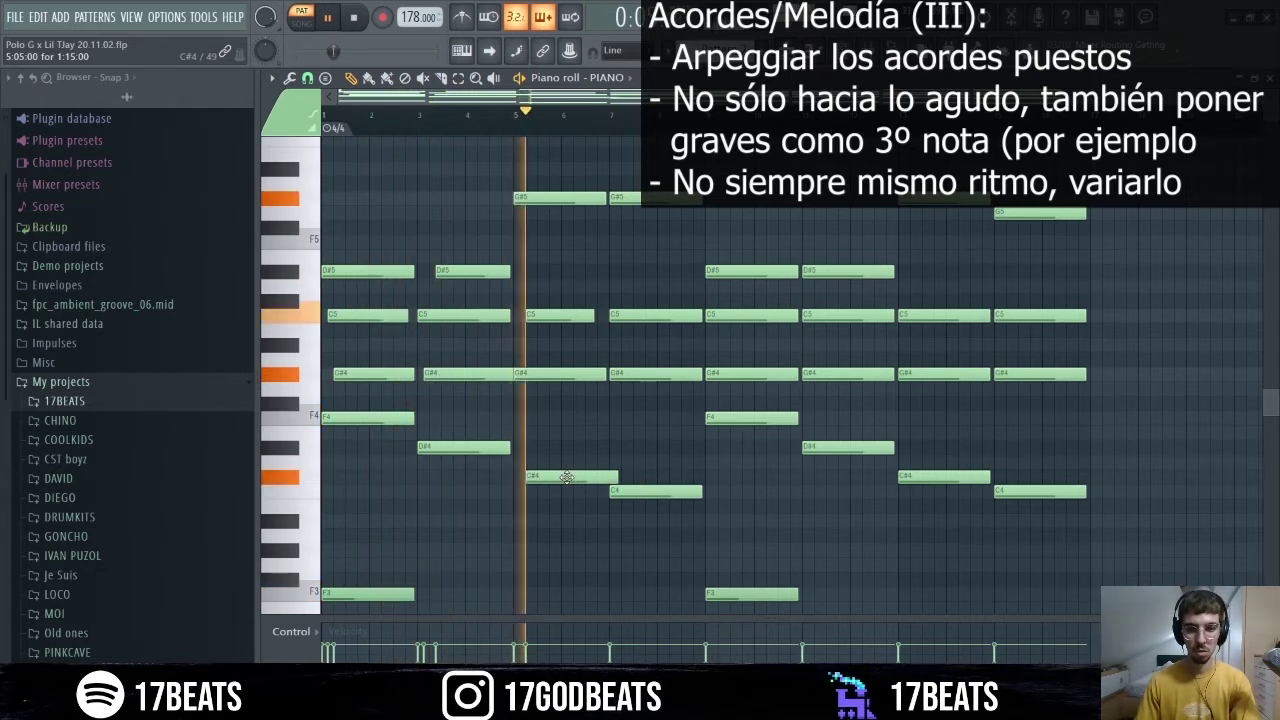
{"action": "key", "text": "space"}
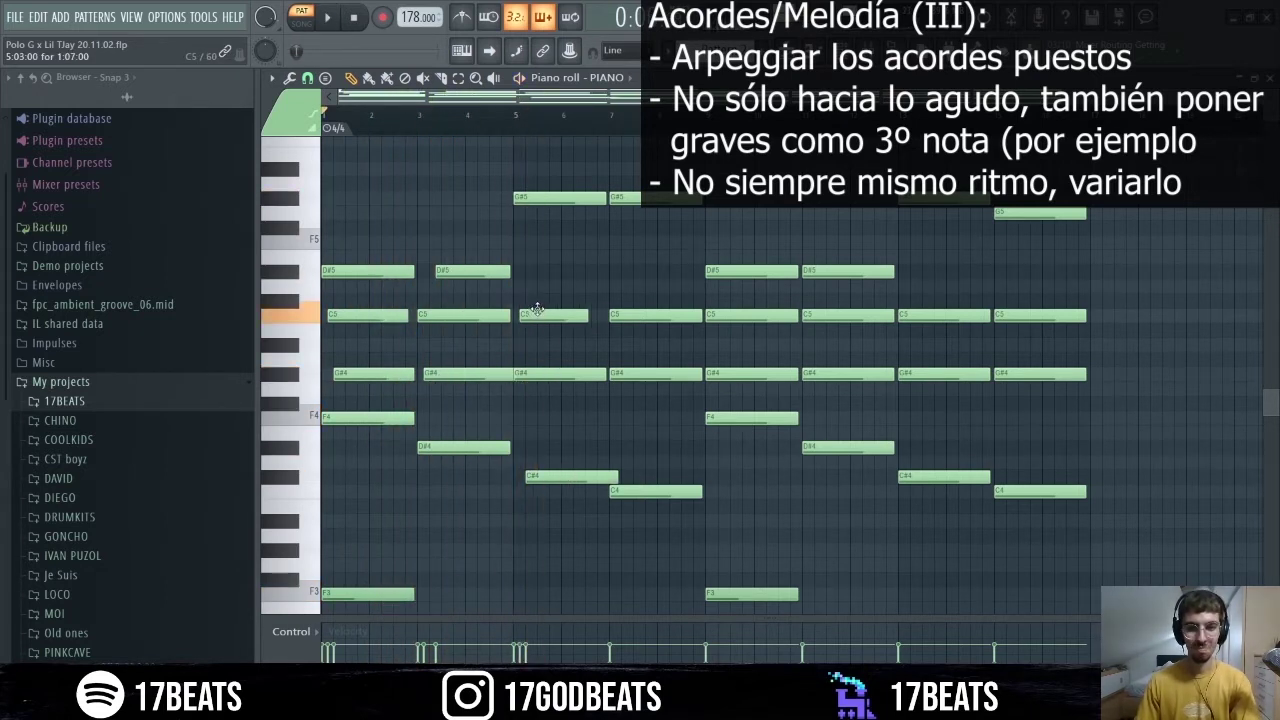
{"action": "key", "text": "space"}
{"action": "left_click", "coordinate": [512, 118]}
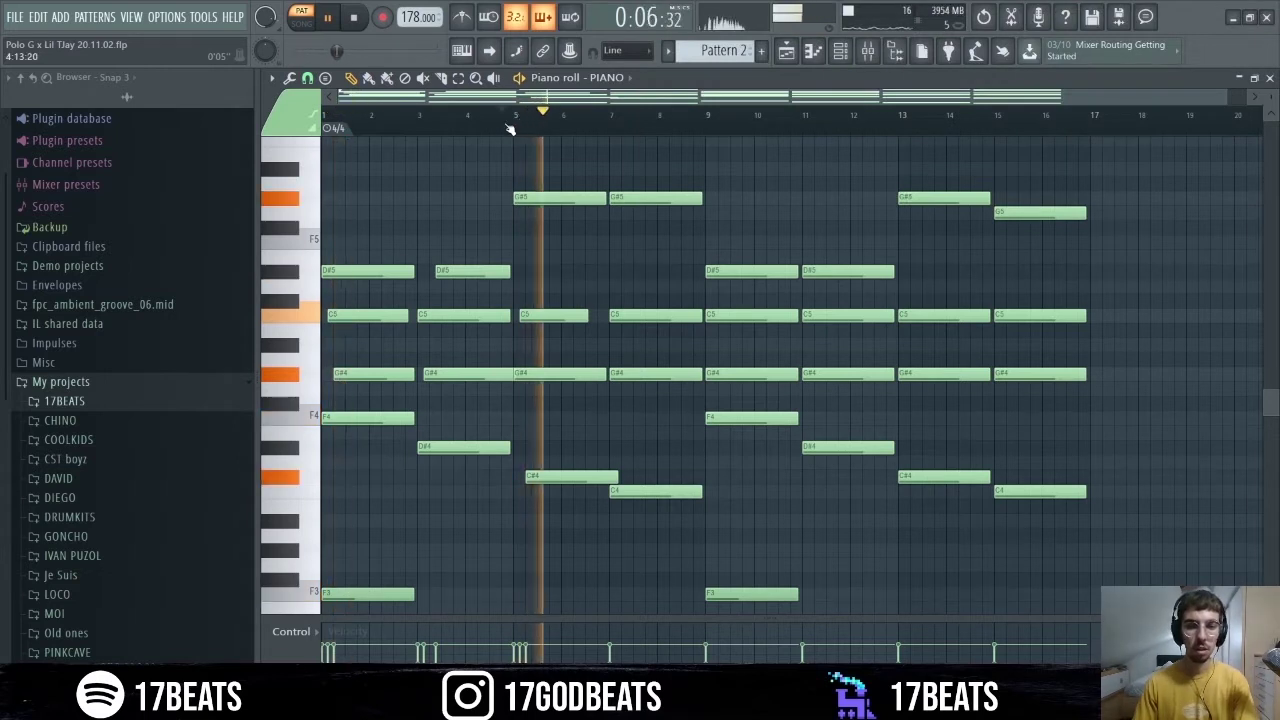
{"action": "left_click_drag", "start_coordinate": [617, 476], "coordinate": [606, 476]}
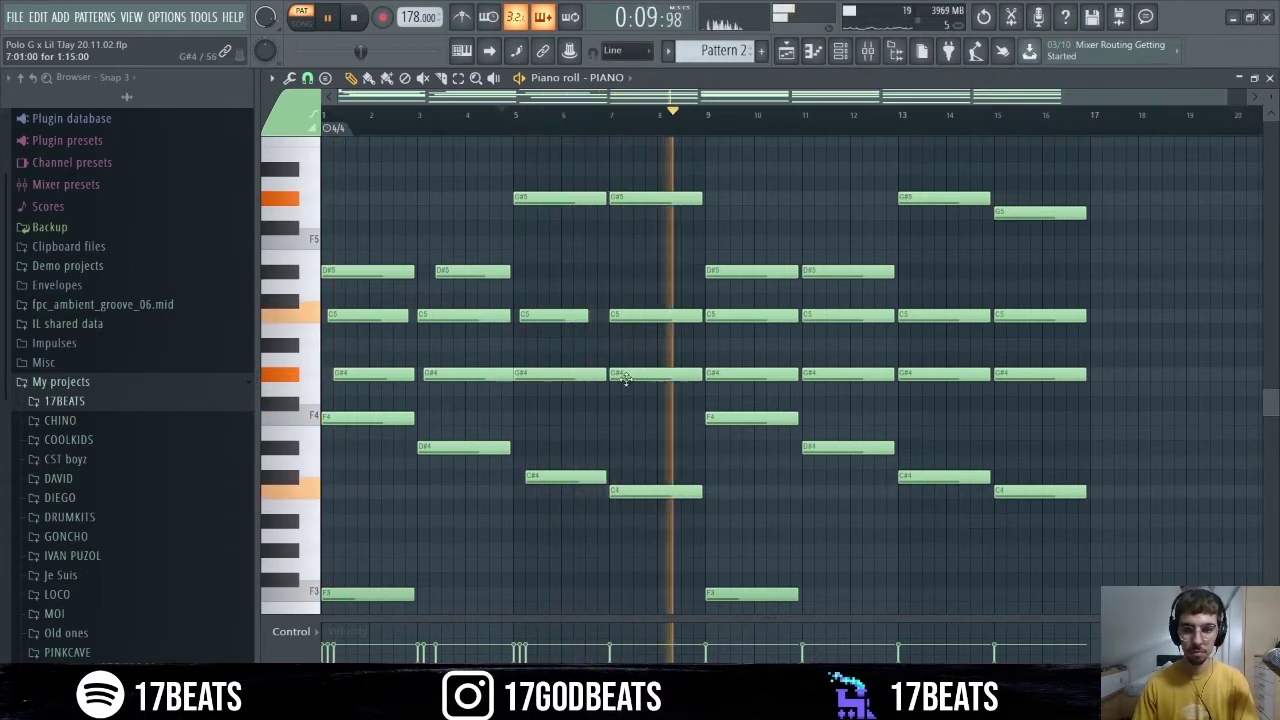
- Delay and shorten the G#4 of the fourth chord in bar 7, shift its C5 slightly, and play it
{"action": "key", "text": "space"}
{"action": "left_click_drag", "start_coordinate": [626, 375], "coordinate": [696, 375]}
{"action": "left_click_drag", "start_coordinate": [656, 316], "coordinate": [662, 316]}
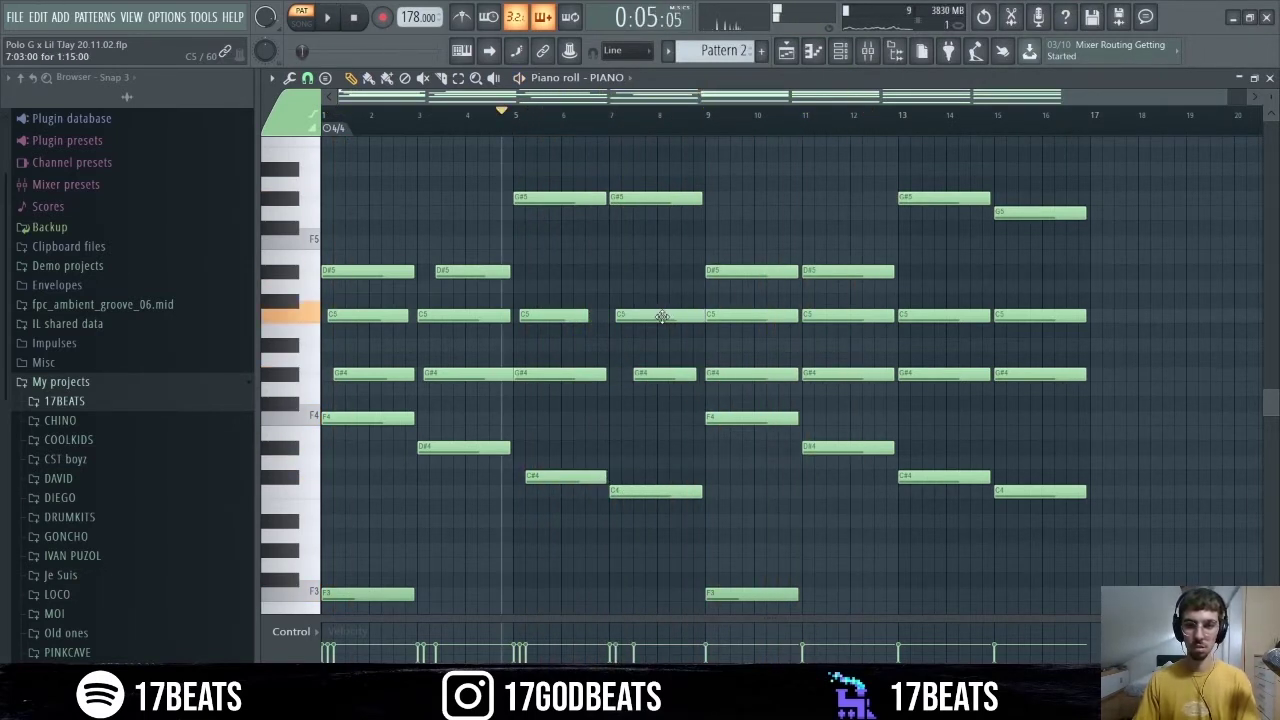
{"action": "key", "text": "space"}
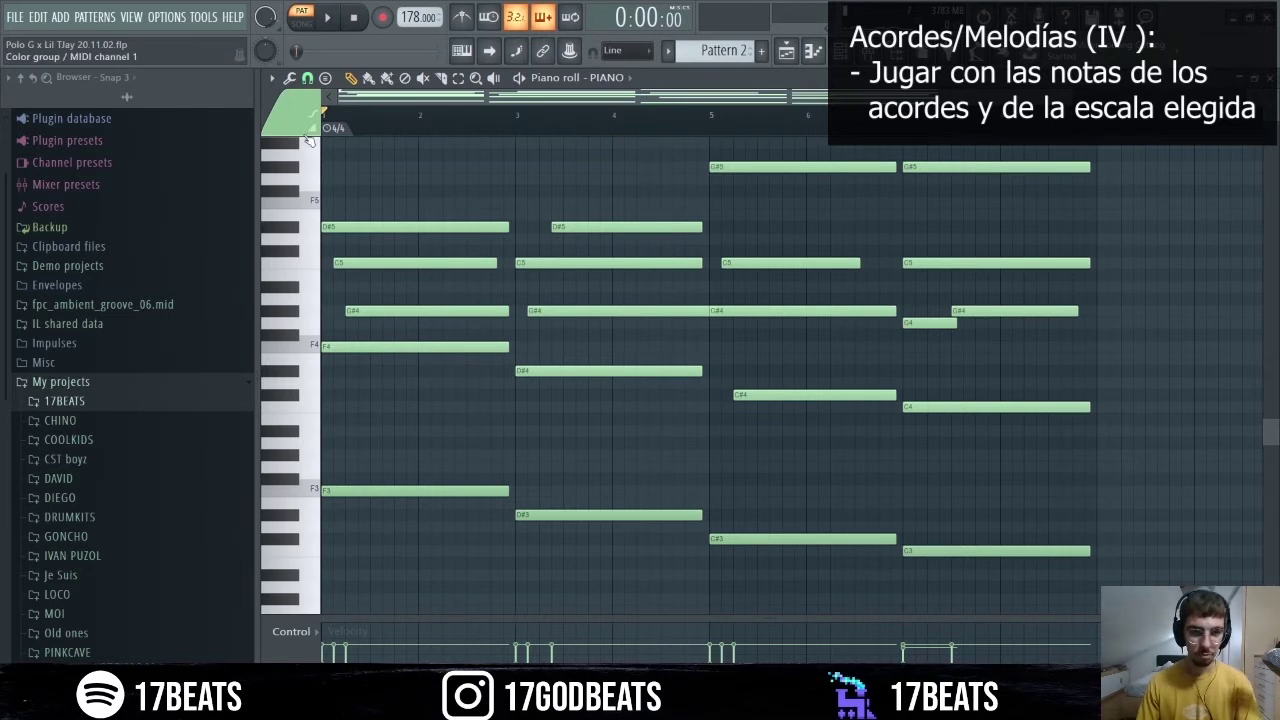
- Add a short A#4 passing note in bar 2 and adjust its timing to step 3 while listening
{"action": "key", "text": "space"}
{"action": "left_click", "coordinate": [425, 288]}
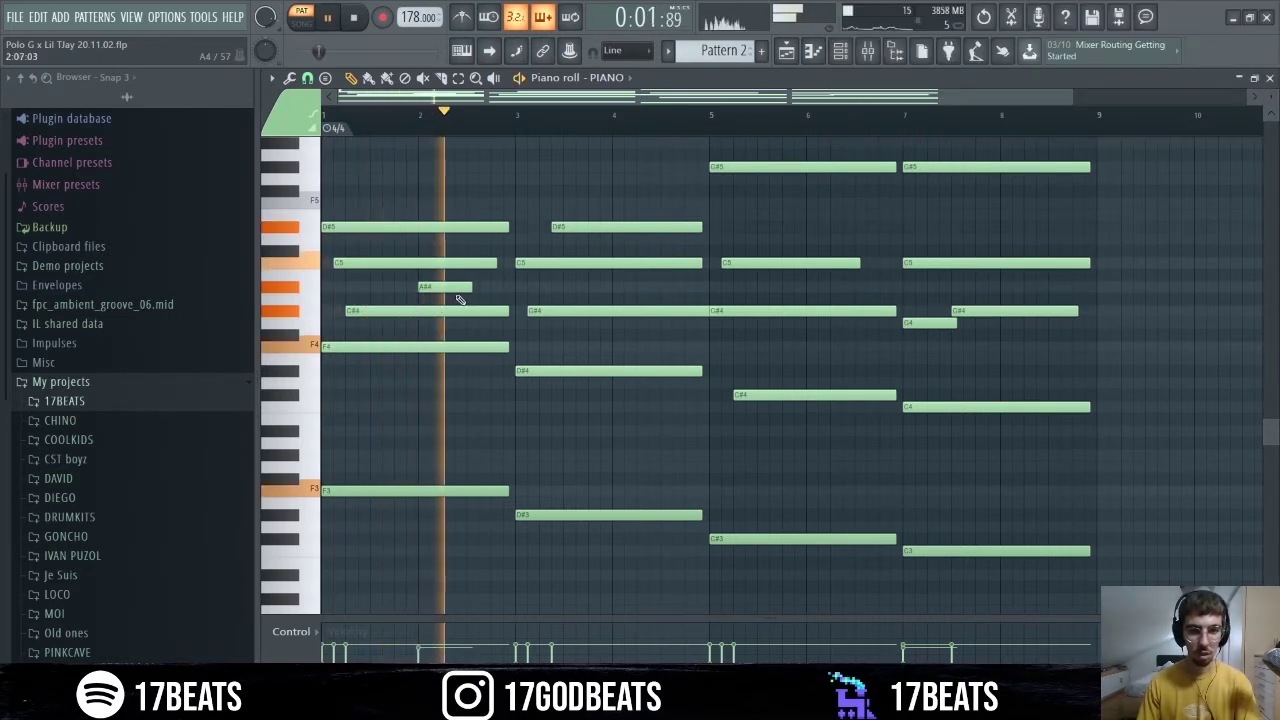
{"action": "key", "text": "space"}
{"action": "key", "text": "space"}
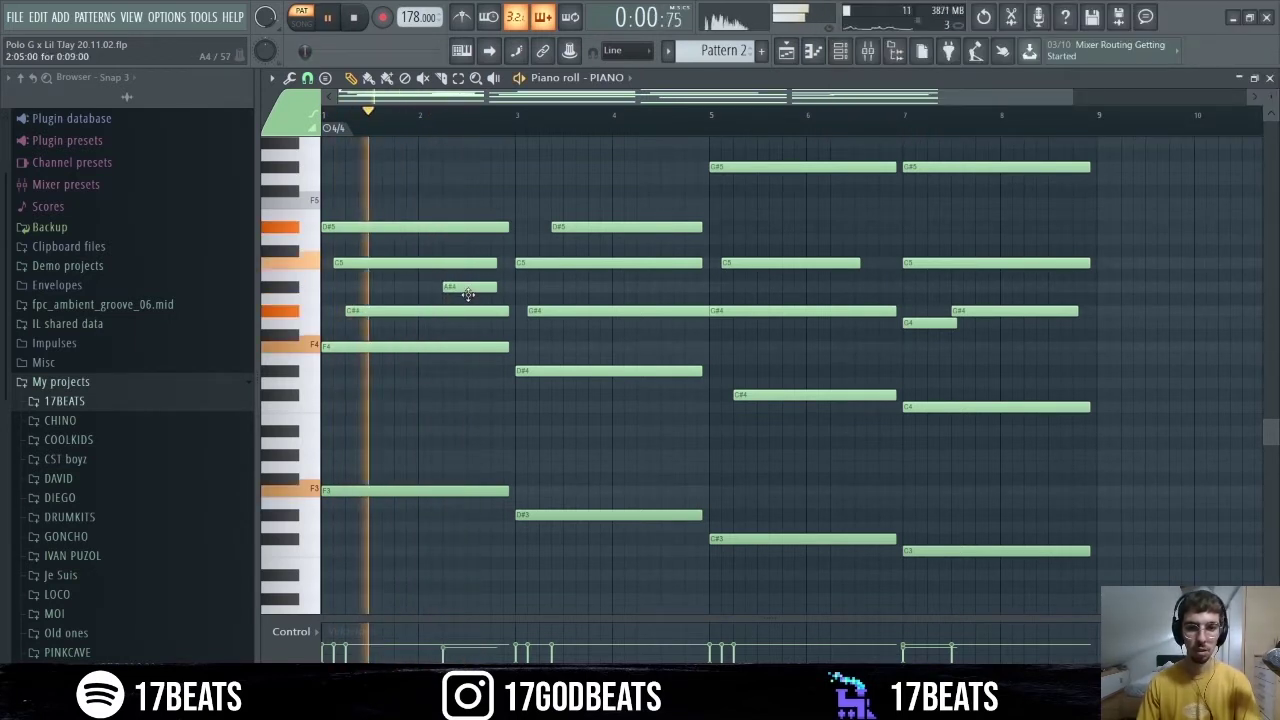
{"action": "key", "text": "space"}
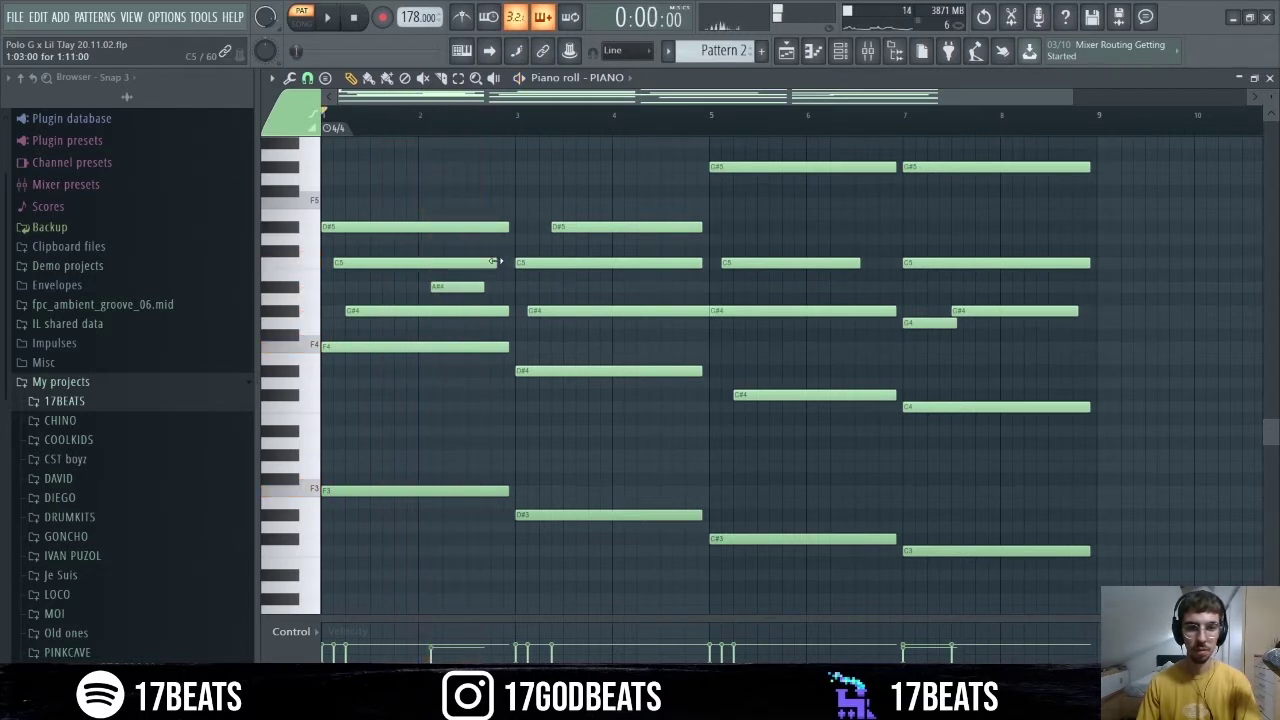
- Add a short C#5 at step 13 of bar 2, lower it to C5, and play the phrase
{"action": "left_click", "coordinate": [503, 251]}
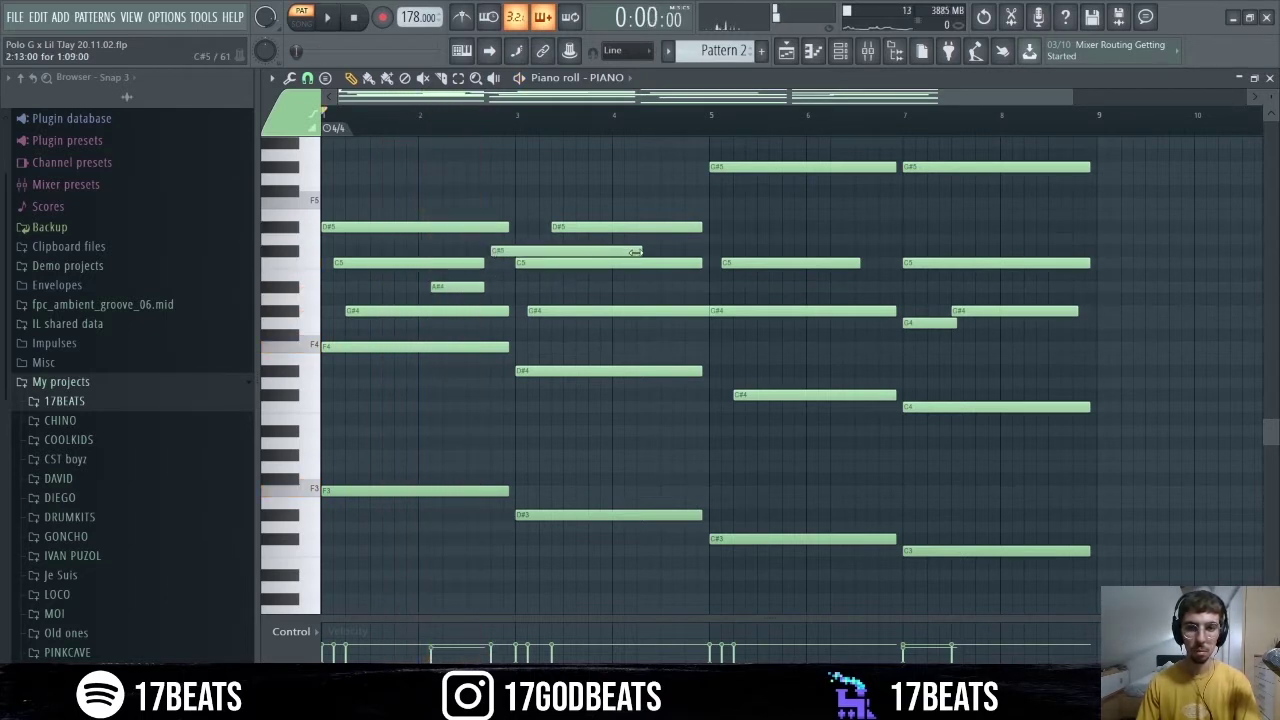
{"action": "left_click_drag", "start_coordinate": [635, 251], "coordinate": [500, 263]}
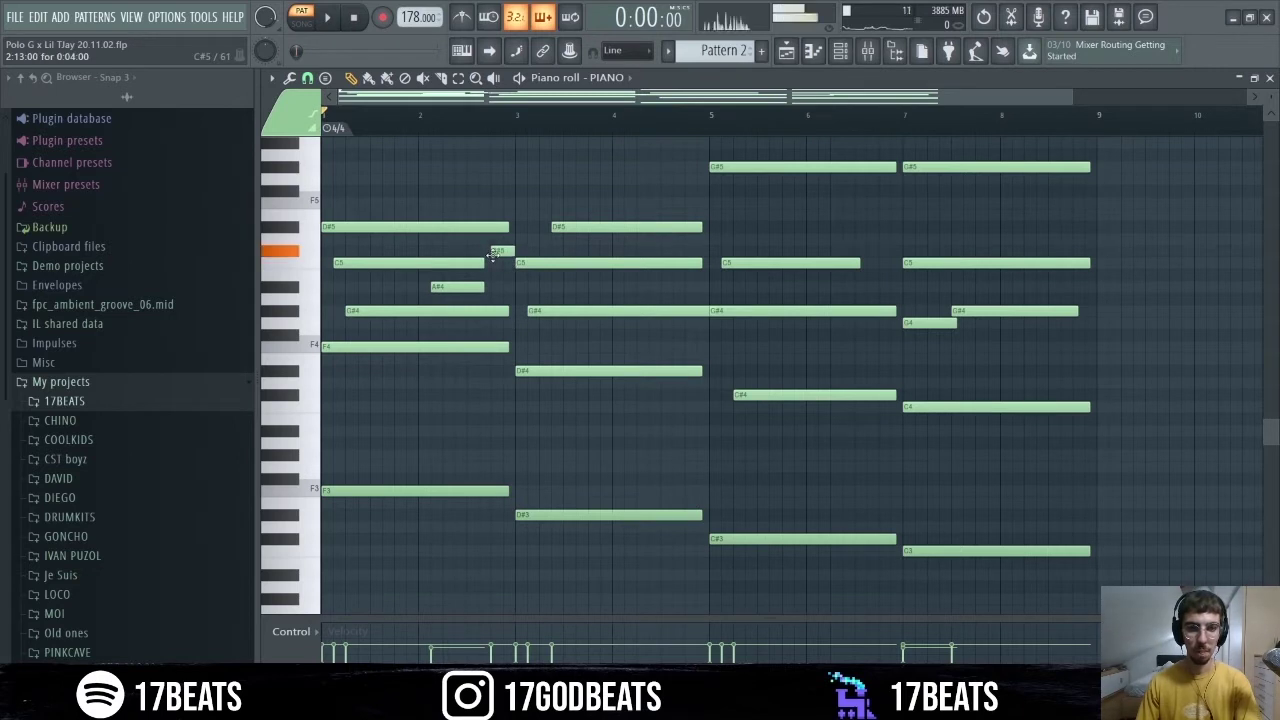
{"action": "right_click", "coordinate": [494, 252]}
{"action": "key", "text": "space"}
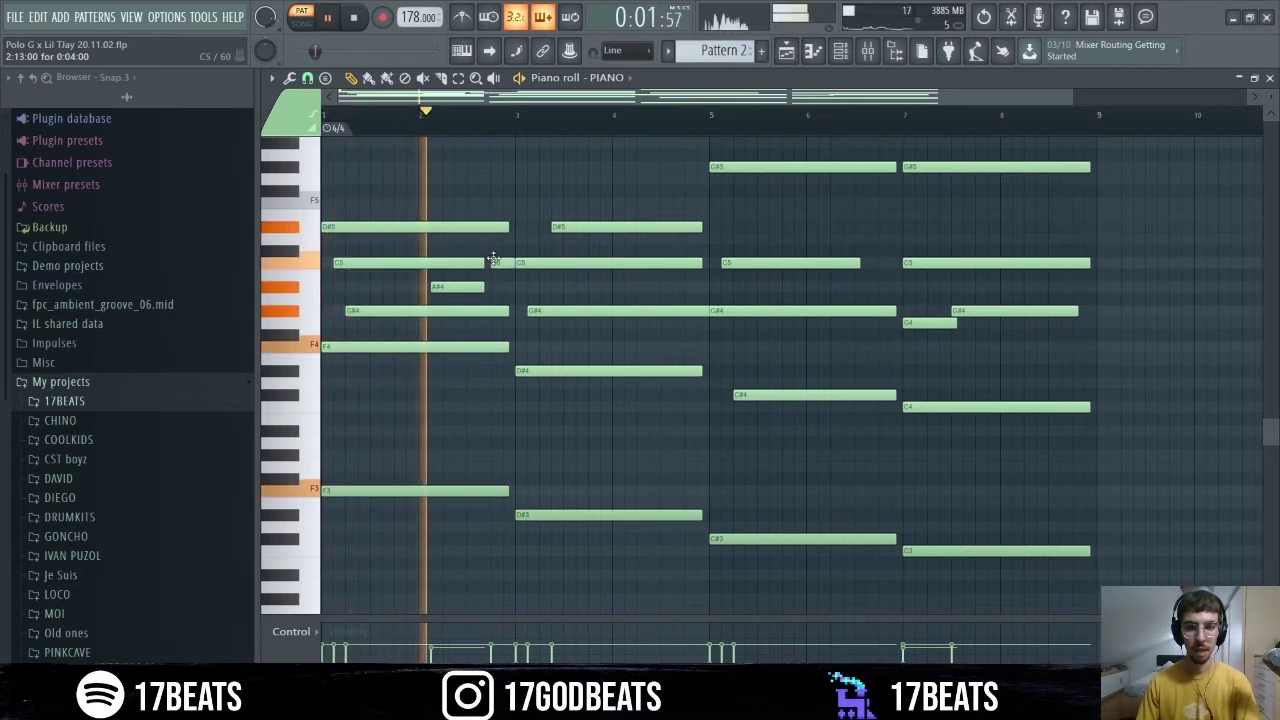
{"action": "left_click", "coordinate": [494, 261]}
{"action": "key", "text": "space"}
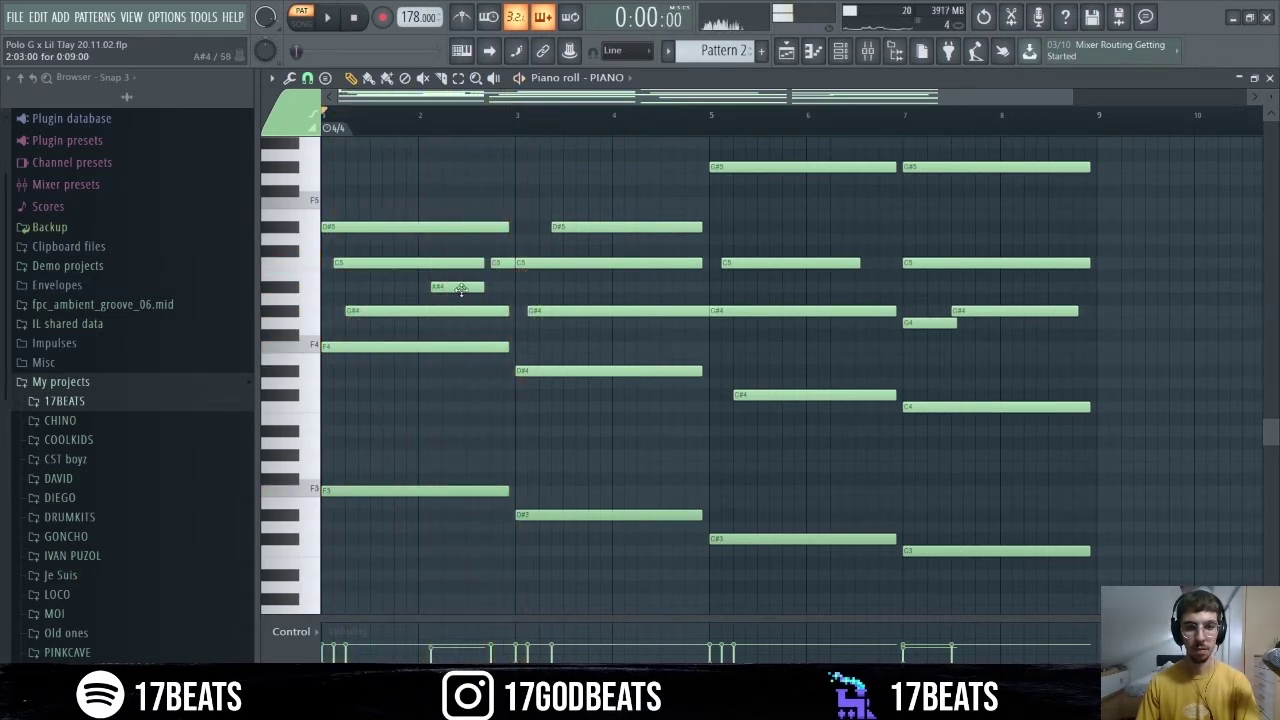
- Shift the A#4 passing note to step 5 of bar 2 and play the phrase
{"action": "left_click_drag", "start_coordinate": [494, 289], "coordinate": [489, 290]}
{"action": "key", "text": "space"}
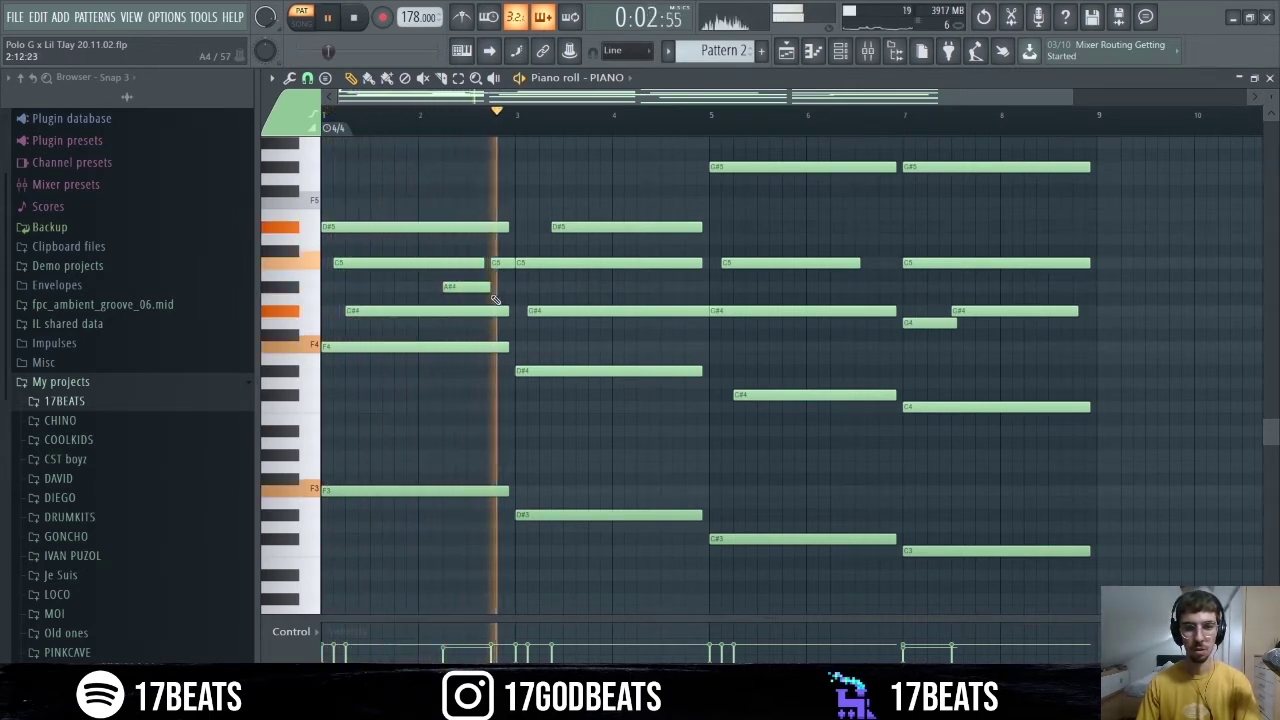
{"action": "key", "text": "space"}
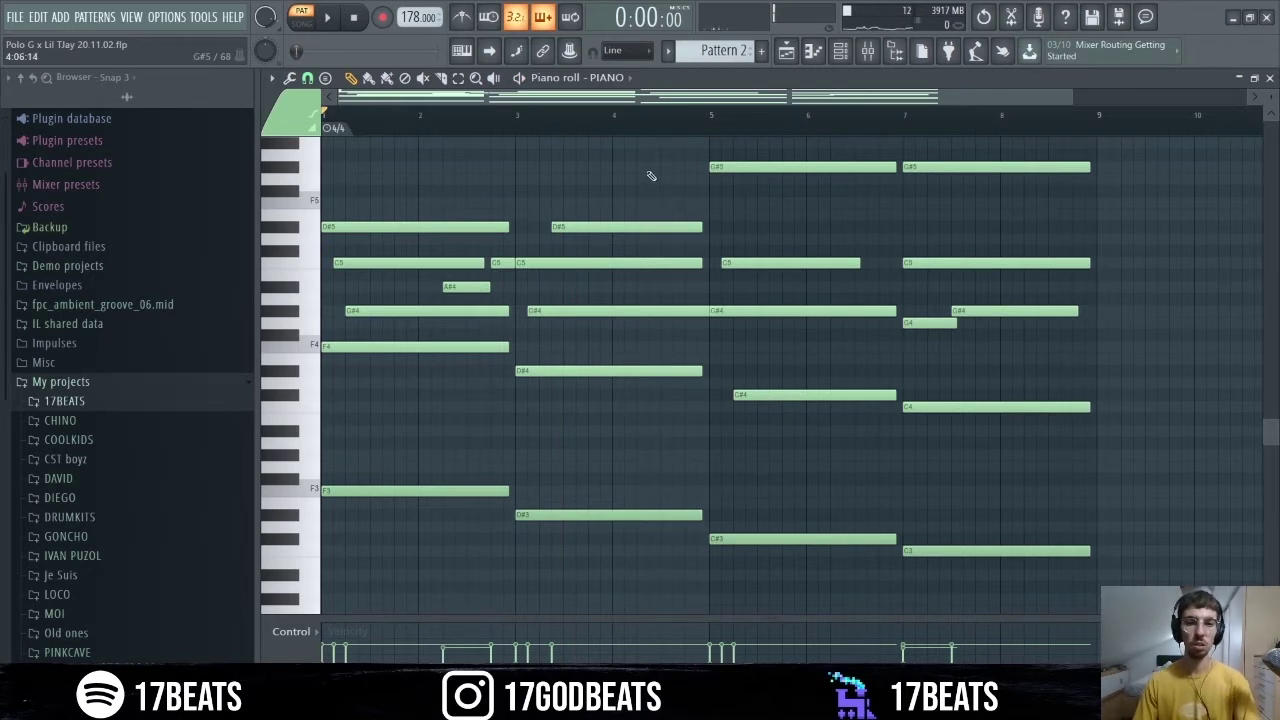
- Add an F5 filling bar 4 and move the second chord's D#5 earlier in bar 3
{"action": "left_click", "coordinate": [619, 203]}
{"action": "key", "text": "space"}
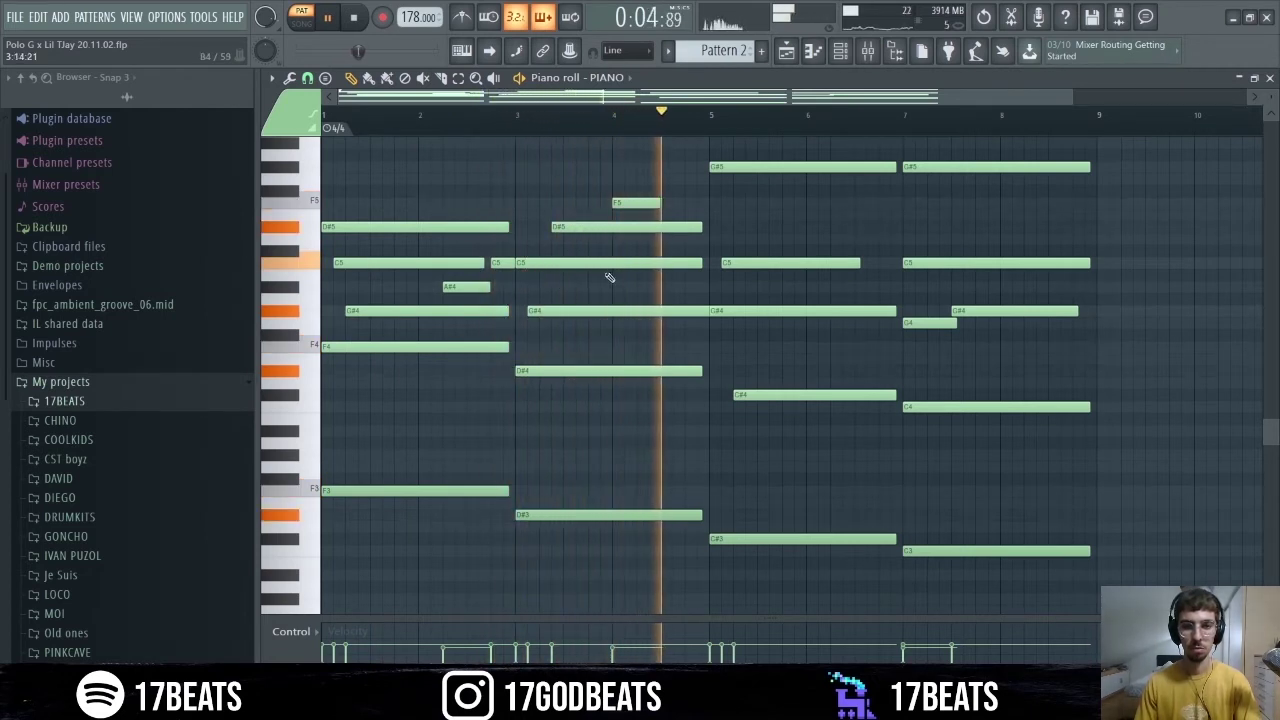
{"action": "key", "text": "space"}
{"action": "left_click_drag", "start_coordinate": [624, 227], "coordinate": [618, 227]}
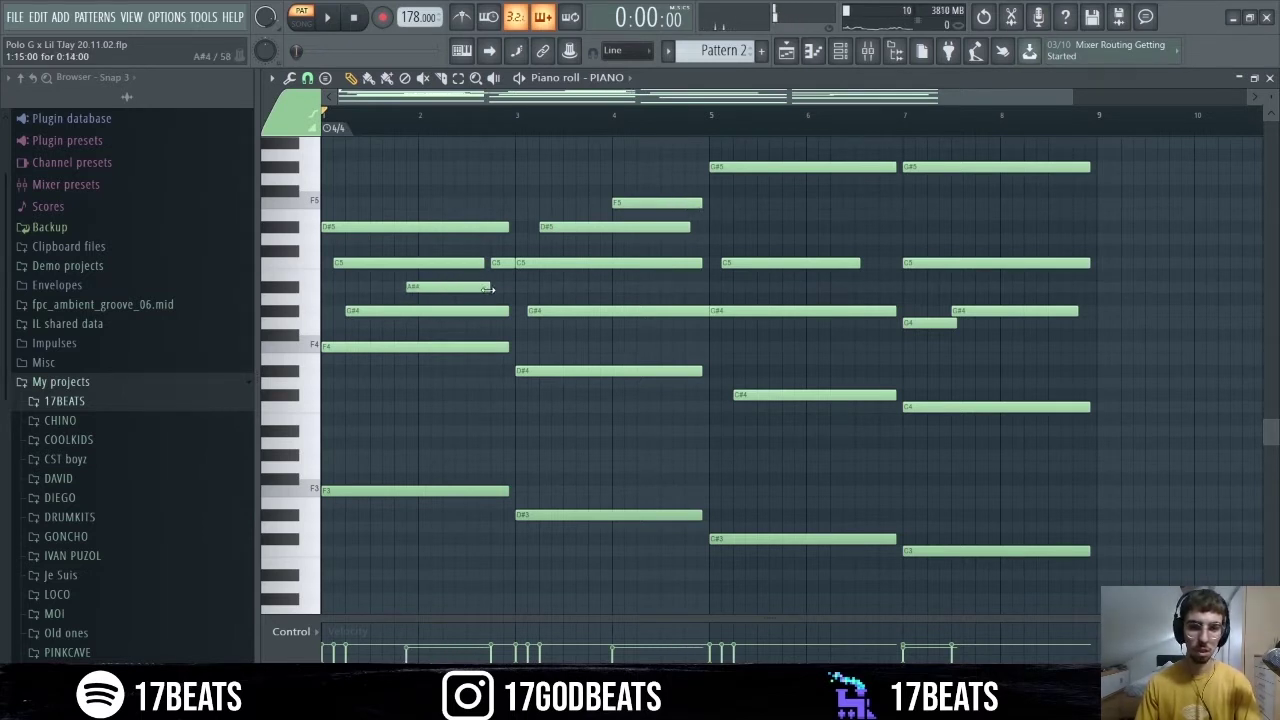
- Listen to the phrase, shorten the first chord's C5, and start the short C5 after it earlier in bar 2
{"action": "key", "text": "space"}
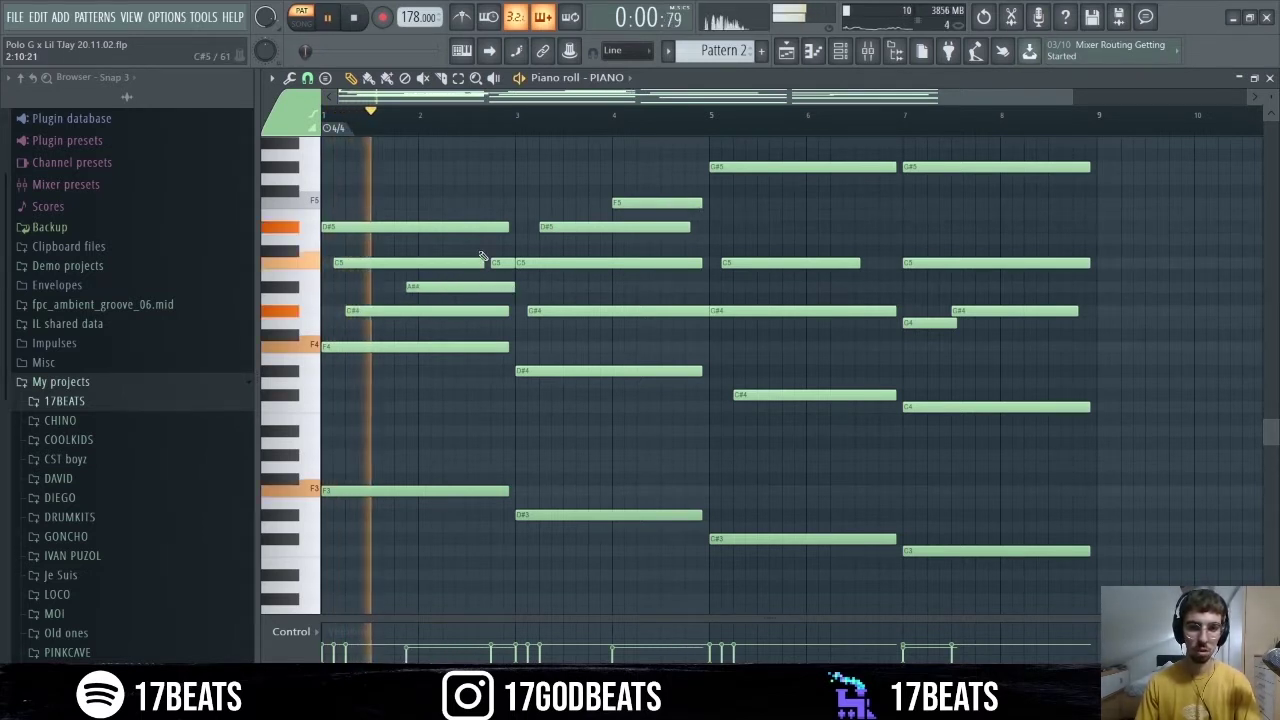
{"action": "key", "text": "space"}
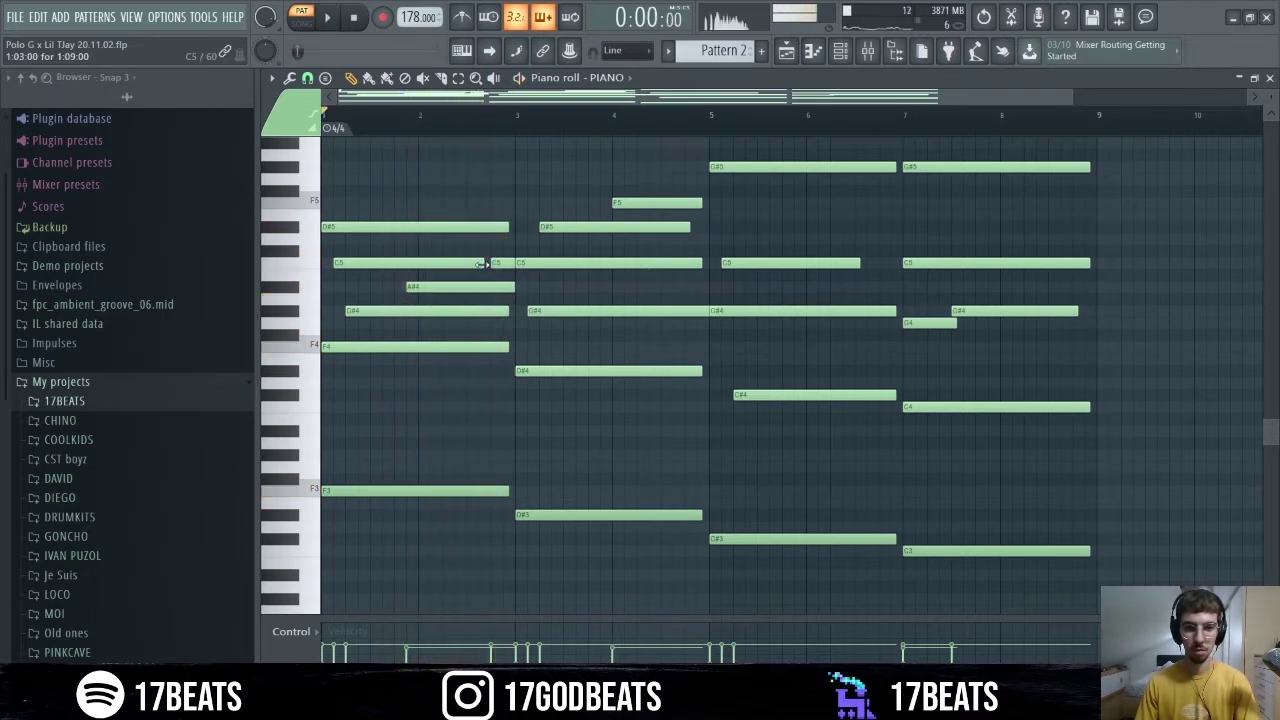
{"action": "key", "text": "space"}
{"action": "key", "text": "space"}
{"action": "key", "text": "space"}
{"action": "left_click_drag", "start_coordinate": [484, 263], "coordinate": [472, 263]}
{"action": "left_click_drag", "start_coordinate": [489, 263], "coordinate": [507, 263]}
- Raise the short note in bar 2 to D#5, trim the first chord's D#5 before it, and restore the full-length C5
{"action": "key", "text": "space"}
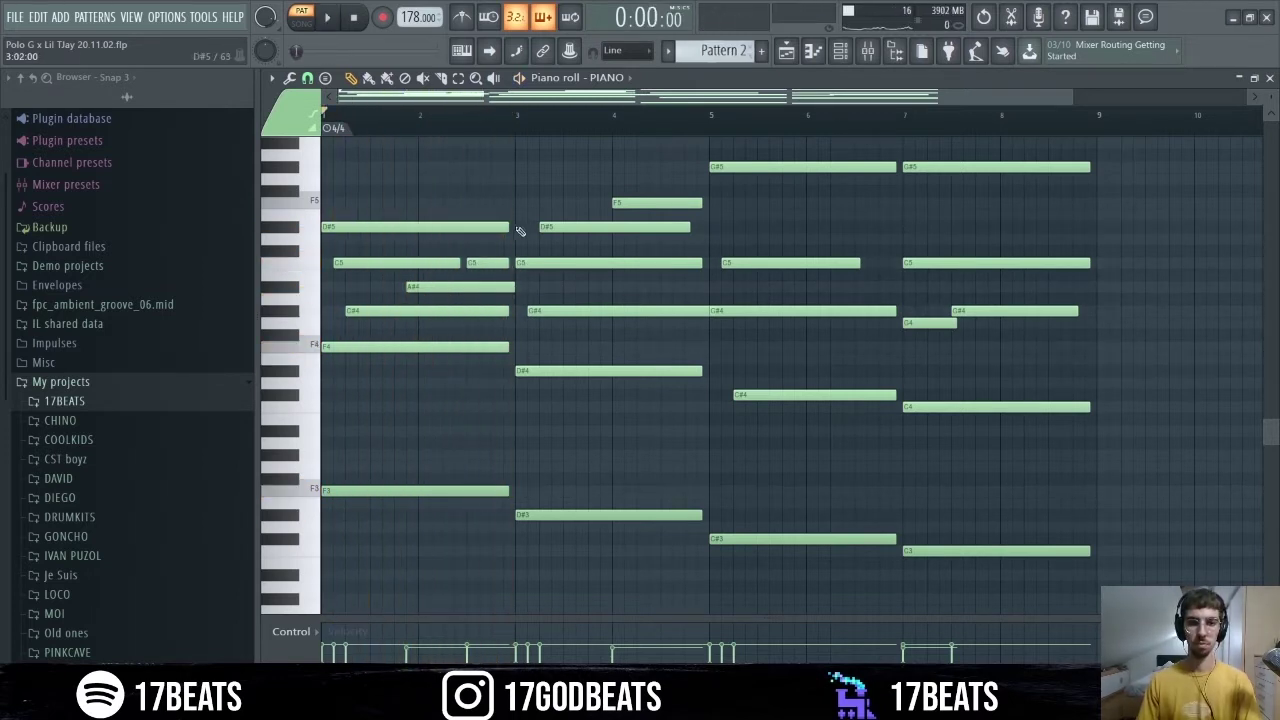
{"action": "key", "text": "space"}
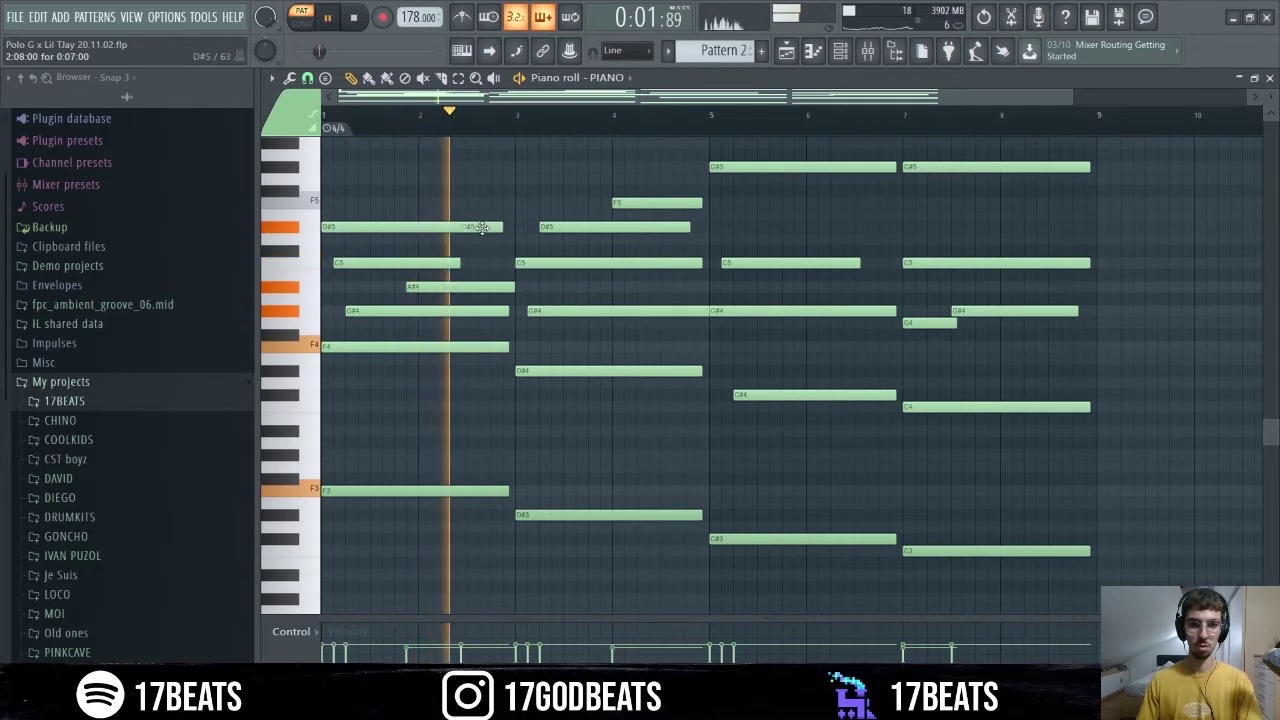
{"action": "mouse_move", "coordinate": [485, 263]}
{"action": "left_mouse_down"}
{"action": "mouse_move", "coordinate": [485, 228]}
{"action": "mouse_move", "coordinate": [458, 228]}
{"action": "mouse_move", "coordinate": [500, 269]}
{"action": "left_mouse_up"}
{"action": "key", "text": "space"}
- Start the A#4 passing note at step 13 of bar 1, extend it to bar 3, and play the melody
{"action": "left_click_drag", "start_coordinate": [425, 287], "coordinate": [413, 287]}
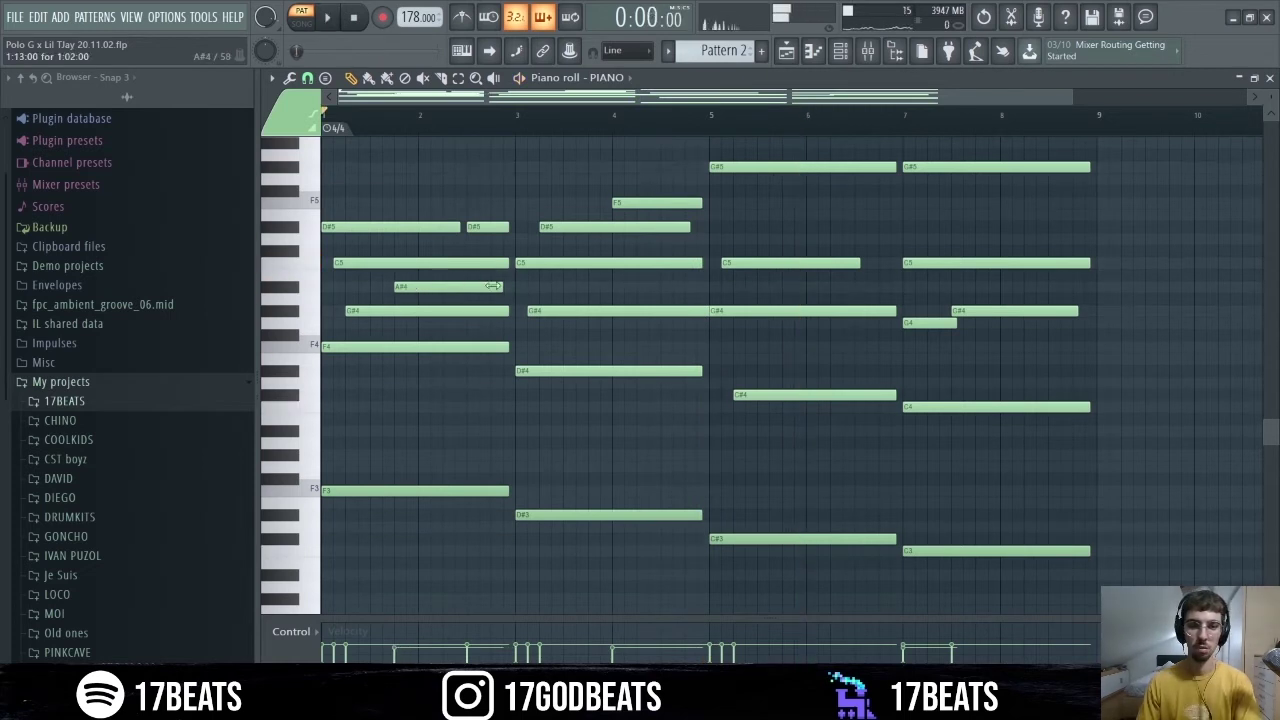
{"action": "left_click_drag", "start_coordinate": [507, 287], "coordinate": [513, 287]}
{"action": "key", "text": "space"}
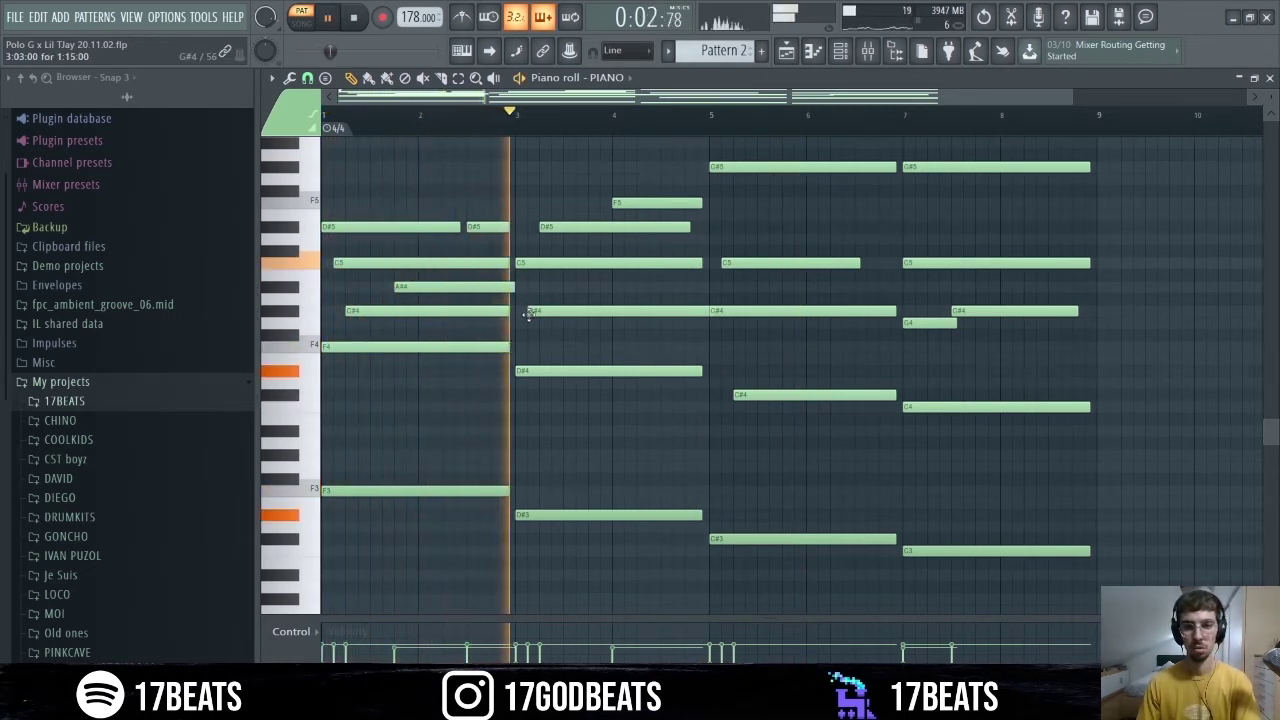
- Shorten the second chord's G#4 and C5, then fill the end of bar 4 with a short C5
{"action": "key", "text": "space"}
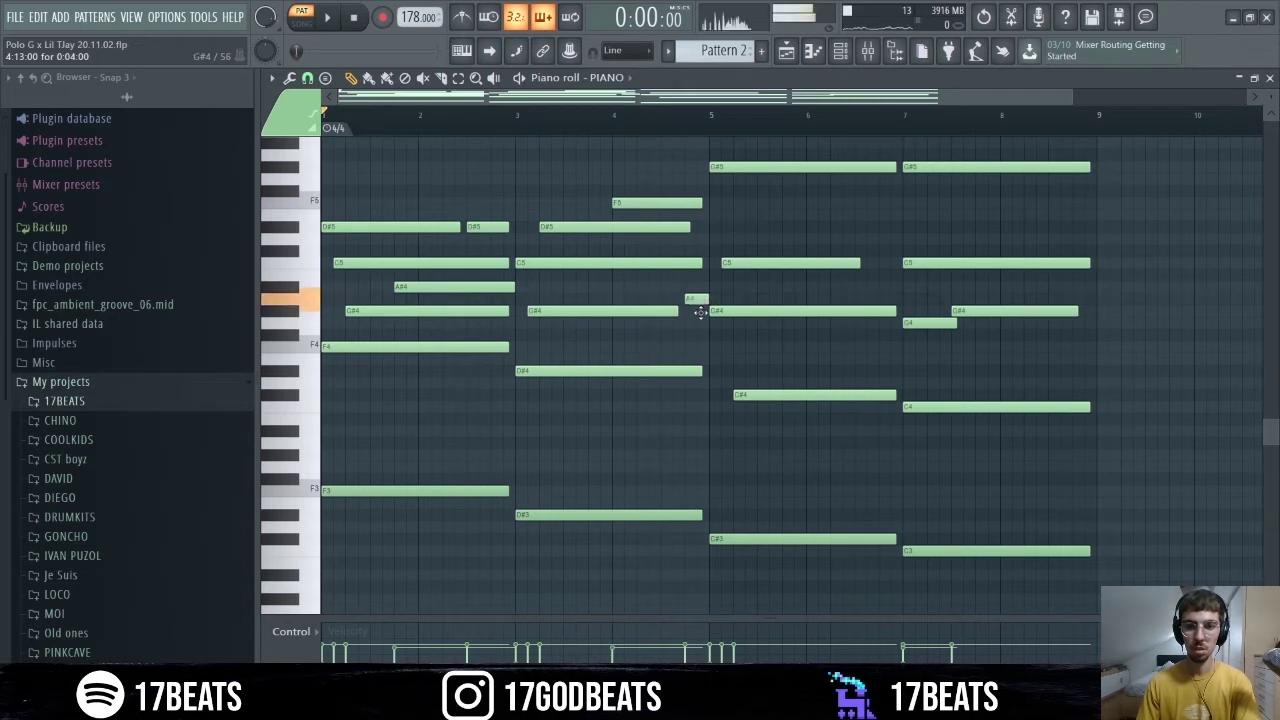
{"action": "key", "text": "space"}
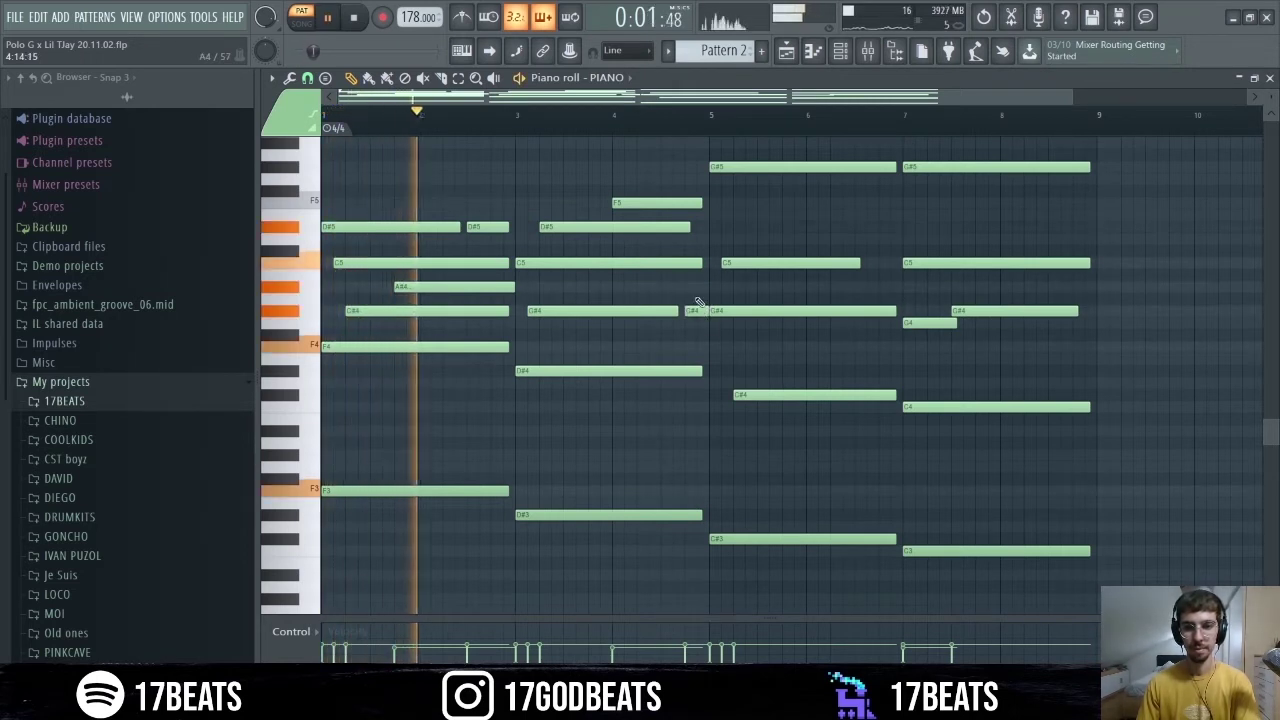
{"action": "left_click_drag", "start_coordinate": [697, 262], "coordinate": [672, 262]}
{"action": "left_click_drag", "start_coordinate": [692, 310], "coordinate": [676, 264]}
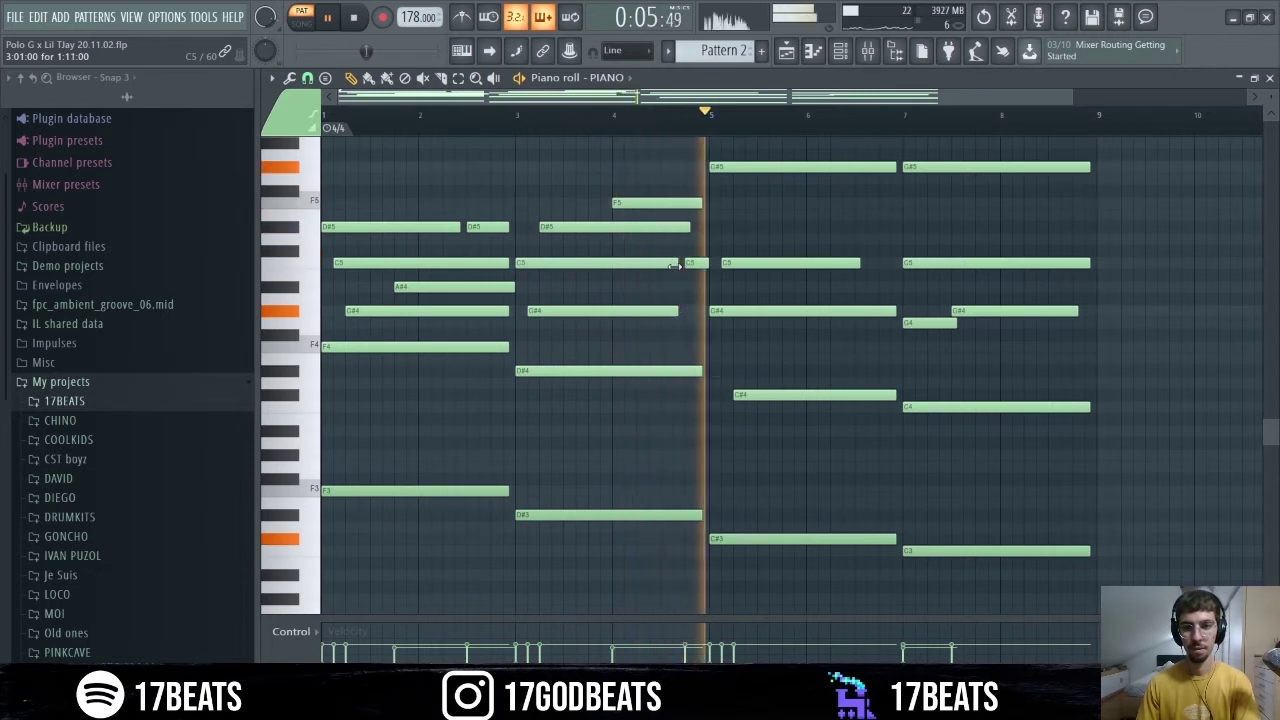
{"action": "key", "text": "space"}
- Add a D#5 from step 13 of bar 5 to bar 7 and a short C5 at the end of bar 6
{"action": "left_click", "coordinate": [788, 227]}
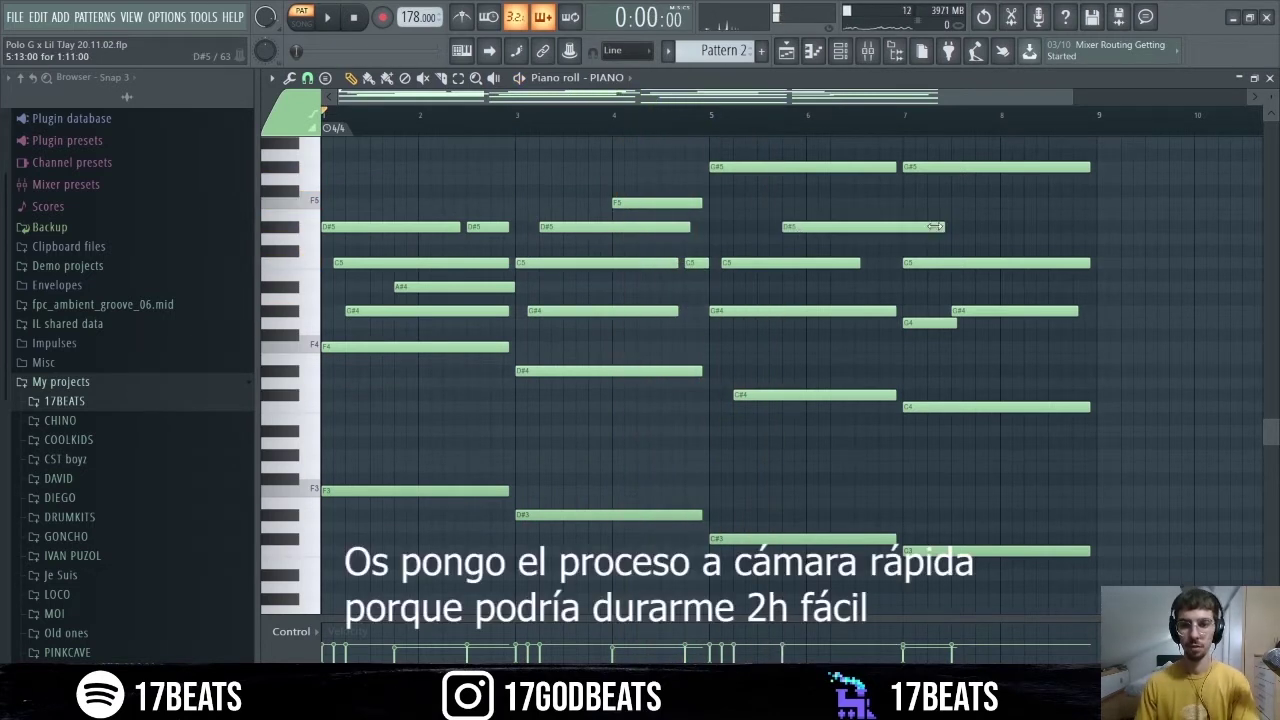
{"action": "left_click_drag", "start_coordinate": [880, 250], "coordinate": [880, 262]}
{"action": "key", "text": "space"}
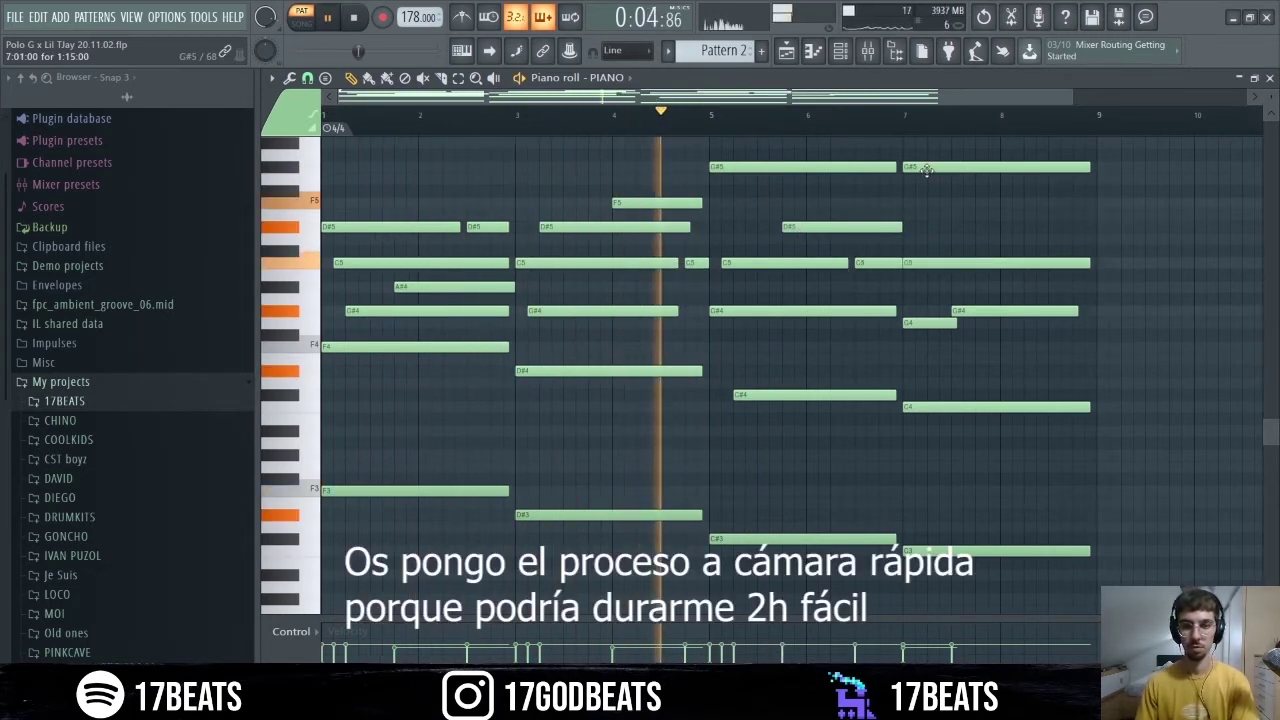
- Trim the fourth chord's G4 and C5, add an A#4 and a short C5 at the end of bar 8, and play the melody
{"action": "key", "text": "space"}
{"action": "left_click_drag", "start_coordinate": [955, 323], "coordinate": [949, 323]}
{"action": "left_click", "coordinate": [1030, 290]}
{"action": "left_click_drag", "start_coordinate": [1155, 287], "coordinate": [1097, 287]}
{"action": "left_click_drag", "start_coordinate": [1087, 263], "coordinate": [1057, 263]}
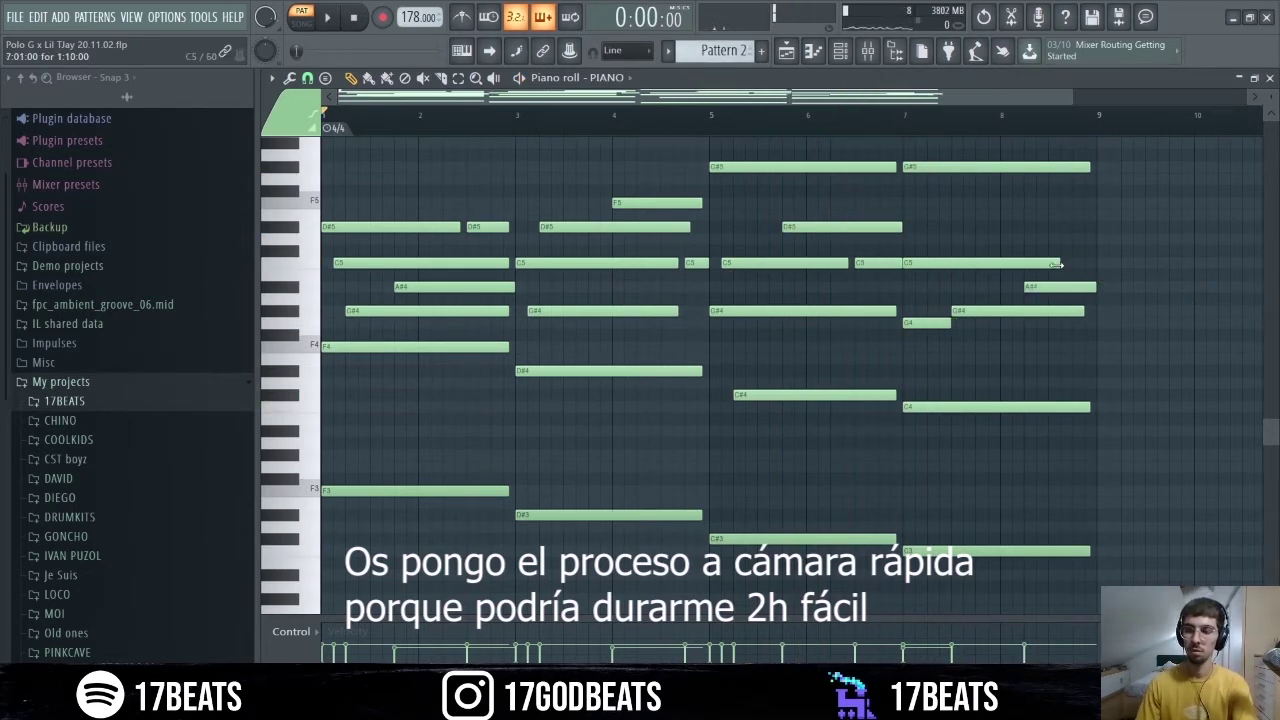
{"action": "left_click", "coordinate": [1066, 263]}
{"action": "left_click_drag", "start_coordinate": [1225, 263], "coordinate": [1097, 263]}
{"action": "key", "text": "space"}
{"action": "key", "text": "space"}
{"action": "key", "text": "space"}
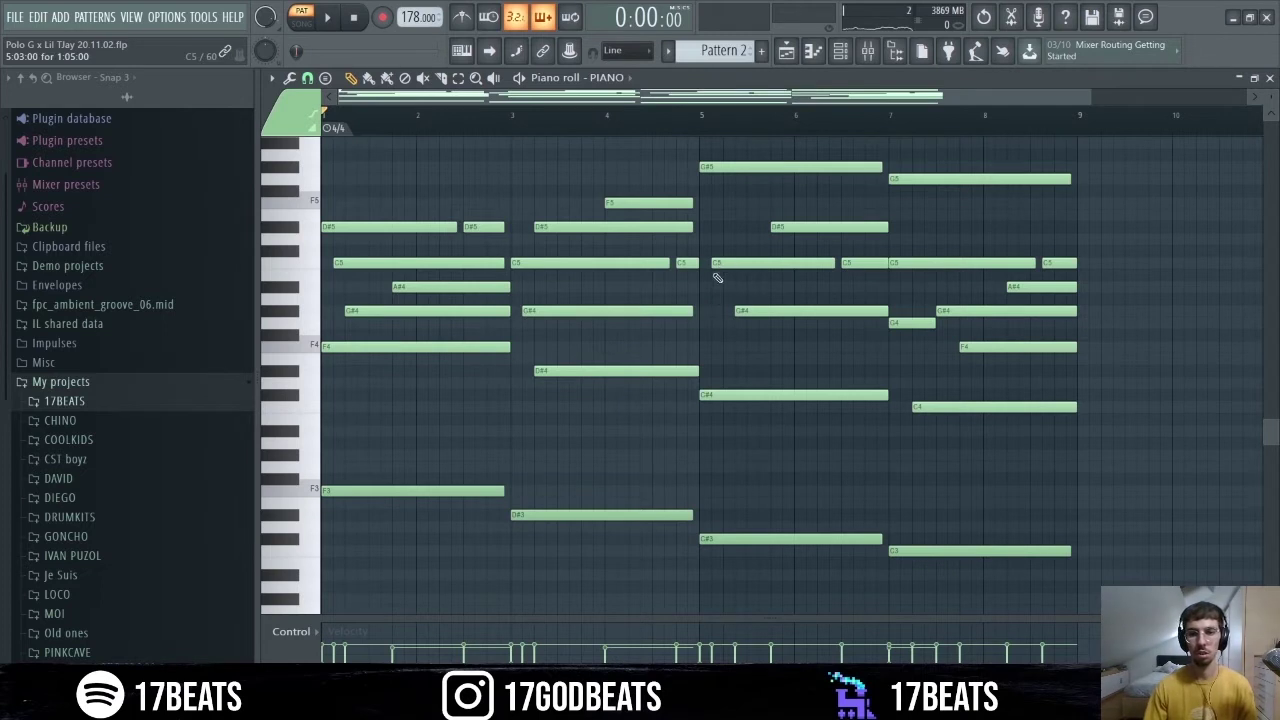
- Select the D#4 in bar 3 and C#4 in bar 5, then the added A#4 and F4 notes, to review the arpeggio variations
{"action": "left_click_drag", "start_coordinate": [762, 425], "coordinate": [622, 390]}
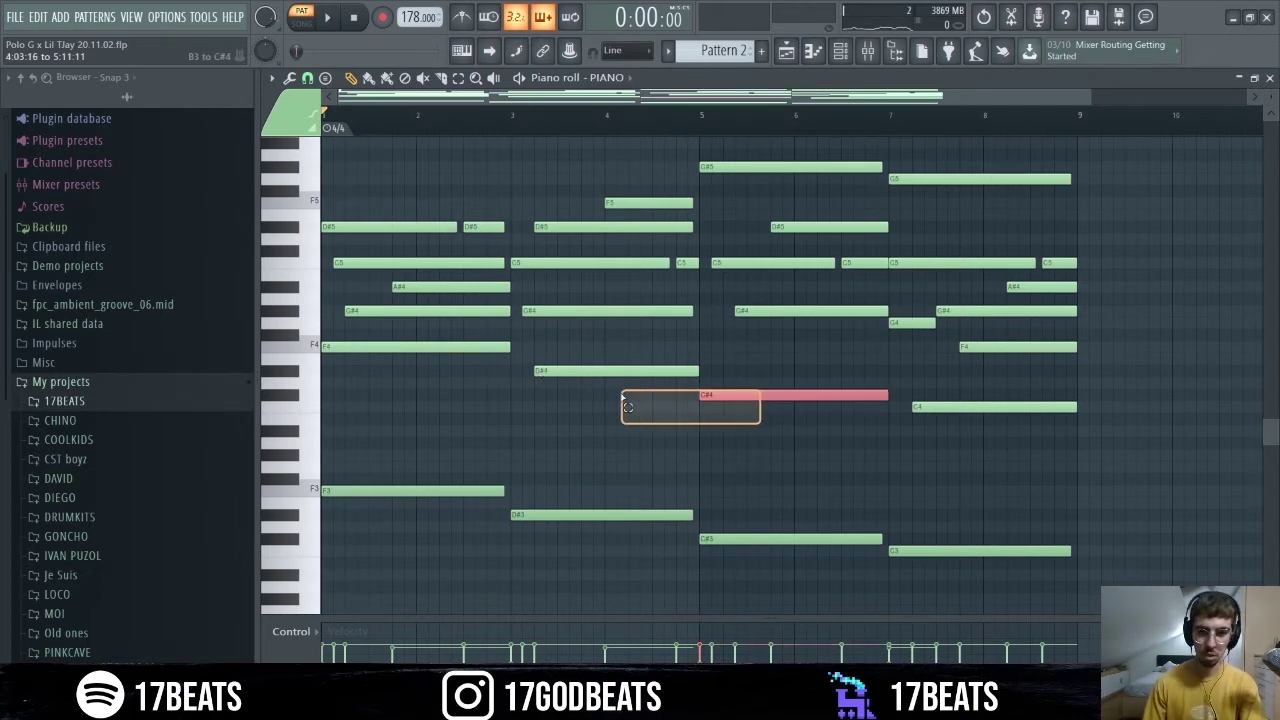
{"action": "left_click_drag", "start_coordinate": [726, 437], "coordinate": [568, 360]}
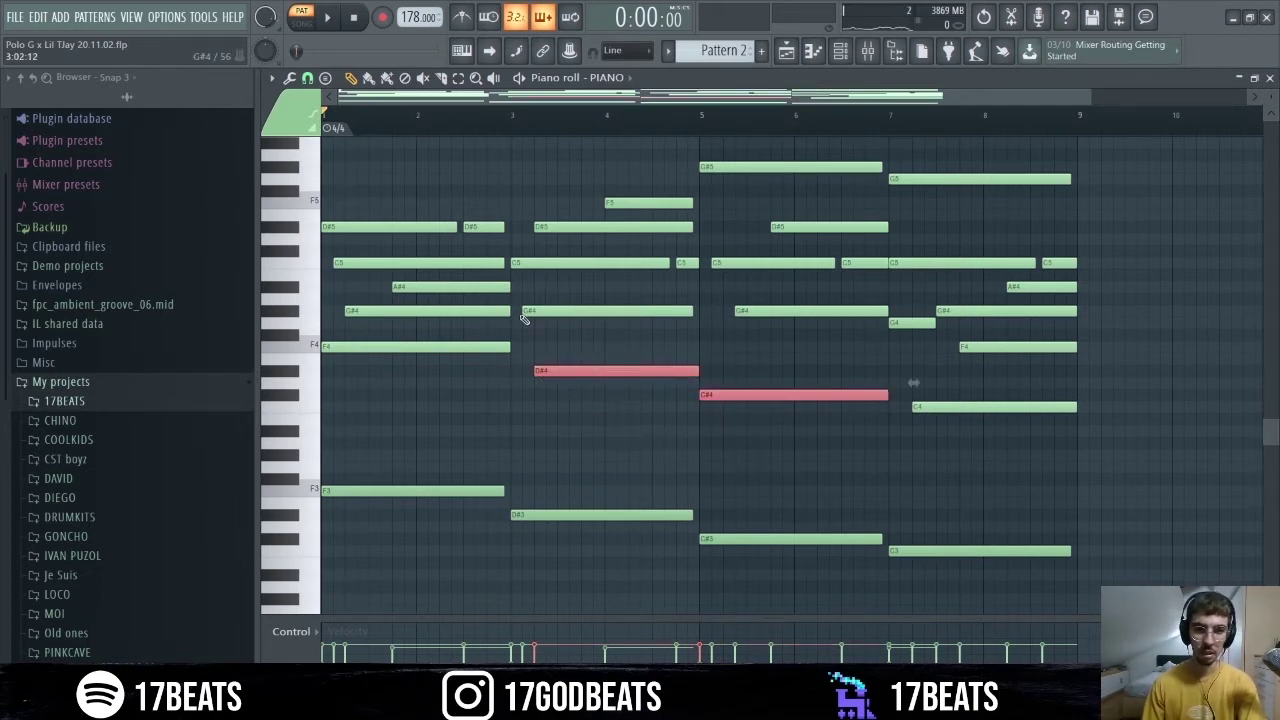
{"action": "left_click", "coordinate": [471, 225]}
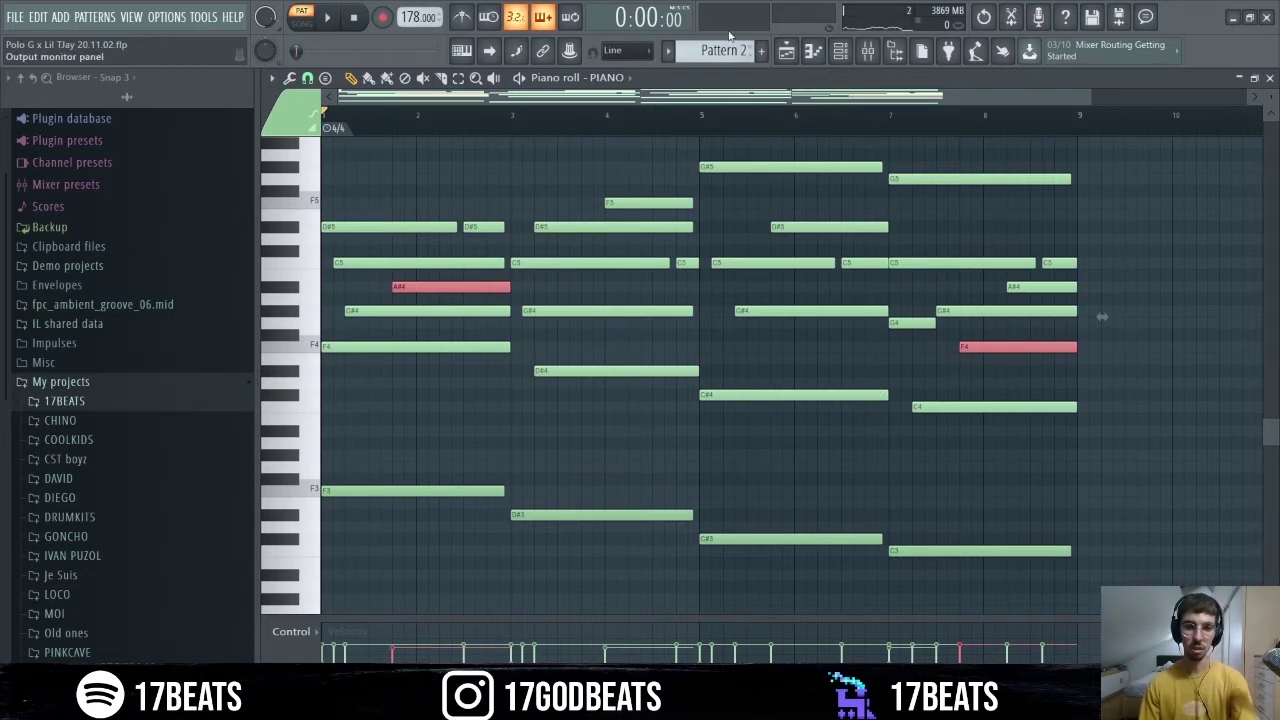
- Duplicate the eight-bar arpeggio with all its notes into bars 9 to 16 and play it back
{"action": "key", "text": "space"}
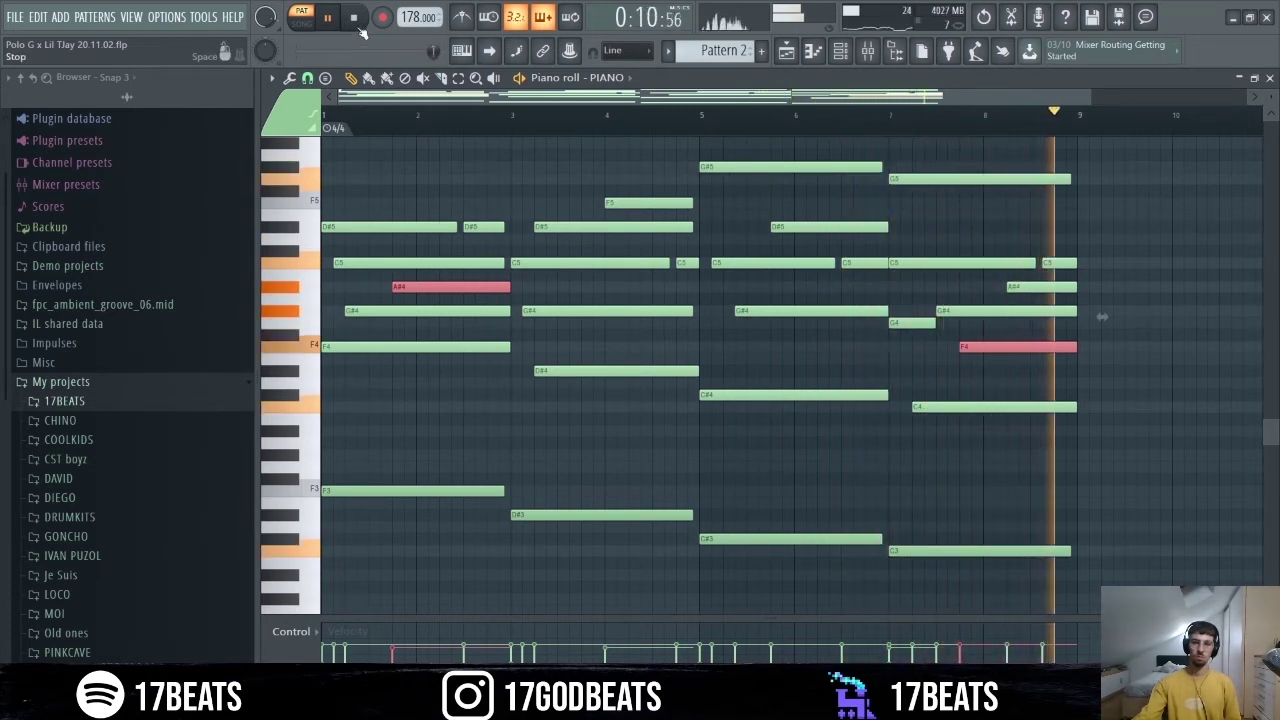
{"action": "key", "text": "space"}
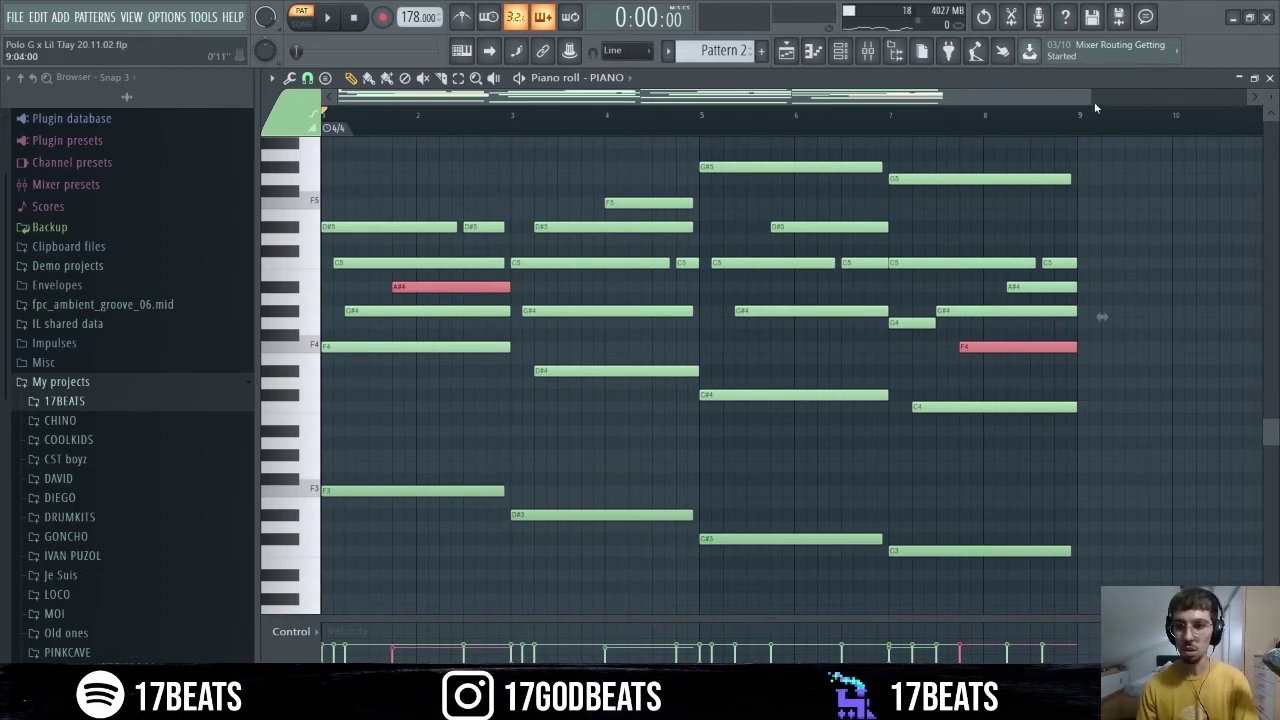
{"action": "left_click_drag", "start_coordinate": [1093, 100], "coordinate": [1147, 100]}
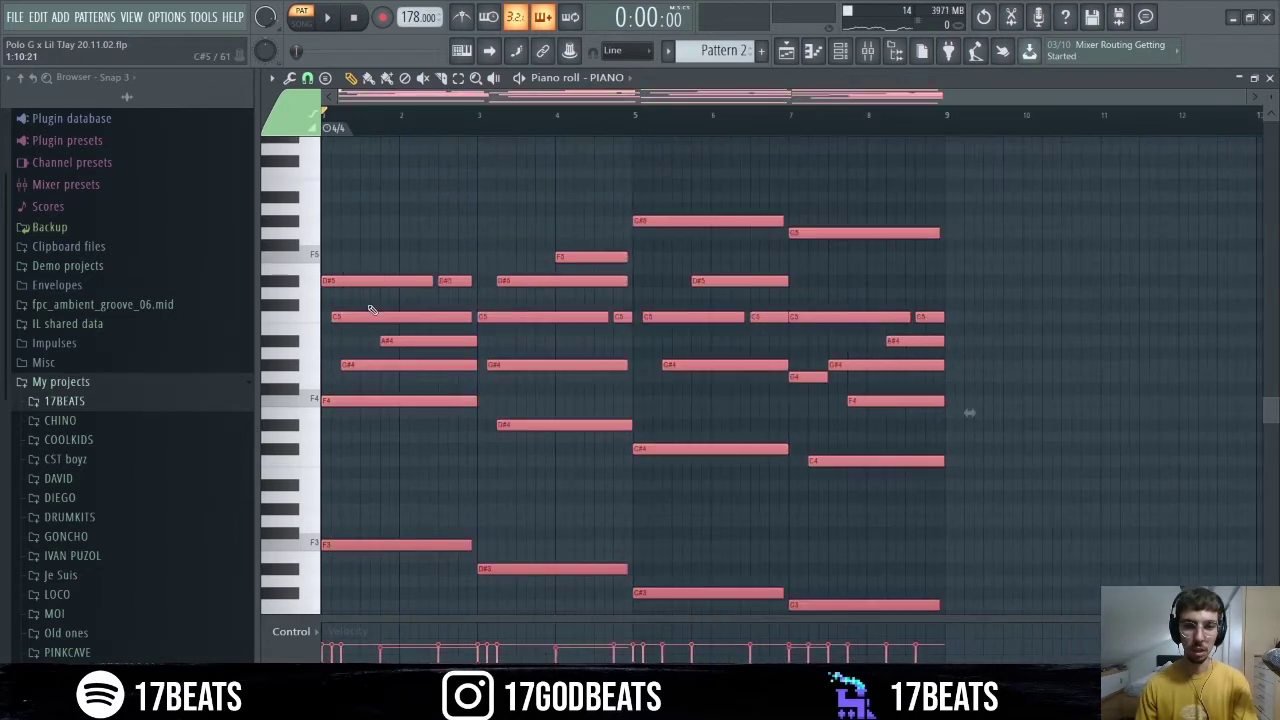
{"action": "mouse_move", "coordinate": [362, 281]}
{"action": "left_mouse_down"}
{"action": "mouse_move", "coordinate": [1031, 309]}
{"action": "mouse_move", "coordinate": [985, 270]}
{"action": "left_mouse_up"}
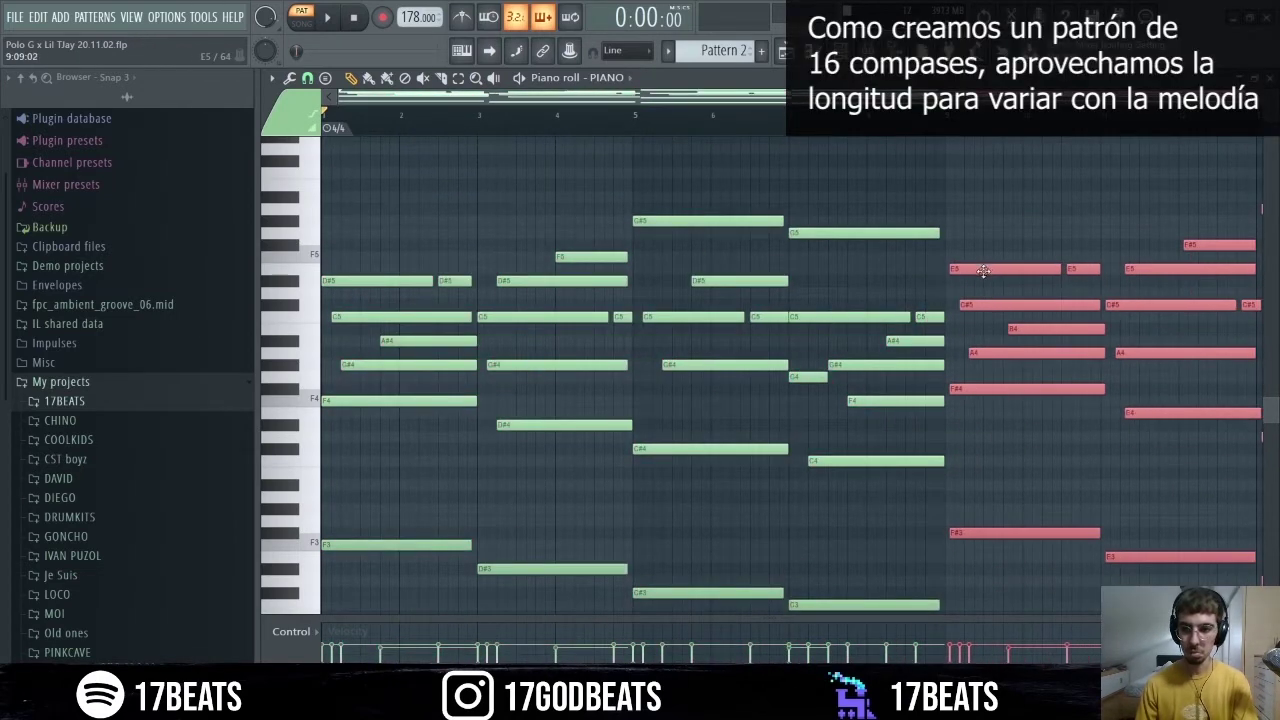
{"action": "key", "text": "ctrl+z"}
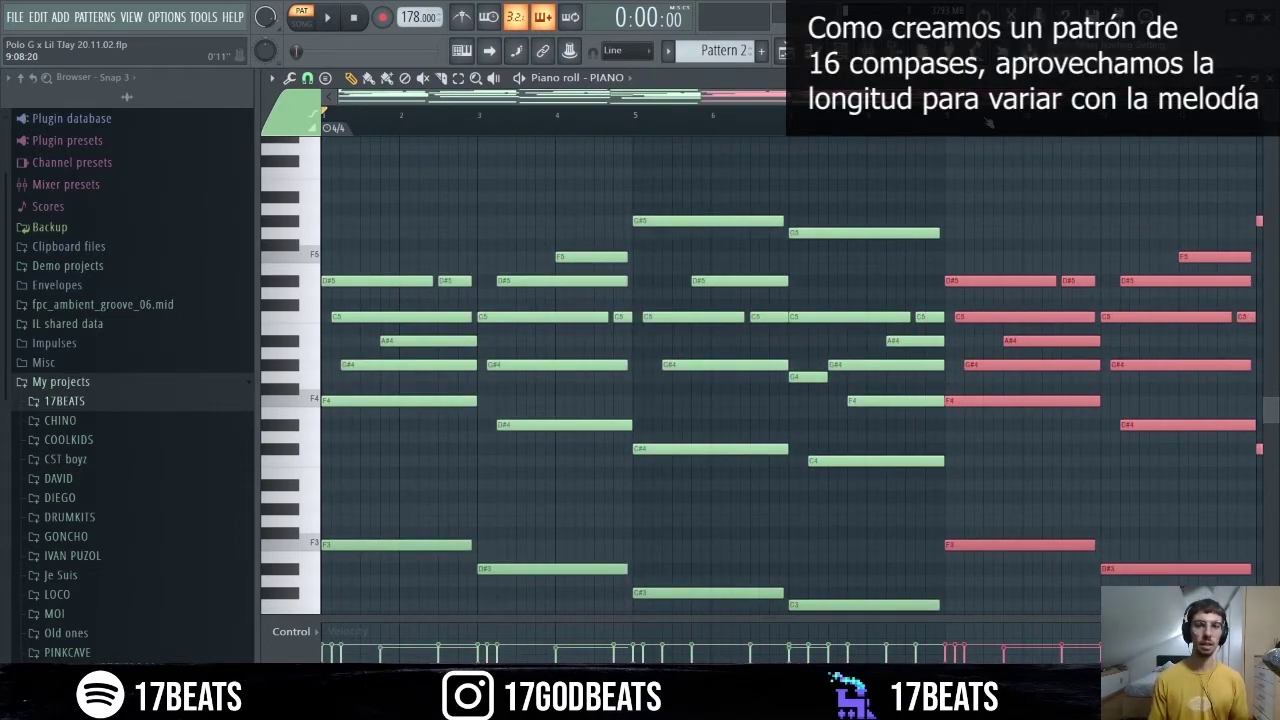
{"action": "scroll", "coordinate": [372, 120], "scroll_direction": "down", "scroll_amount": 3}
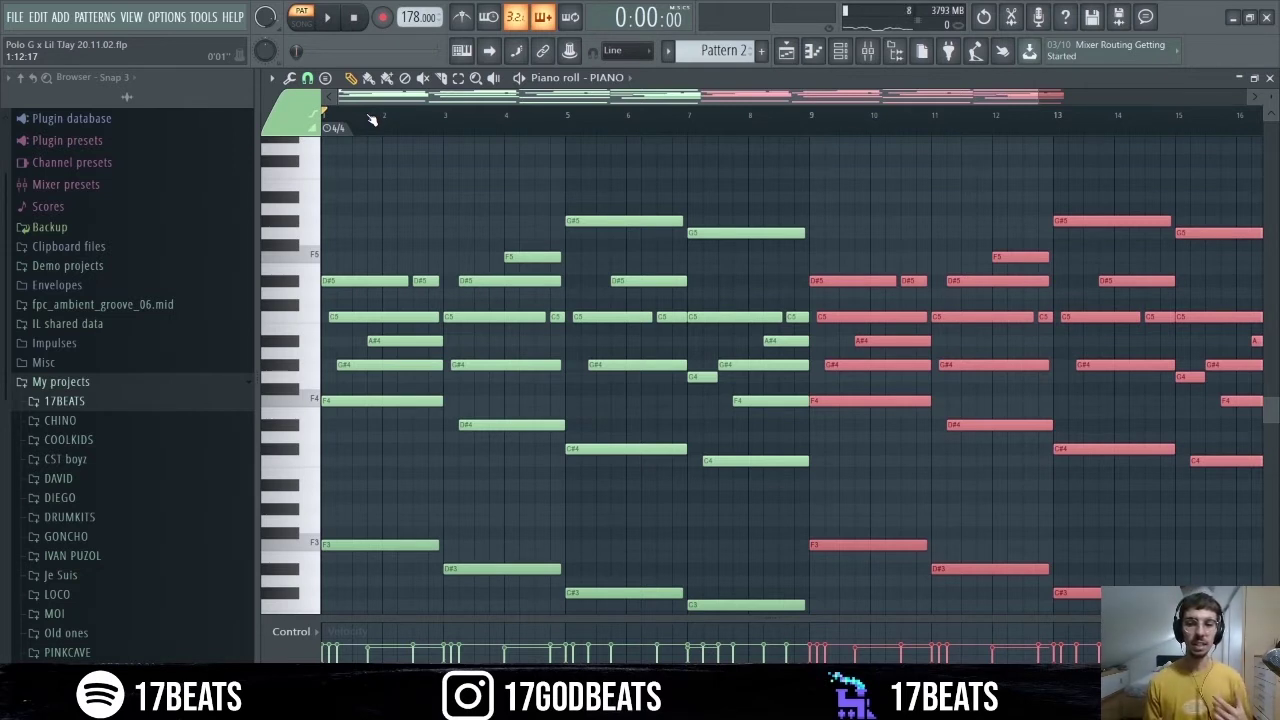
{"action": "key", "text": "space"}
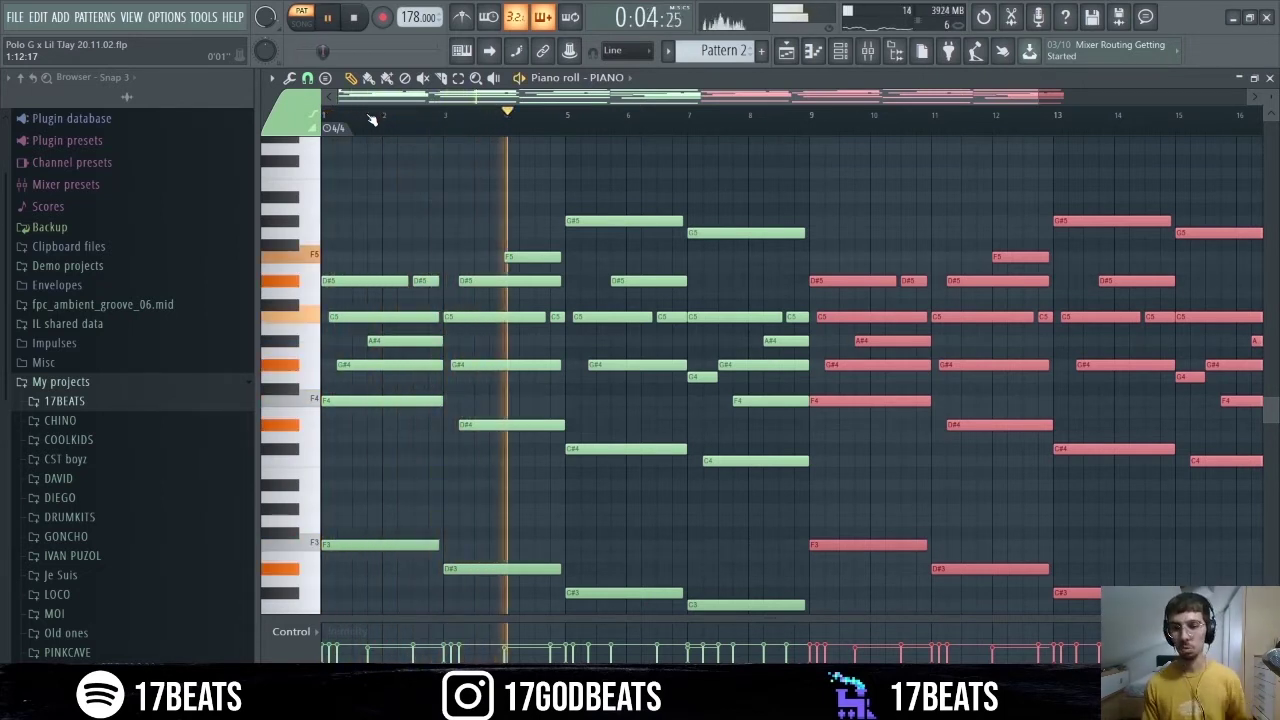
{"action": "key", "text": "space"}
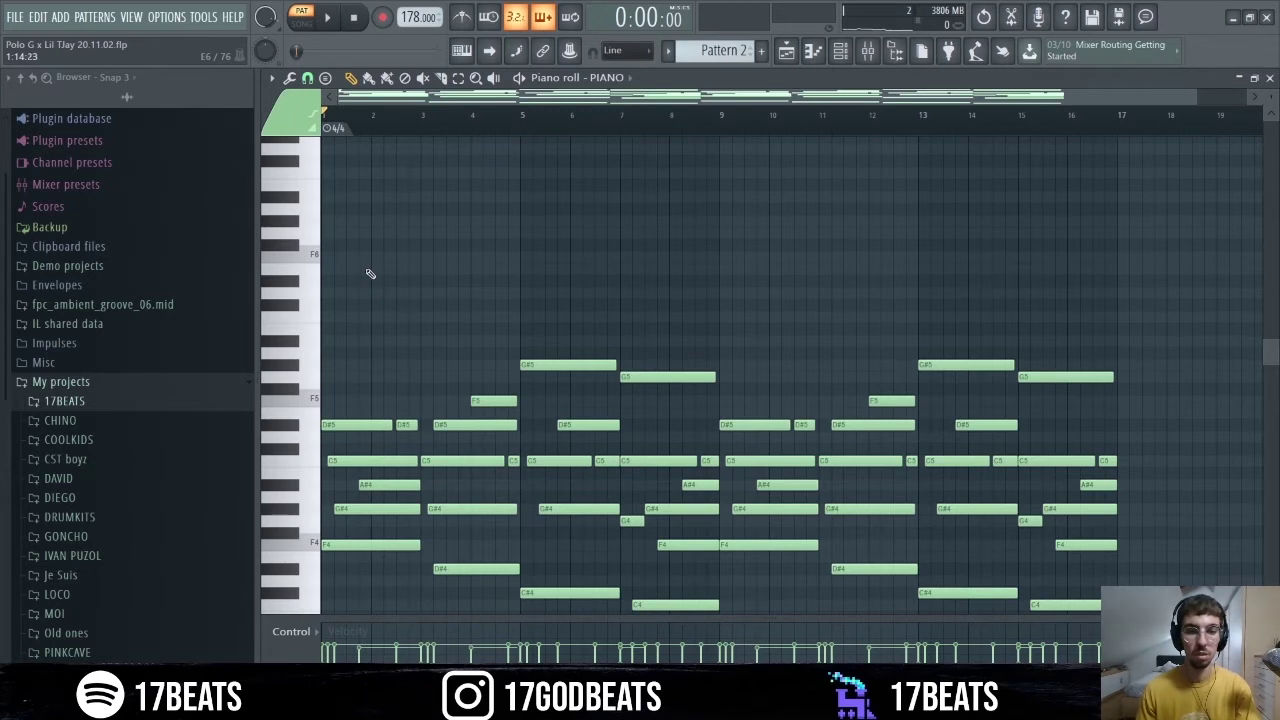
- Add a descending G#6, G6 and F6 line over bars 1 and 2, extending the first two notes to the end of bar 2
{"action": "left_click", "coordinate": [357, 234]}
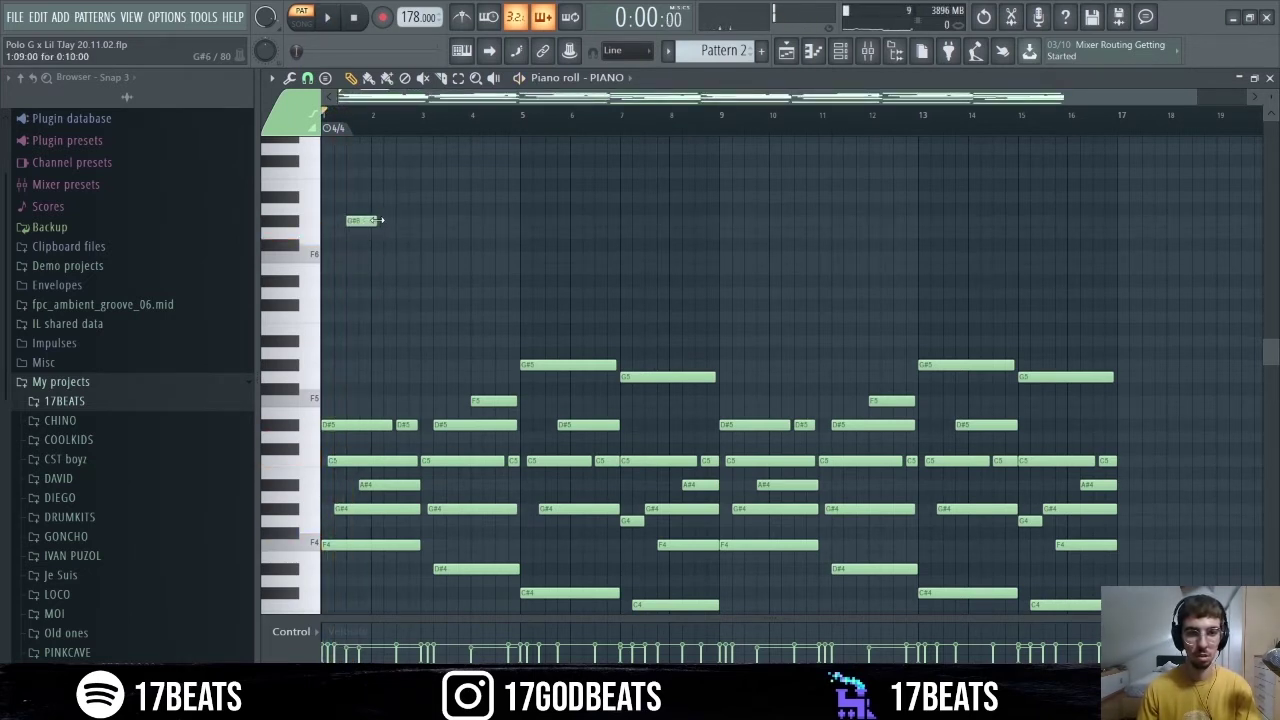
{"action": "key", "text": "space"}
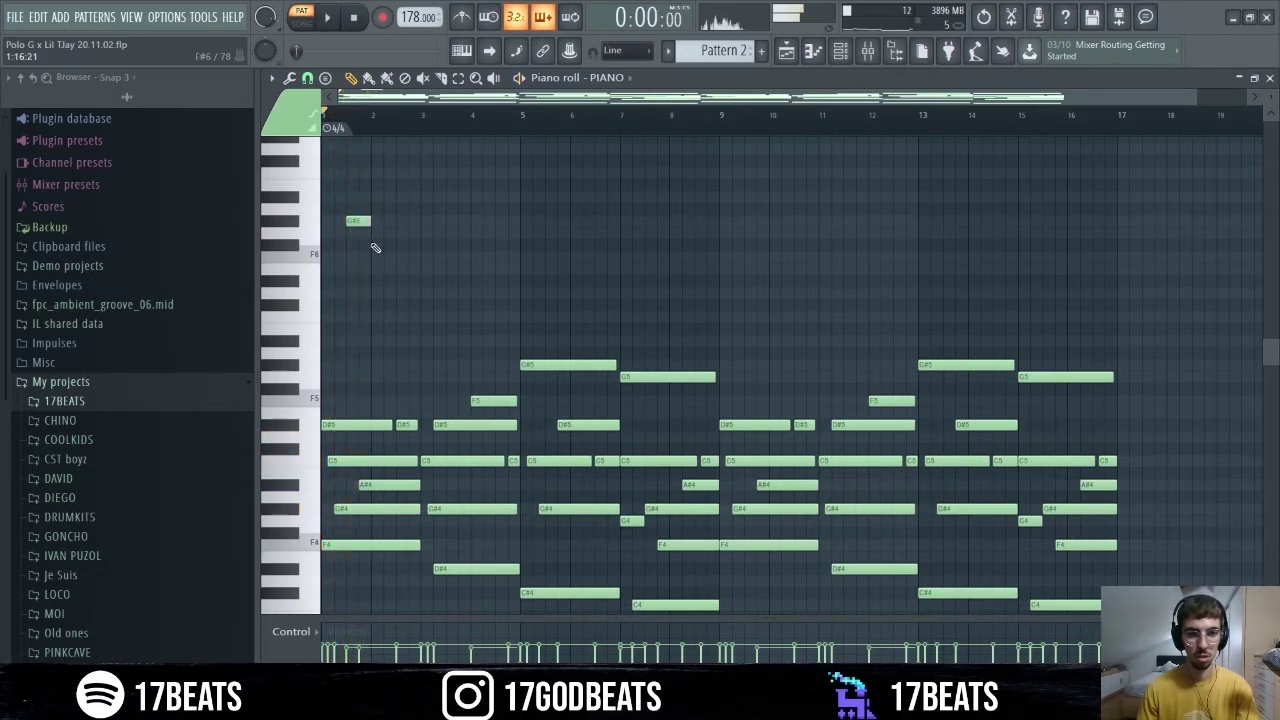
{"action": "left_click_drag", "start_coordinate": [378, 245], "coordinate": [378, 233]}
{"action": "left_click", "coordinate": [401, 257]}
{"action": "key", "text": "space"}
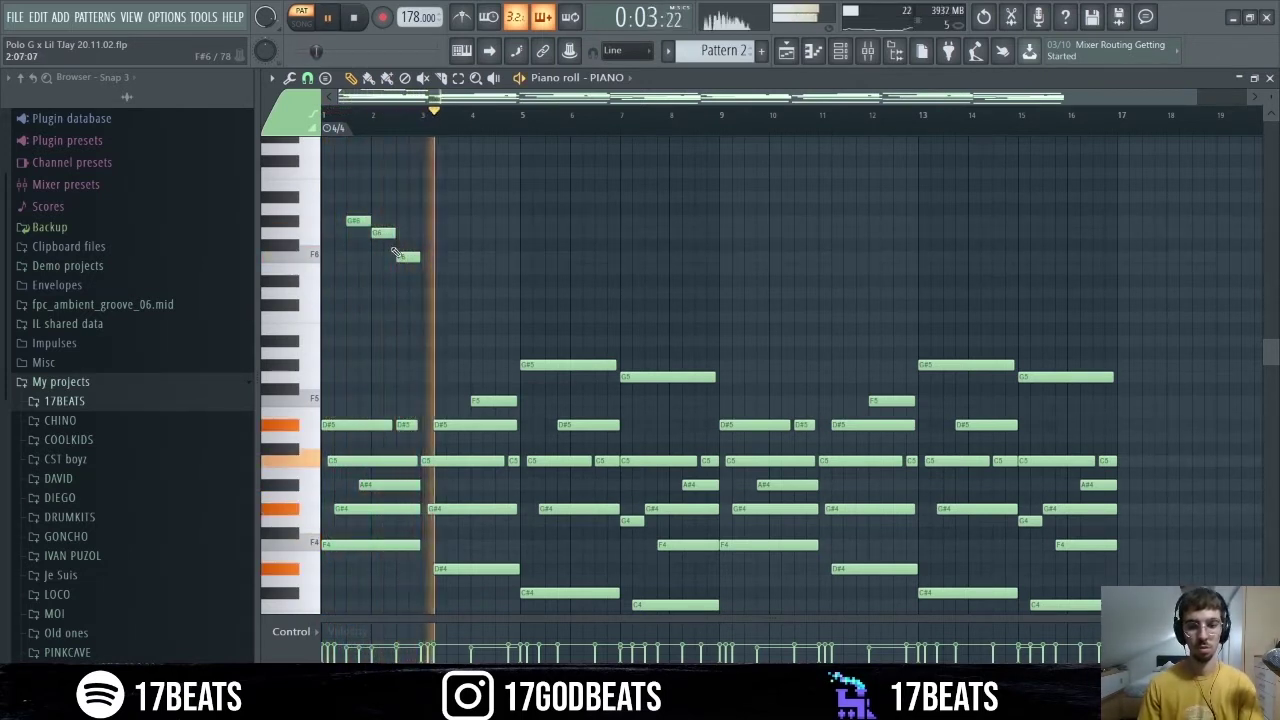
{"action": "left_click_drag", "start_coordinate": [394, 233], "coordinate": [419, 233]}
{"action": "left_click_drag", "start_coordinate": [369, 220], "coordinate": [419, 219]}
{"action": "key", "text": "space"}
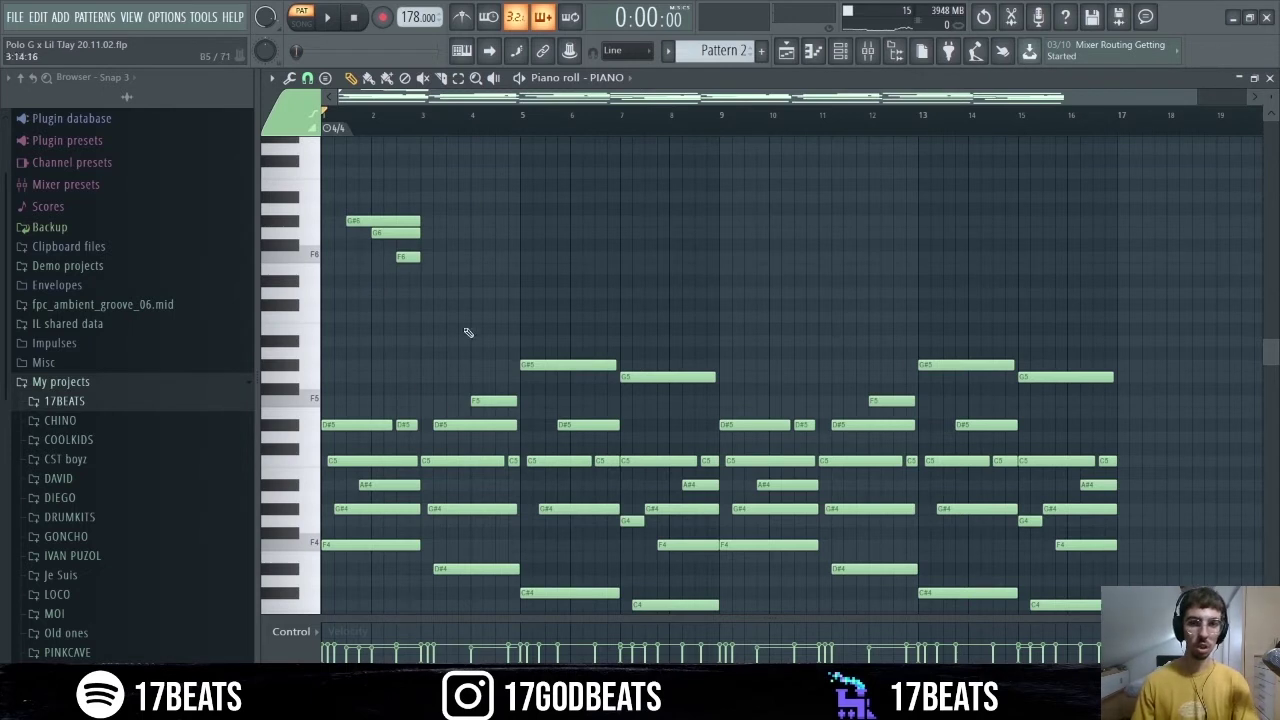
- Add a tiny C6 grace note before a D#6 in the middle of bar 3, followed by eight-step D#6 and F6 notes in bar 4
{"action": "key", "text": "space"}
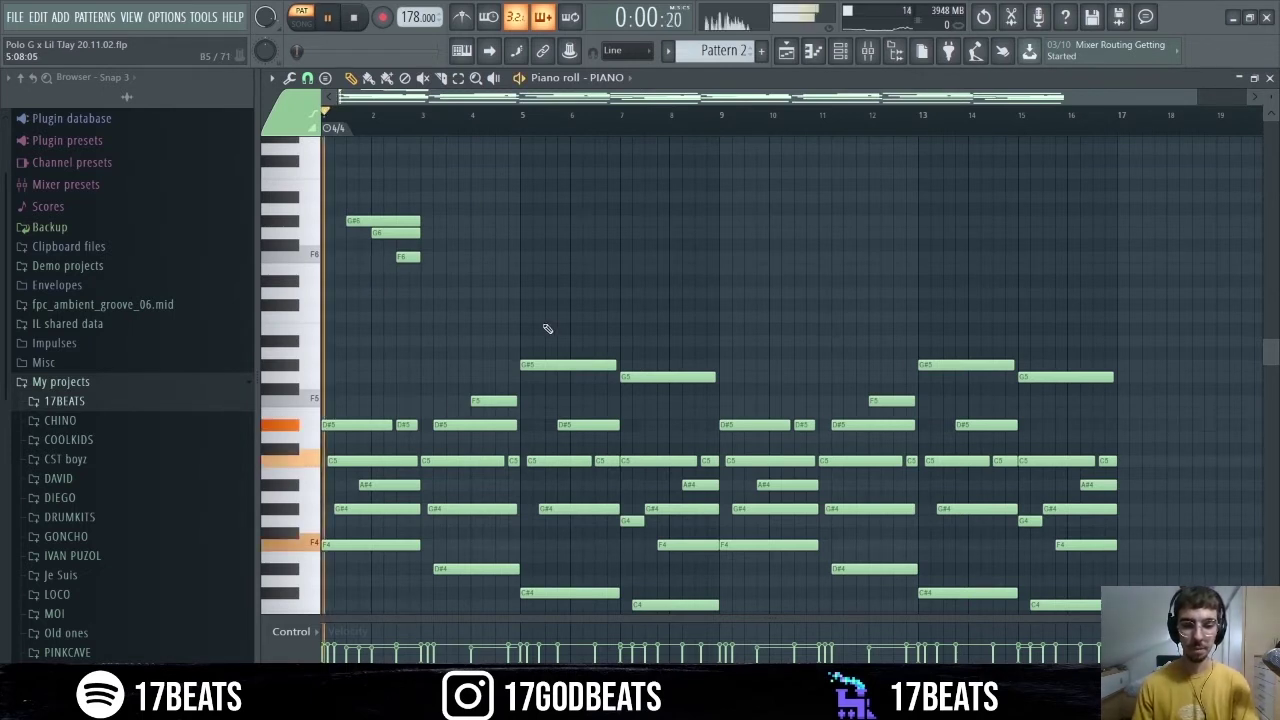
{"action": "left_click", "coordinate": [464, 318]}
{"action": "left_click_drag", "start_coordinate": [464, 318], "coordinate": [454, 293]}
{"action": "left_click", "coordinate": [450, 269]}
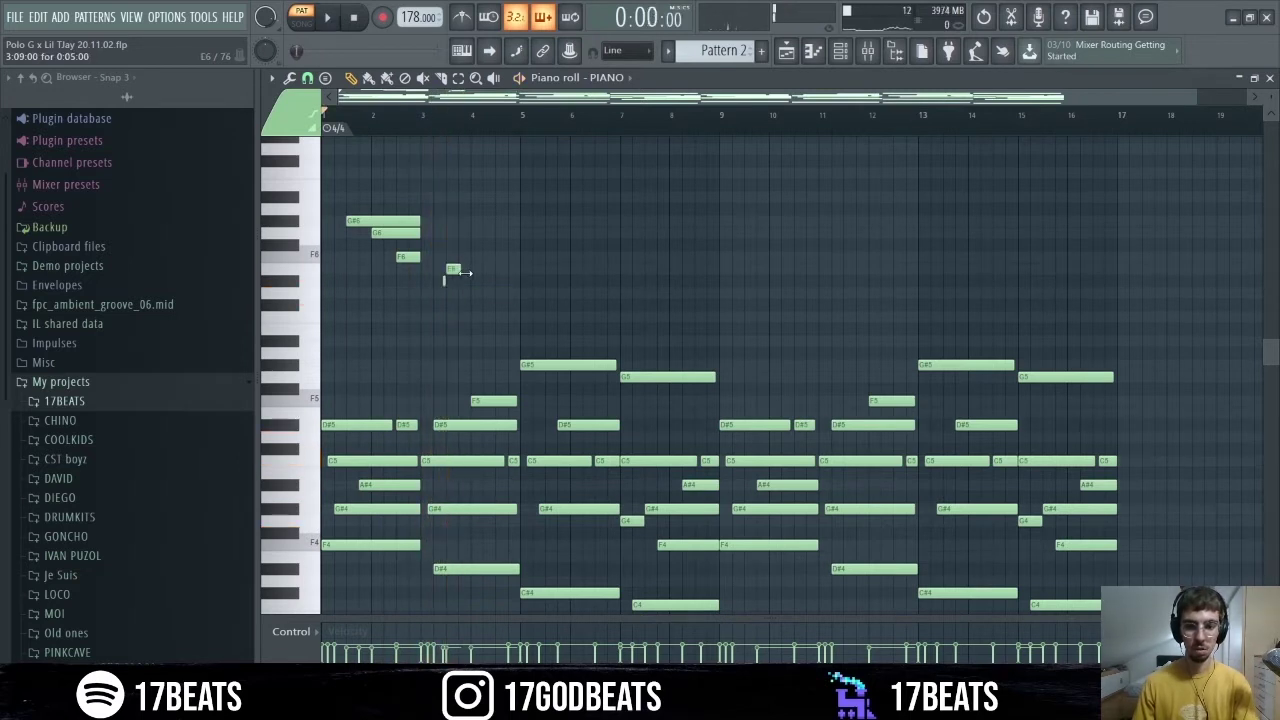
{"action": "left_click_drag", "start_coordinate": [481, 282], "coordinate": [473, 282]}
{"action": "key", "text": "space"}
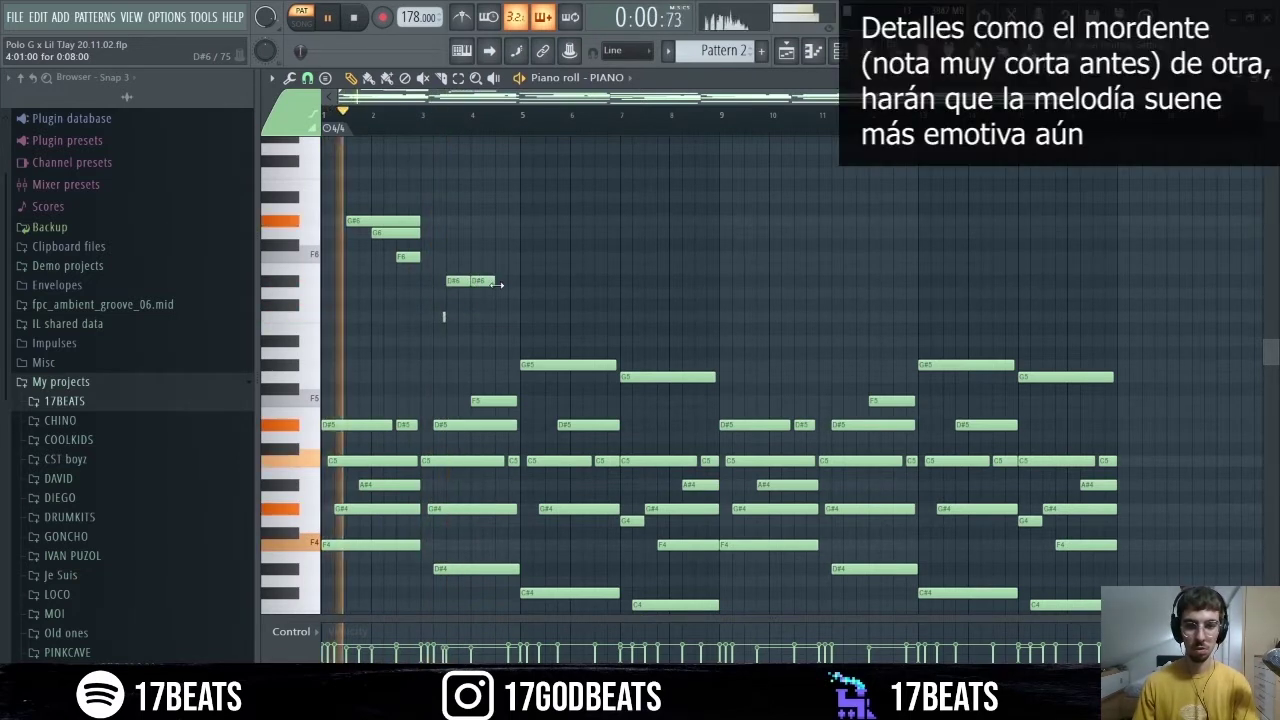
{"action": "left_click", "coordinate": [508, 268]}
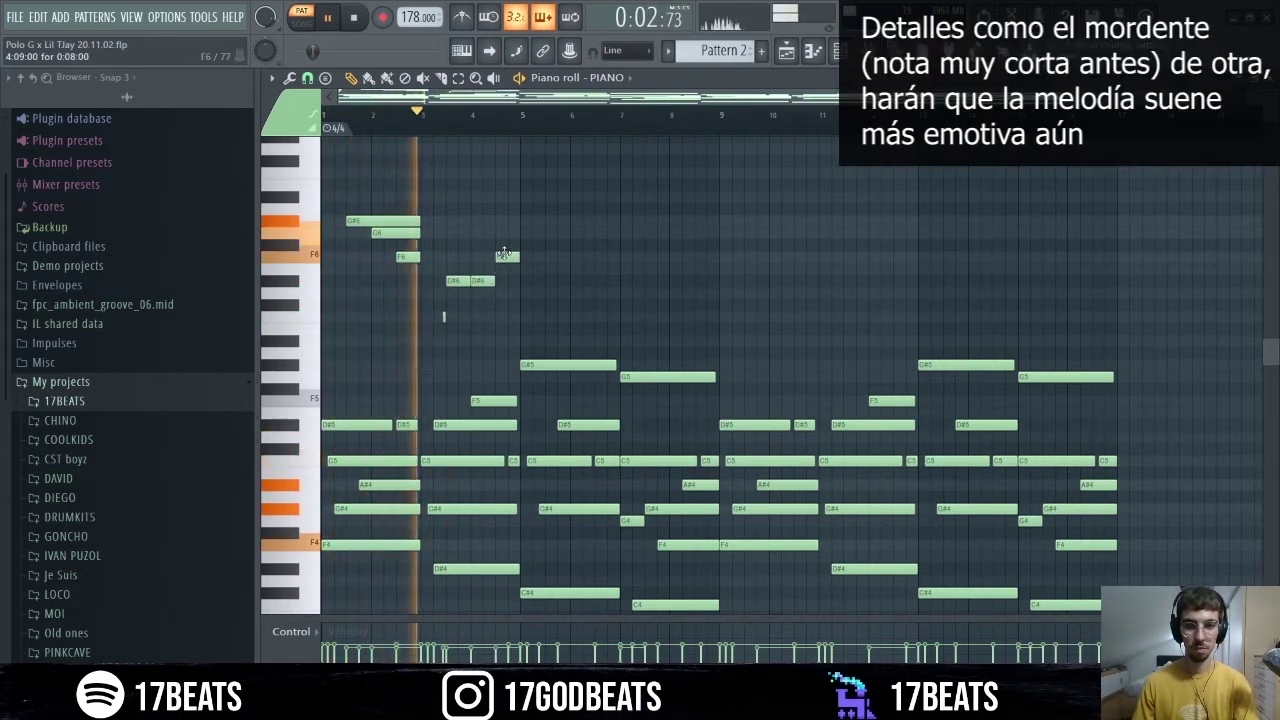
{"action": "left_click_drag", "start_coordinate": [508, 268], "coordinate": [515, 259]}
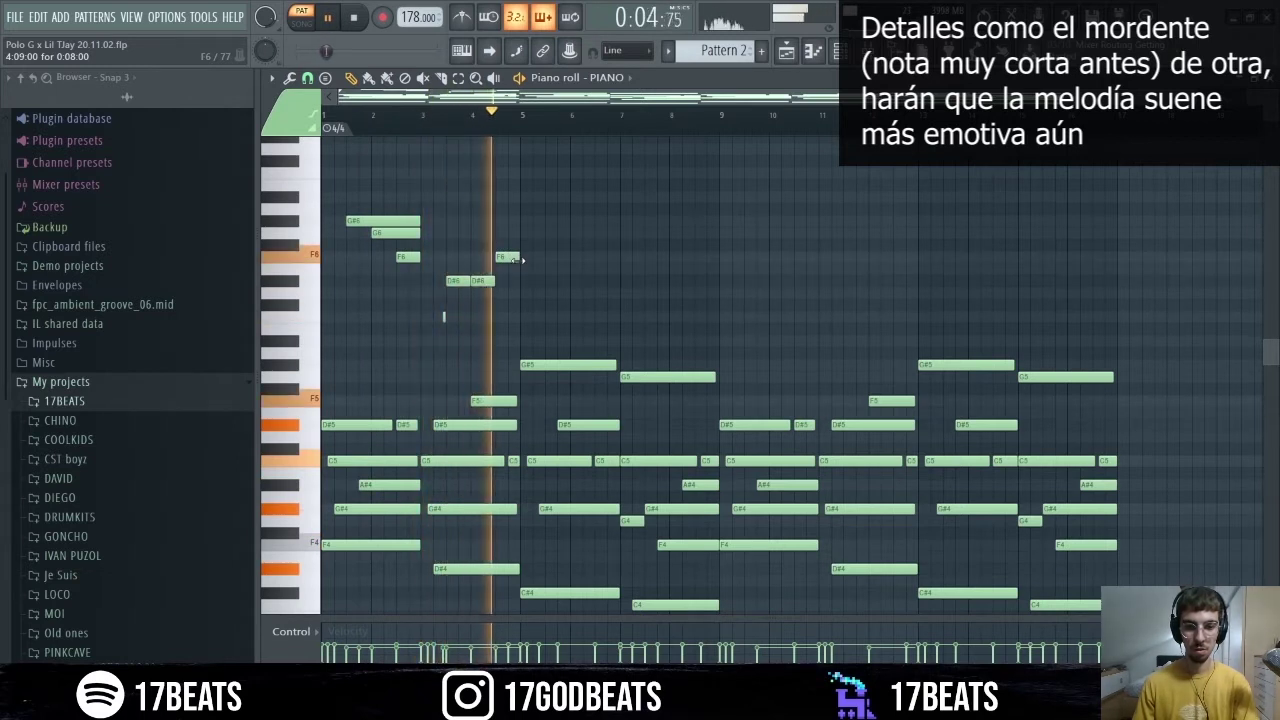
{"action": "key", "text": "space"}
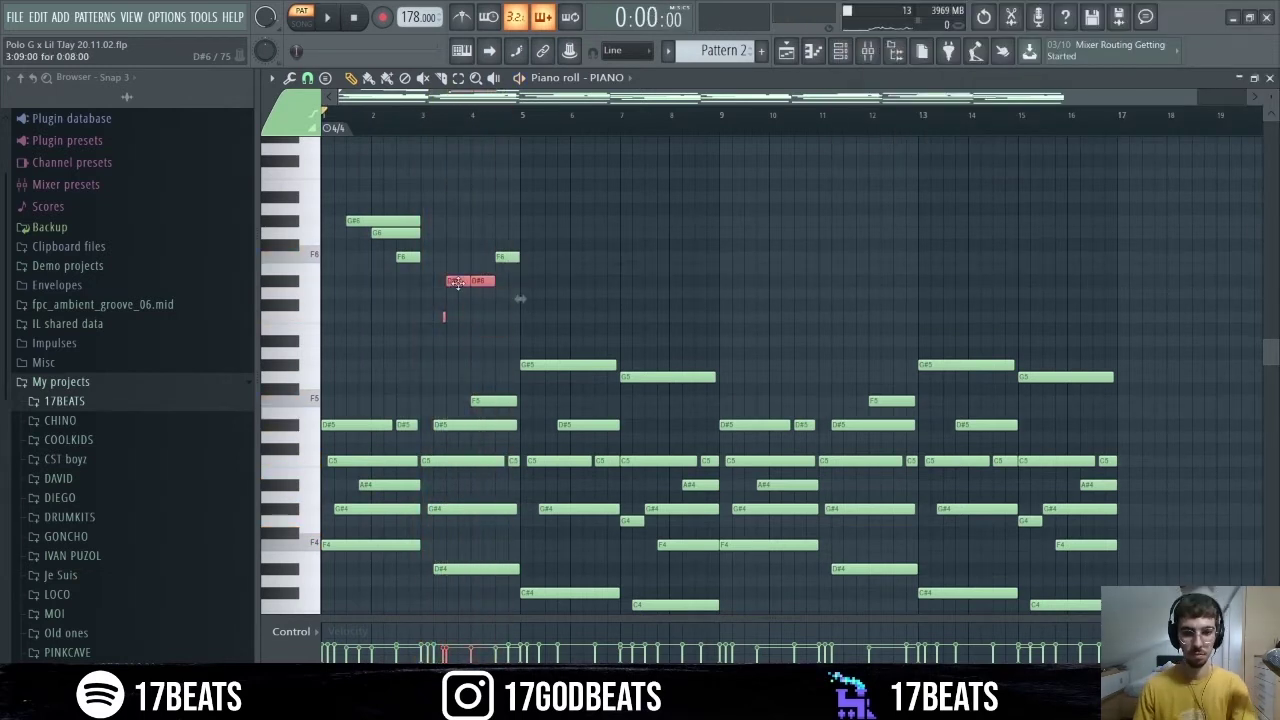
- Shorten the two D#6 notes and the F6 to four steps each and add an eight-step C6 ending bar 4
{"action": "left_click_drag", "start_coordinate": [479, 279], "coordinate": [475, 279]}
{"action": "key", "text": "space"}
{"action": "left_click_drag", "start_coordinate": [502, 257], "coordinate": [495, 259]}
{"action": "left_click", "coordinate": [503, 317]}
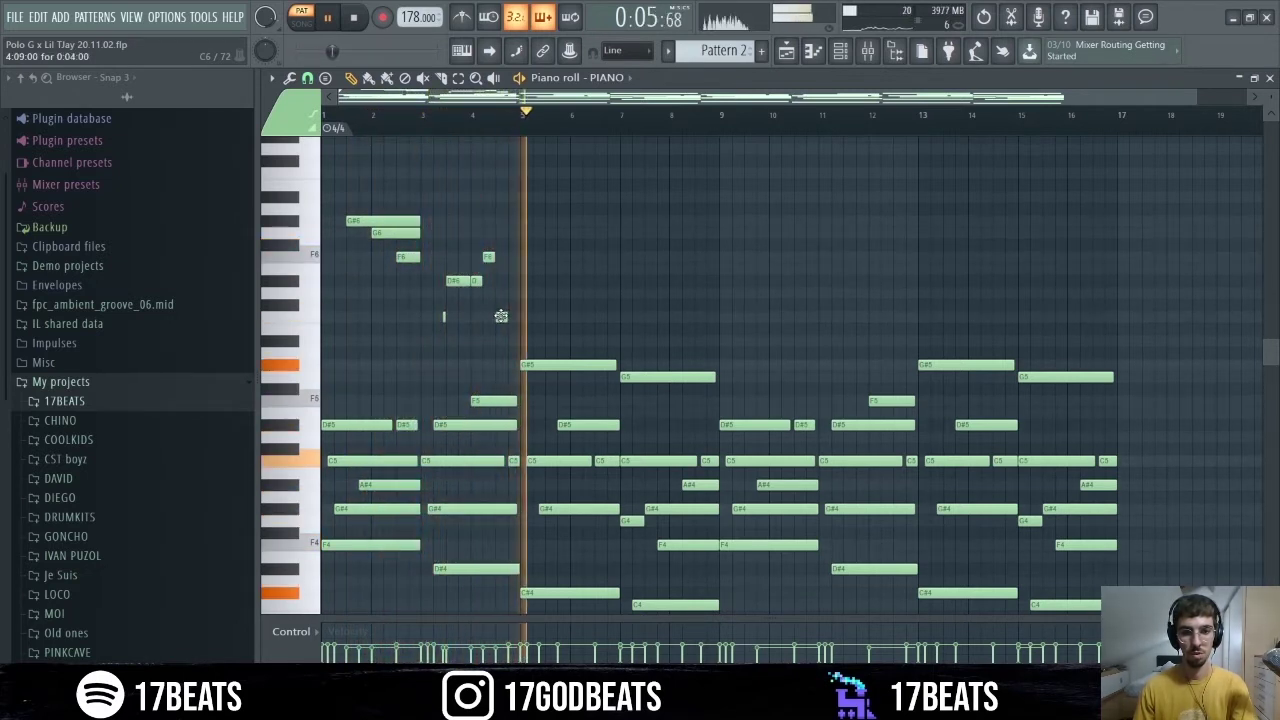
{"action": "key", "text": "space"}
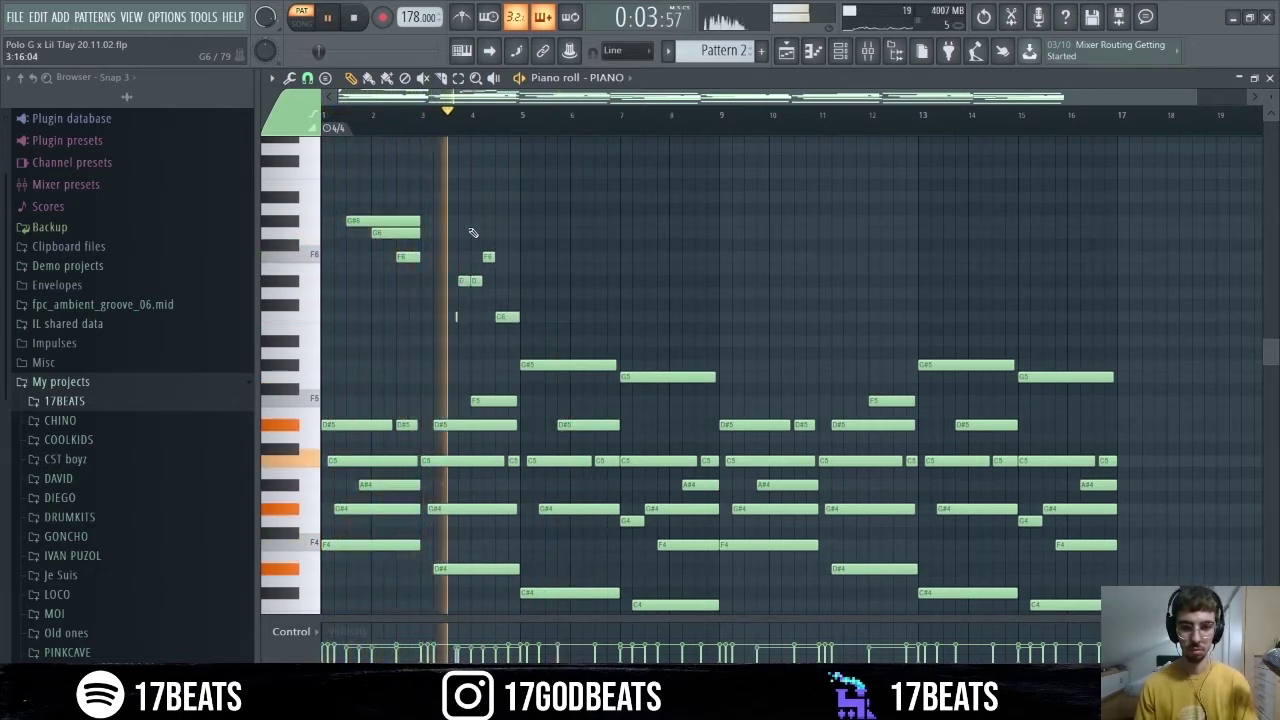
{"action": "key", "text": "space"}
- Add a seven-step D#6 at the start of bar 3 and play the phrase
{"action": "key", "text": "space"}
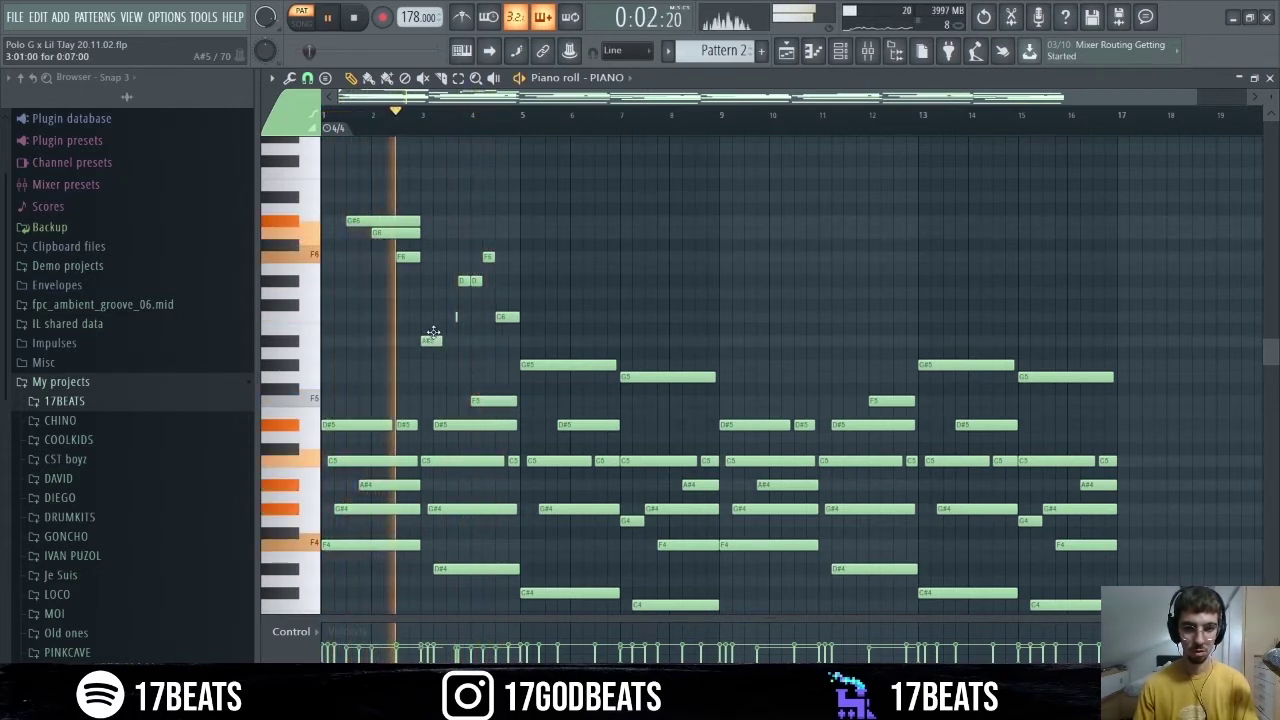
{"action": "left_click", "coordinate": [431, 315]}
{"action": "key", "text": "space"}
{"action": "key", "text": "space"}
{"action": "left_click_drag", "start_coordinate": [432, 316], "coordinate": [432, 277]}
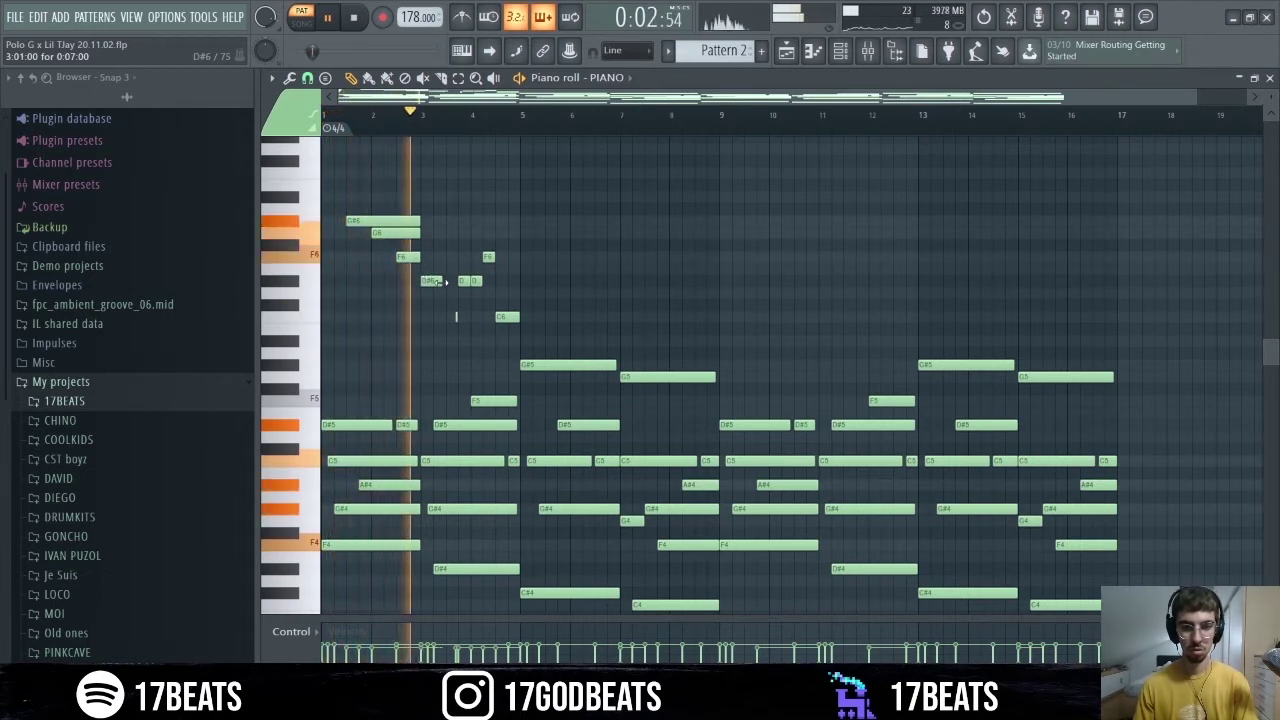
{"action": "key", "text": "space"}
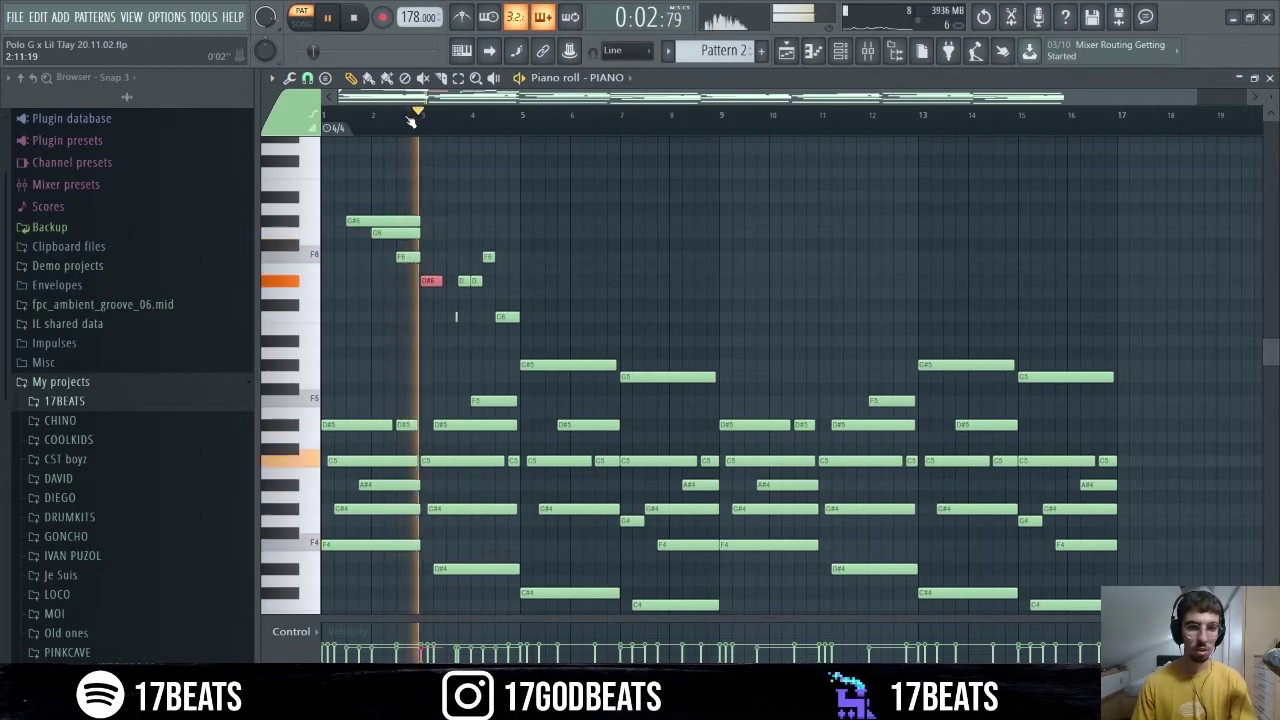
- Replay from the middle of bar 3, start bar 4's C6 slightly later and extend its F6 to the start of bar 5
{"action": "key", "text": "space"}
{"action": "scroll", "coordinate": [444, 117], "scroll_direction": "up", "scroll_amount": 5}
{"action": "left_click", "coordinate": [452, 116]}
{"action": "left_click_drag", "start_coordinate": [680, 317], "coordinate": [706, 317]}
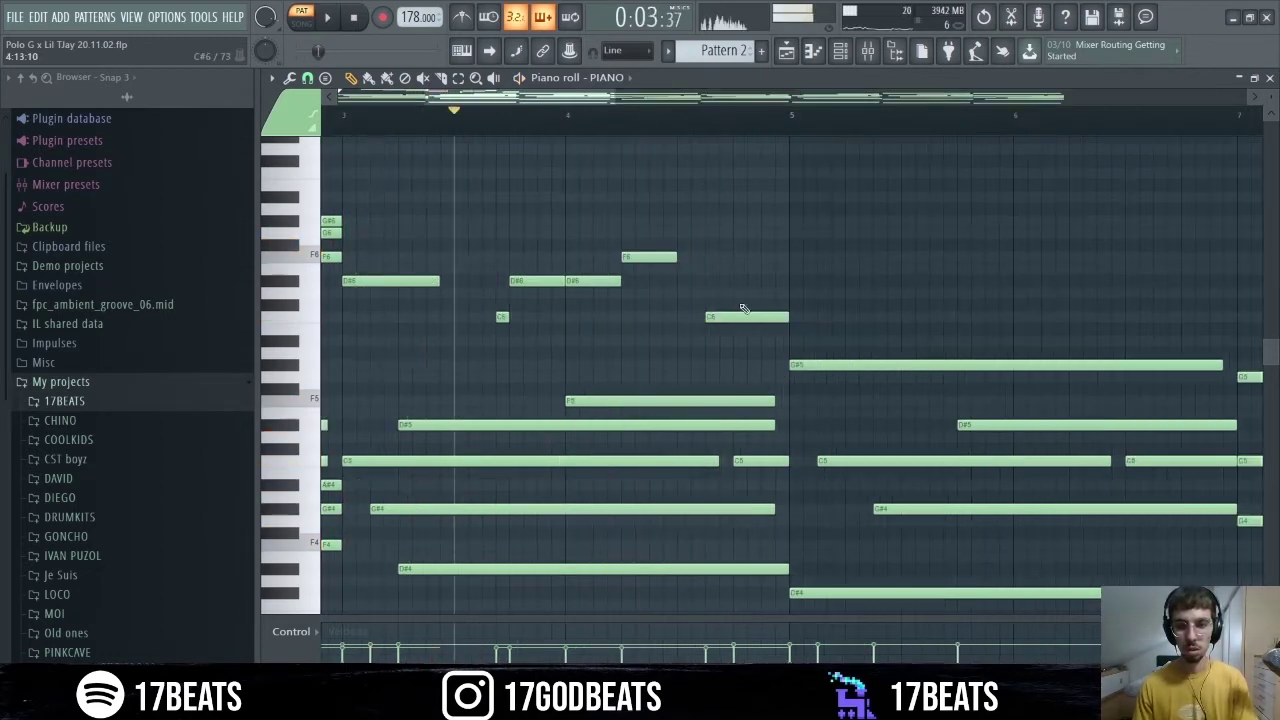
{"action": "key", "text": "space"}
{"action": "left_click_drag", "start_coordinate": [675, 257], "coordinate": [789, 257]}
{"action": "key", "text": "space"}
{"action": "key", "text": "space"}
{"action": "key", "text": "space"}
{"action": "key", "text": "space"}
{"action": "key", "text": "space"}
{"action": "key", "text": "space"}
{"action": "left_click", "coordinate": [798, 245]}
{"action": "right_click", "coordinate": [798, 245]}
{"action": "scroll", "coordinate": [805, 285], "scroll_direction": "down", "scroll_amount": 3}
- Add an eight-step C6 at the start of bar 5 and a G#6 from step 9 of that bar
{"action": "left_click", "coordinate": [776, 317]}
{"action": "key", "text": "space"}
{"action": "key", "text": "space"}
{"action": "key", "text": "space"}
{"action": "left_click", "coordinate": [831, 220]}
{"action": "left_click_drag", "start_coordinate": [849, 317], "coordinate": [823, 317]}
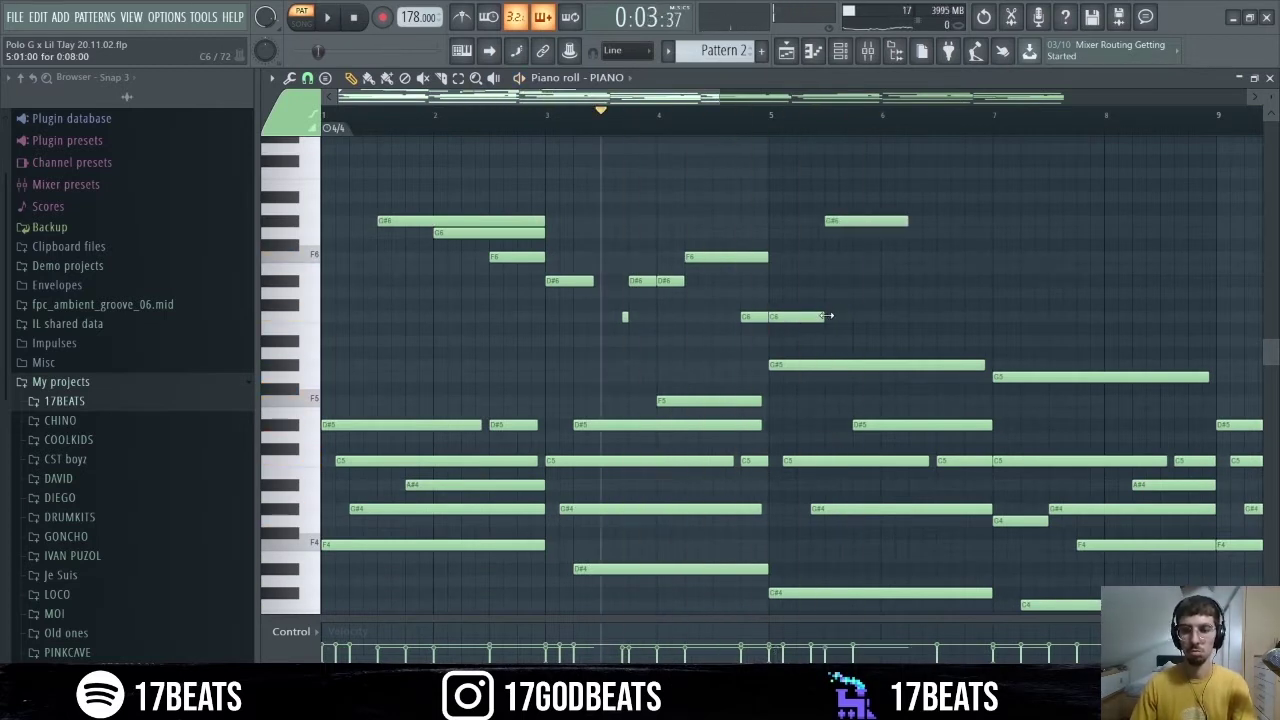
- Arrange a descending G#6, G6 and F6 at steps 1, 9 and 13 of bar 6, all ending at bar 7
{"action": "left_click", "coordinate": [859, 233]}
{"action": "key", "text": "space"}
{"action": "mouse_move", "coordinate": [905, 220]}
{"action": "left_mouse_down"}
{"action": "mouse_move", "coordinate": [877, 220]}
{"action": "mouse_move", "coordinate": [878, 233]}
{"action": "mouse_move", "coordinate": [914, 220]}
{"action": "left_mouse_up"}
{"action": "key", "text": "space"}
{"action": "left_click", "coordinate": [914, 208]}
{"action": "left_click_drag", "start_coordinate": [866, 233], "coordinate": [992, 220]}
{"action": "right_click", "coordinate": [914, 208]}
{"action": "left_click", "coordinate": [978, 256]}
{"action": "key", "text": "space"}
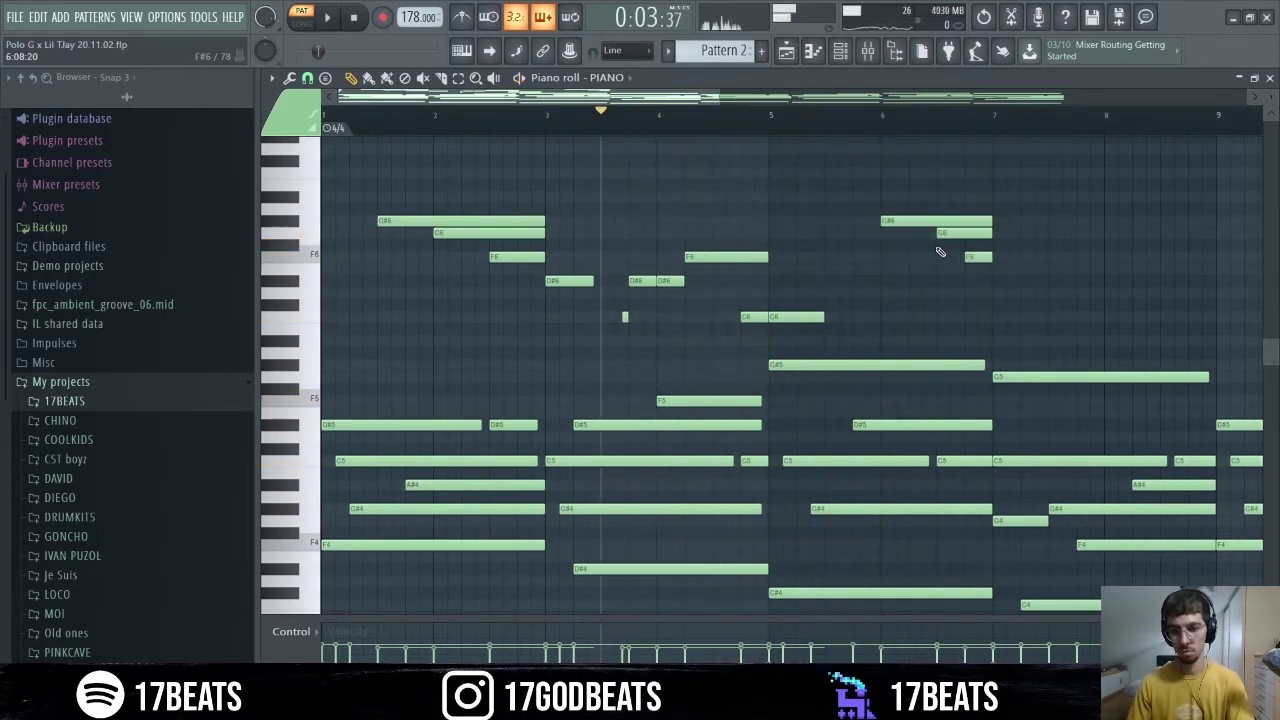
- Add a C6 about fifteen steps long at the start of bar 7
{"action": "key", "text": "space"}
{"action": "left_click", "coordinate": [1002, 318]}
{"action": "key", "text": "space"}
{"action": "left_click_drag", "start_coordinate": [1017, 318], "coordinate": [1098, 320]}
{"action": "scroll", "coordinate": [1120, 300], "scroll_direction": "up", "scroll_amount": 2}
{"action": "key", "text": "space"}
- Add a C7 at the start of bar 8, followed by an A#6 at step 9 and a G#6 at step 13
{"action": "left_click", "coordinate": [1138, 247]}
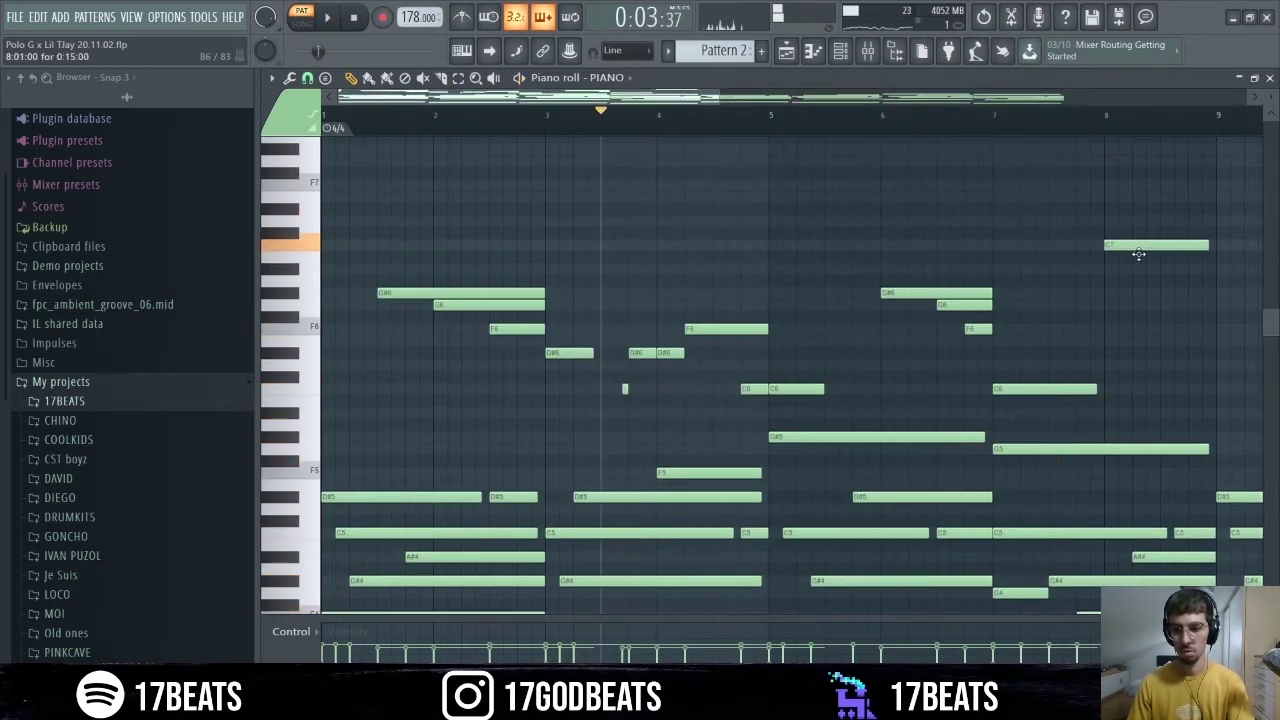
{"action": "left_click", "coordinate": [1162, 268]}
{"action": "scroll", "coordinate": [1162, 268], "scroll_direction": "down", "scroll_amount": 1}
{"action": "key", "text": "space"}
{"action": "left_click", "coordinate": [971, 292]}
{"action": "left_click_drag", "start_coordinate": [1036, 268], "coordinate": [988, 292]}
{"action": "key", "text": "space"}
{"action": "key", "text": "space"}
{"action": "left_click_drag", "start_coordinate": [935, 245], "coordinate": [945, 245]}
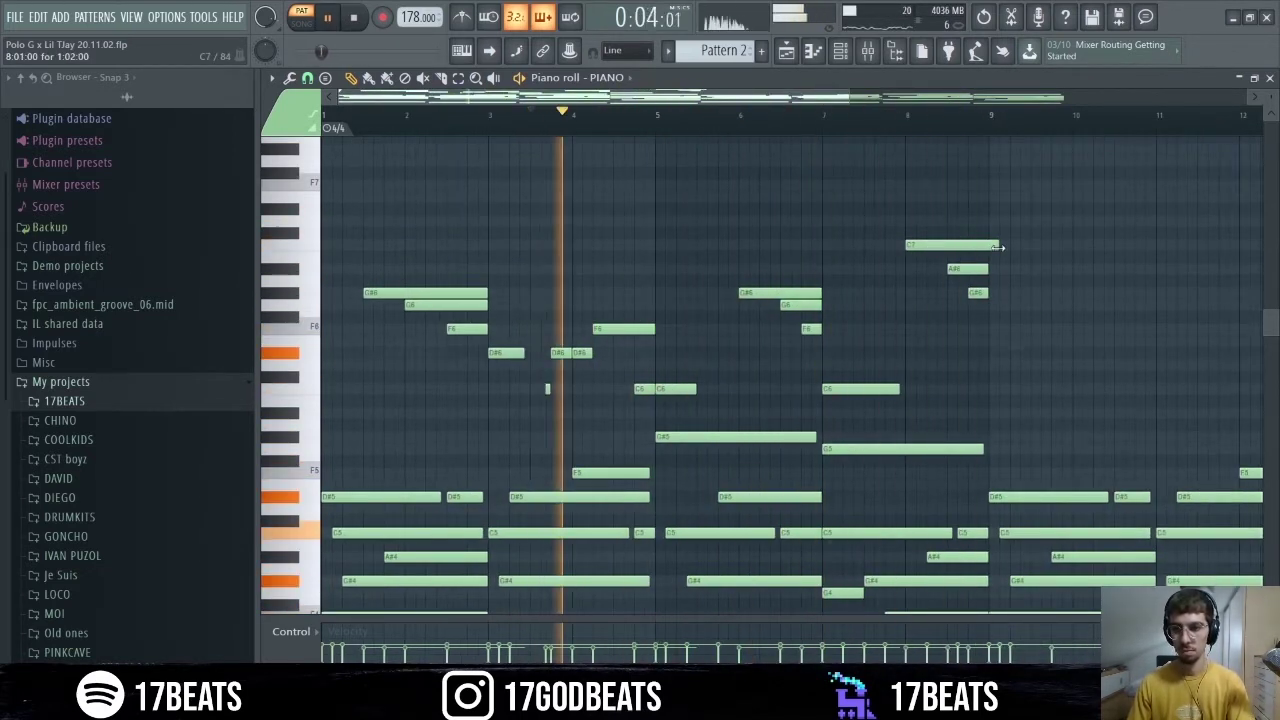
- Add a tiny C6 before a full-bar D#6 in bar 12, plus an F6 at step 9 and a G6 at step 13
{"action": "scroll", "coordinate": [895, 357], "scroll_direction": "up", "scroll_amount": 1}
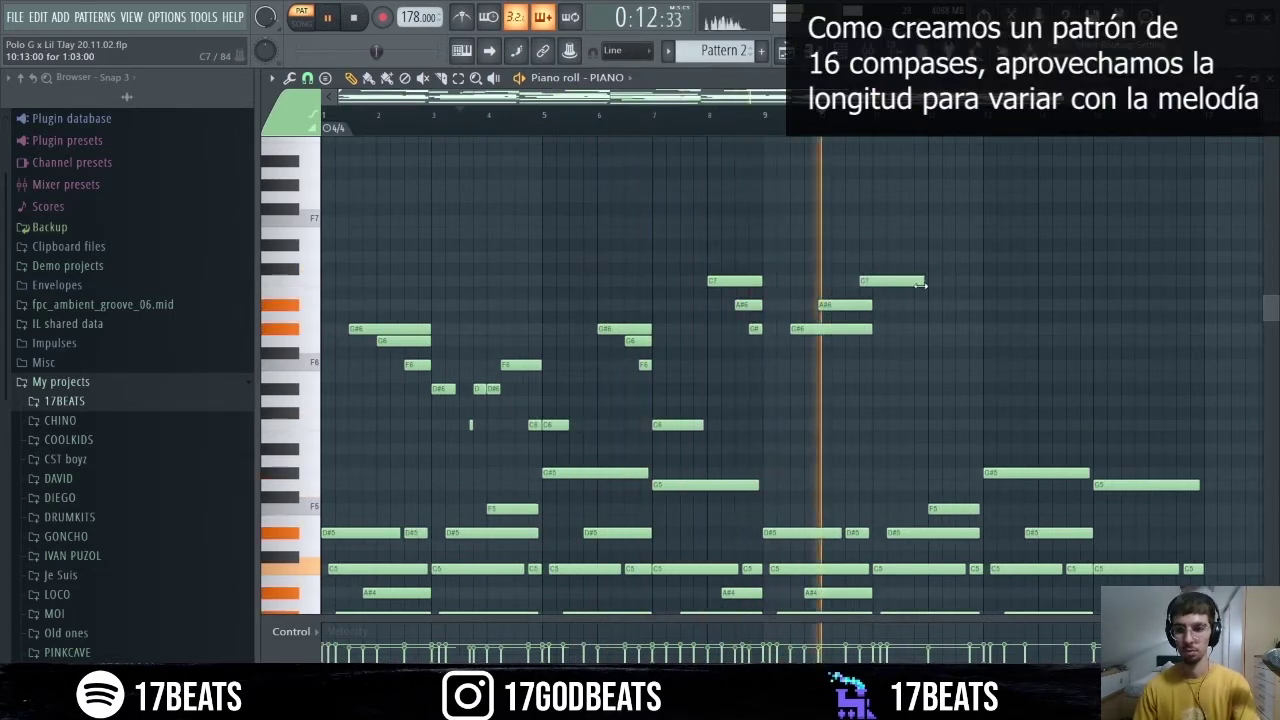
{"action": "key", "text": "space"}
{"action": "left_click_drag", "start_coordinate": [930, 425], "coordinate": [978, 428]}
{"action": "left_click", "coordinate": [930, 399]}
{"action": "key", "text": "space"}
{"action": "left_click", "coordinate": [957, 365]}
{"action": "left_click", "coordinate": [972, 341]}
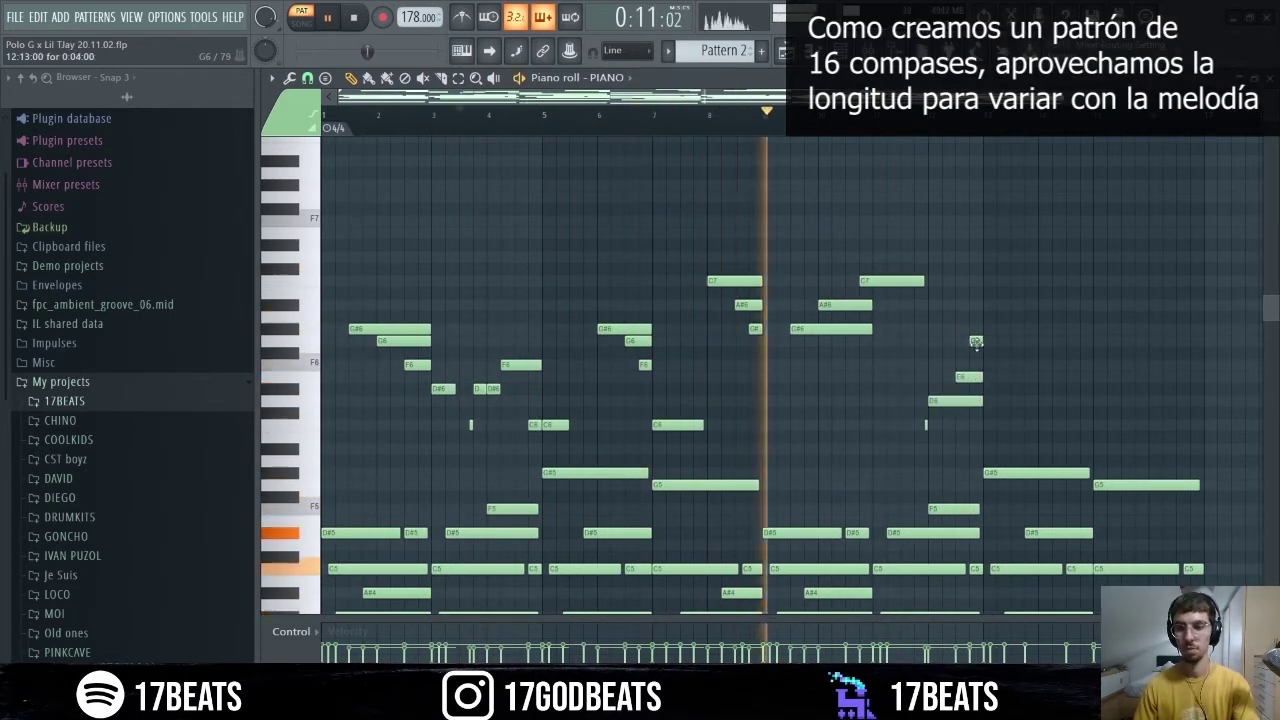
- Extend the A#6 and G#6 that start in bars 9 and 10 toward the end of the C7 in bar 11, and play the melody
{"action": "left_click_drag", "start_coordinate": [870, 305], "coordinate": [923, 305]}
{"action": "left_click_drag", "start_coordinate": [870, 329], "coordinate": [902, 329]}
{"action": "key", "text": "space"}
{"action": "key", "text": "space"}
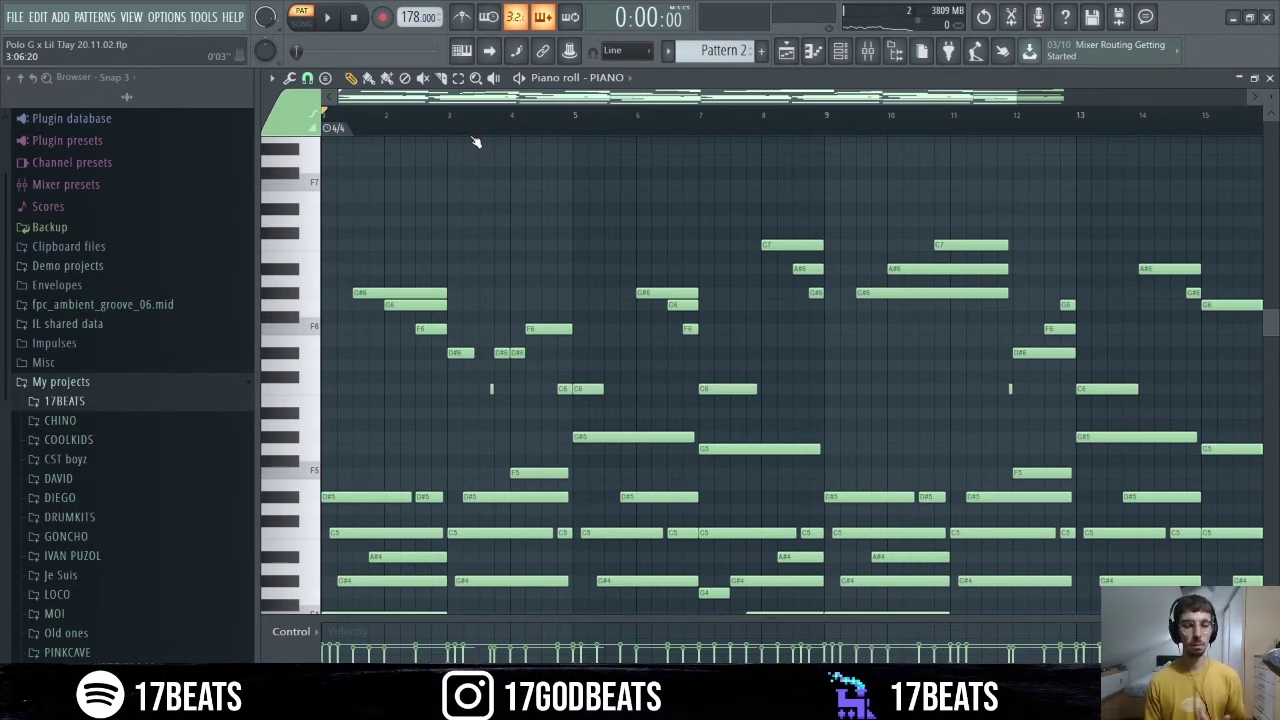
- Play the melody, review all 16 bars of the pattern and stop playback
{"action": "key", "text": "space"}
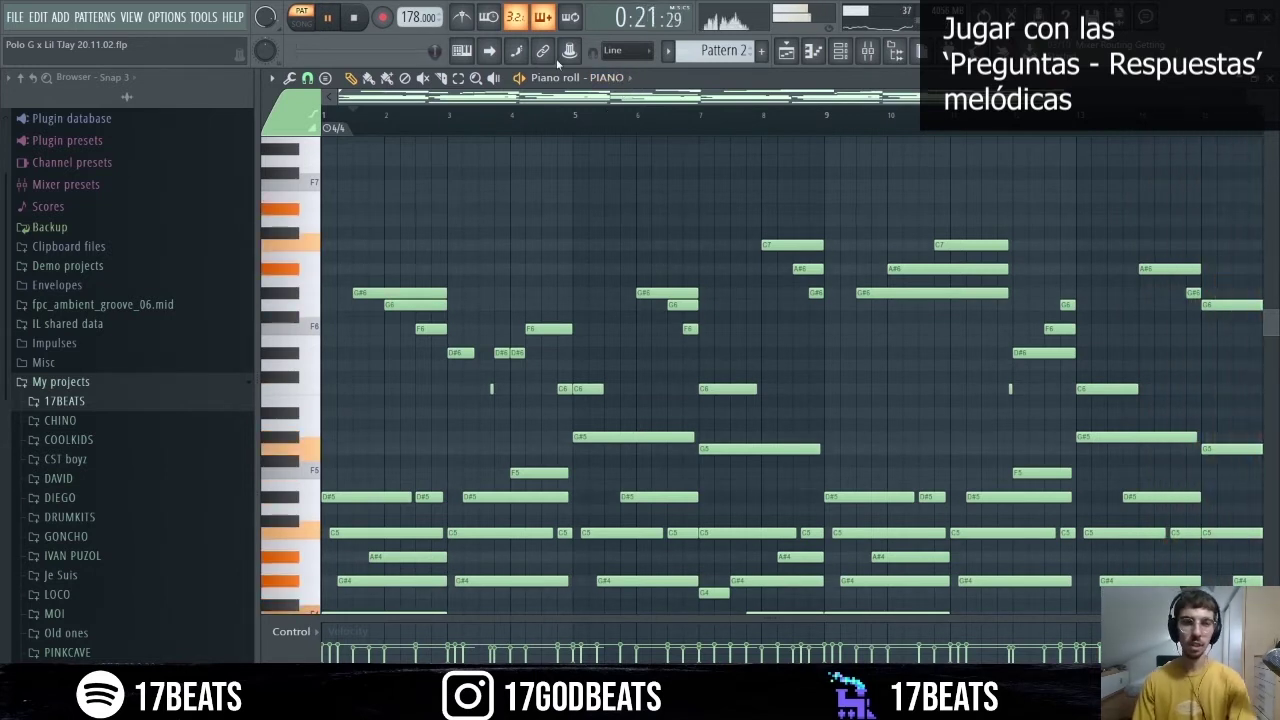
{"action": "key", "text": "space"}
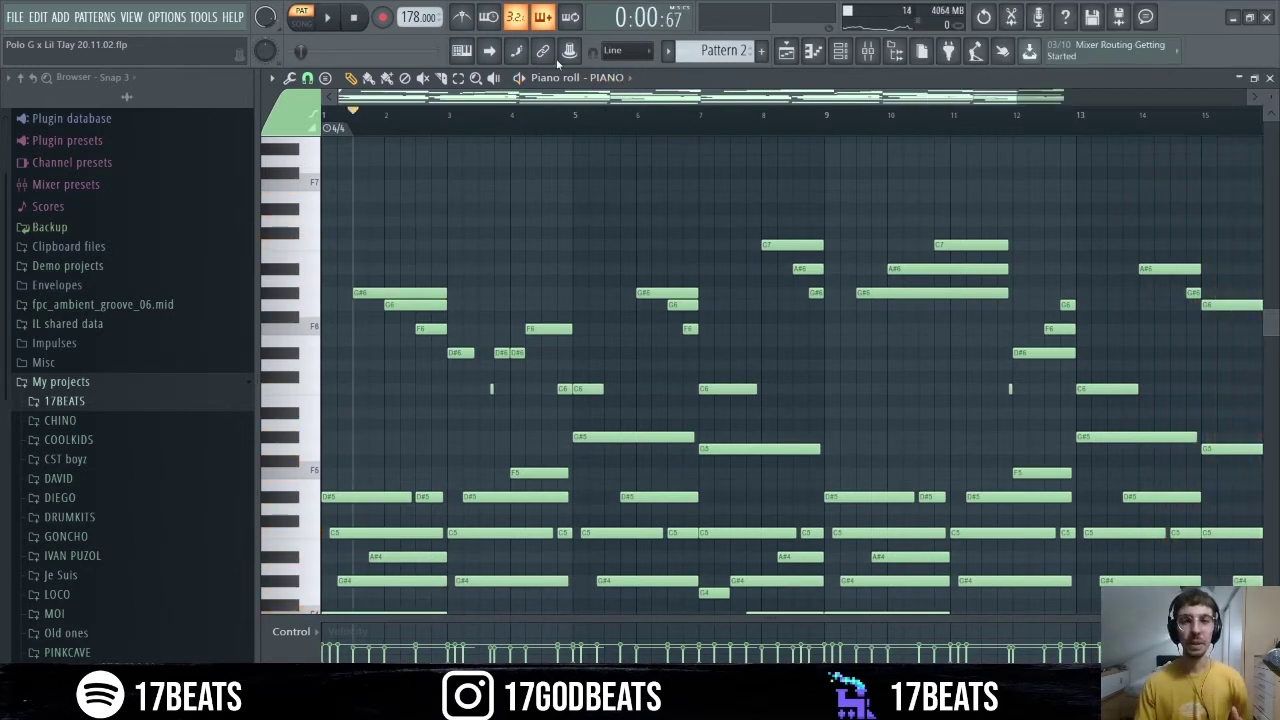
{"action": "left_click_drag", "start_coordinate": [1064, 97], "coordinate": [1066, 114]}
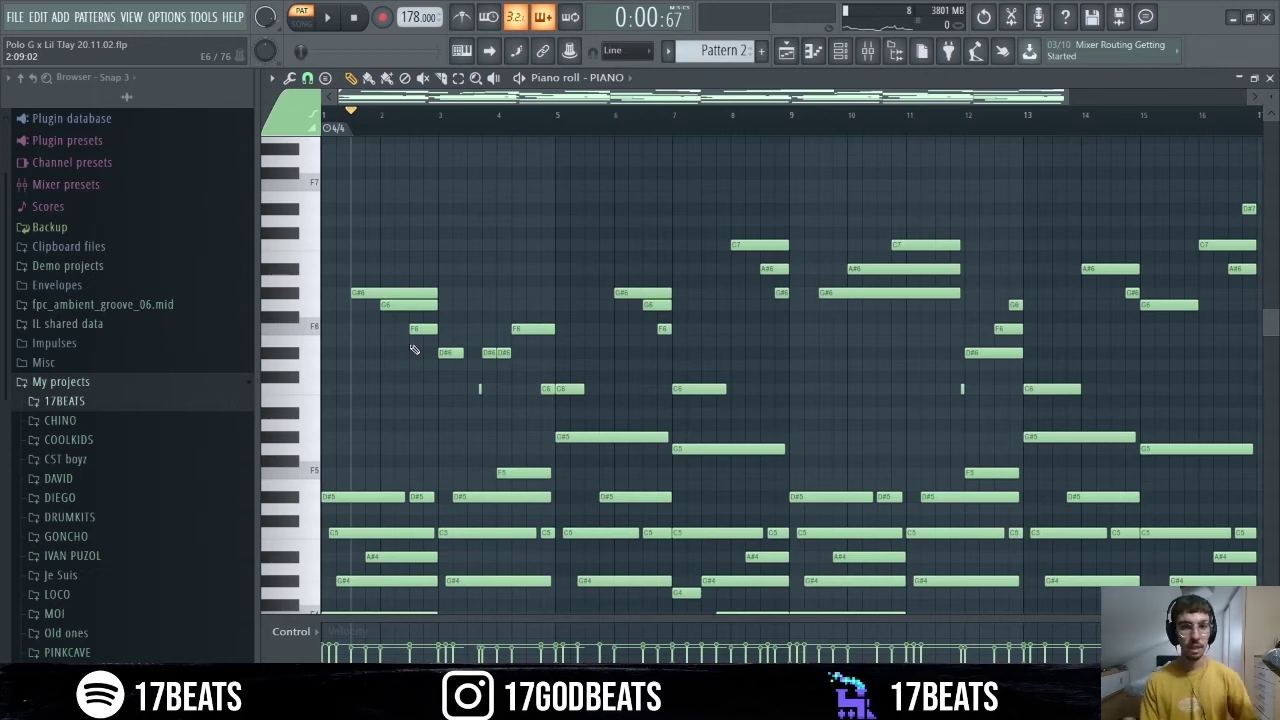
{"action": "left_click", "coordinate": [358, 20]}
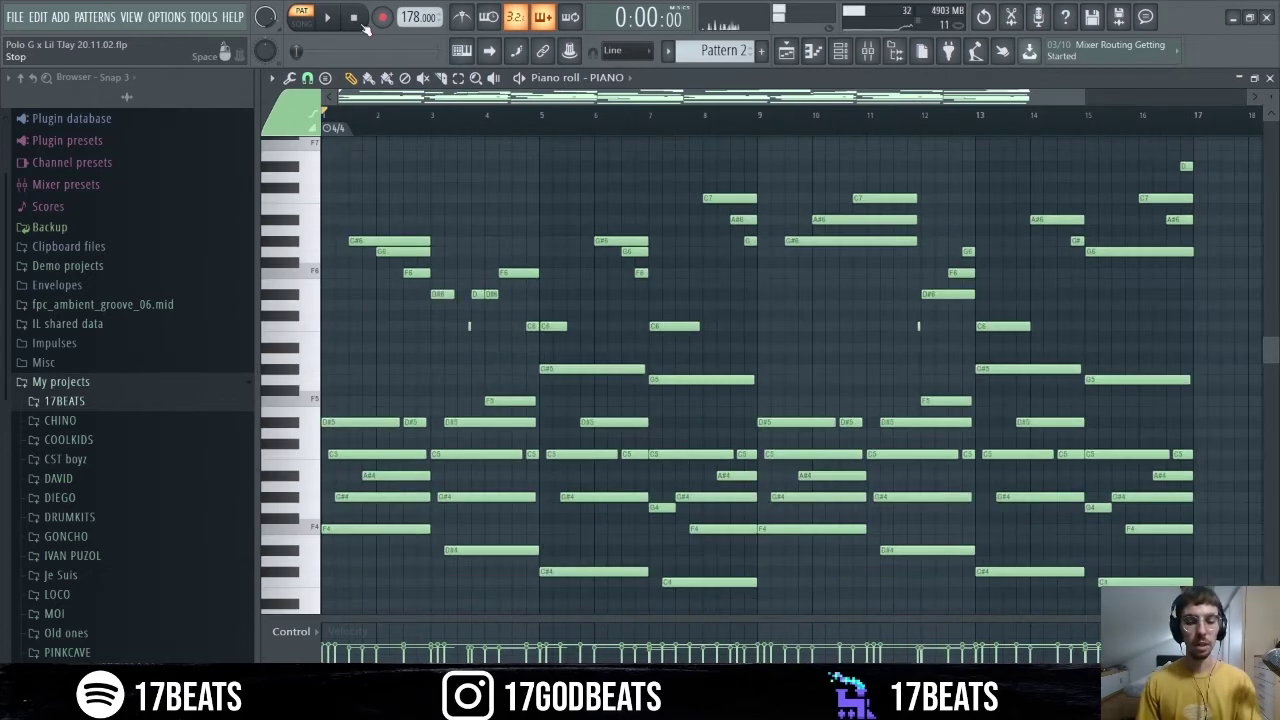
- Randomize the velocity of the piano notes by about 34% and play the result
{"action": "key", "text": "alt+r"}
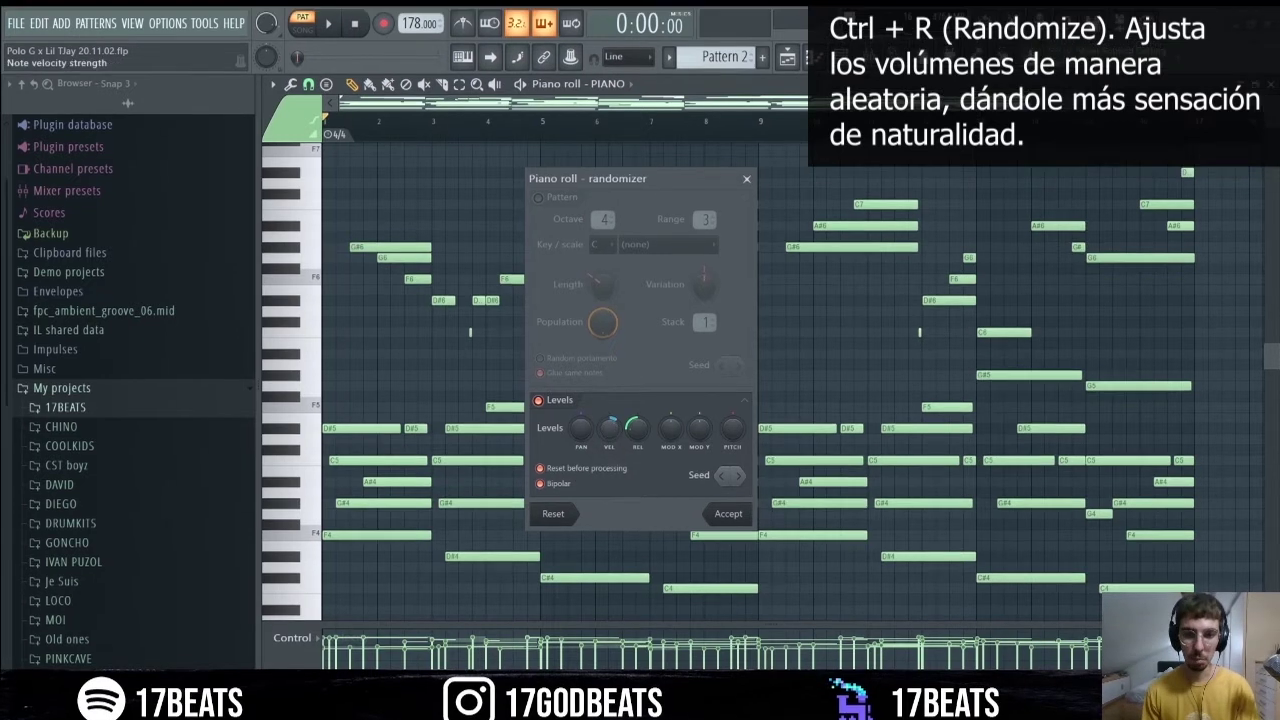
{"action": "left_click_drag", "start_coordinate": [609, 423], "coordinate": [613, 414]}
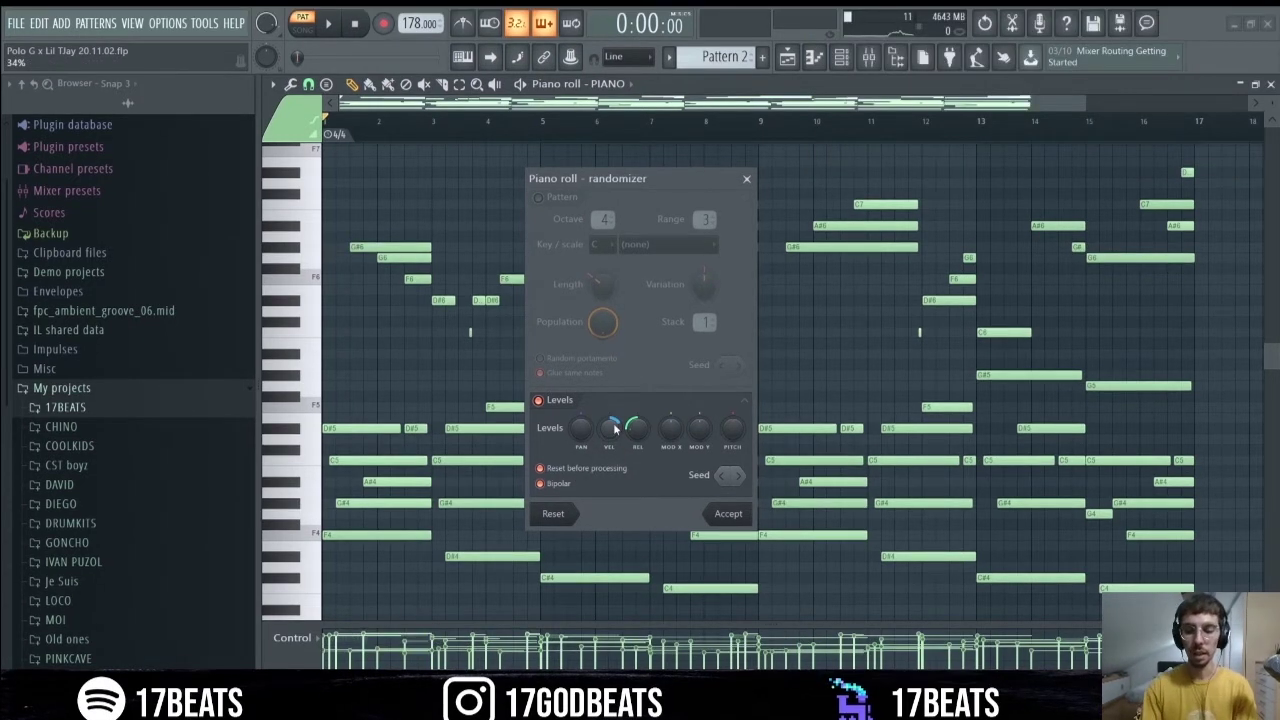
{"action": "key", "text": "Return"}
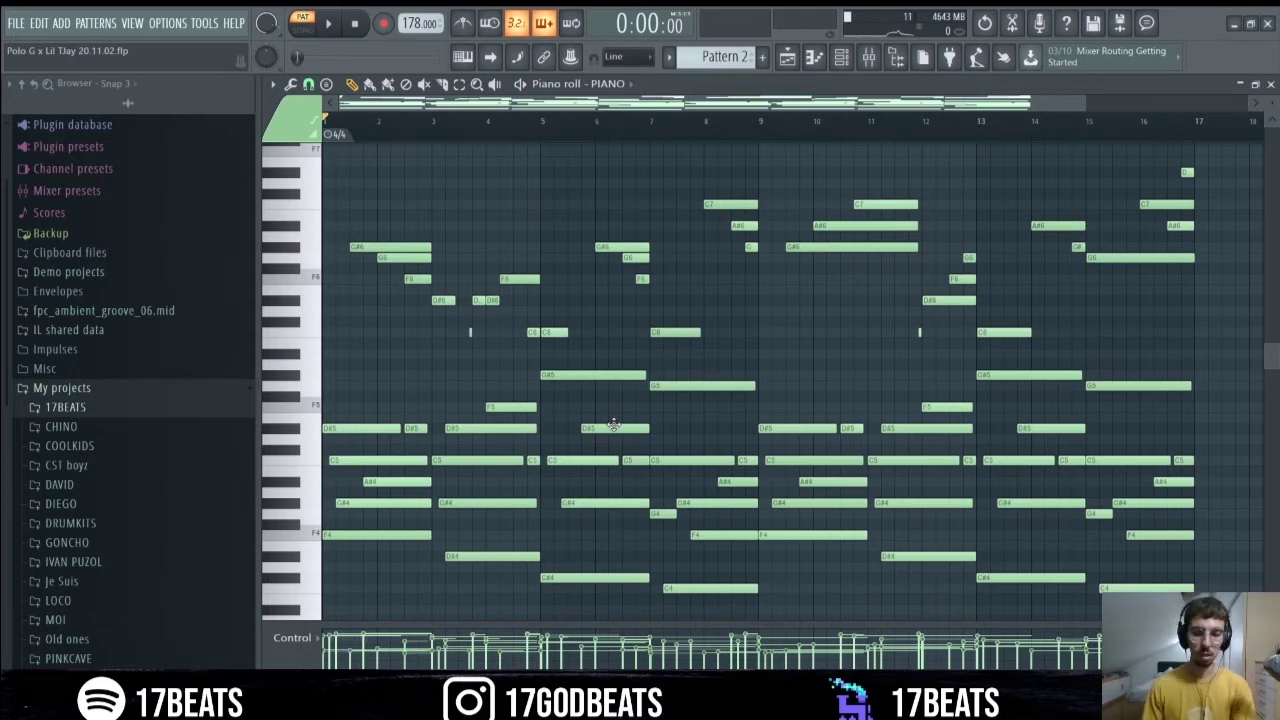
{"action": "key", "text": "space"}
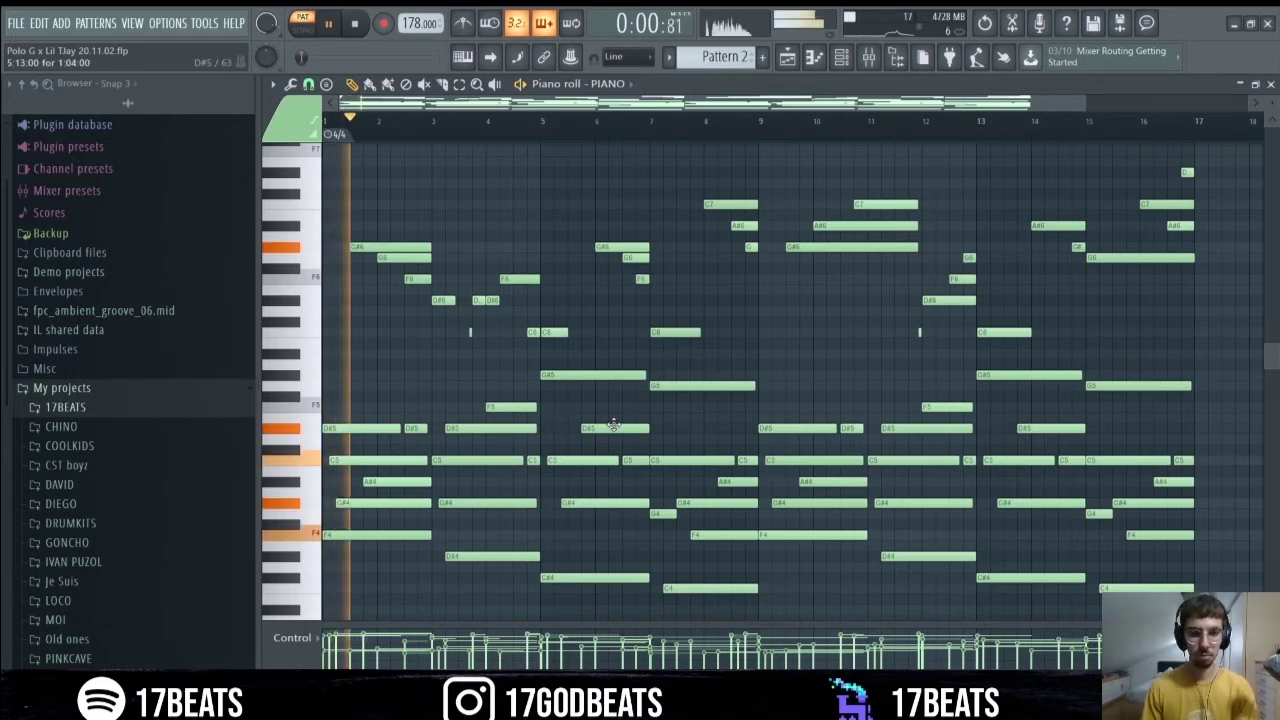
- Select all piano notes in the pattern and lower their velocities together
{"action": "scroll", "coordinate": [614, 424], "scroll_direction": "down", "scroll_amount": 1}
{"action": "scroll", "coordinate": [614, 424], "scroll_direction": "down", "scroll_amount": 1}
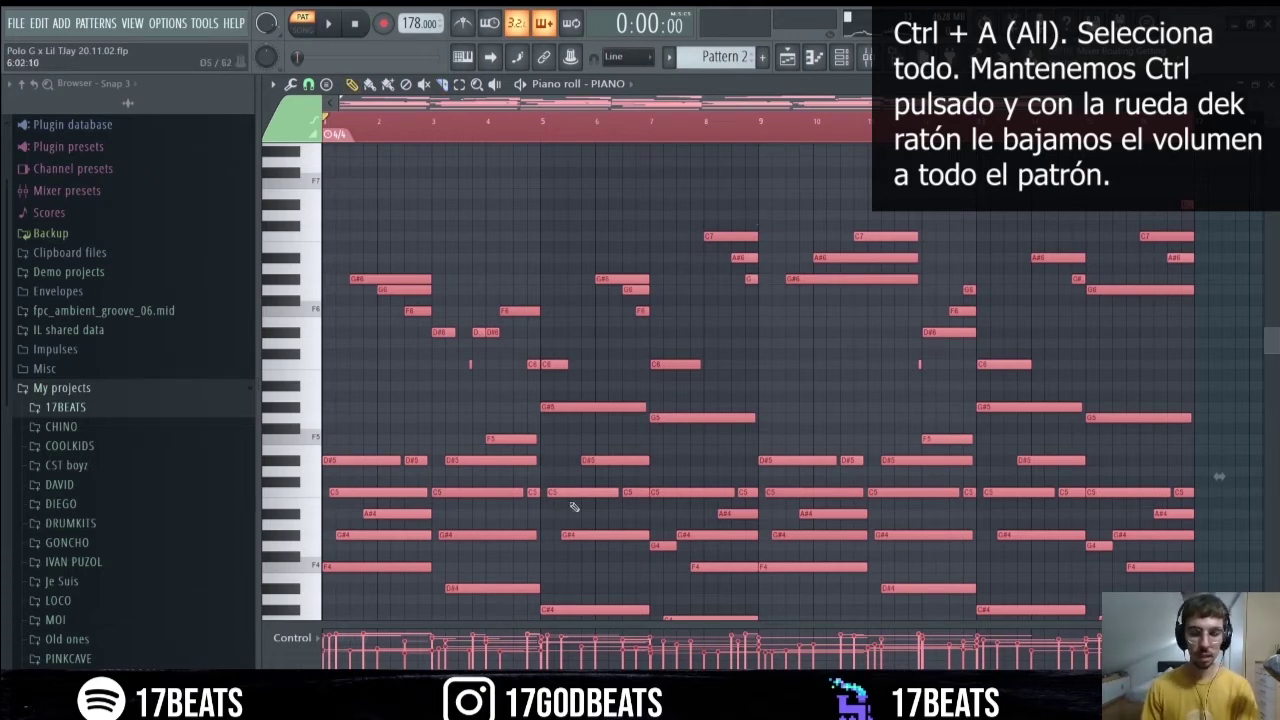
{"action": "scroll", "coordinate": [521, 455], "scroll_direction": "down", "scroll_amount": 5}
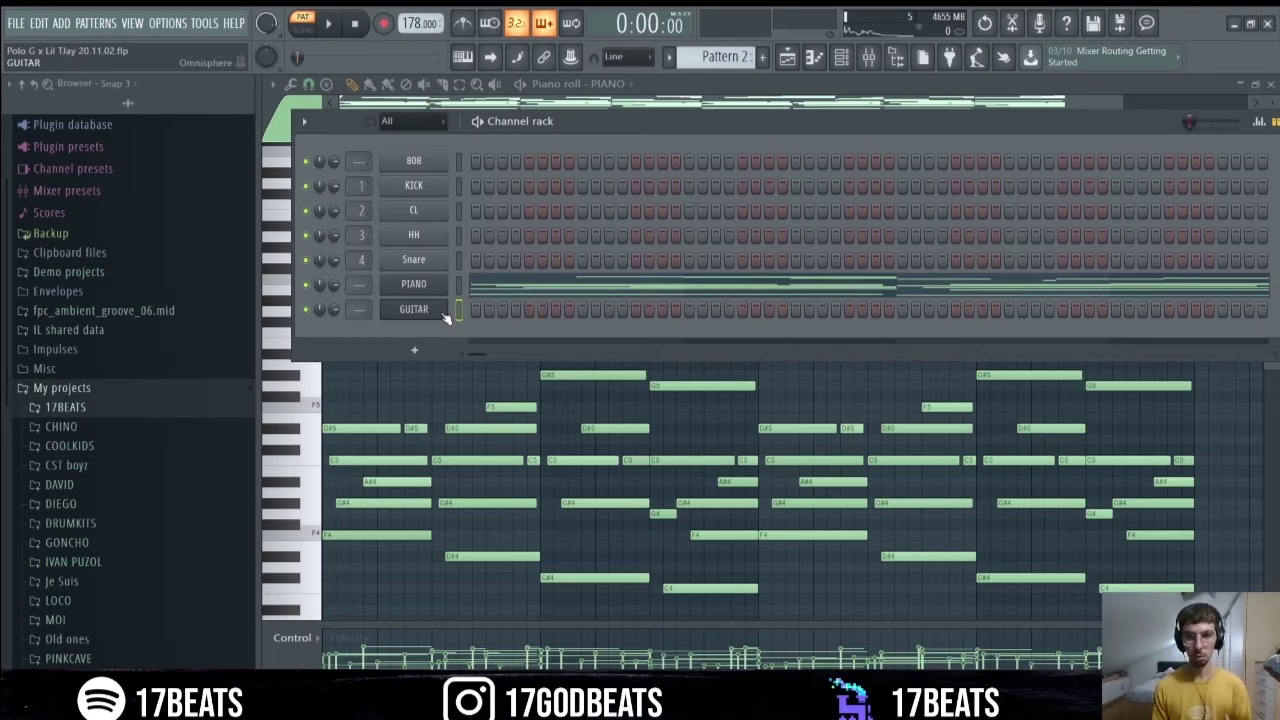
- Open the GUITAR channel's Dan's Studio Dirty Baritone patch during playback and slightly reduce its Chorus Echo effect
{"action": "key", "text": "space"}
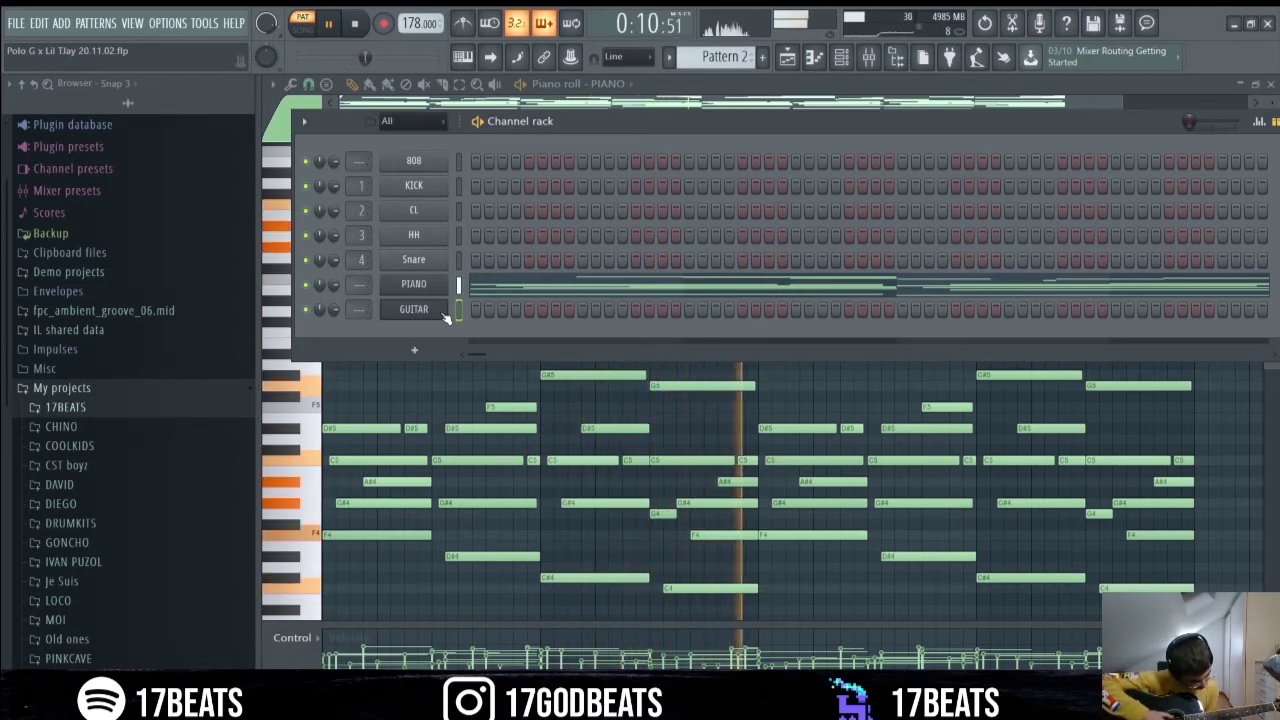
{"action": "left_click", "coordinate": [440, 310]}
{"action": "key", "text": "space"}
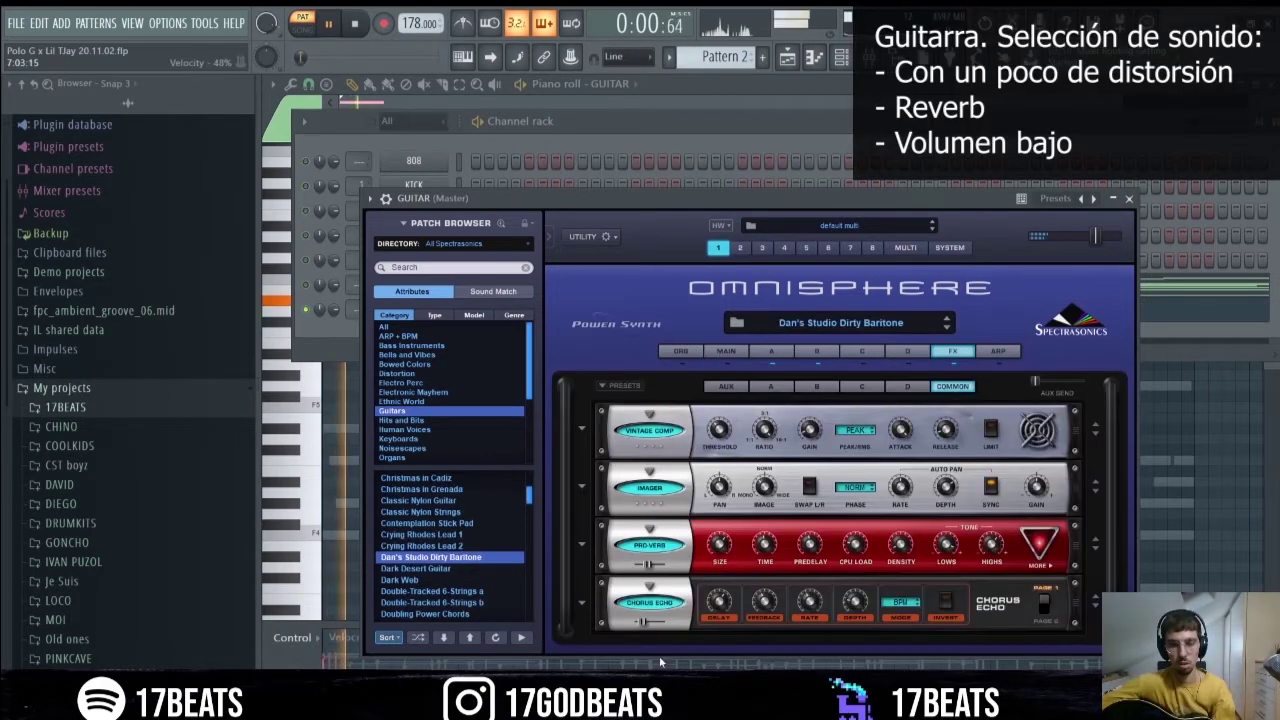
{"action": "left_click_drag", "start_coordinate": [643, 624], "coordinate": [635, 624]}
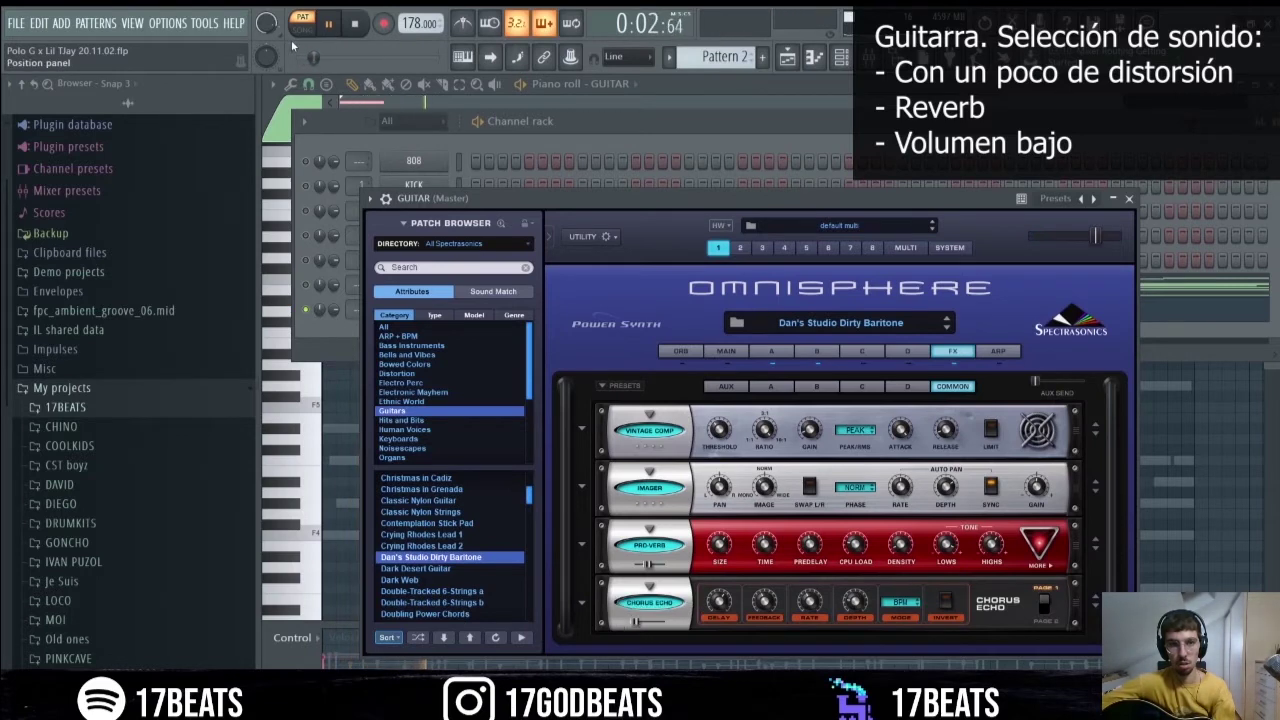
{"action": "left_click", "coordinate": [350, 35]}
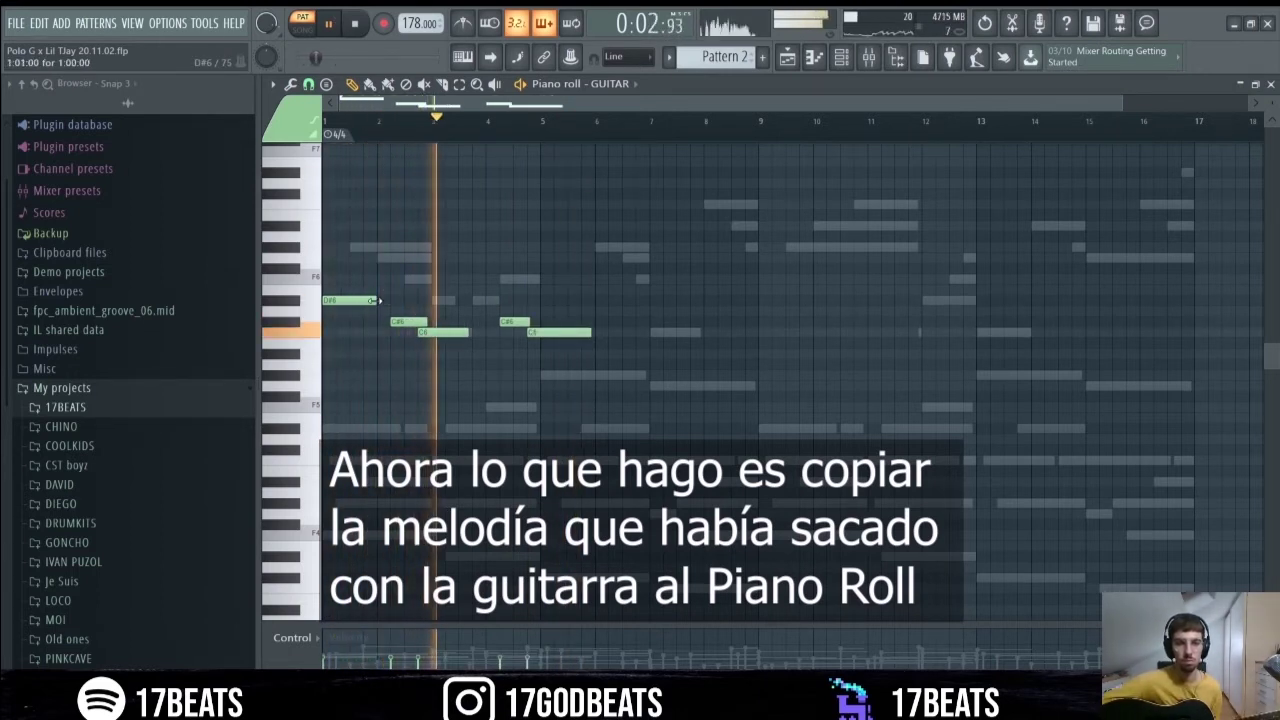
- Lengthen the guitar's first D#6 to step 5 of bar 2 and extend both C6 notes toward the next phrase
{"action": "left_click_drag", "start_coordinate": [374, 300], "coordinate": [385, 301]}
{"action": "left_click_drag", "start_coordinate": [468, 333], "coordinate": [498, 333]}
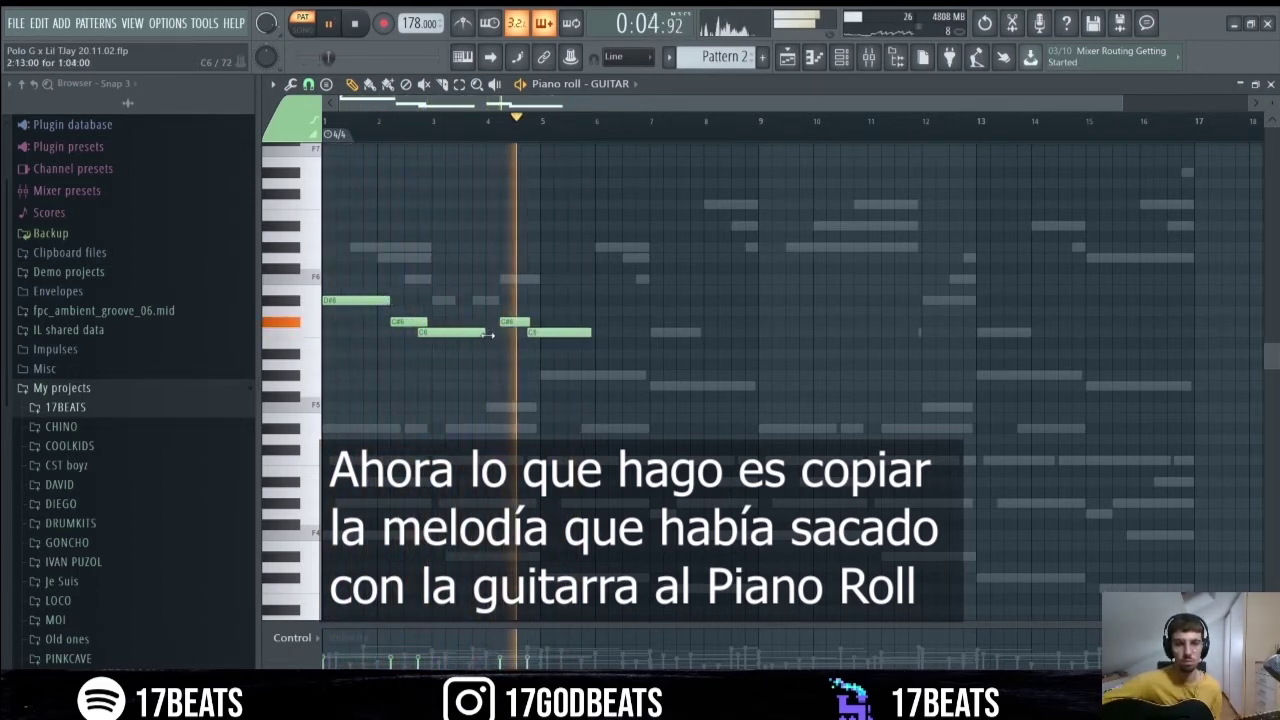
{"action": "left_click_drag", "start_coordinate": [591, 333], "coordinate": [643, 332]}
- Continue the guitar melody from step 5 of bar 6 through bar 8 with C#6, C6, A#5, C6, C#6 and C6
{"action": "left_click", "coordinate": [626, 332]}
{"action": "left_click", "coordinate": [643, 354]}
{"action": "left_click", "coordinate": [671, 321]}
{"action": "left_click_drag", "start_coordinate": [643, 354], "coordinate": [608, 297]}
{"action": "left_click", "coordinate": [724, 332]}
{"action": "key", "text": "ctrl+l"}
{"action": "key", "text": "space"}
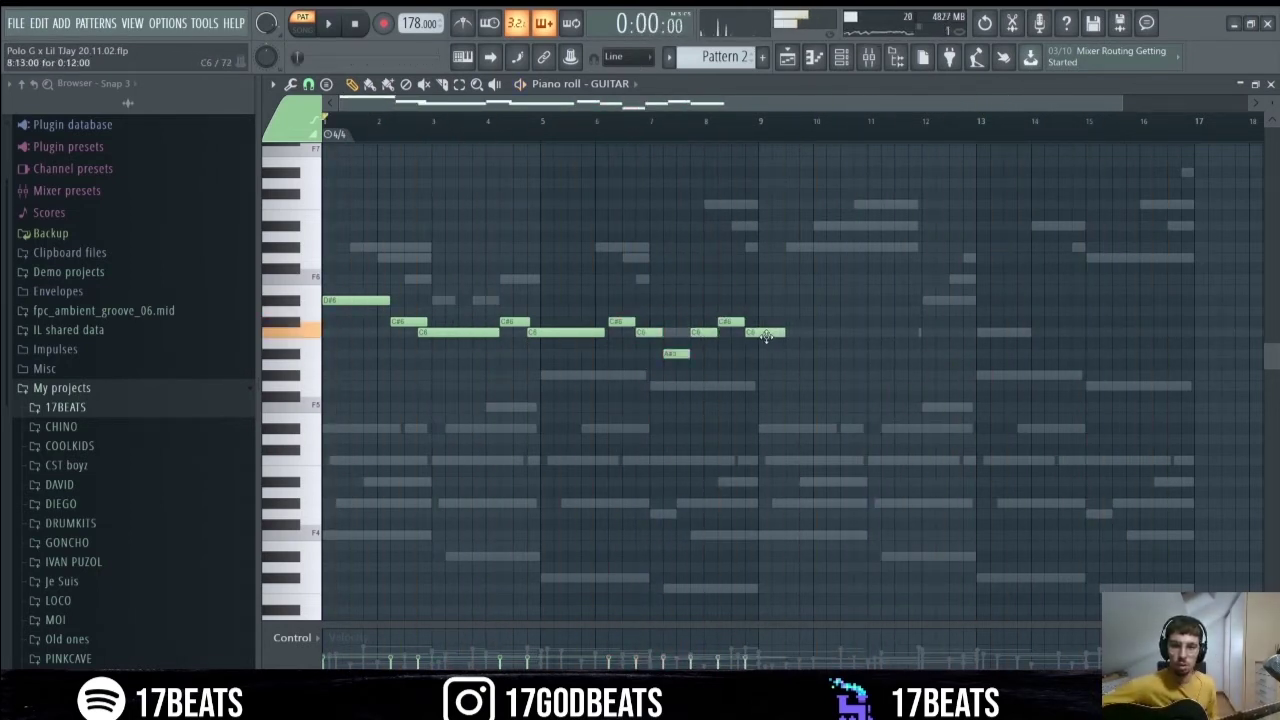
- Add guitar notes D#6 at bar 9, F6 in bar 10, C6 at bar 11, A#5 in bar 12, C6 at bar 13 and A#5 in bar 14
{"action": "key", "text": "space"}
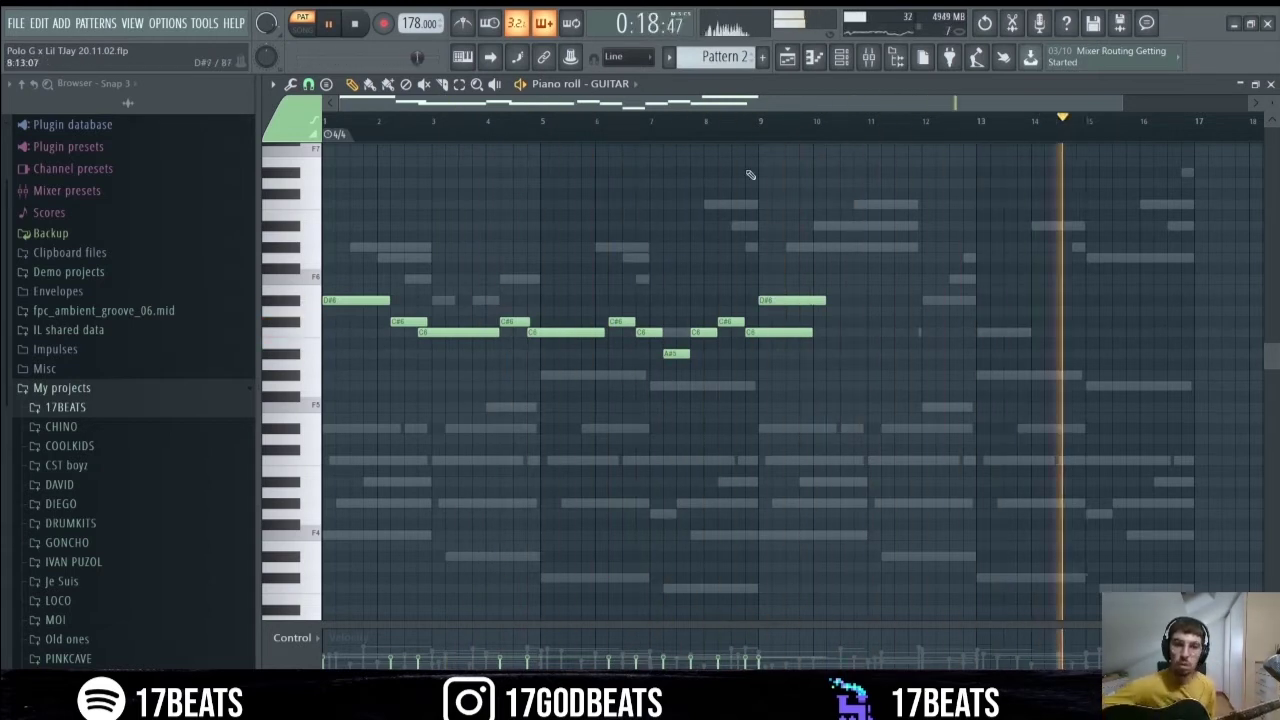
{"action": "left_click", "coordinate": [857, 279]}
{"action": "left_click", "coordinate": [880, 332]}
{"action": "left_click", "coordinate": [958, 354]}
{"action": "left_click", "coordinate": [986, 332]}
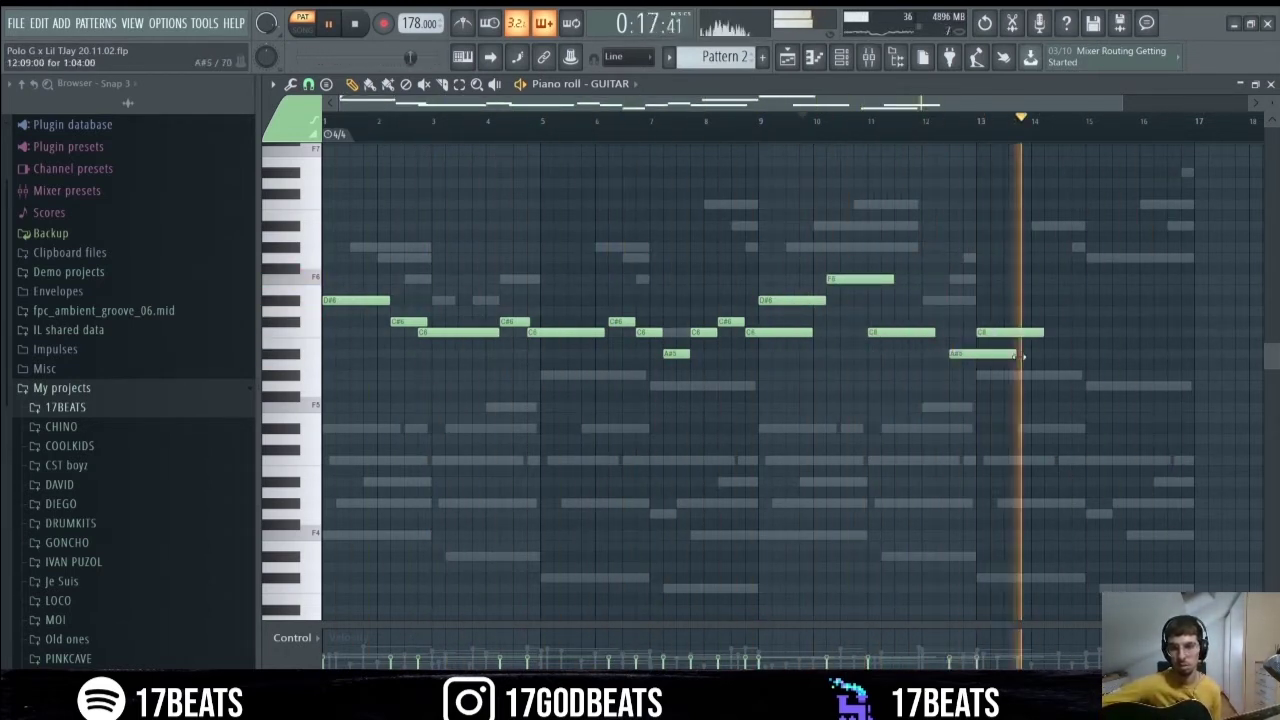
{"action": "left_click", "coordinate": [1044, 354]}
- Finish the guitar line with a short G#6 in bar 14, a long G6 to bar 16's end and a D#6 in bar 16, starting bar 12's A#5 at step 5
{"action": "left_click", "coordinate": [1090, 291]}
{"action": "left_click_drag", "start_coordinate": [1094, 300], "coordinate": [1105, 258]}
{"action": "left_click_drag", "start_coordinate": [1150, 258], "coordinate": [1194, 262]}
{"action": "scroll", "coordinate": [1150, 280], "scroll_direction": "down", "scroll_amount": 1}
{"action": "left_click", "coordinate": [999, 247]}
{"action": "left_click", "coordinate": [1097, 300]}
{"action": "left_click_drag", "start_coordinate": [914, 354], "coordinate": [905, 354]}
{"action": "left_click_drag", "start_coordinate": [990, 354], "coordinate": [1000, 354]}
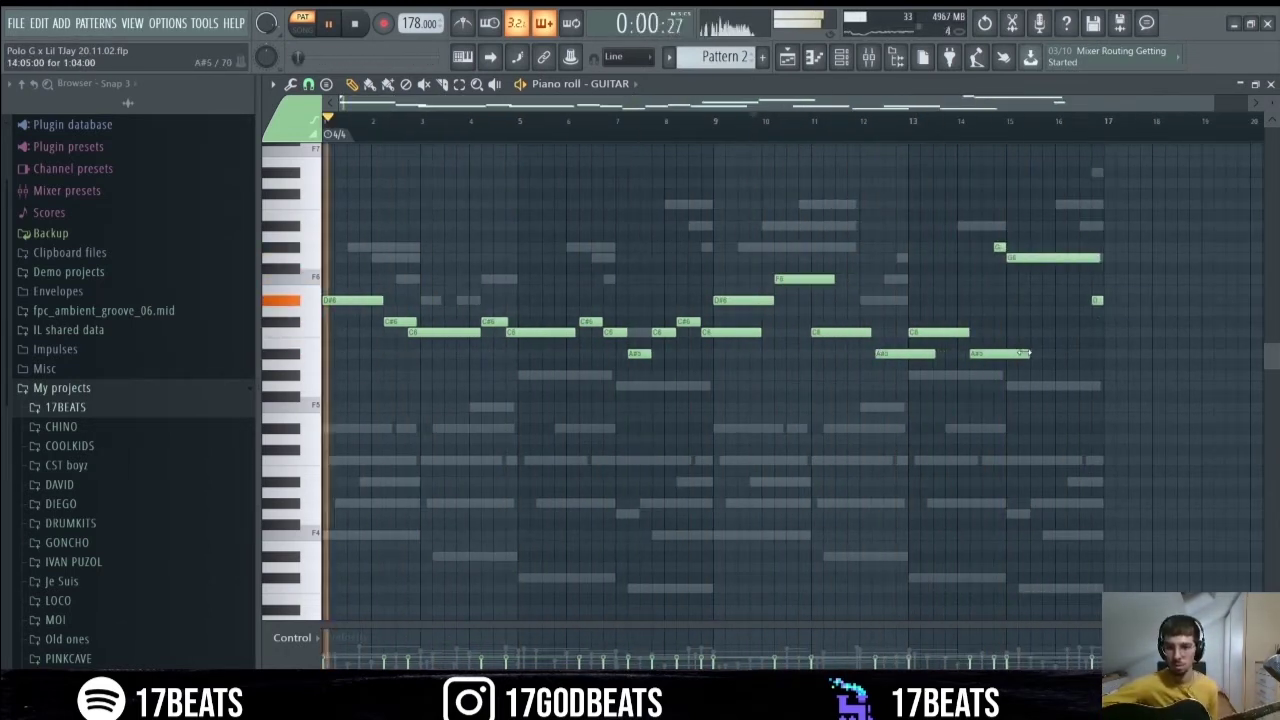
{"action": "left_click_drag", "start_coordinate": [1098, 300], "coordinate": [1082, 301]}
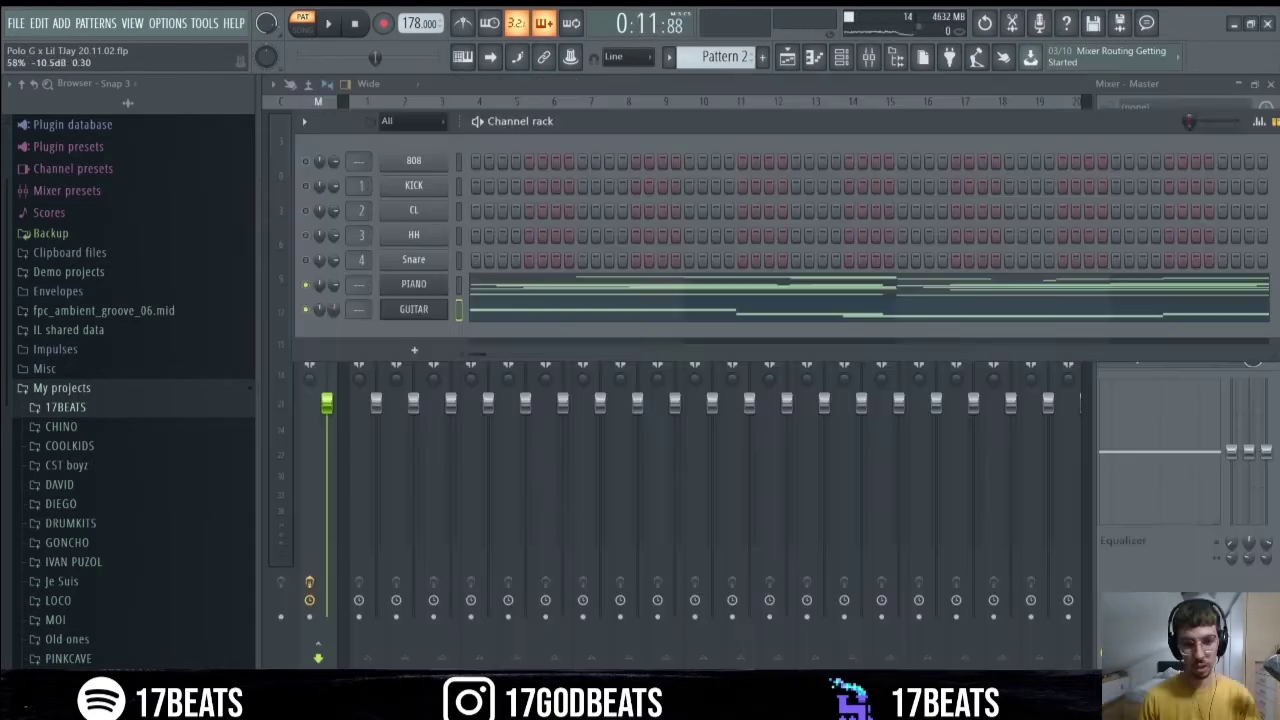
- Play the piano and guitar together, review the guitar notes and return to the channel rack
{"action": "key", "text": "space"}
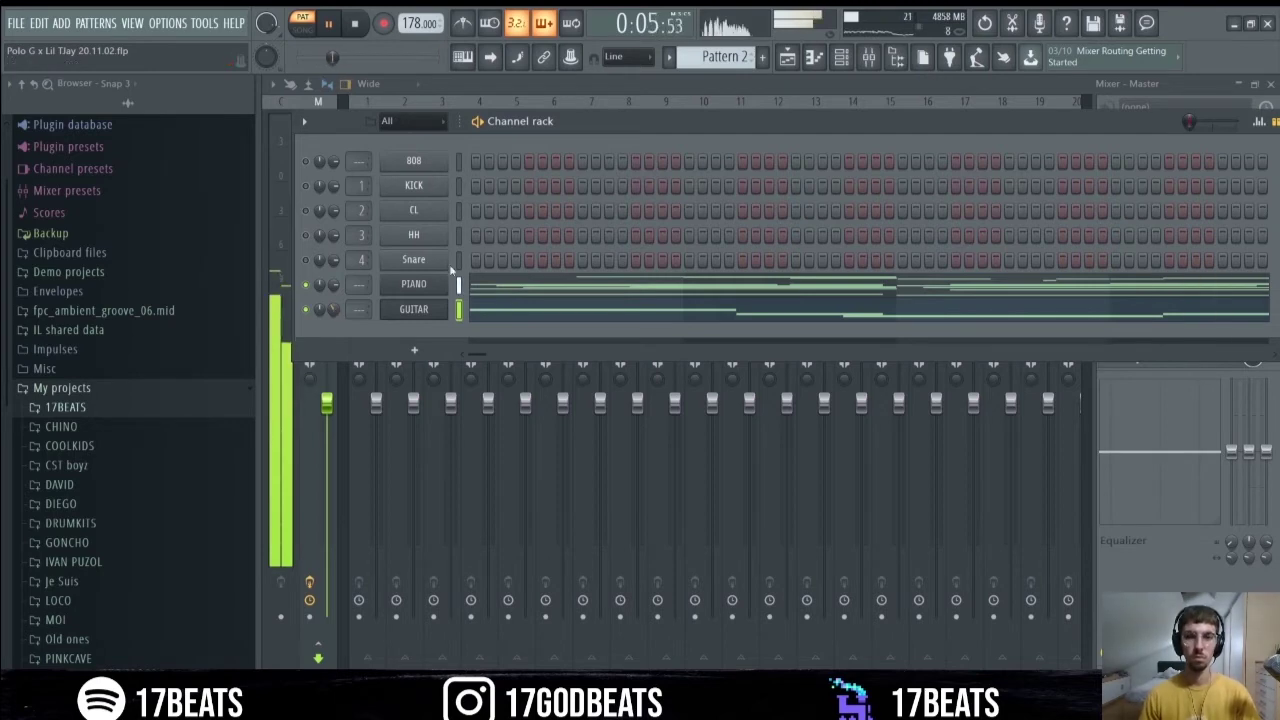
{"action": "left_click", "coordinate": [843, 60]}
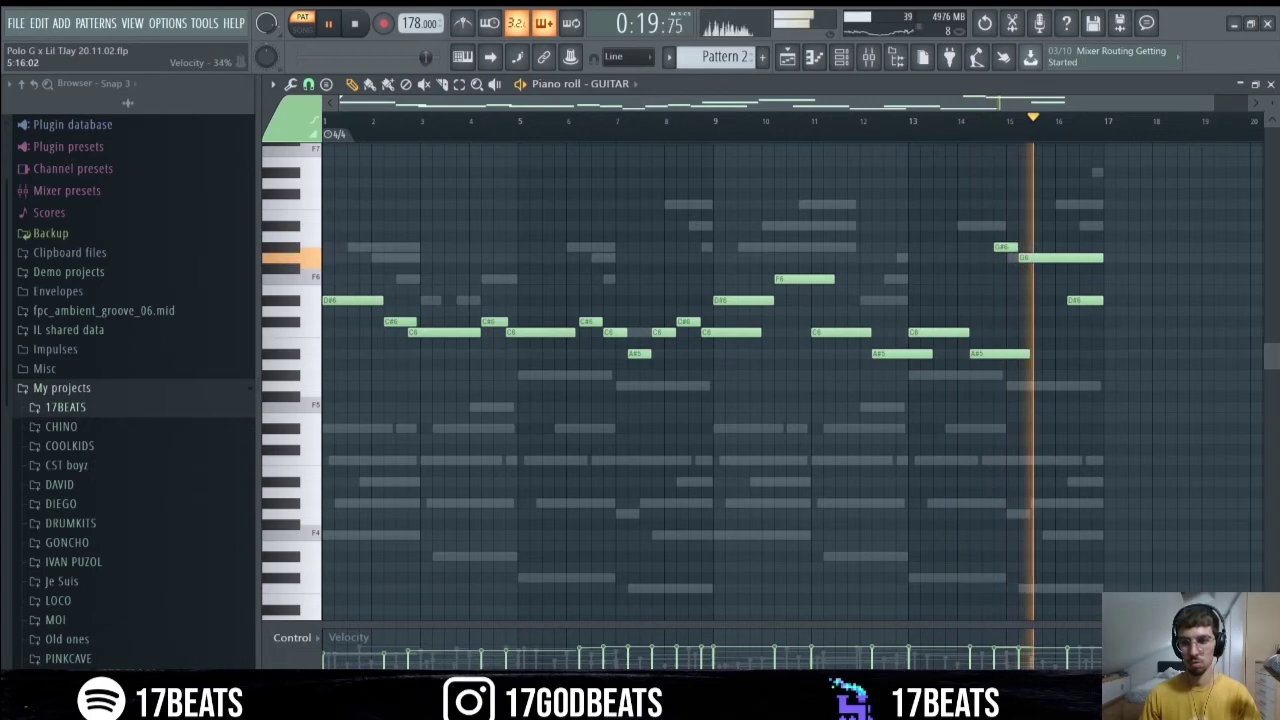
{"action": "key", "text": "space"}
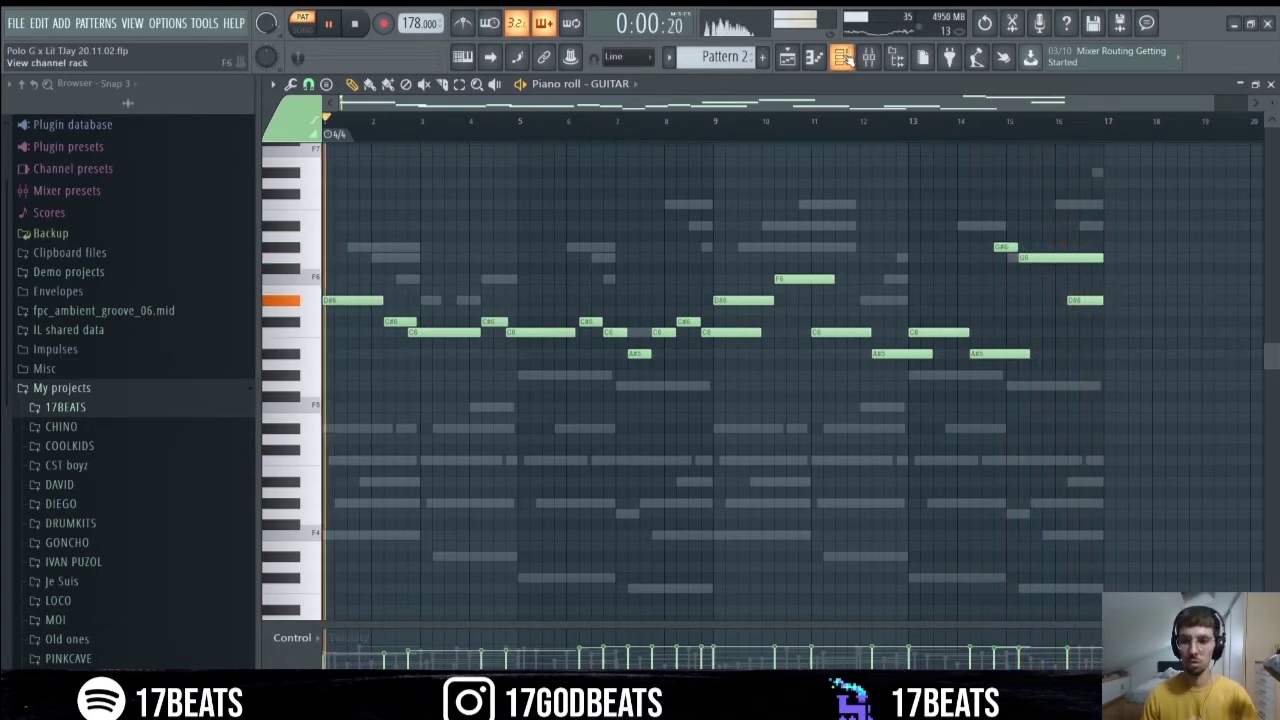
{"action": "left_click", "coordinate": [843, 57]}
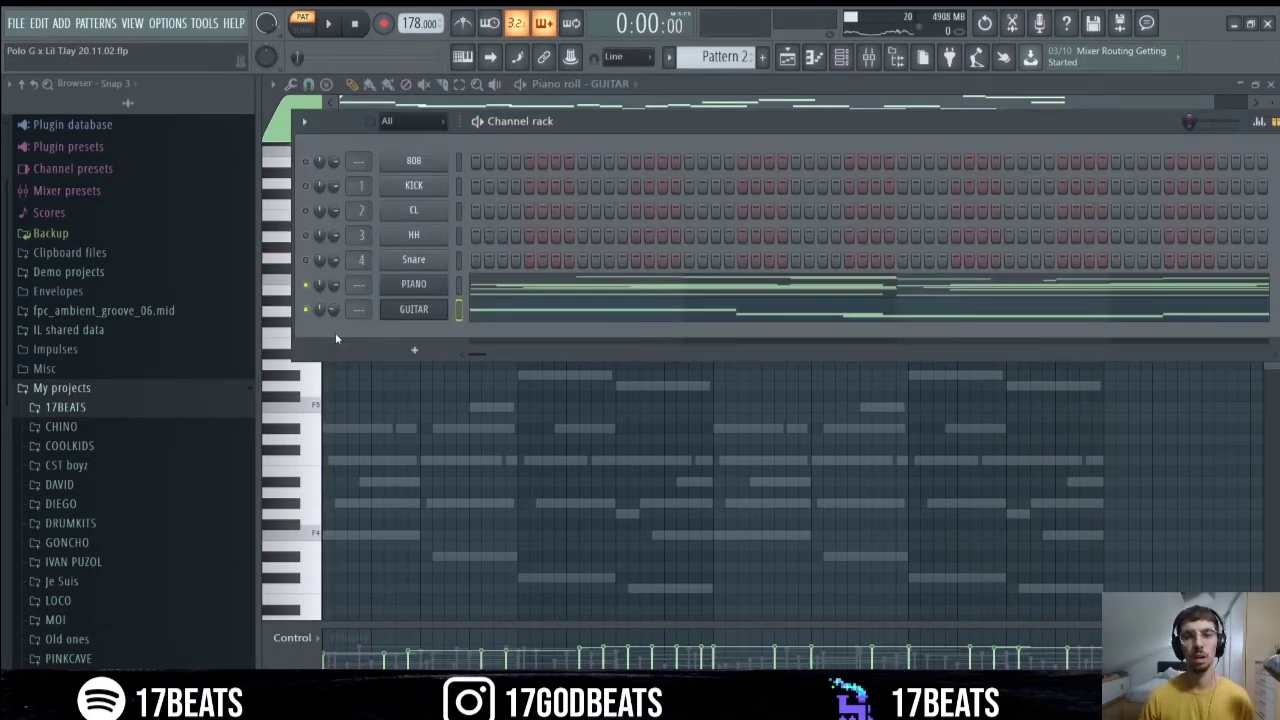
- Add a Kontakt channel with the EXHALE instrument's 028. Dead preset and open its piano roll
{"action": "left_click", "coordinate": [414, 349]}
{"action": "left_click", "coordinate": [437, 656]}
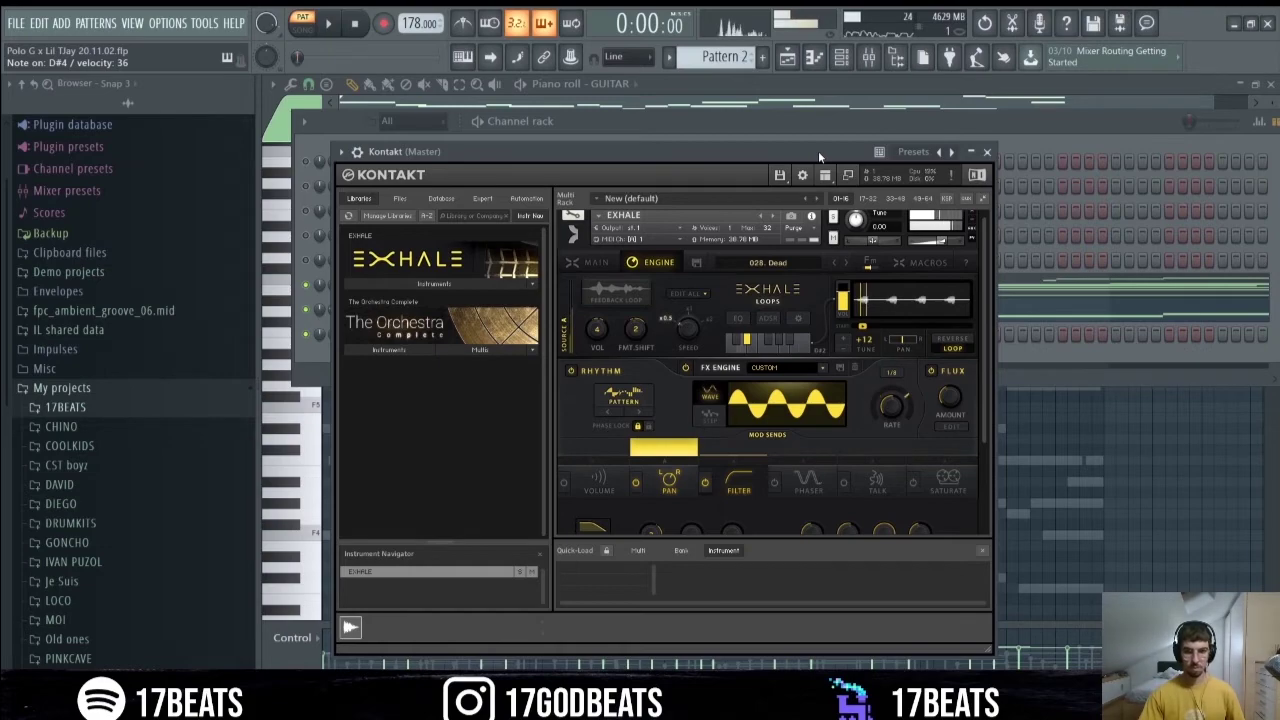
{"action": "right_click", "coordinate": [438, 334]}
{"action": "left_click", "coordinate": [480, 333]}
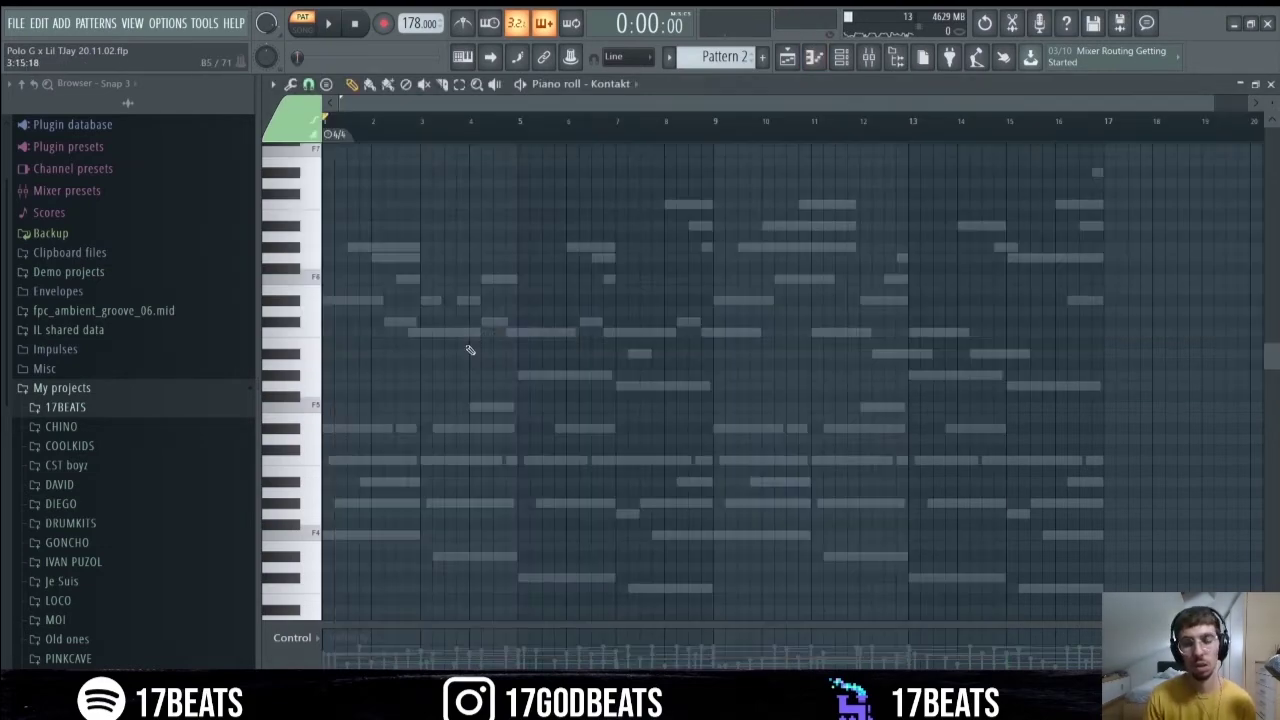
- Place EXHALE trigger notes F#4 at bar 5, A#4 at bar 9, D#4 at bar 11 and F#4 at bar 13 during playback
{"action": "left_click", "coordinate": [333, 26]}
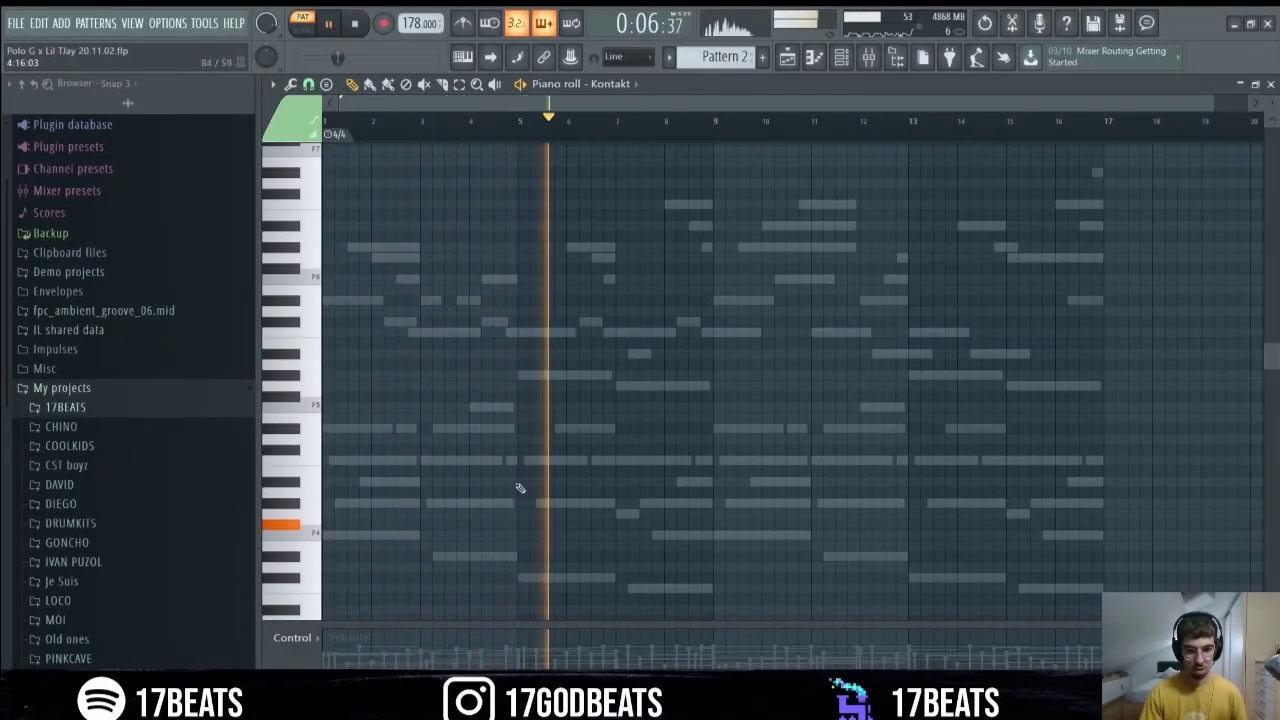
{"action": "left_click", "coordinate": [516, 526]}
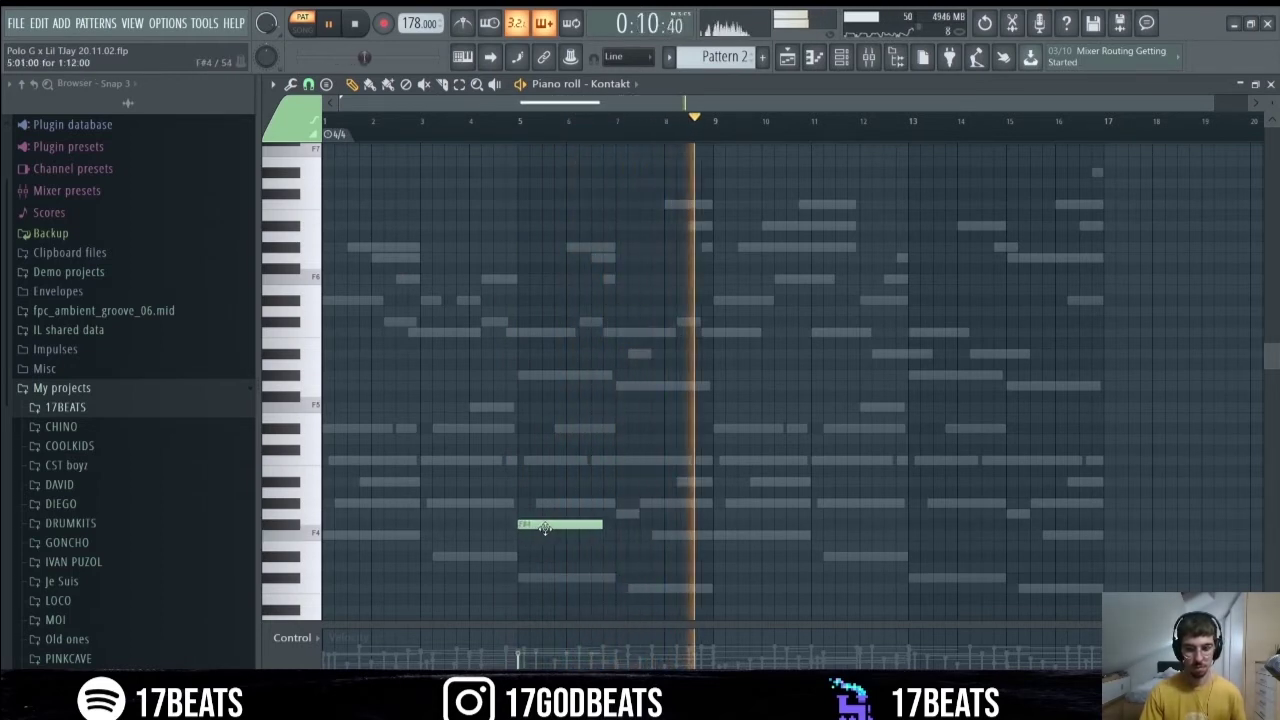
{"action": "left_click", "coordinate": [815, 557]}
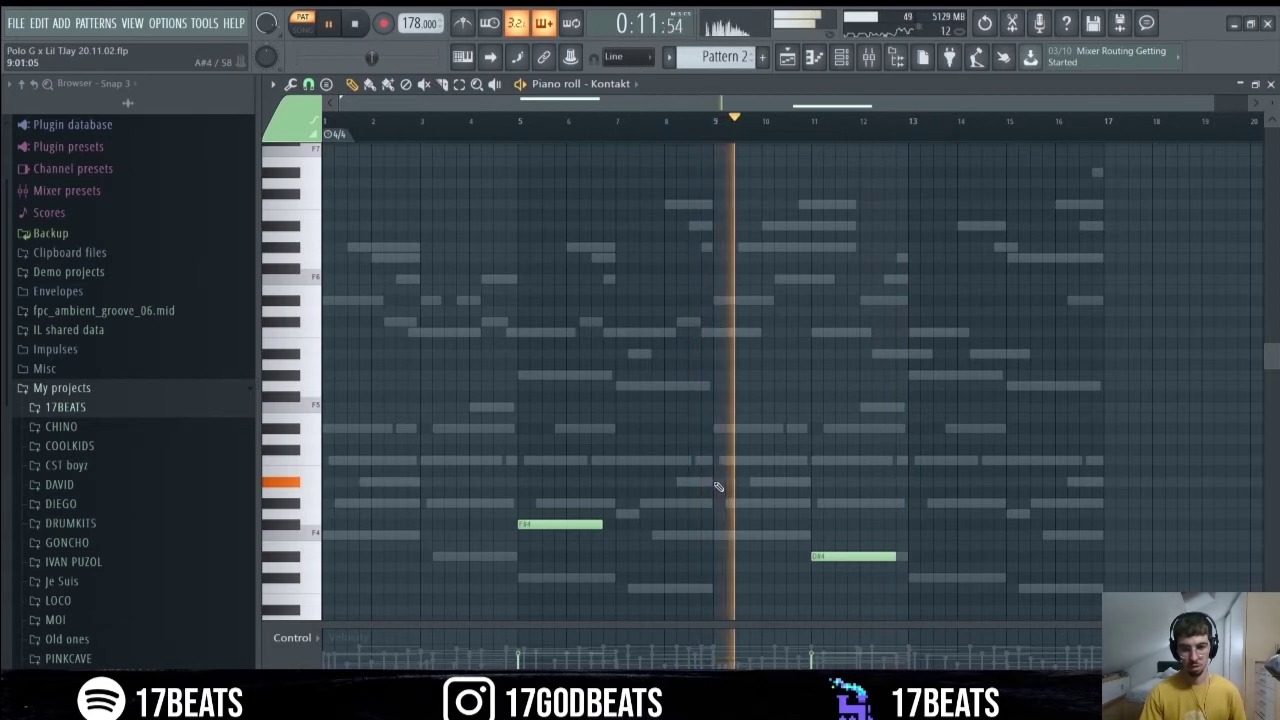
{"action": "left_click", "coordinate": [720, 483]}
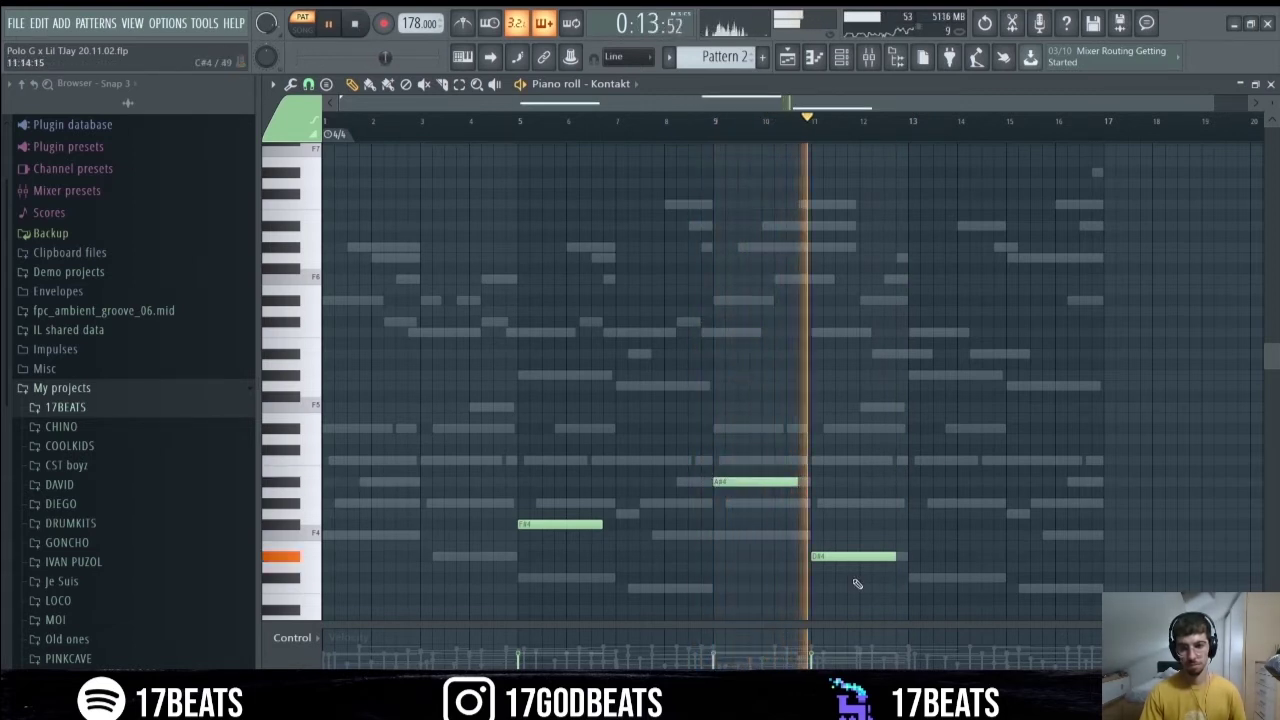
{"action": "left_click", "coordinate": [910, 524]}
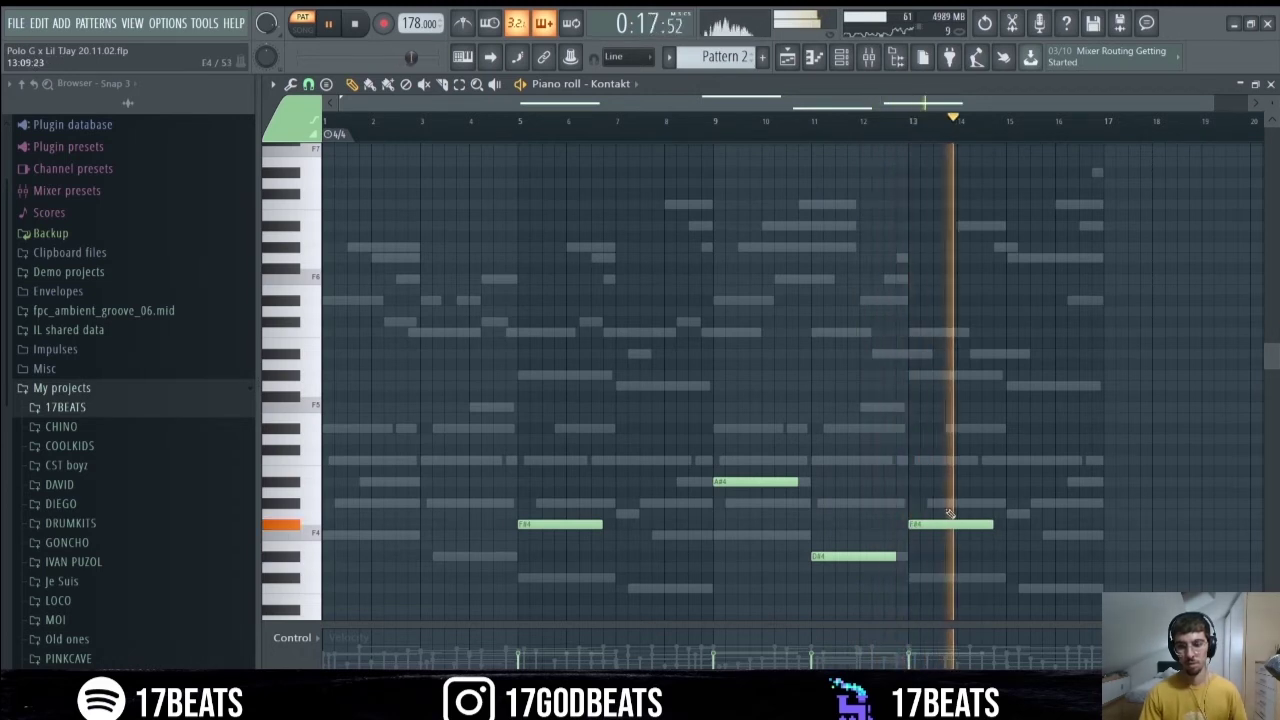
{"action": "left_click", "coordinate": [841, 57]}
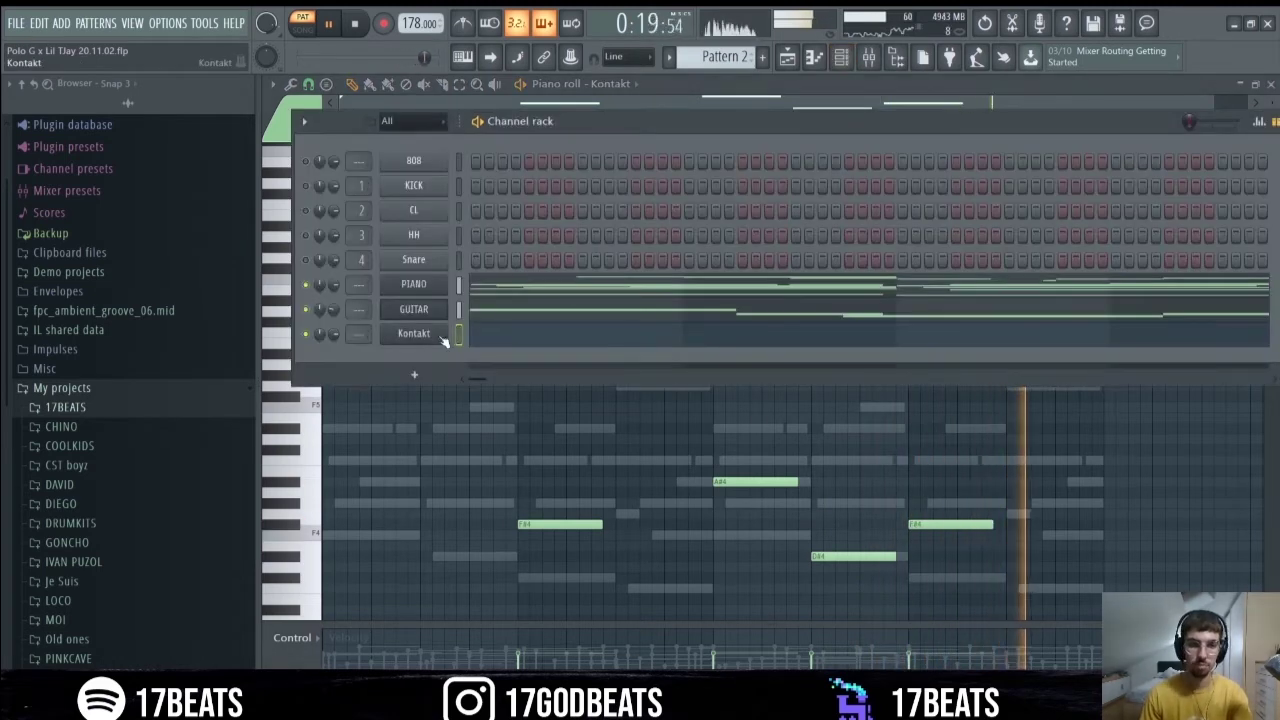
{"action": "key", "text": "F7"}
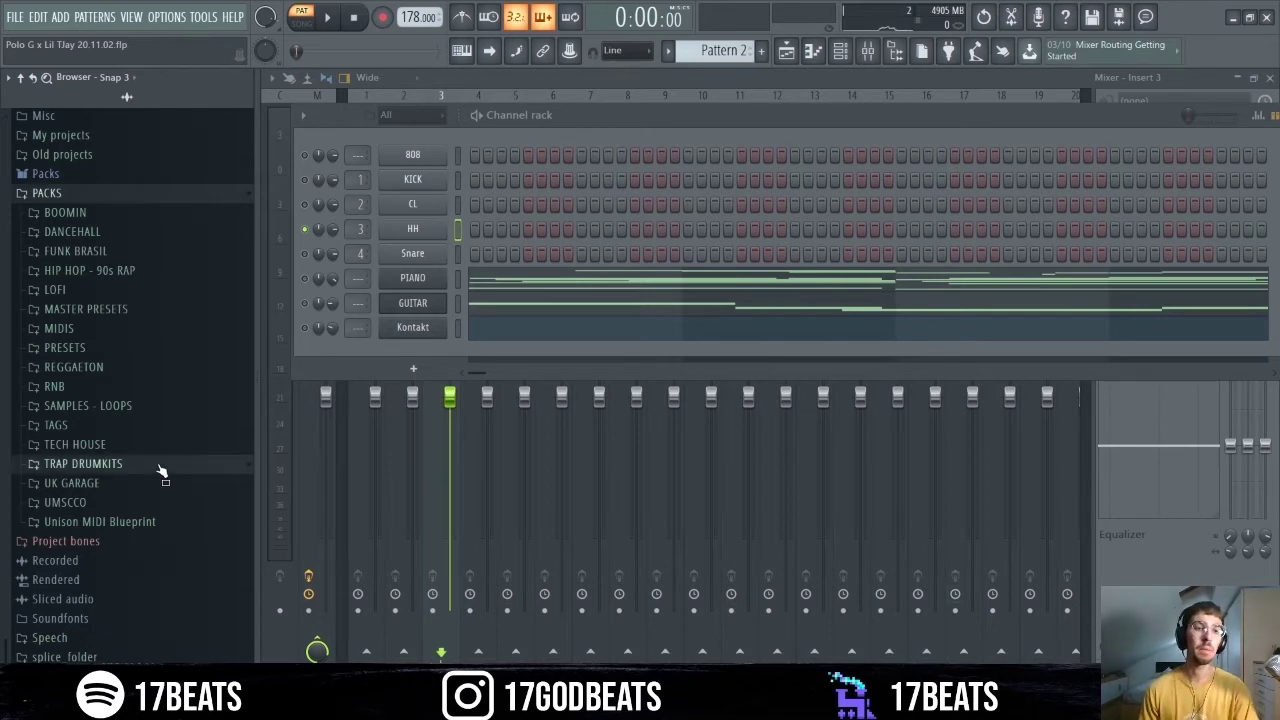
- Expand the TRAP DRUMKITS sample folder and take the HH channel out of solo
{"action": "left_click", "coordinate": [84, 464]}
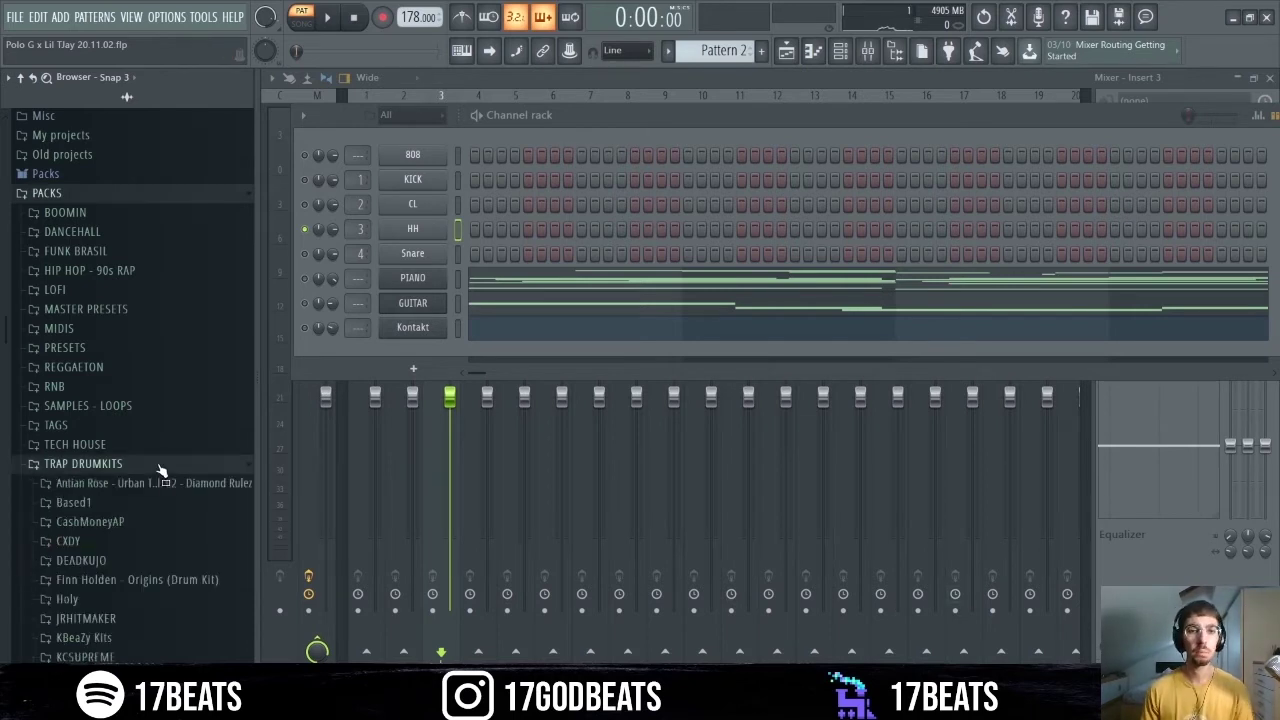
{"action": "right_click", "coordinate": [305, 230]}
{"action": "left_click", "coordinate": [314, 235]}
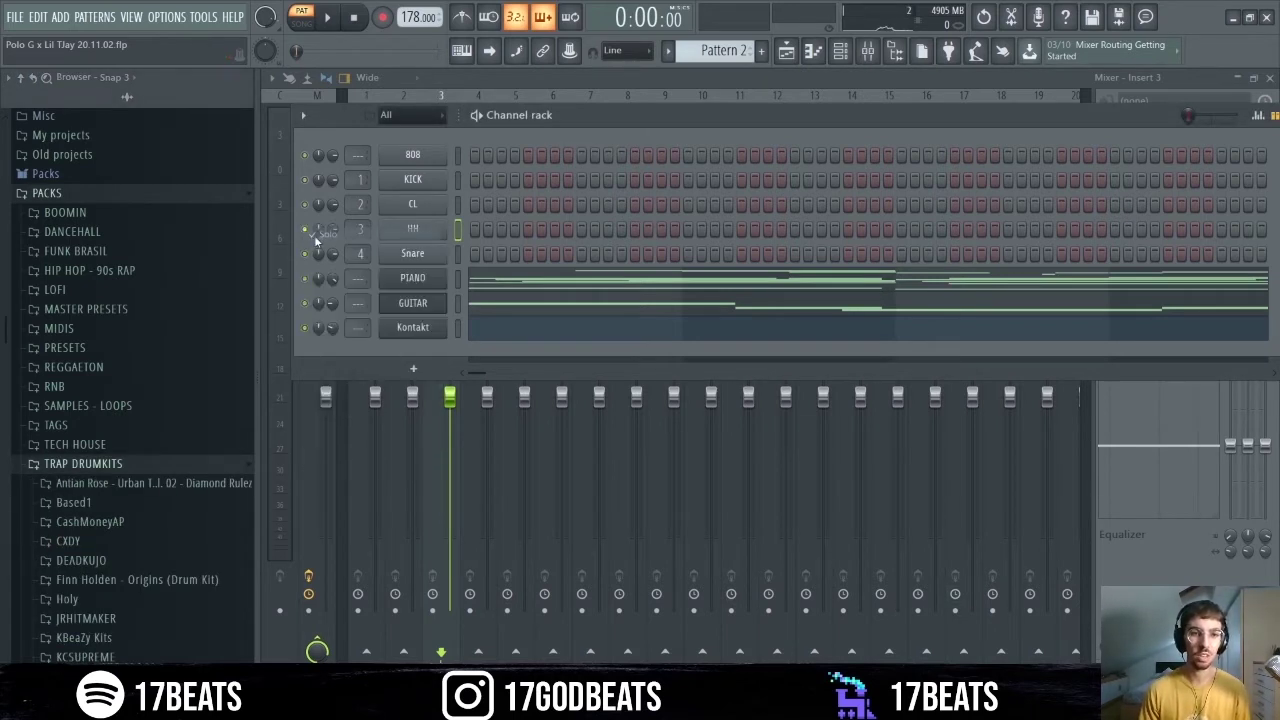
- Load KENNY BEATS CLAP 4 on step 9 of every bar and replace the kick sample with NM - ImWeak Kick
{"action": "left_click", "coordinate": [405, 206]}
{"action": "left_click", "coordinate": [615, 585]}
{"action": "key", "text": "Escape"}
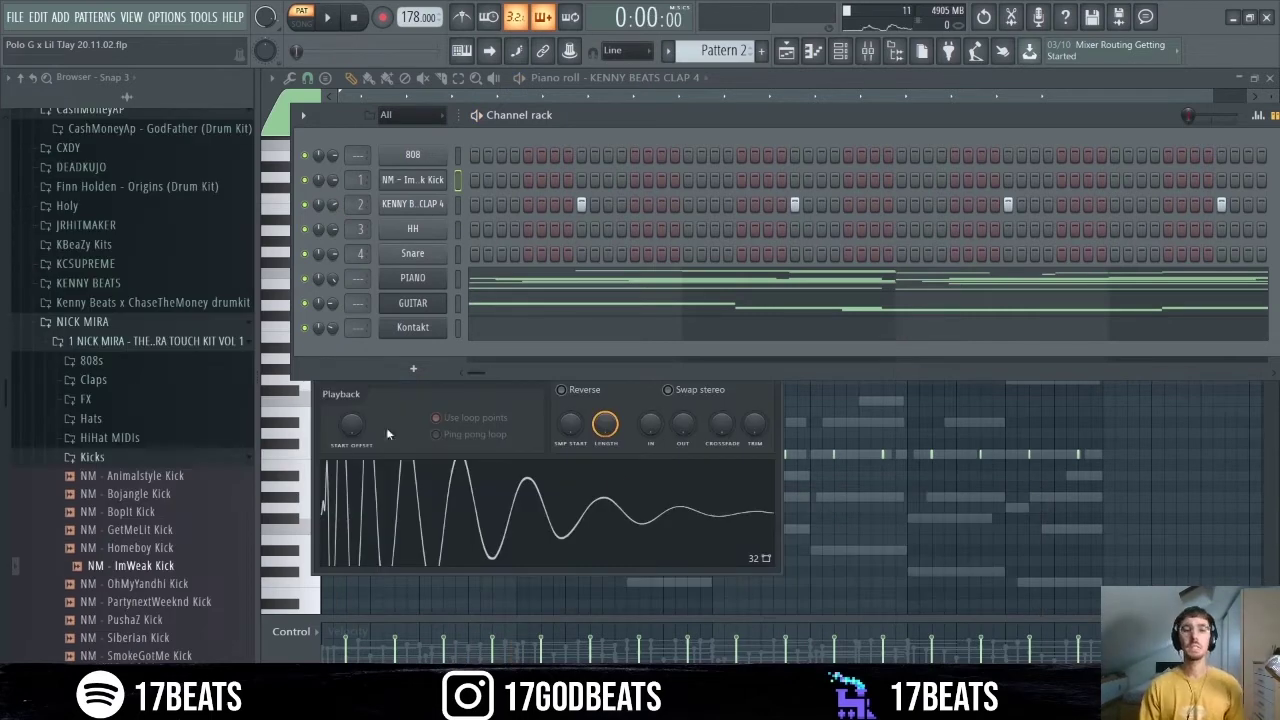
{"action": "left_click", "coordinate": [118, 340]}
{"action": "left_click", "coordinate": [82, 321]}
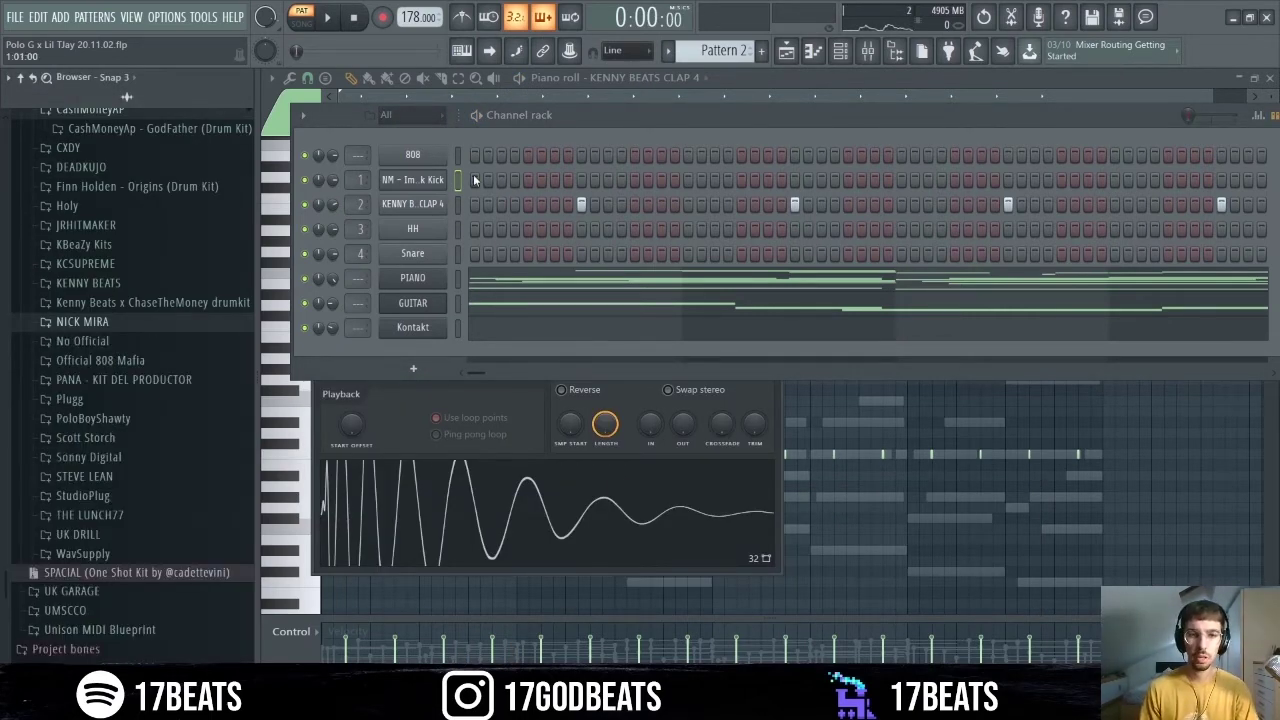
- Sequence the NM - ImWeak Kick hits in triplet-style groups across the 16-bar pattern and check them during playback
{"action": "key", "text": "space"}
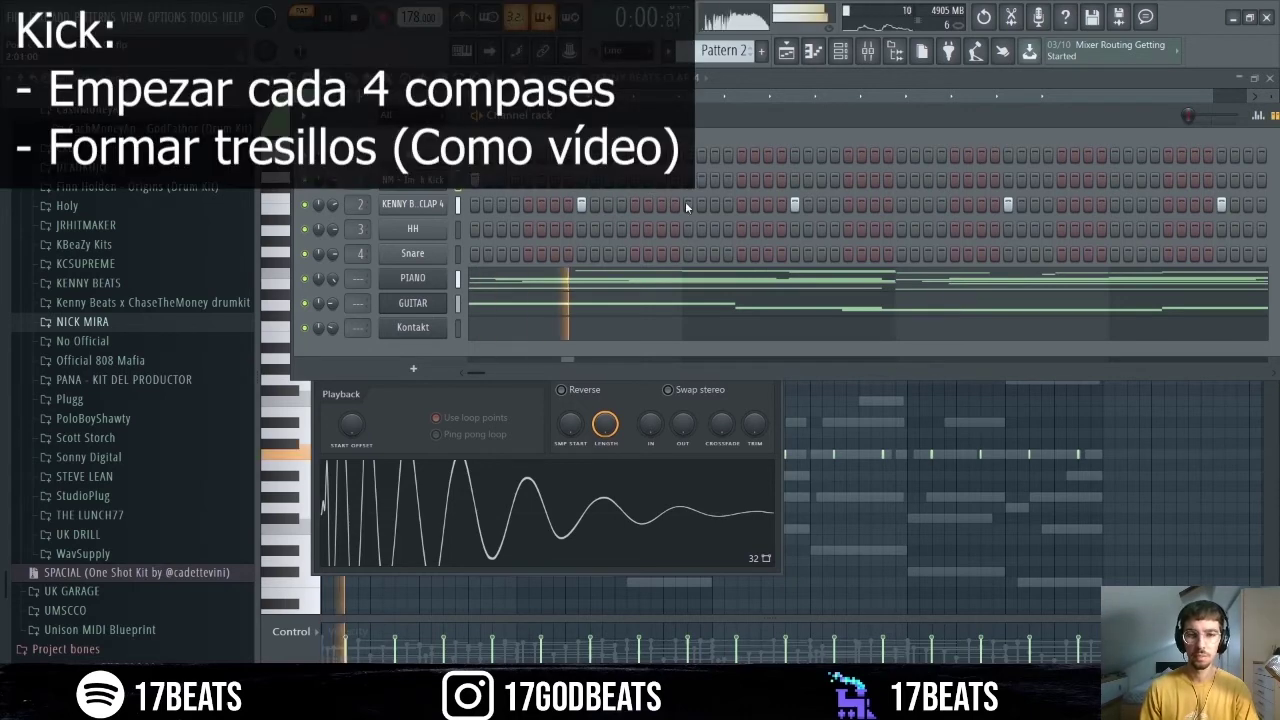
{"action": "key", "text": "space"}
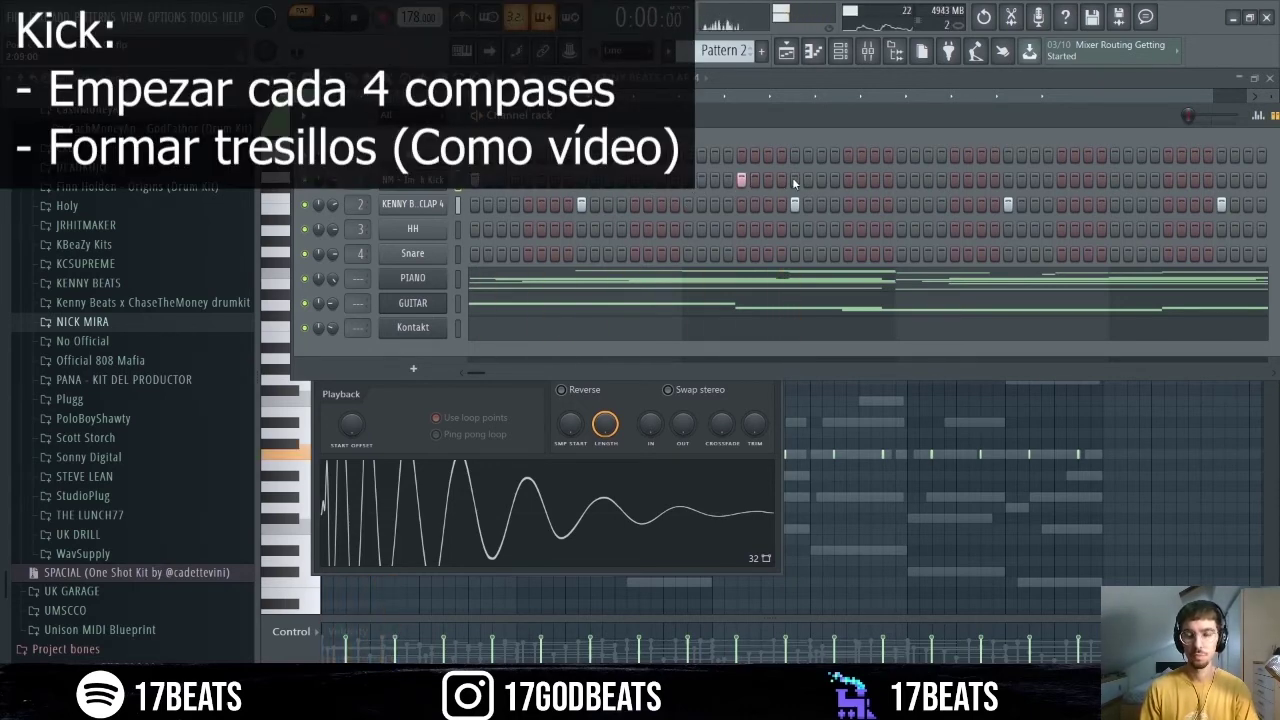
{"action": "left_click", "coordinate": [821, 180]}
{"action": "left_click", "coordinate": [901, 180]}
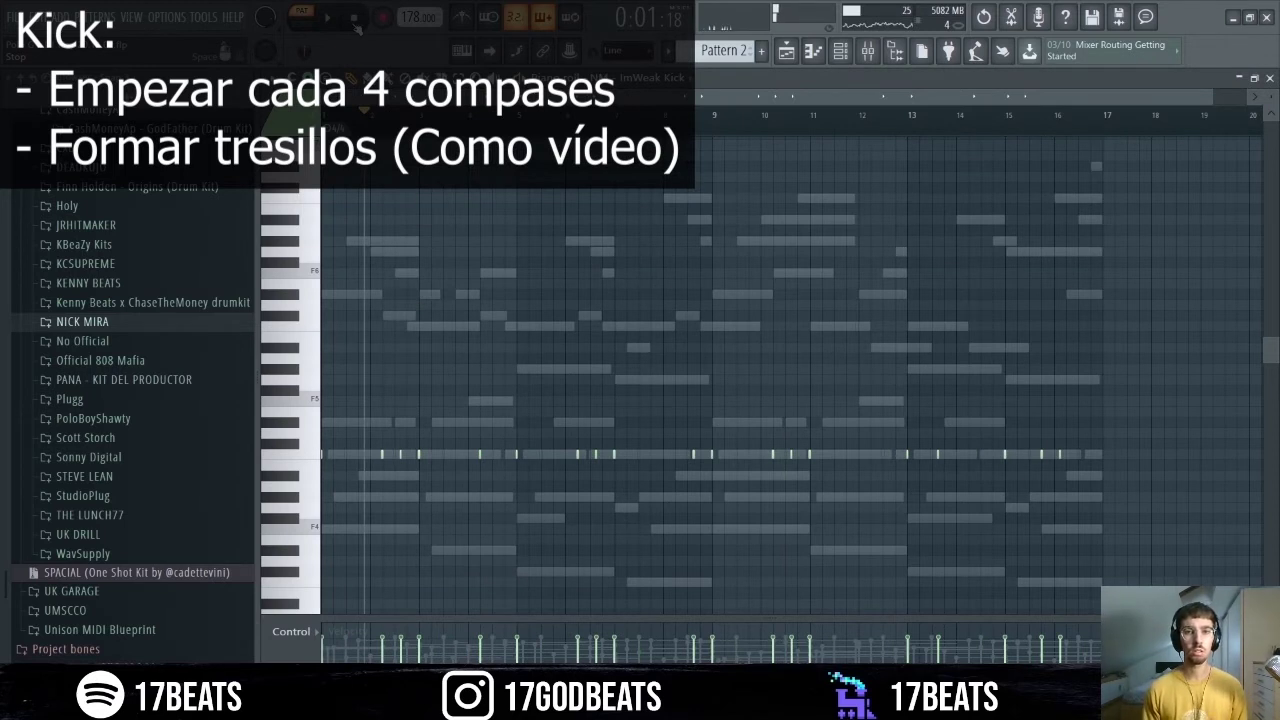
{"action": "key", "text": "space"}
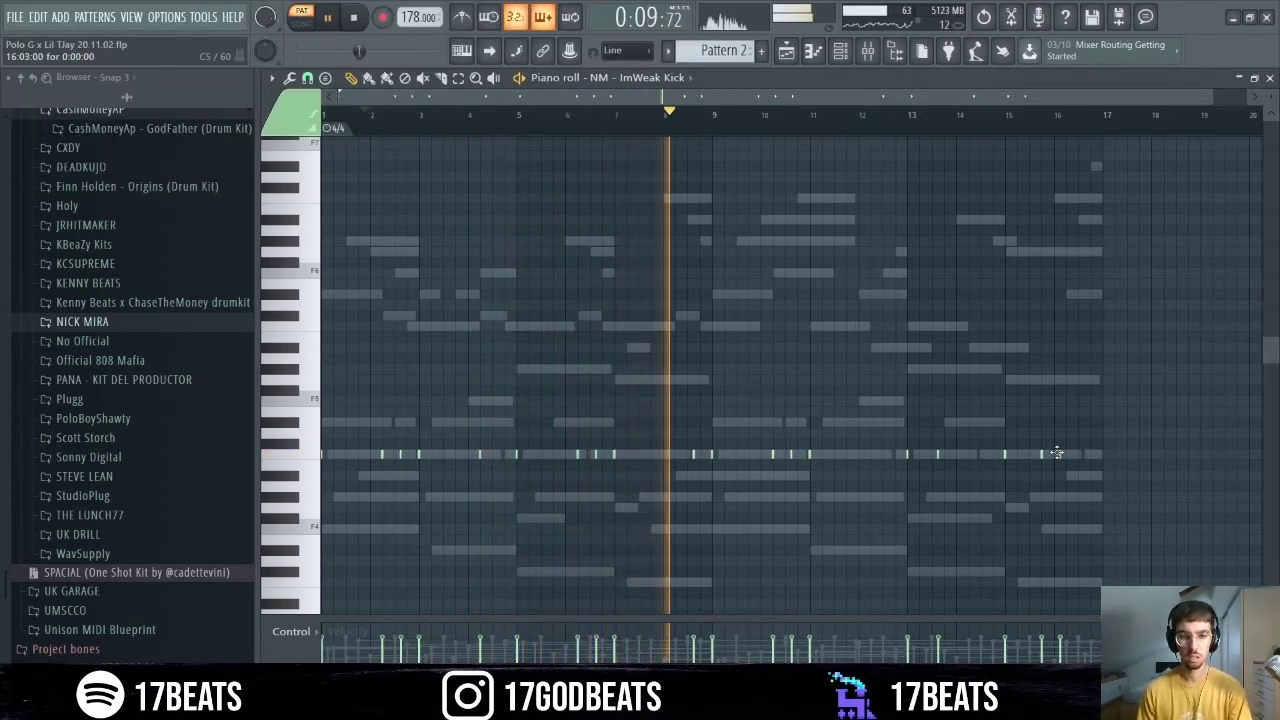
{"action": "key", "text": "space"}
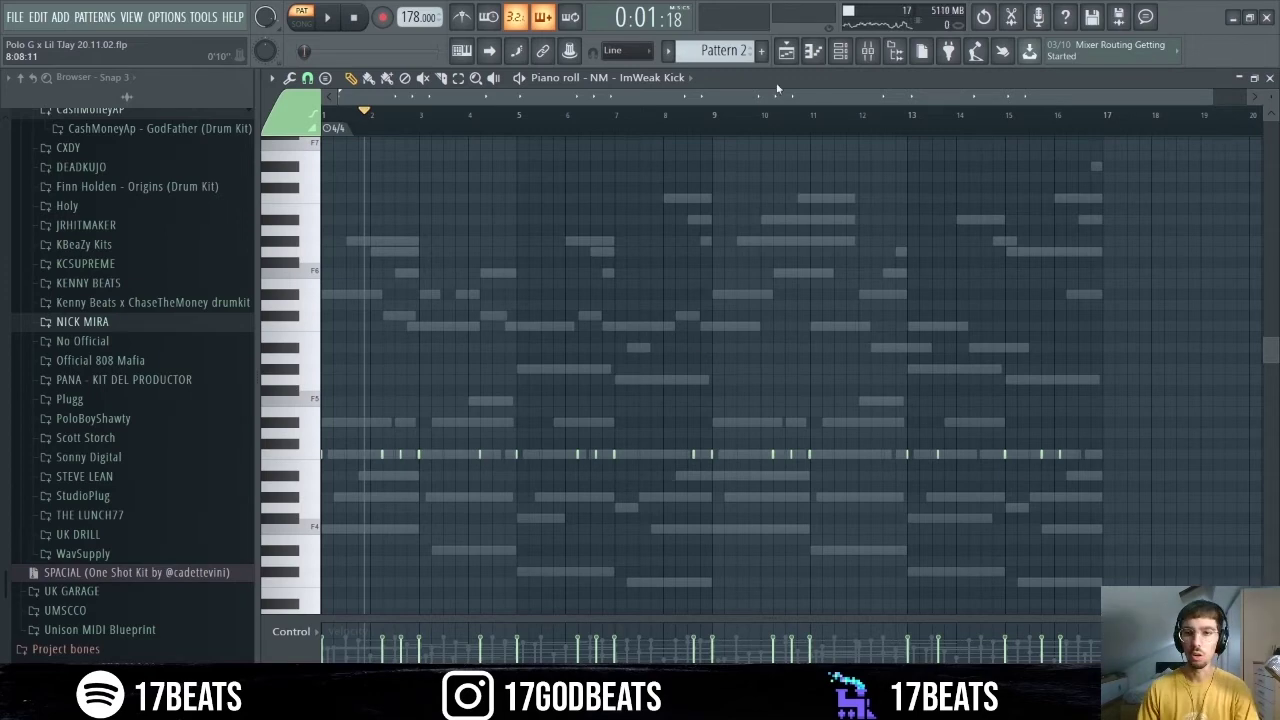
- Copy the NM - ImWeak Kick notes into the 808 channel's piano roll
{"action": "left_click", "coordinate": [842, 56]}
{"action": "left_click", "coordinate": [412, 155]}
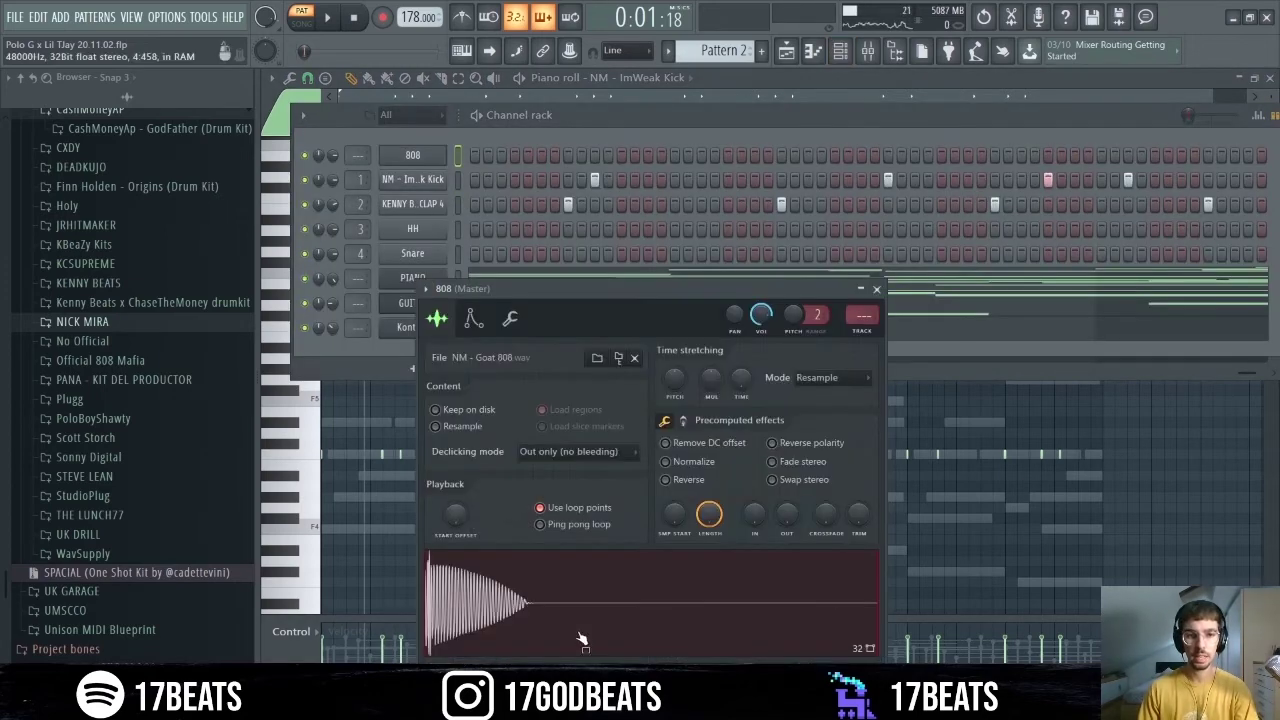
{"action": "key", "text": "F7"}
{"action": "left_click", "coordinate": [602, 79]}
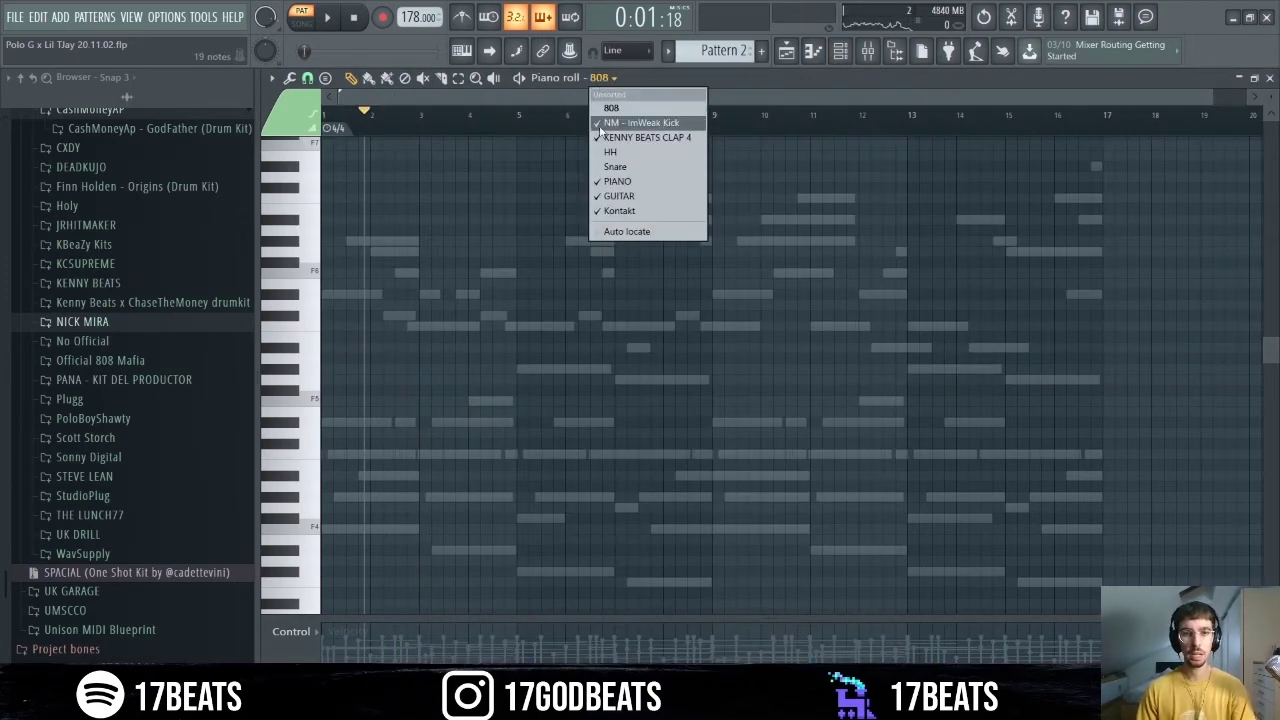
{"action": "left_click", "coordinate": [601, 127]}
{"action": "key", "text": "ctrl+c"}
{"action": "left_click", "coordinate": [608, 79]}
{"action": "left_click", "coordinate": [626, 108]}
{"action": "key", "text": "ctrl+v"}
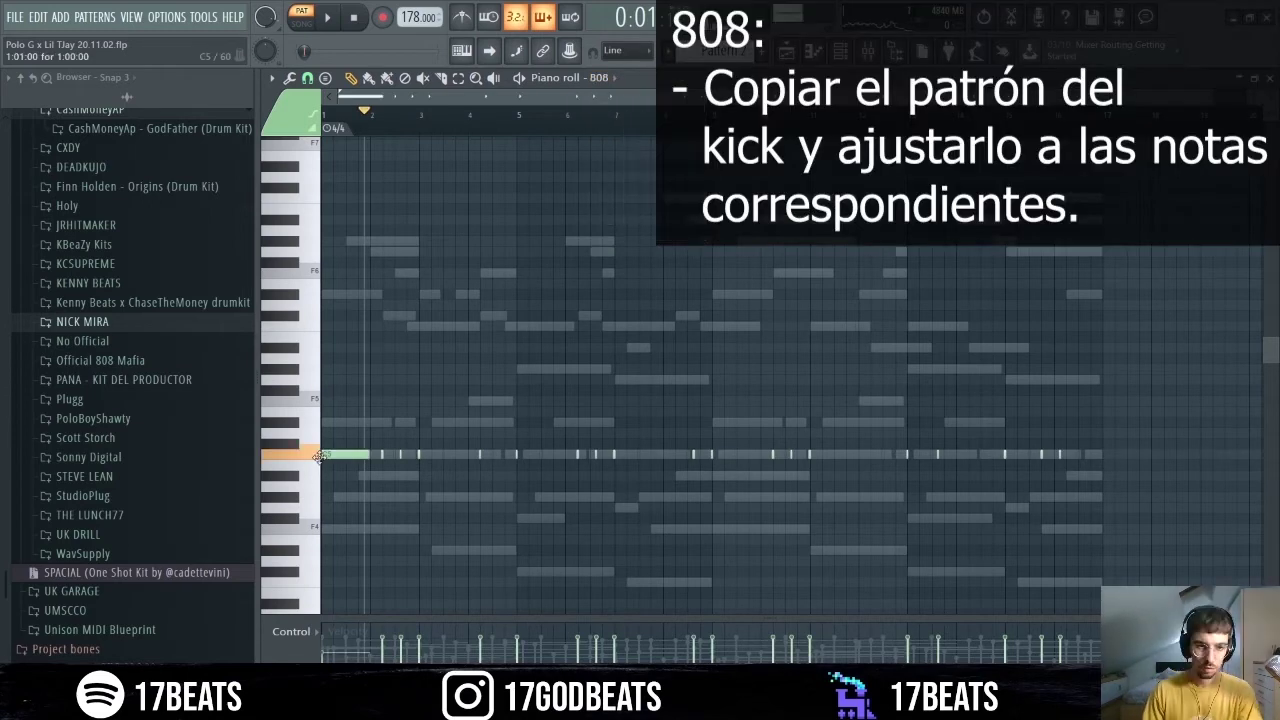
- Lengthen the 808 notes in bars 1 to 4 and solo the PIANO channel
{"action": "scroll", "coordinate": [600, 280], "scroll_direction": "up", "scroll_amount": 4}
{"action": "right_click", "coordinate": [305, 279]}
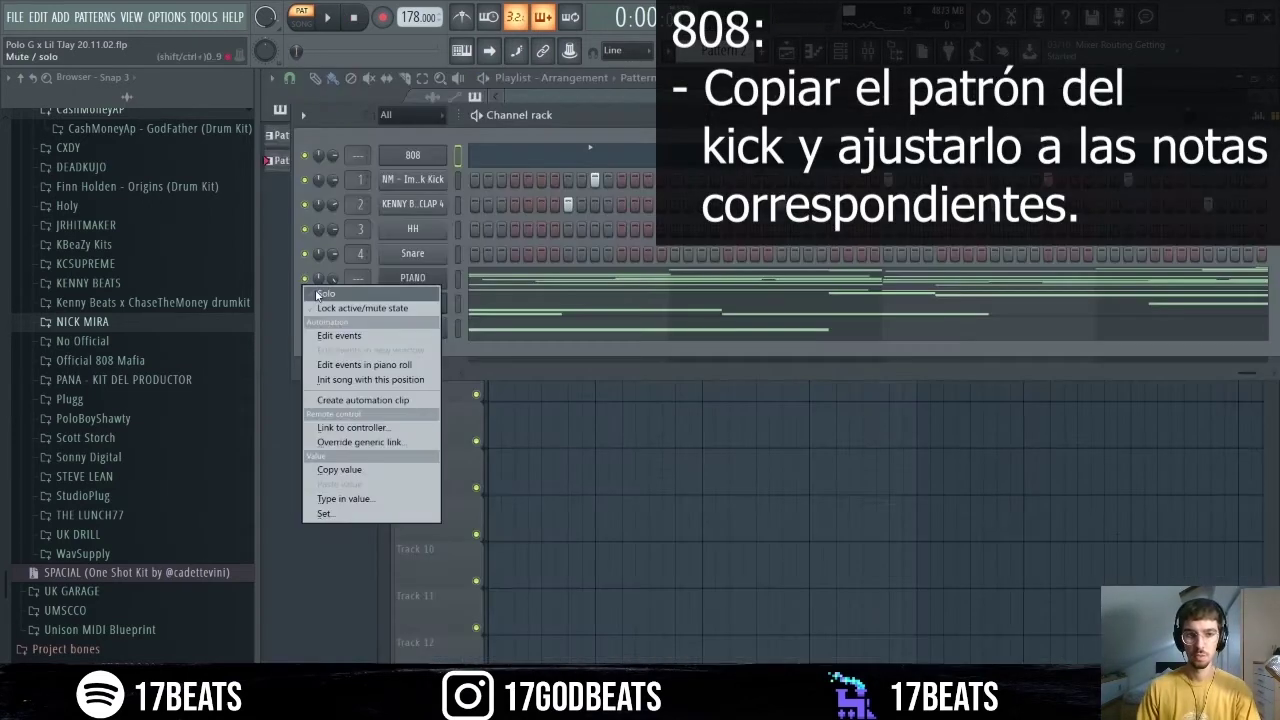
{"action": "left_click", "coordinate": [318, 293]}
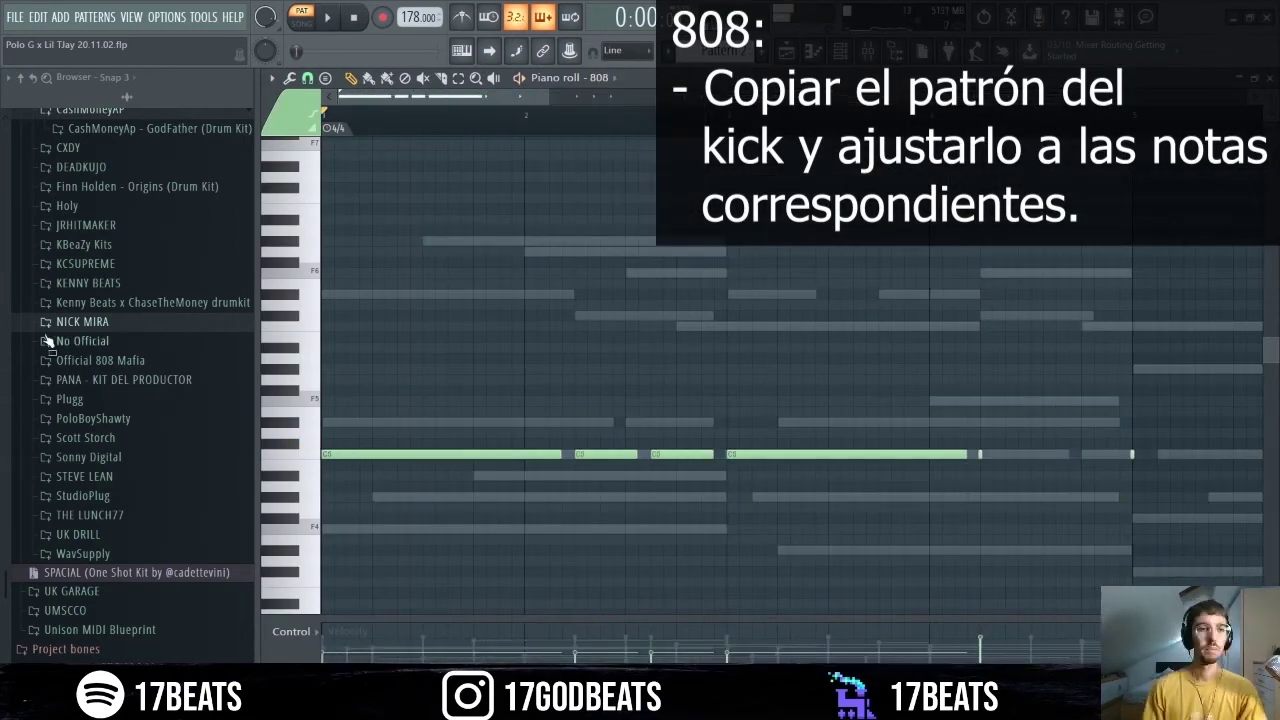
- Replace the 808 sample with 808 (Drake - Jumpman) from The Lunch77 Metro Boomin Drumkit
{"action": "left_click", "coordinate": [140, 560]}
{"action": "left_click", "coordinate": [139, 360]}
{"action": "scroll", "coordinate": [114, 548], "scroll_direction": "down", "scroll_amount": 3}
{"action": "left_click", "coordinate": [110, 396]}
{"action": "left_click", "coordinate": [154, 512]}
{"action": "scroll", "coordinate": [130, 500], "scroll_direction": "down", "scroll_amount": 4}
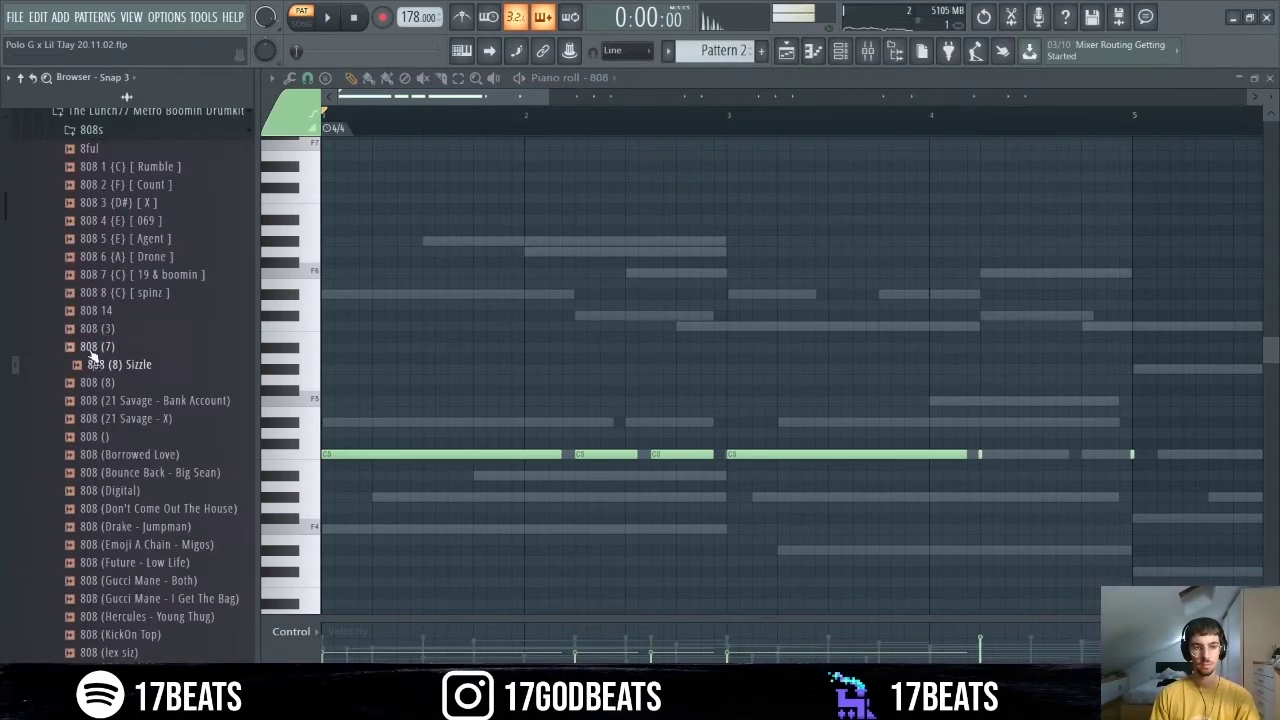
{"action": "left_click_drag", "start_coordinate": [133, 418], "coordinate": [413, 155]}
{"action": "left_click_drag", "start_coordinate": [143, 526], "coordinate": [166, 540]}
{"action": "left_click_drag", "start_coordinate": [166, 540], "coordinate": [413, 155]}
{"action": "left_click", "coordinate": [840, 51]}
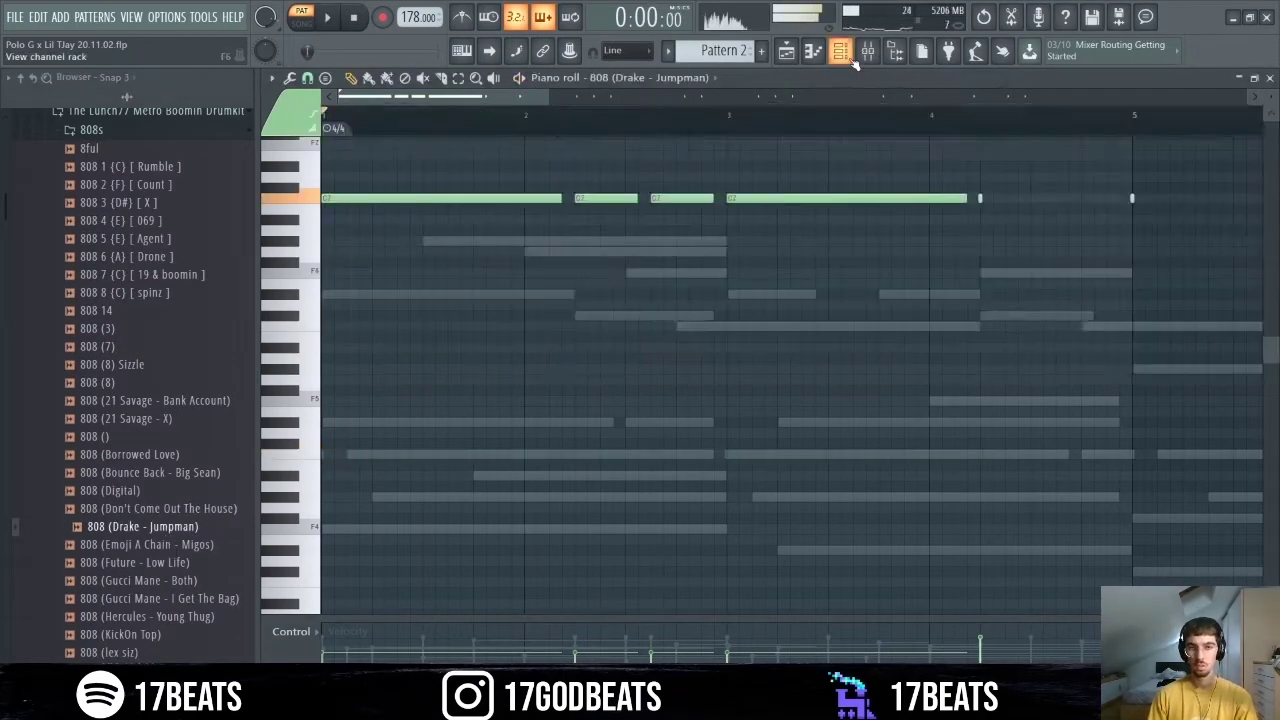
- Transpose the 808 notes up three semitones to D#7, lowering the third note and the notes in bars 5 to 7 to C7
{"action": "key", "text": "space"}
{"action": "key", "text": "shift+Up"}
{"action": "key", "text": "shift+Up"}
{"action": "key", "text": "shift+Up"}
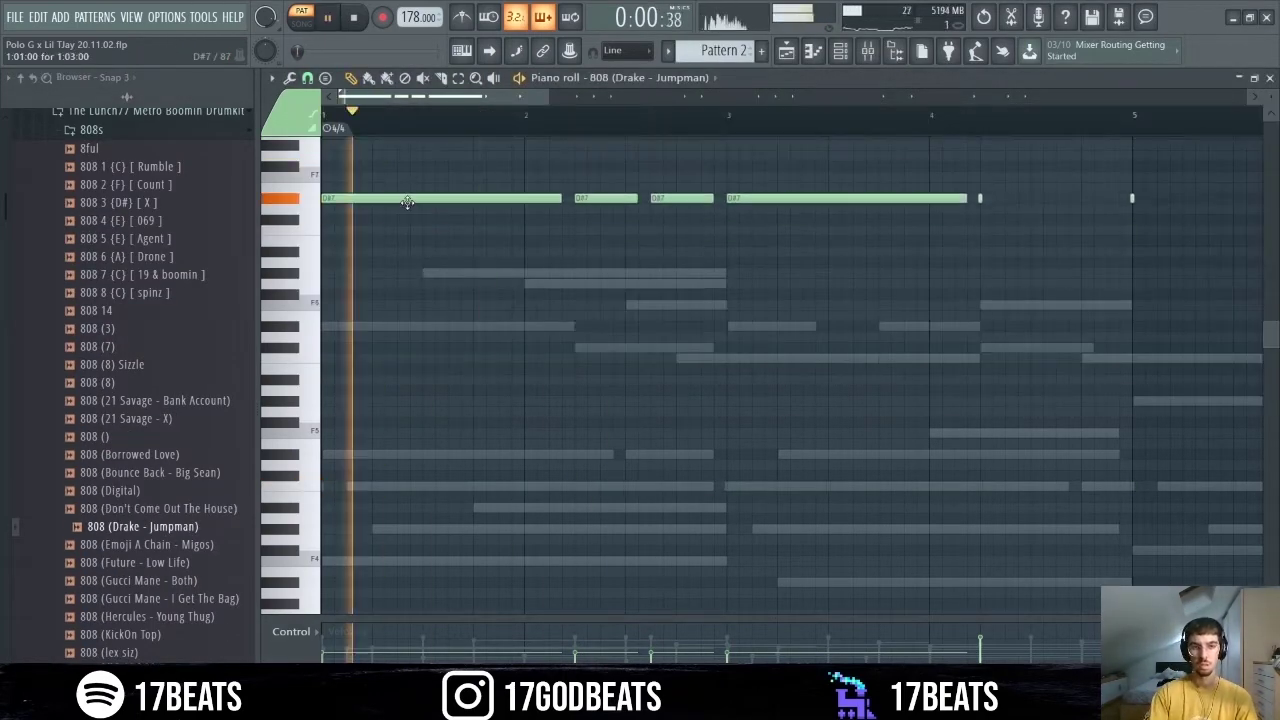
{"action": "scroll", "coordinate": [980, 367], "scroll_direction": "up", "scroll_amount": 2}
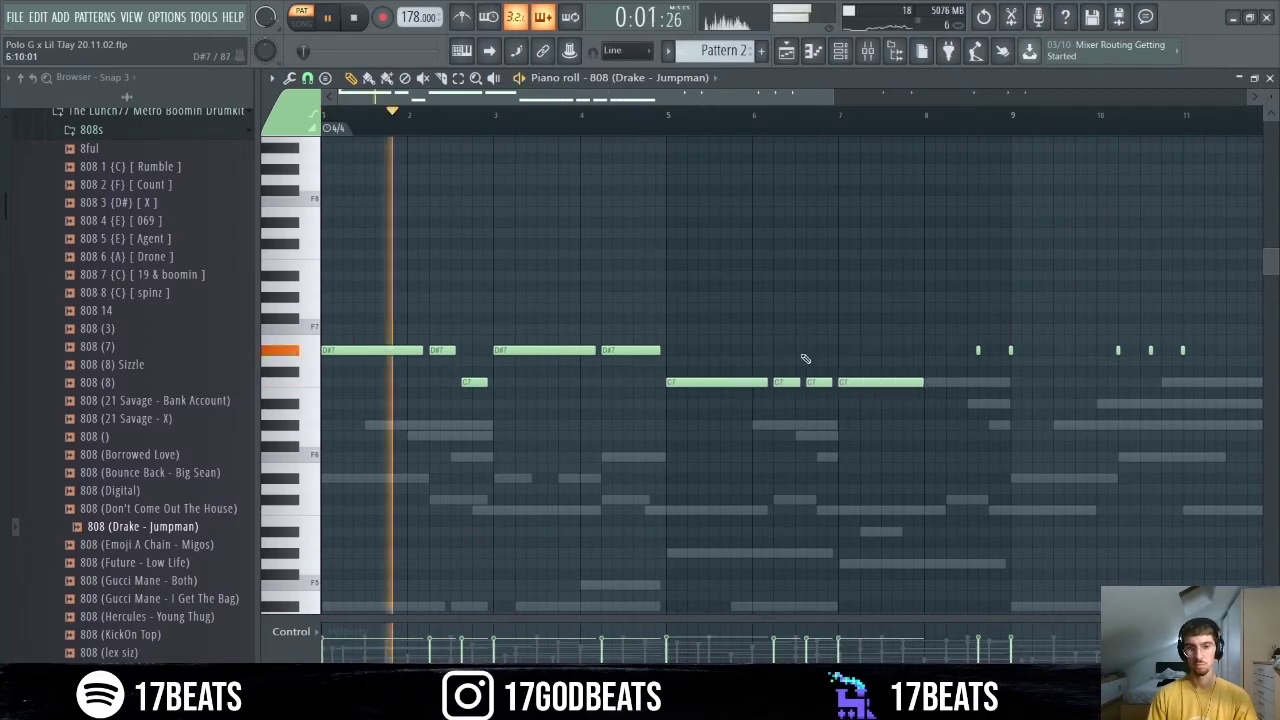
- Lengthen the 808 notes from bar 8 into bar 14 on D#7, with the short note before bar 11 on C7
{"action": "key", "text": "space"}
{"action": "key", "text": "space"}
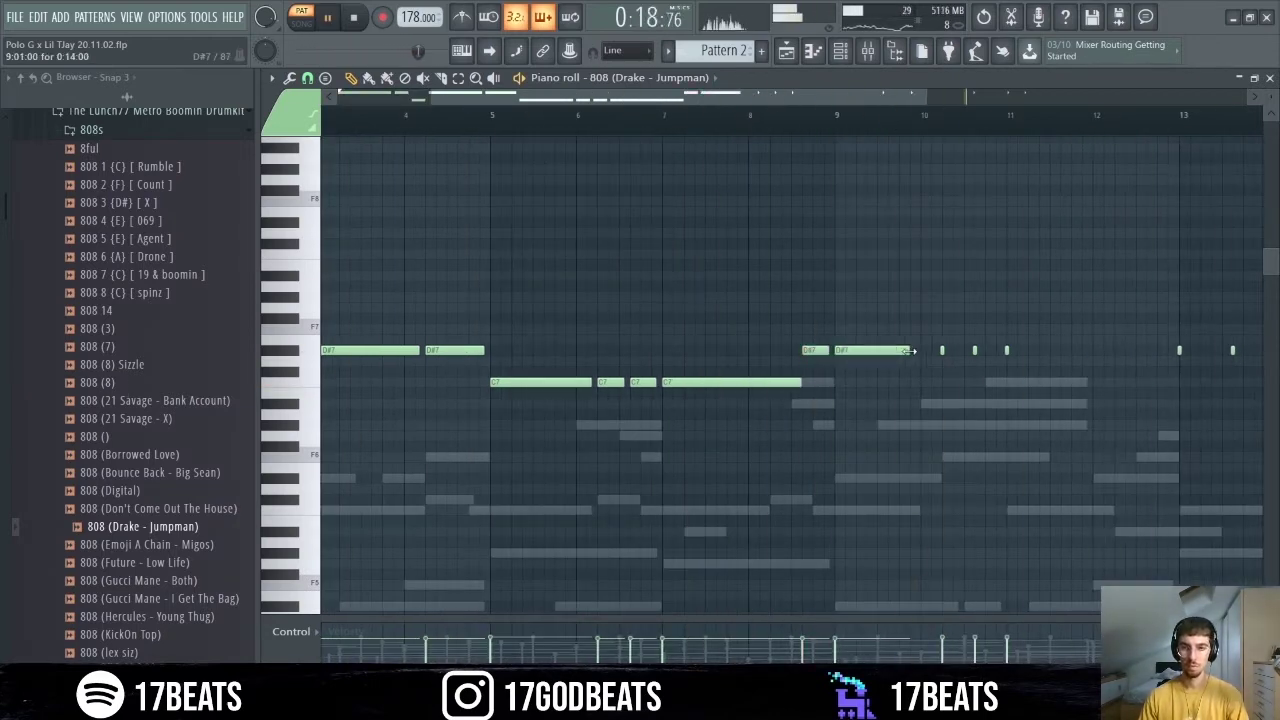
{"action": "scroll", "coordinate": [988, 390], "scroll_direction": "down", "scroll_amount": 1}
{"action": "left_click_drag", "start_coordinate": [906, 350], "coordinate": [1011, 350]}
{"action": "left_click", "coordinate": [797, 114]}
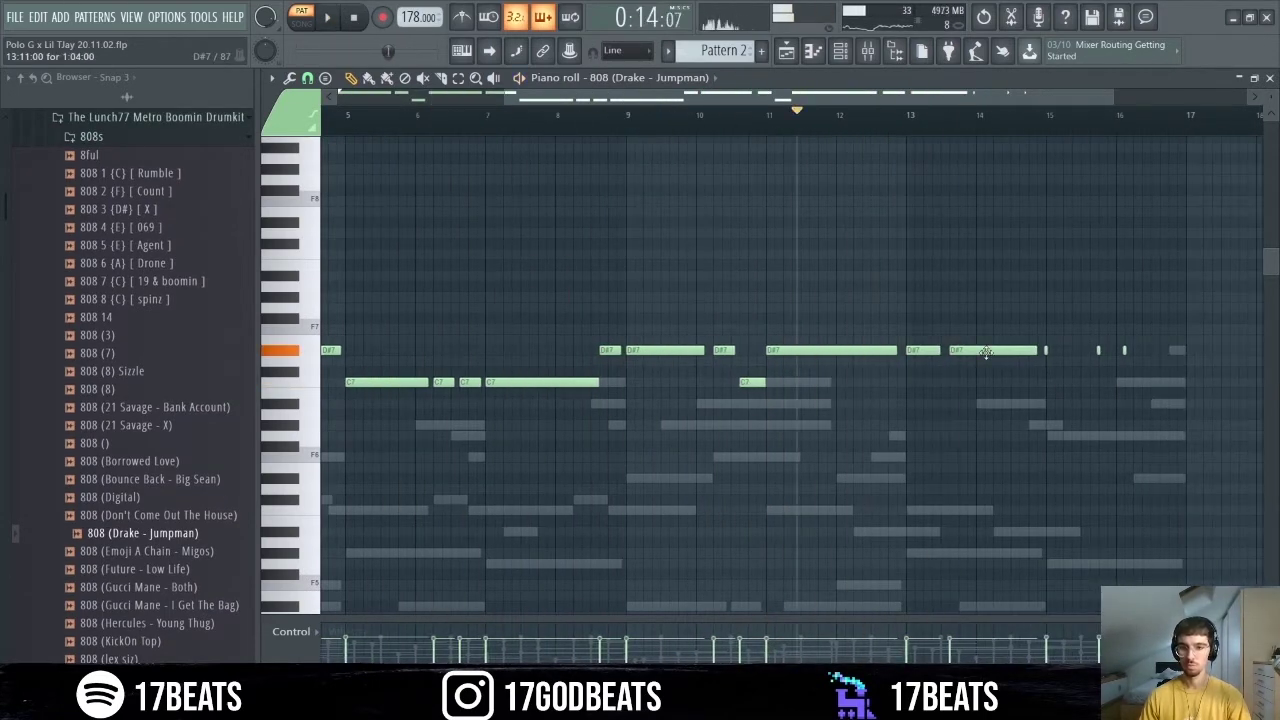
- Compare the 808 line with the kick notes and finish lengthening its notes through bar 16
{"action": "left_click", "coordinate": [650, 78]}
{"action": "left_click", "coordinate": [645, 123]}
{"action": "left_click", "coordinate": [650, 78]}
{"action": "left_click", "coordinate": [645, 109]}
{"action": "left_click_drag", "start_coordinate": [1128, 254], "coordinate": [1185, 254]}
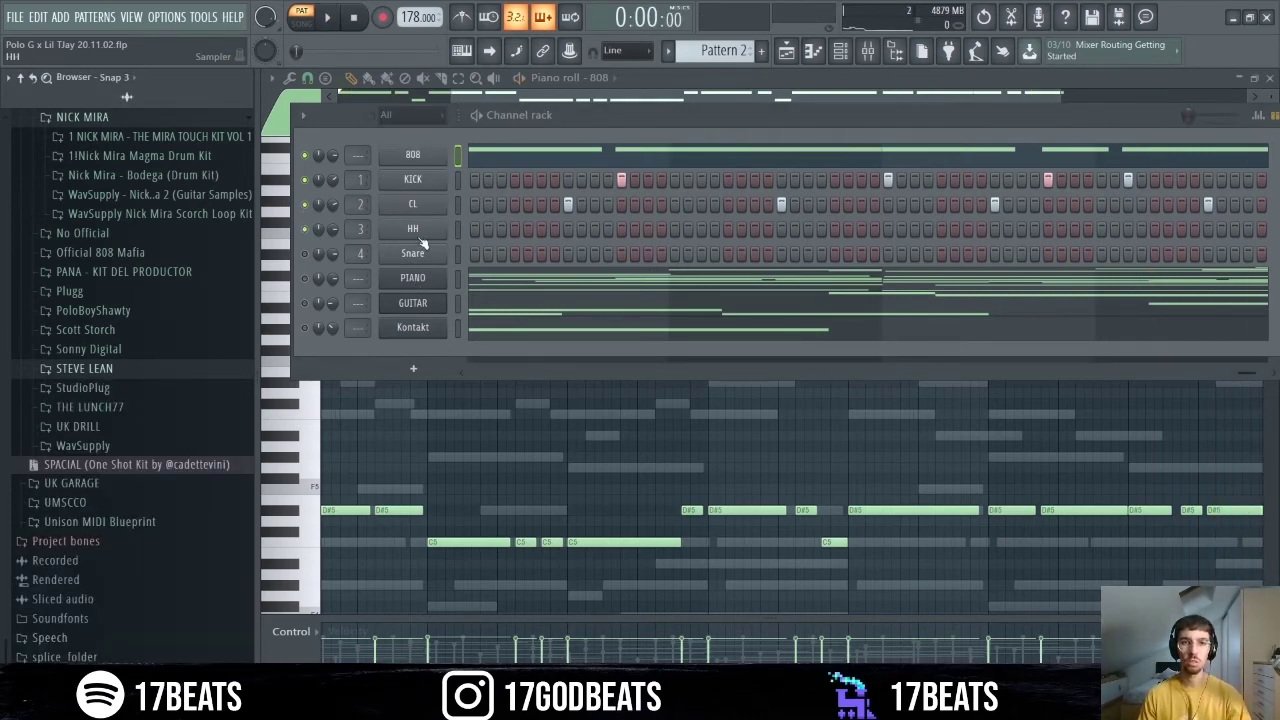
- Open the HH channel's piano roll and place C5 hi-hats on steps 1, 7 and 13 of bar 1
{"action": "left_click", "coordinate": [431, 234]}
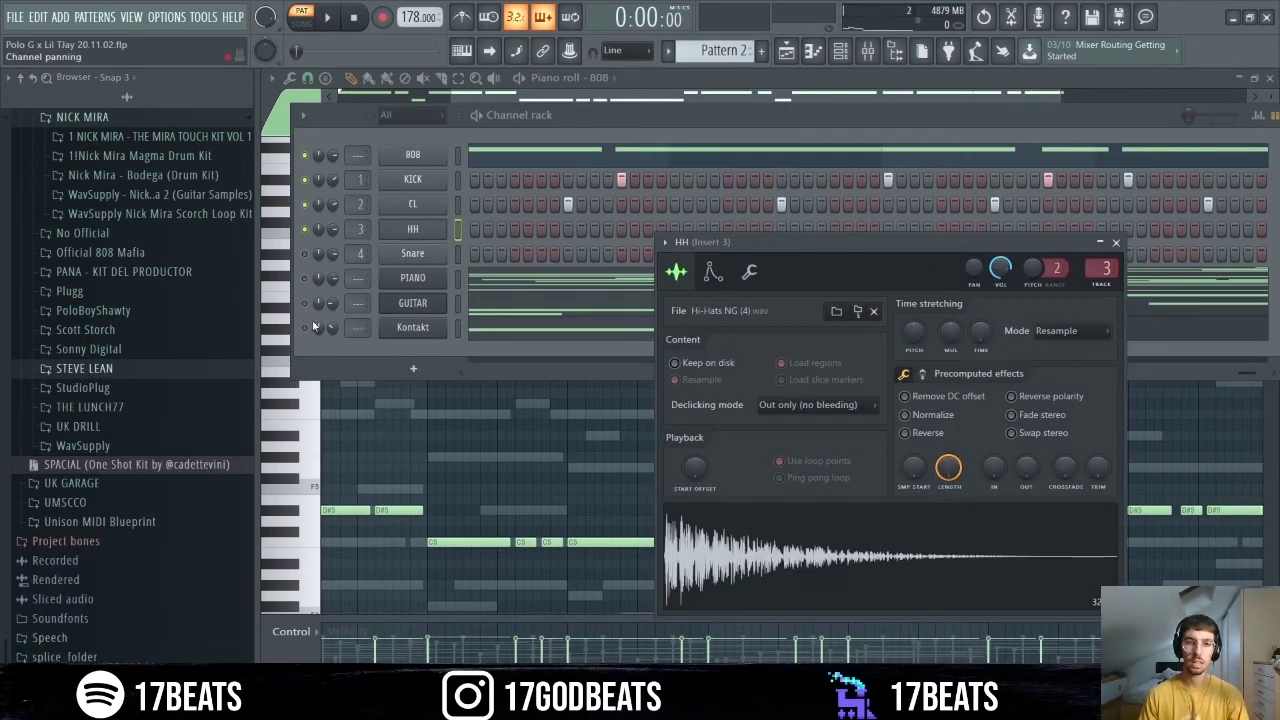
{"action": "right_click", "coordinate": [438, 232]}
{"action": "left_click", "coordinate": [478, 230]}
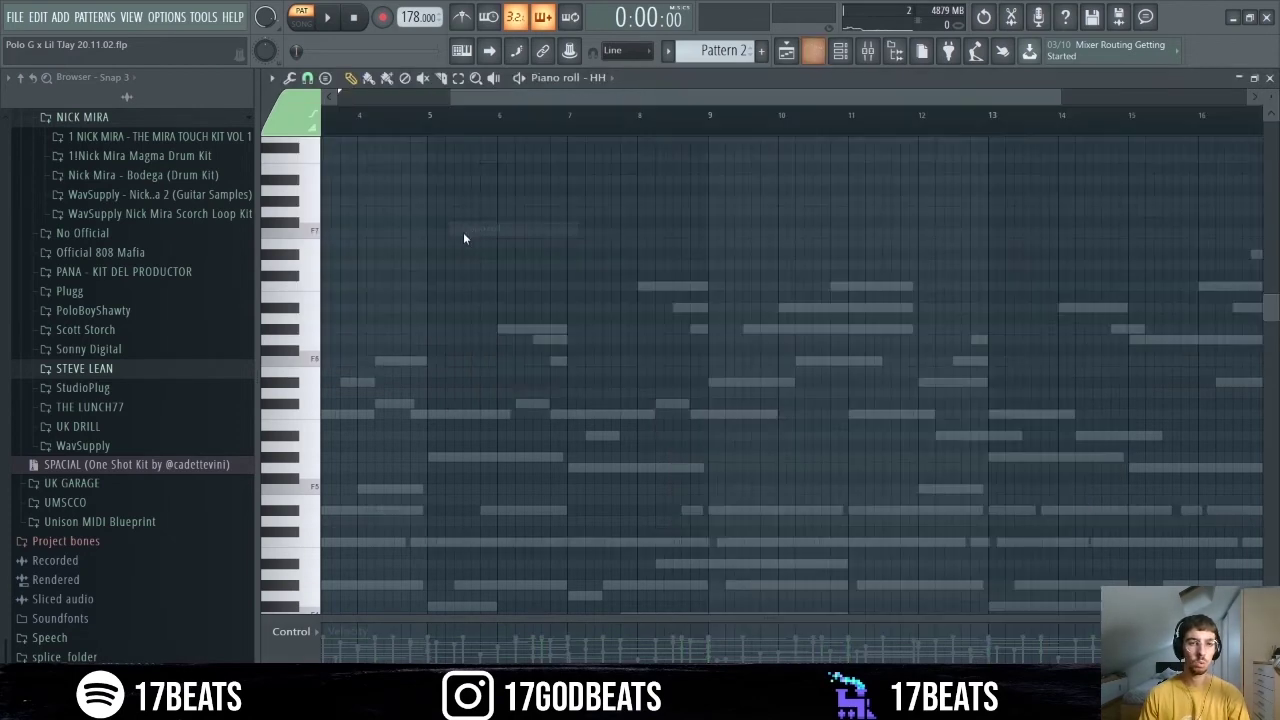
{"action": "left_click_drag", "start_coordinate": [630, 99], "coordinate": [517, 100]}
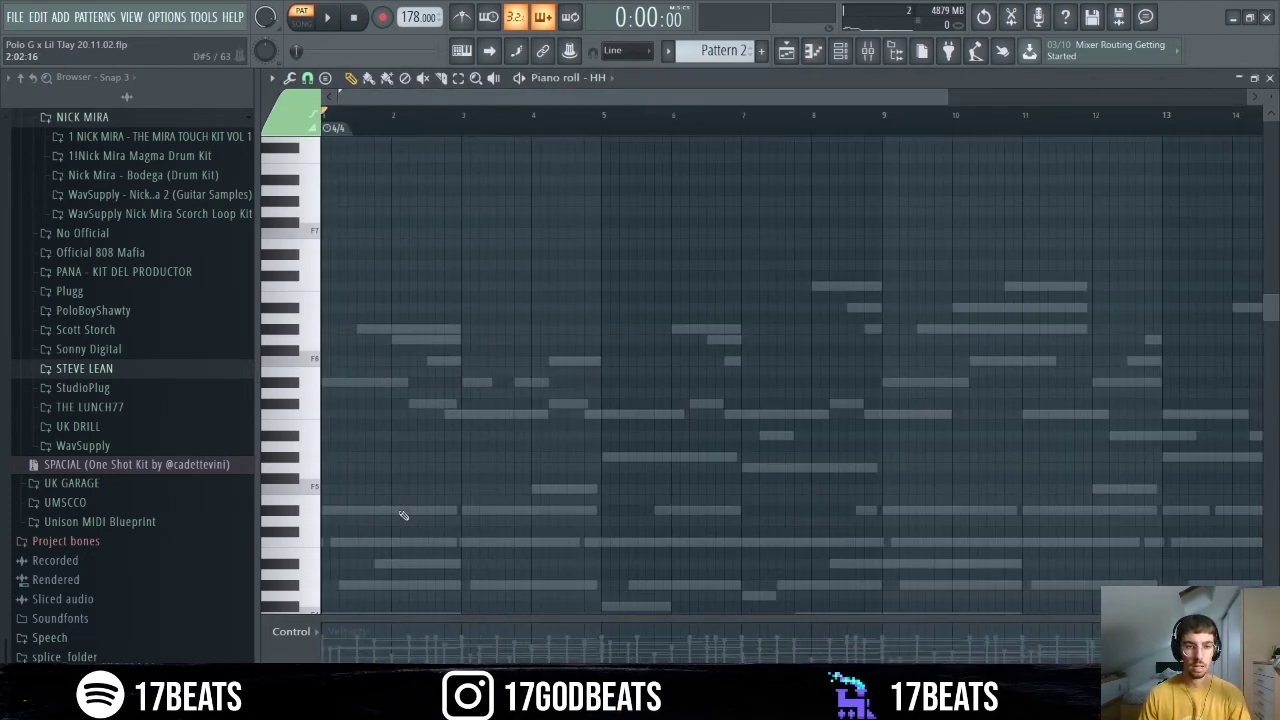
{"action": "scroll", "coordinate": [338, 531], "scroll_direction": "down", "scroll_amount": 3}
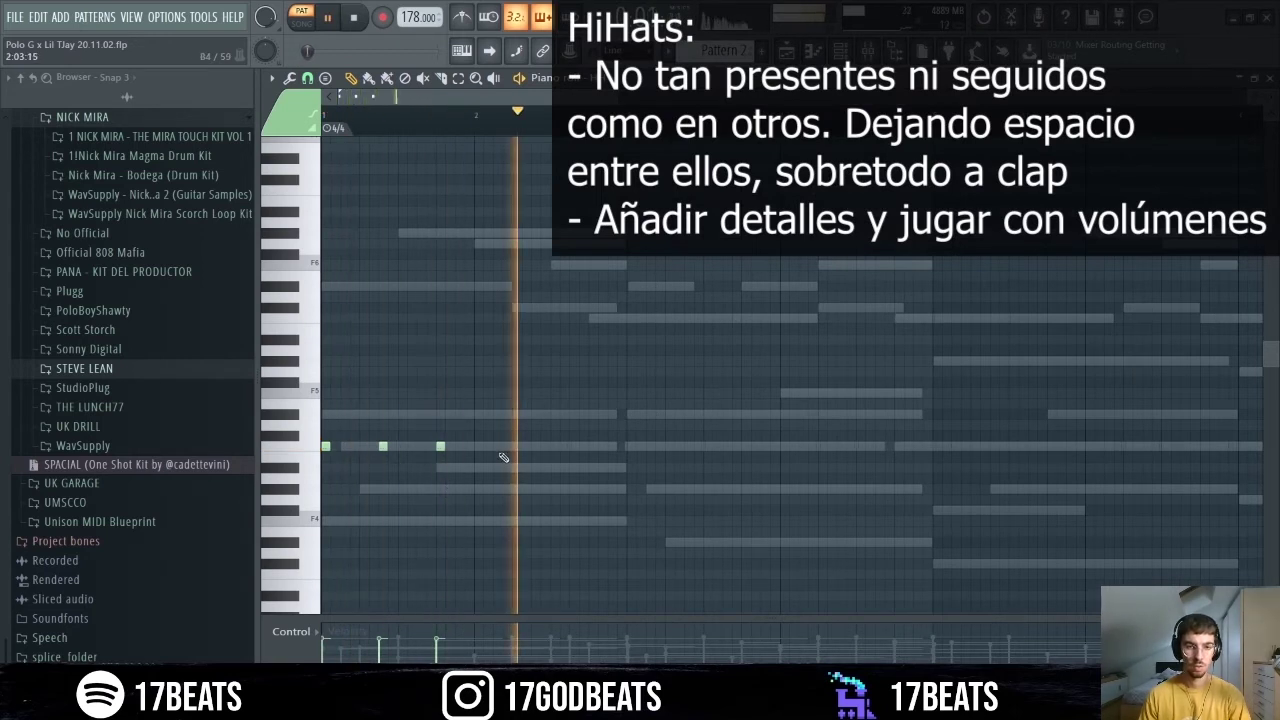
- Add C5 hi-hats on steps 1, 5, 7 and 13 of bar 3 and on step 11 of bar 2 during playback
{"action": "key", "text": "space"}
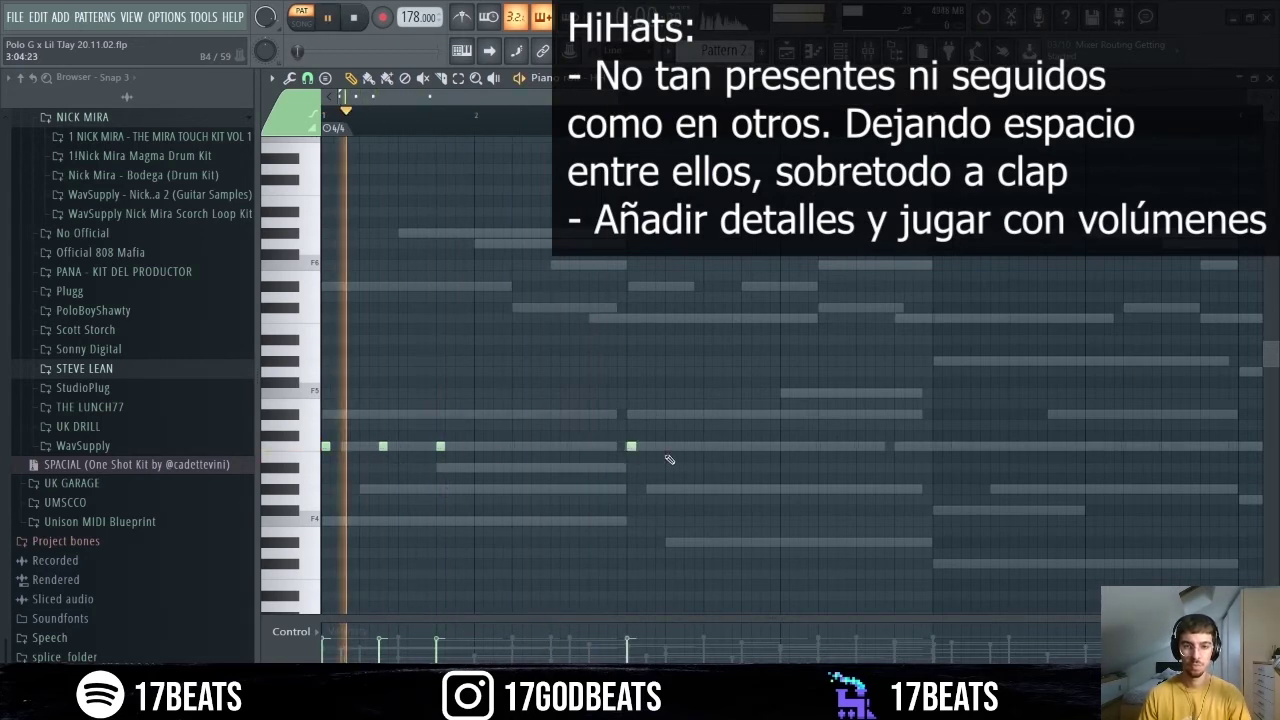
{"action": "left_click", "coordinate": [669, 446]}
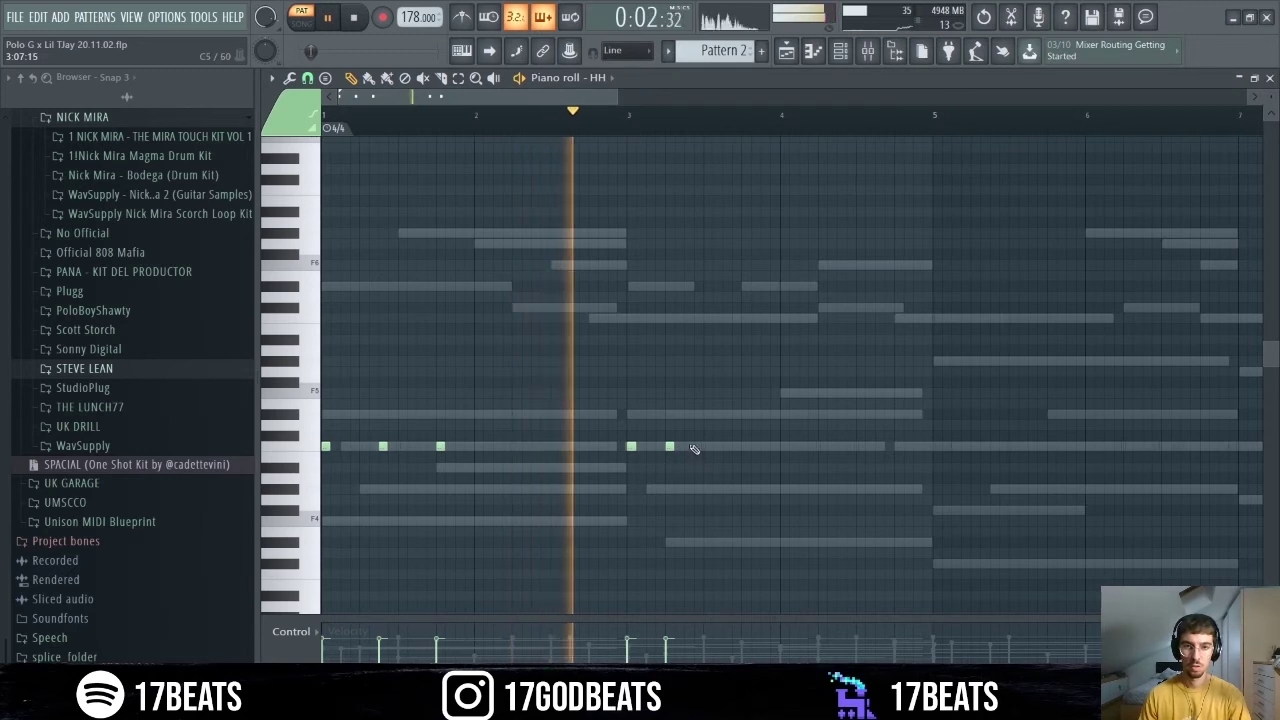
{"action": "left_click", "coordinate": [688, 446]}
{"action": "key", "text": "space"}
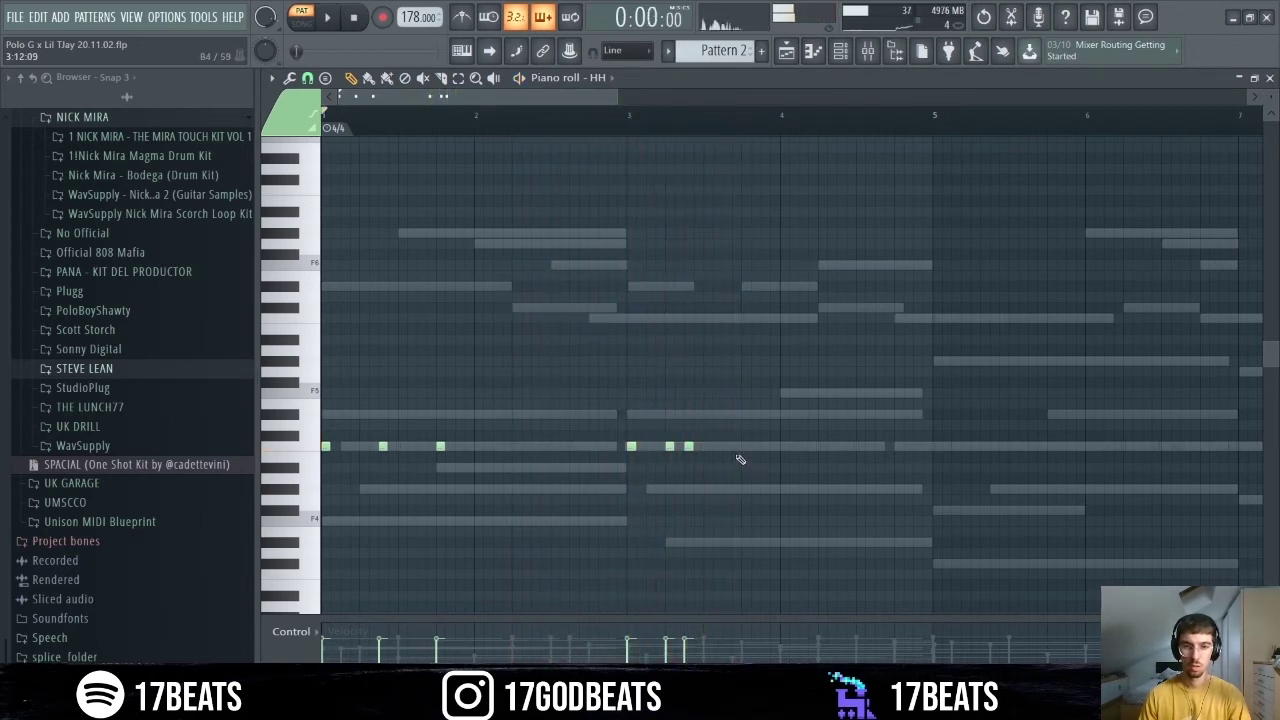
{"action": "key", "text": "space"}
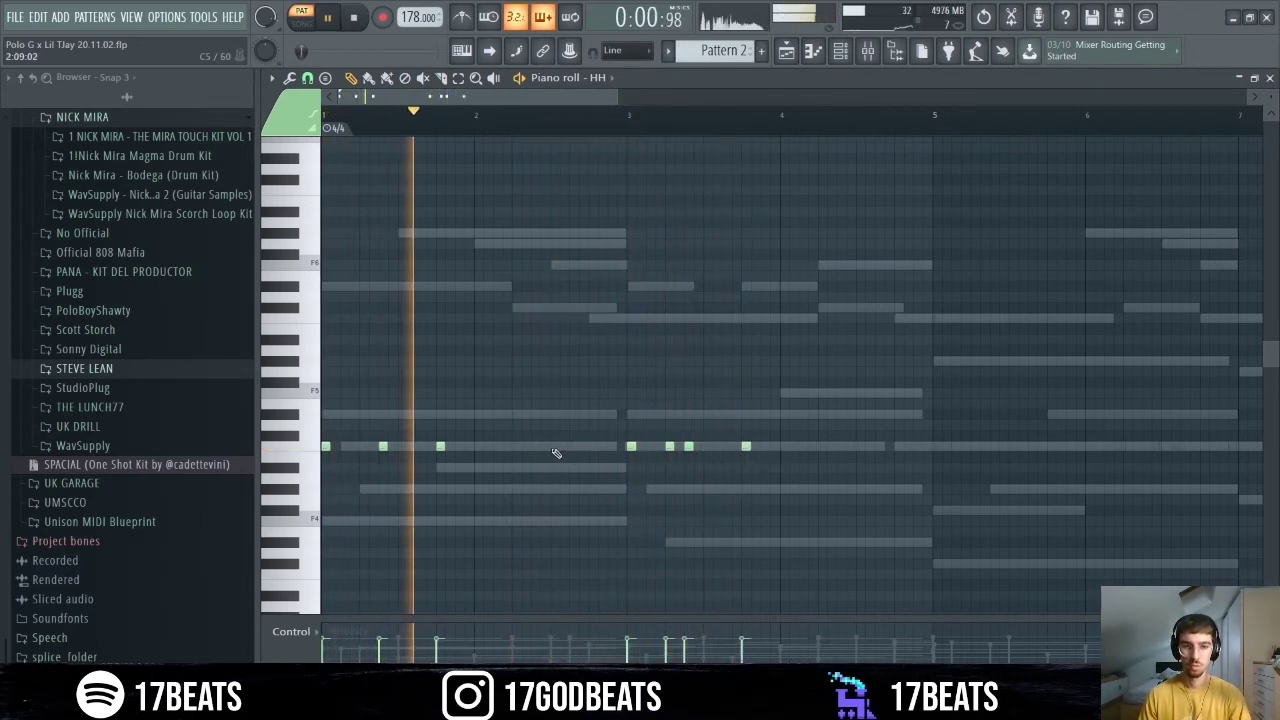
{"action": "left_click", "coordinate": [554, 446]}
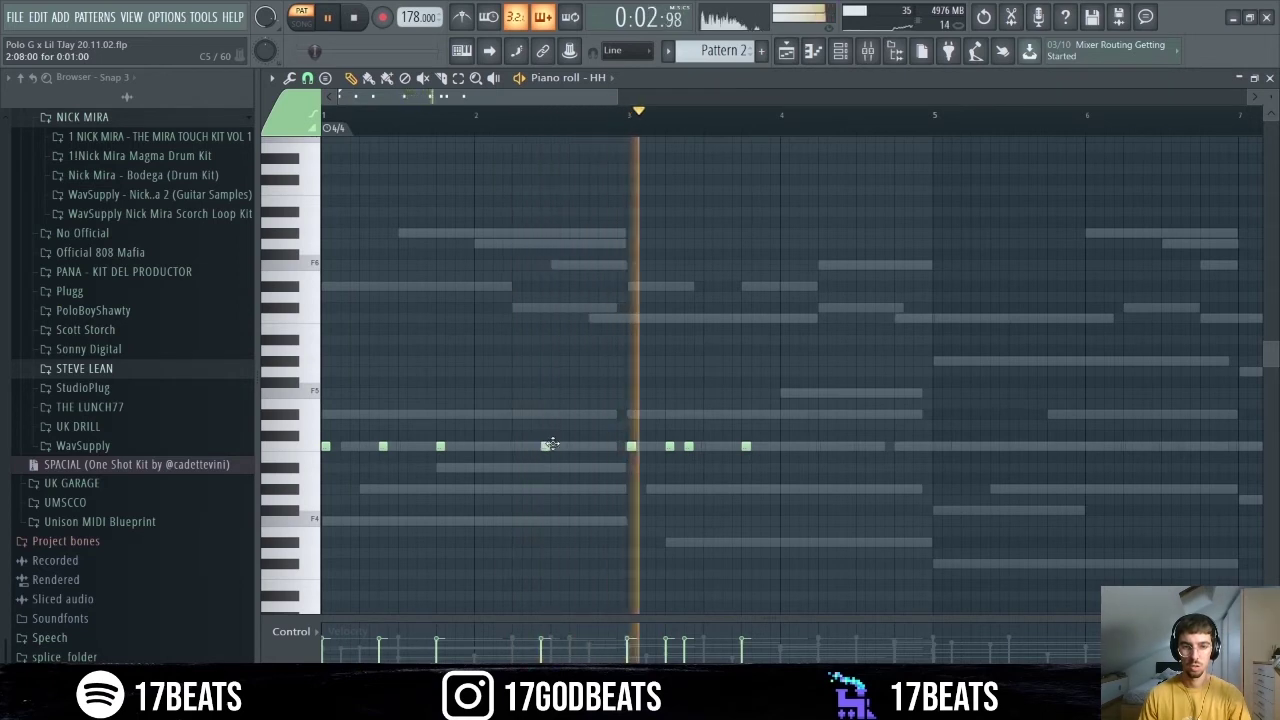
{"action": "mouse_move", "coordinate": [553, 445]}
{"action": "left_mouse_down"}
{"action": "mouse_move", "coordinate": [580, 446]}
{"action": "mouse_move", "coordinate": [568, 447]}
{"action": "left_mouse_up"}
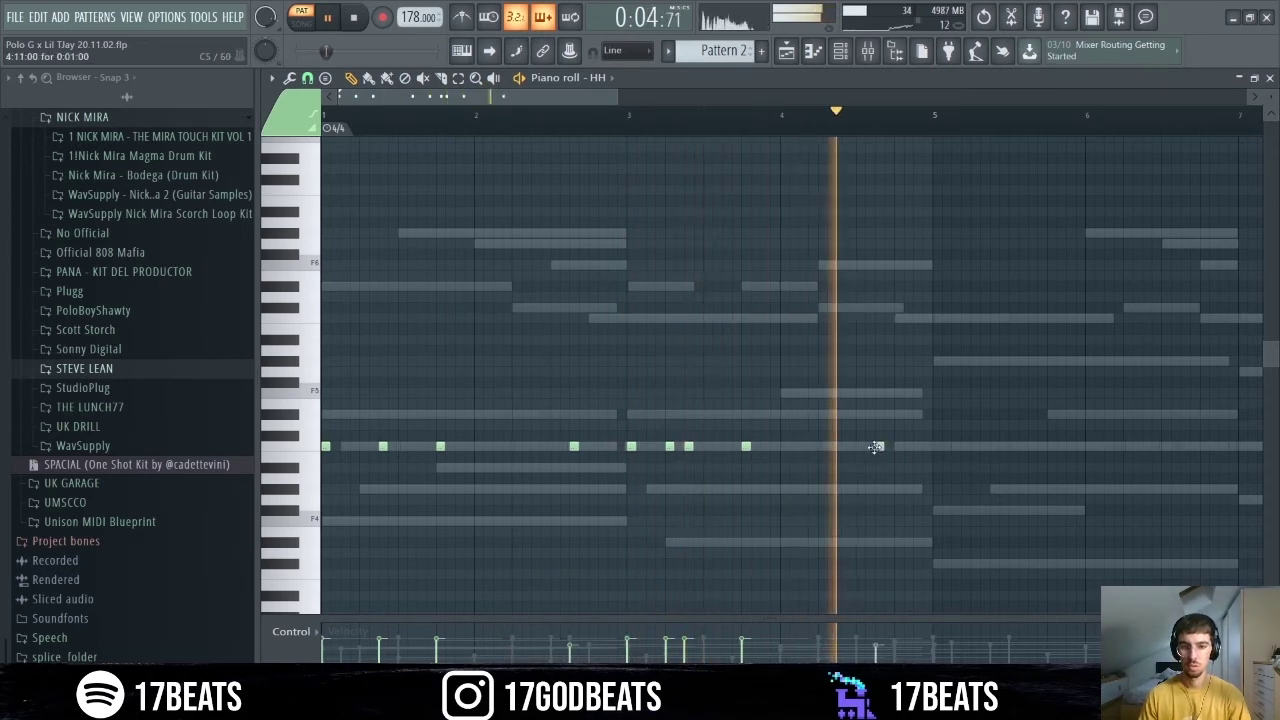
- Add C5 hi-hats on step 11 of bar 4 and on steps 1, 3, 7 and 13 of bar 5
{"action": "left_click", "coordinate": [879, 446]}
{"action": "left_click", "coordinate": [937, 446]}
{"action": "left_click", "coordinate": [994, 446]}
{"action": "left_click", "coordinate": [1051, 446]}
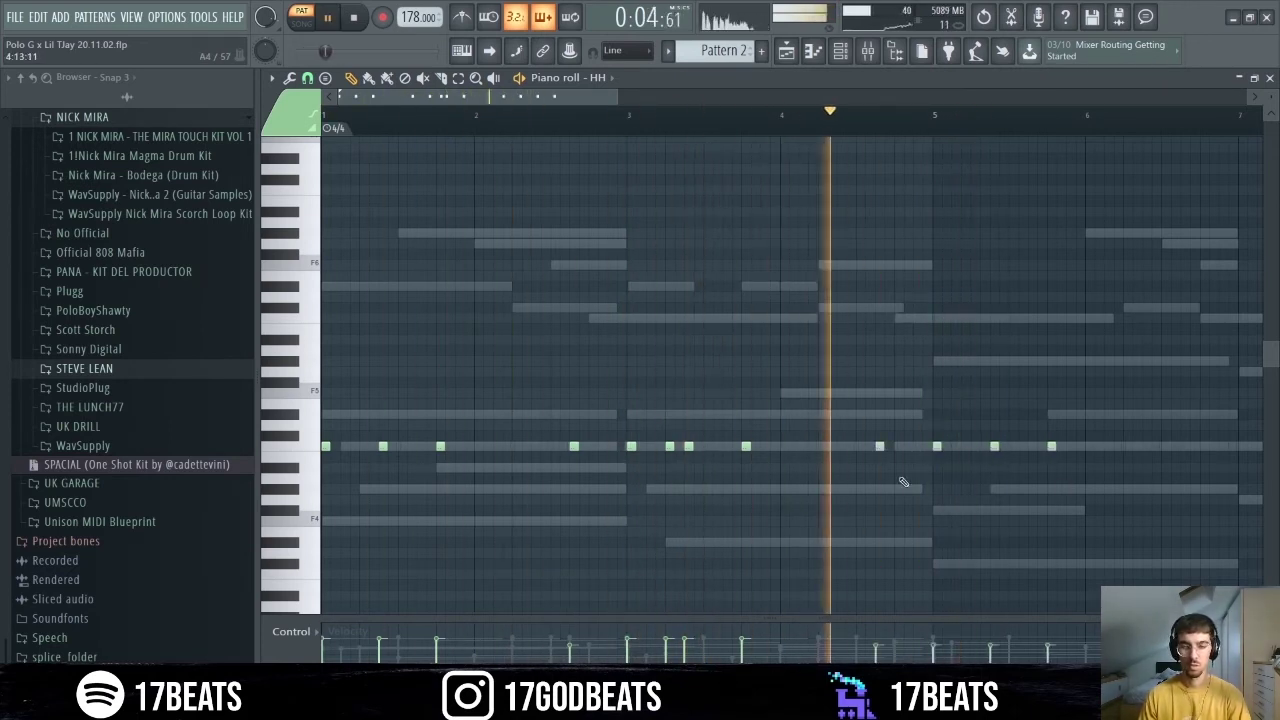
{"action": "left_click", "coordinate": [956, 446]}
- Add C5 hi-hats on step 15 of bar 6, steps 1, 3, 7 and 13 of bar 7, and step 1 of bar 9
{"action": "scroll", "coordinate": [659, 92], "scroll_direction": "down", "scroll_amount": 2}
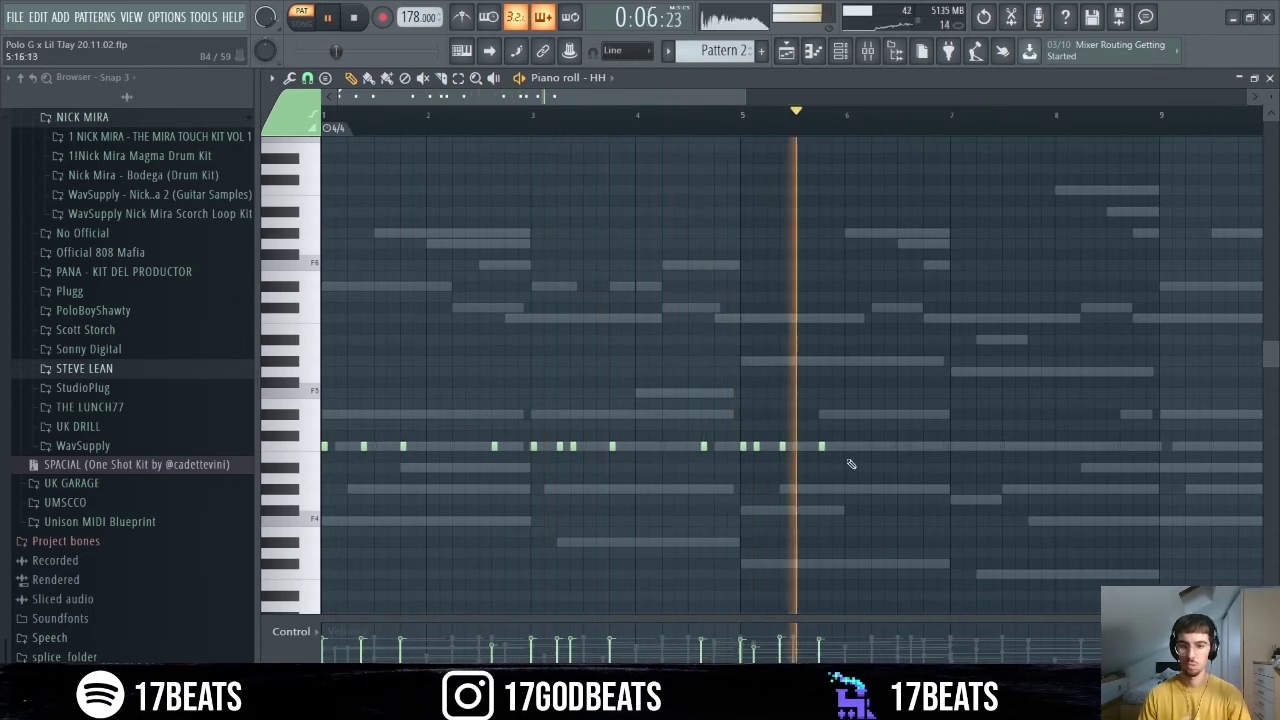
{"action": "left_click", "coordinate": [941, 446]}
{"action": "left_click", "coordinate": [954, 446]}
{"action": "left_click", "coordinate": [966, 446]}
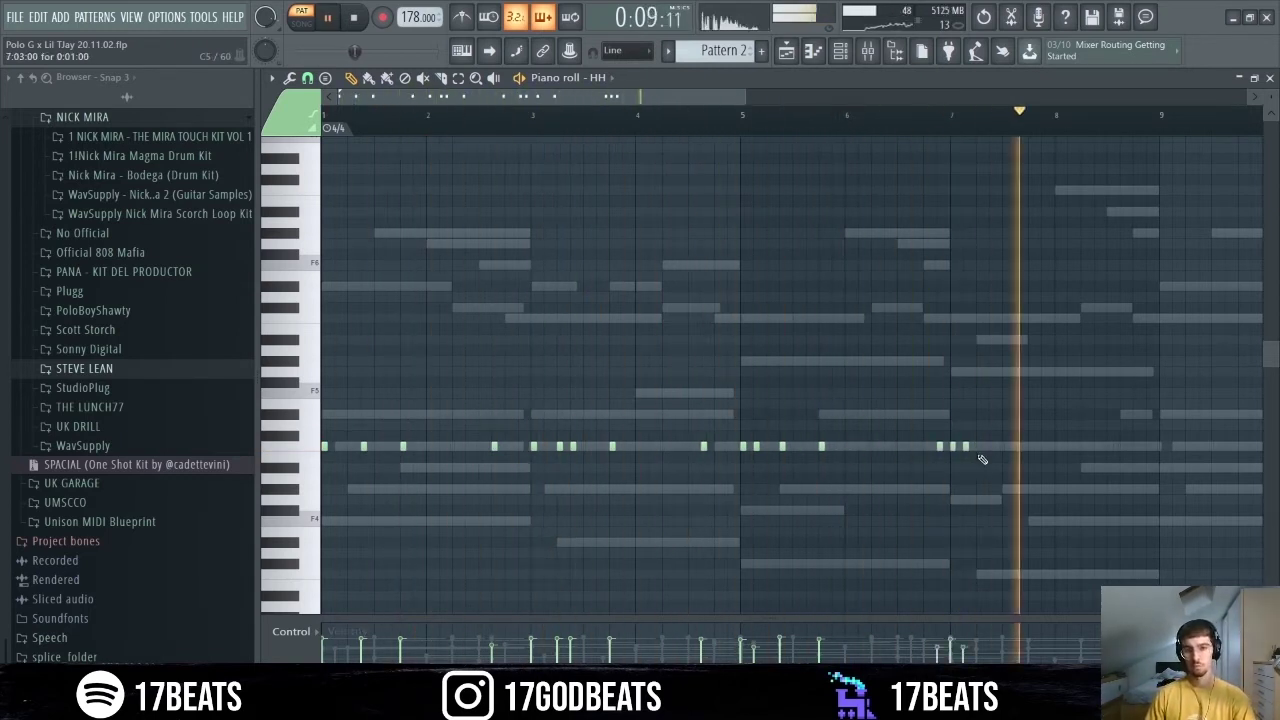
{"action": "left_click", "coordinate": [991, 446]}
{"action": "left_click", "coordinate": [1031, 446]}
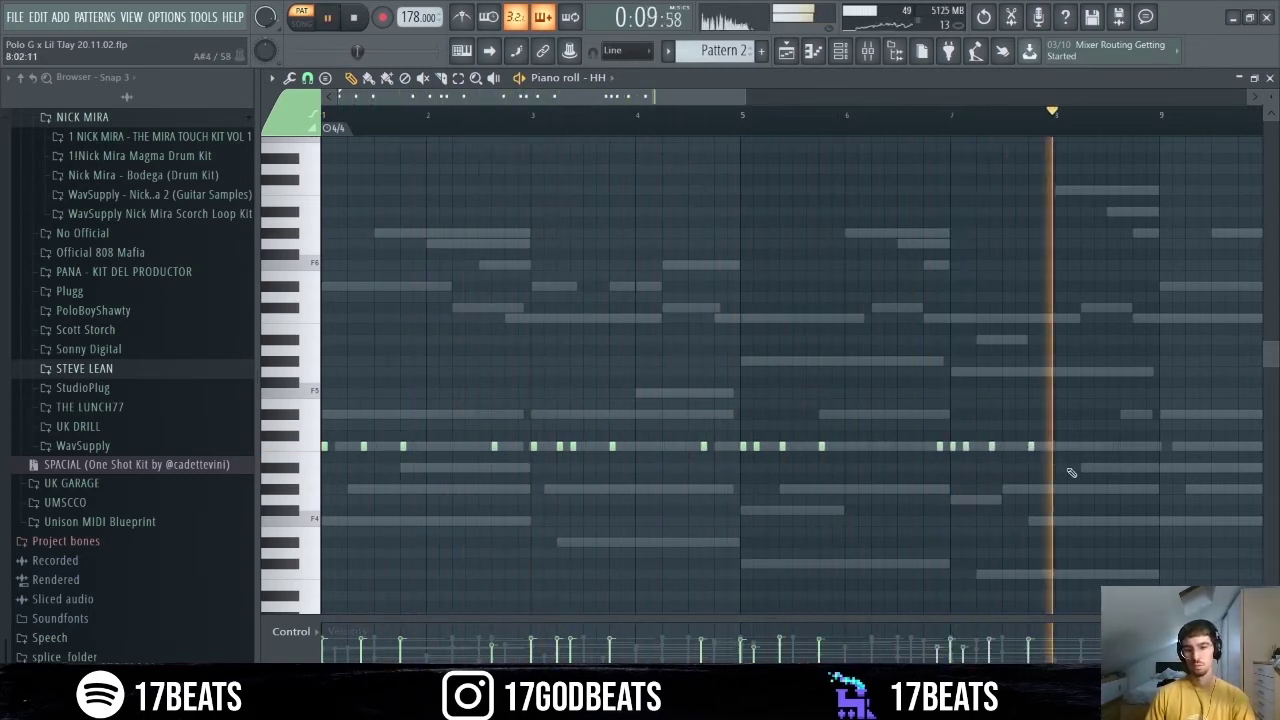
{"action": "left_click", "coordinate": [1160, 446]}
- Set the snap to 1/2 step and paint a four-note C5 hi-hat roll with rising velocities leading into step 13 of bar 1
{"action": "scroll", "coordinate": [410, 96], "scroll_direction": "down", "scroll_amount": 1}
{"action": "left_click", "coordinate": [368, 78]}
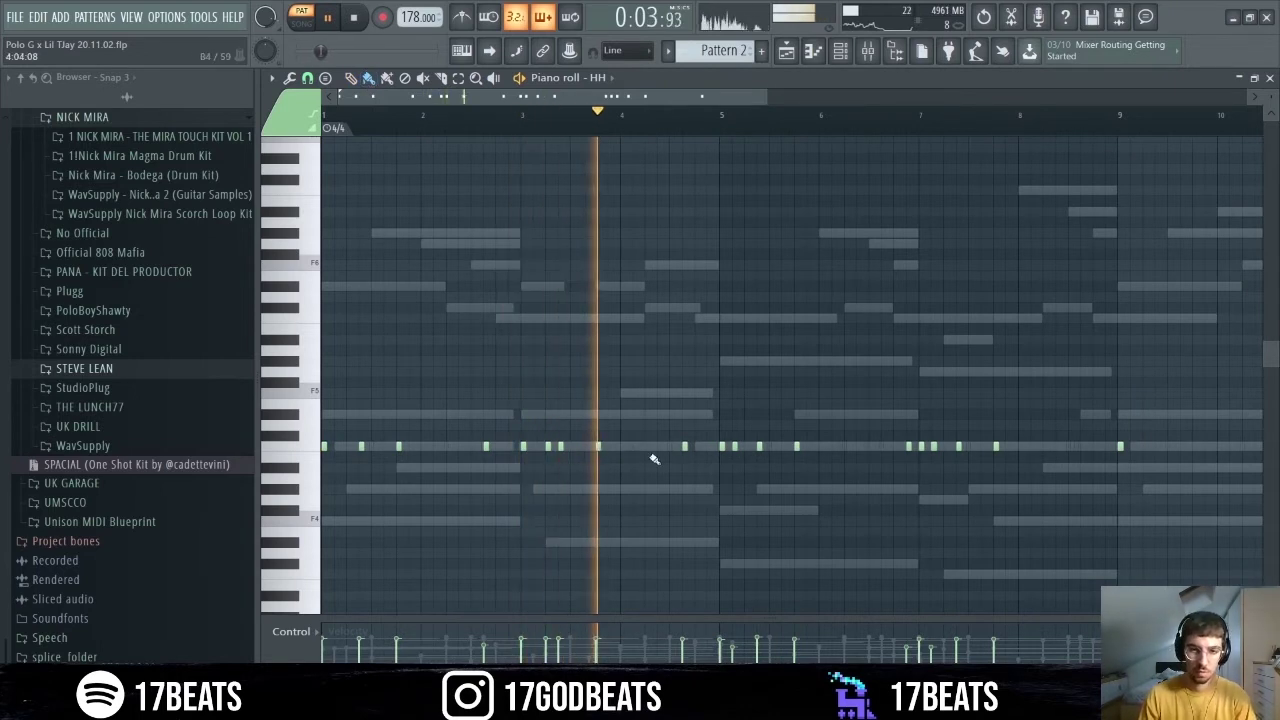
{"action": "key", "text": "space"}
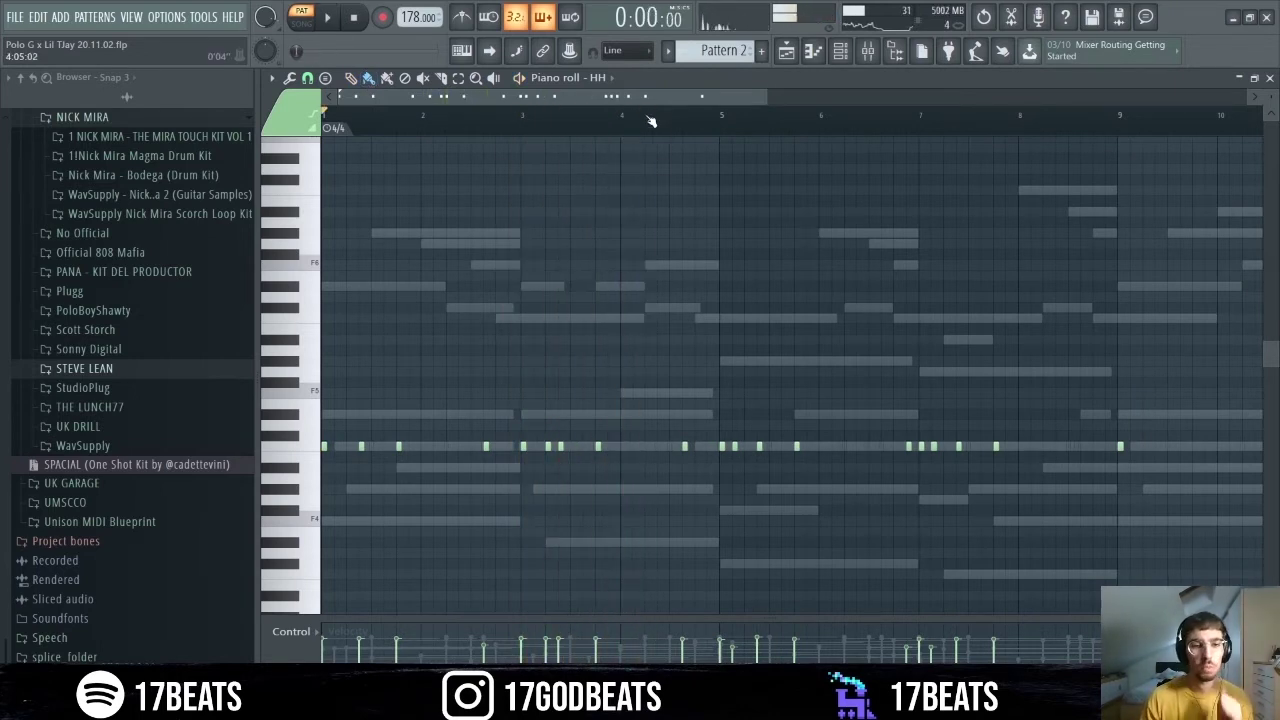
{"action": "left_click", "coordinate": [307, 79]}
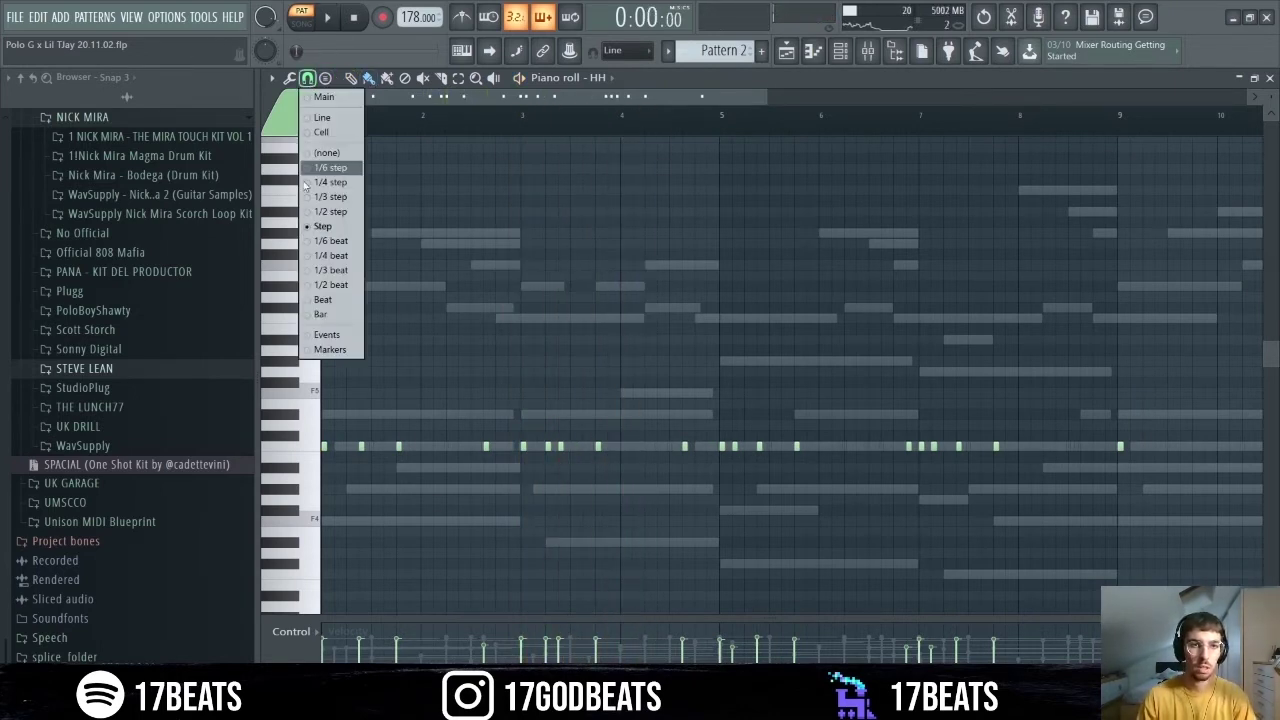
{"action": "left_click", "coordinate": [325, 212]}
{"action": "scroll", "coordinate": [380, 123], "scroll_direction": "up", "scroll_amount": 5}
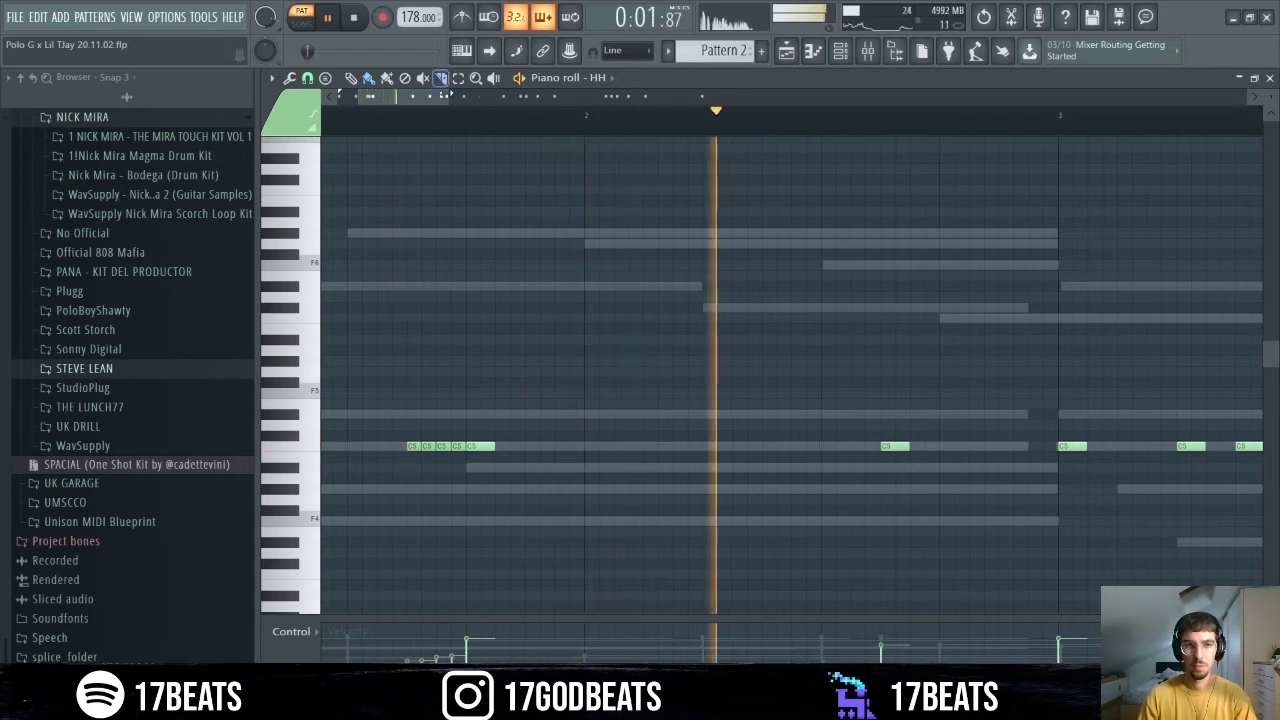
- Complete the hi-hat pattern through bar 16 with short rolls and lower A4 notes in bars 10 and 15, and play it back
{"action": "left_click_drag", "start_coordinate": [449, 98], "coordinate": [520, 102]}
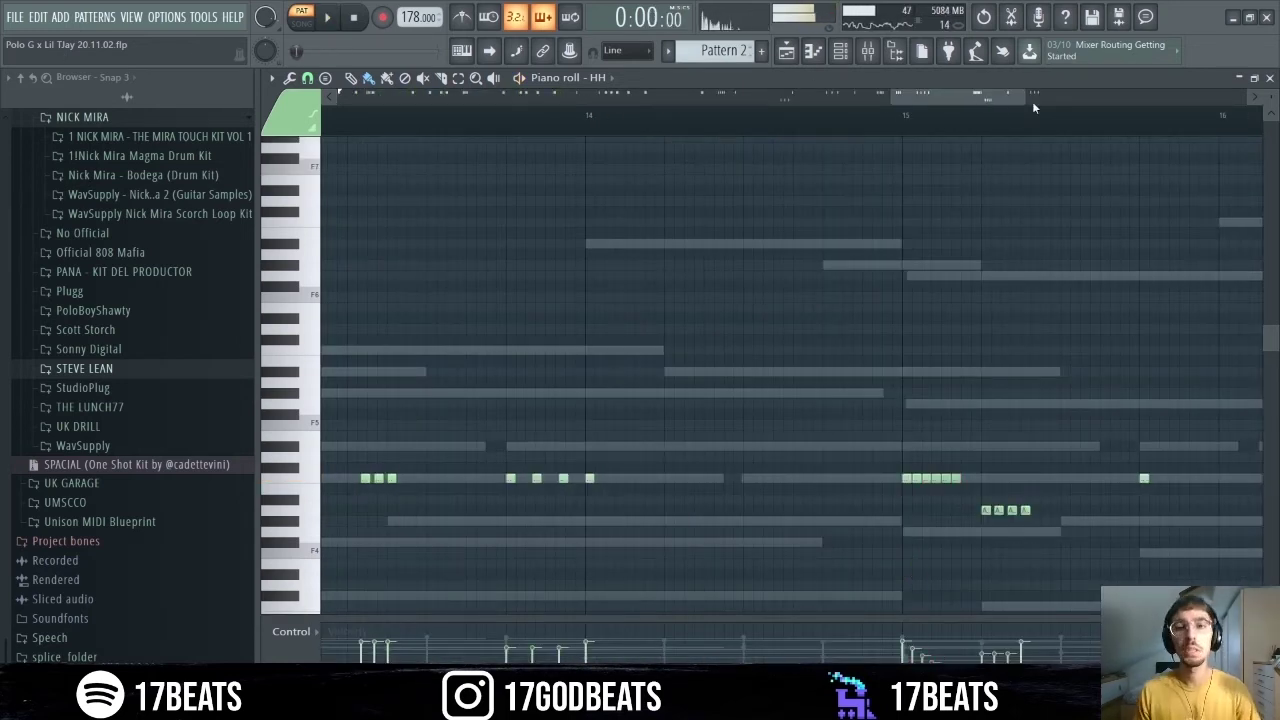
{"action": "left_click_drag", "start_coordinate": [894, 99], "coordinate": [470, 97]}
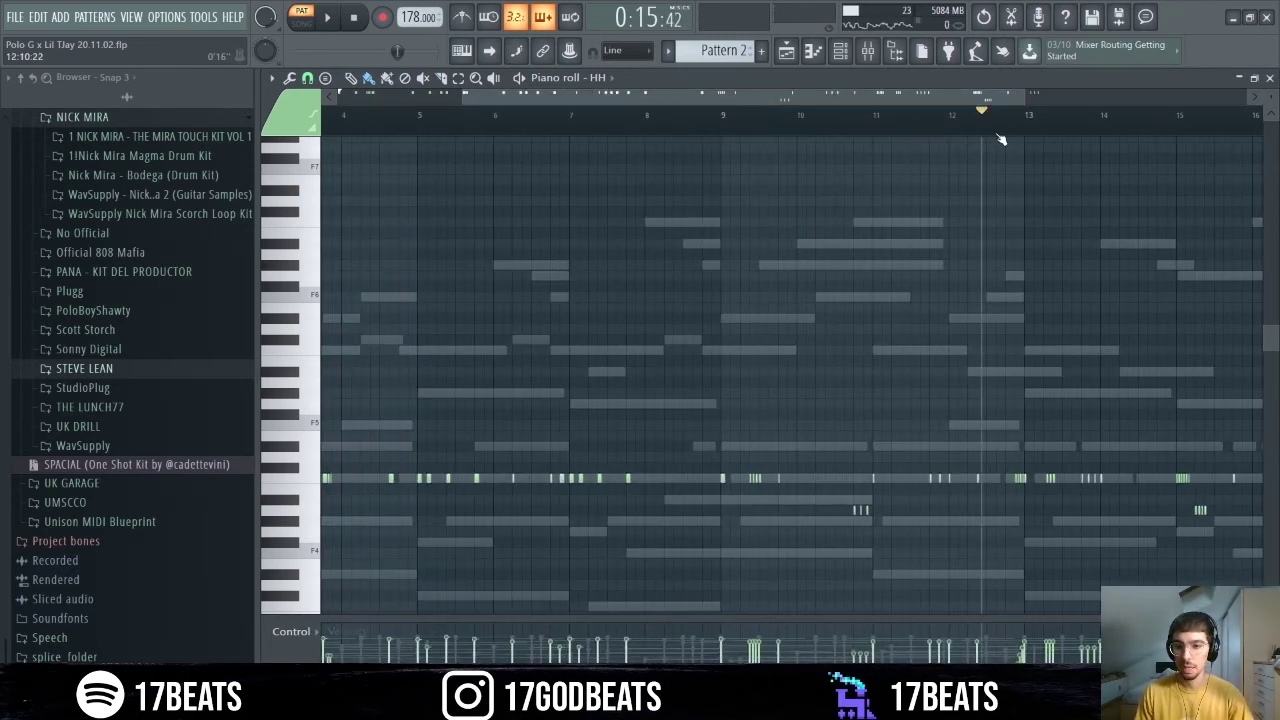
{"action": "key", "text": "space"}
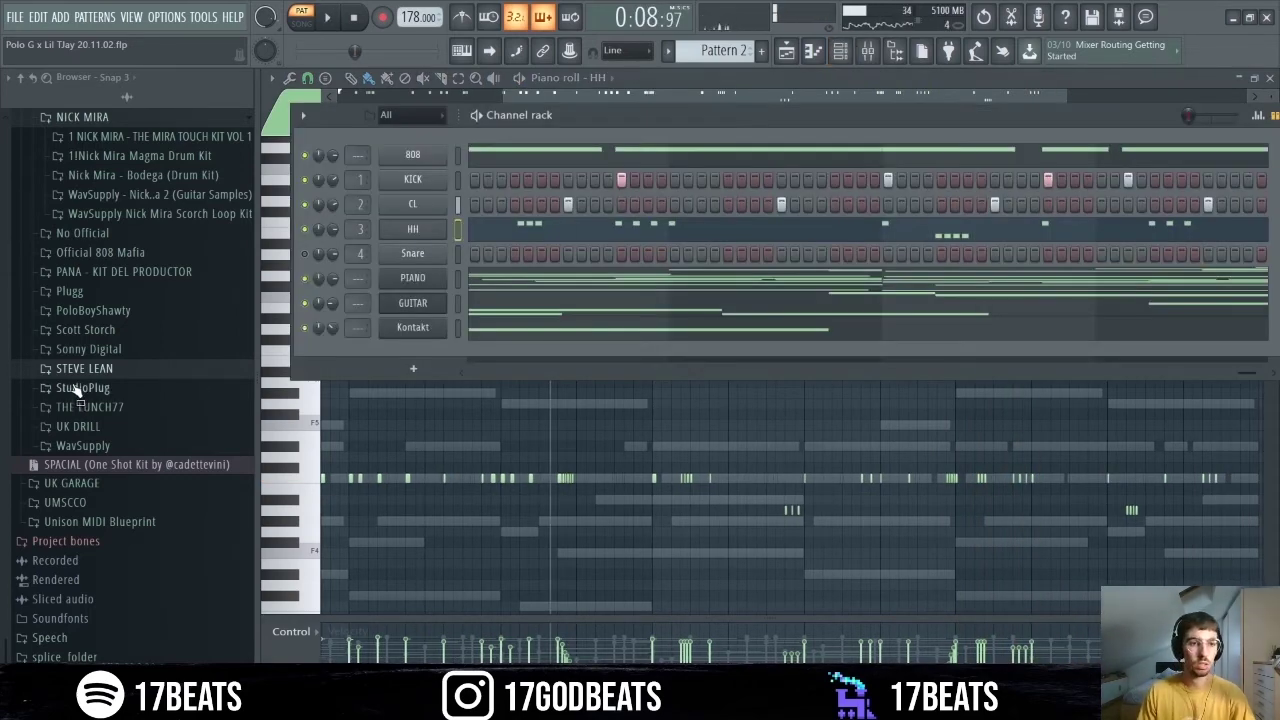
- Add Open Hats NG (2) from the Steve Lean - Next Gen kit as a channel below HH and audition other open hats
{"action": "left_click", "coordinate": [76, 378]}
{"action": "left_click", "coordinate": [104, 484]}
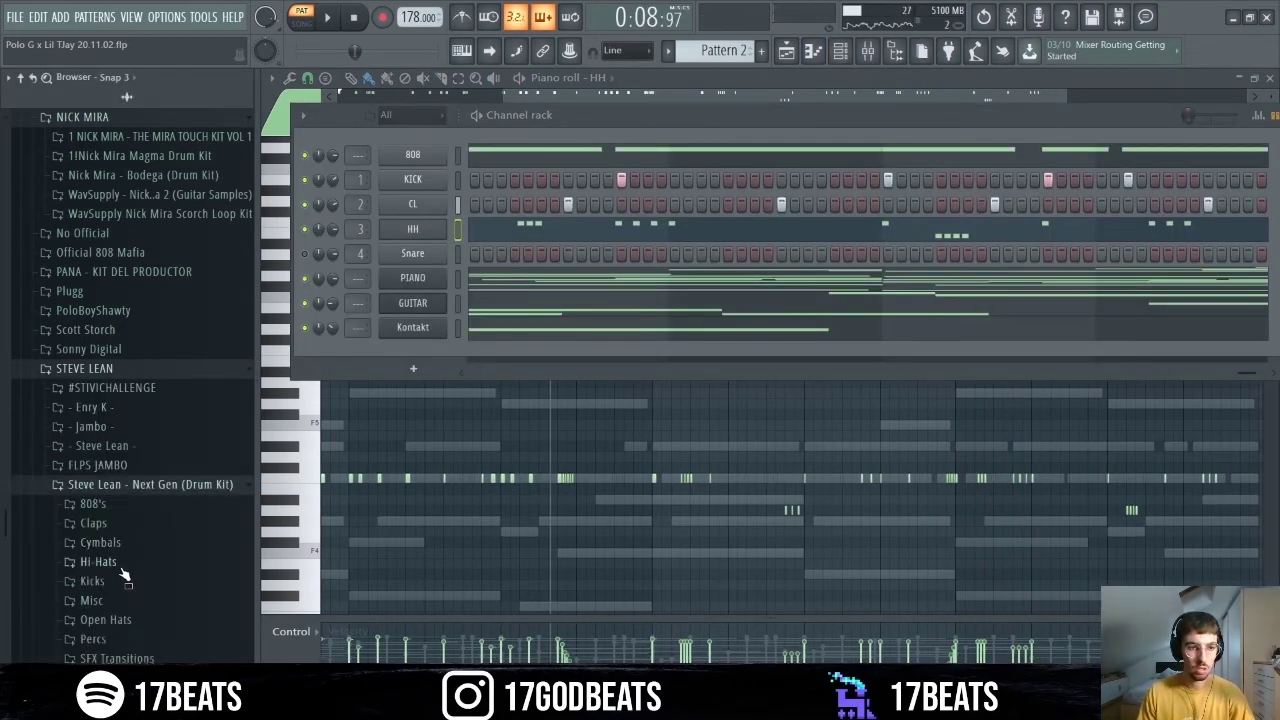
{"action": "left_click", "coordinate": [105, 619]}
{"action": "left_click_drag", "start_coordinate": [128, 246], "coordinate": [414, 250]}
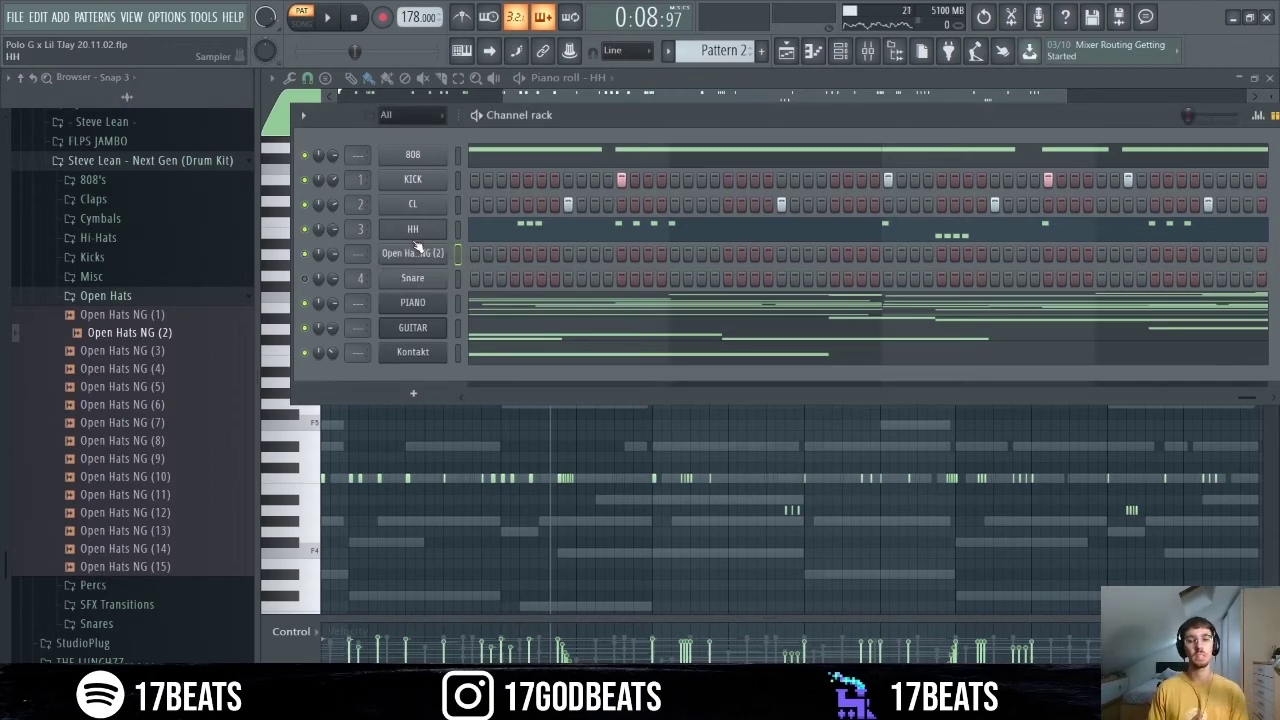
{"action": "left_click", "coordinate": [157, 349]}
{"action": "key", "text": "Down"}
{"action": "key", "text": "Down"}
- Place open hats on step 5 of bar 1, step 9 of bar 2, and steps 5 and 11 of bar 3 while checking playback
{"action": "left_click", "coordinate": [522, 255]}
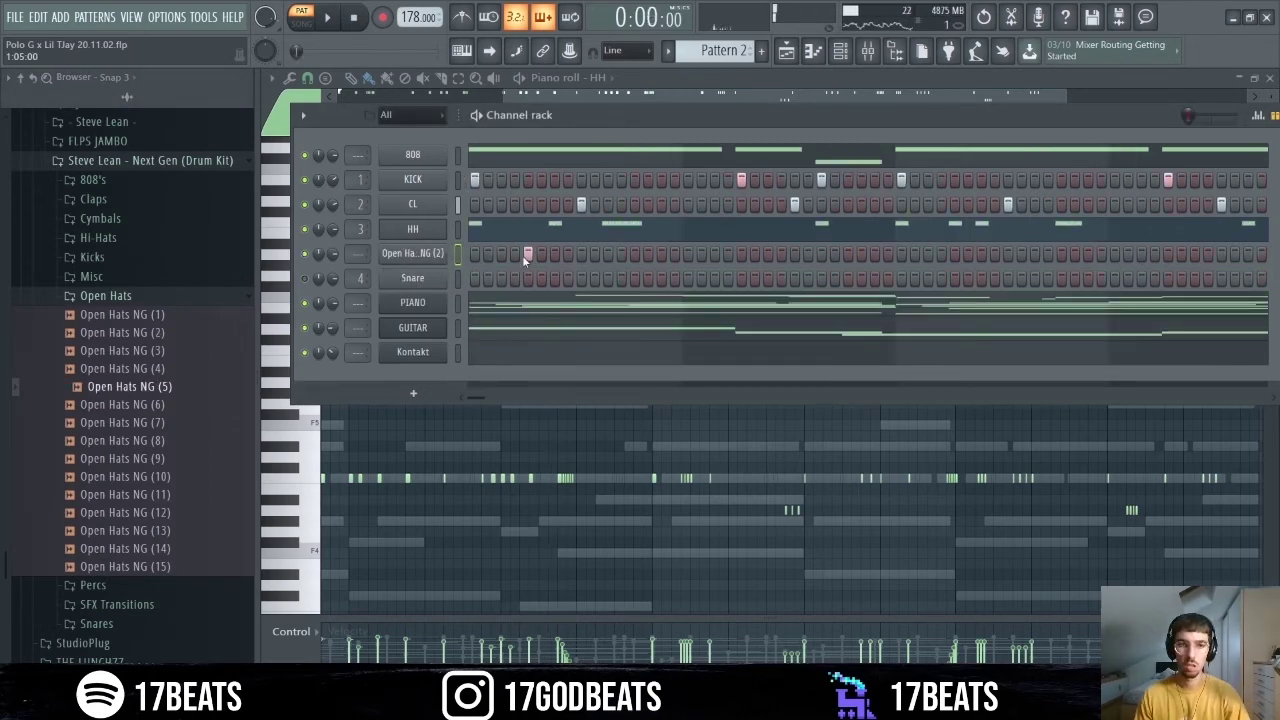
{"action": "key", "text": "space"}
{"action": "left_click", "coordinate": [794, 254]}
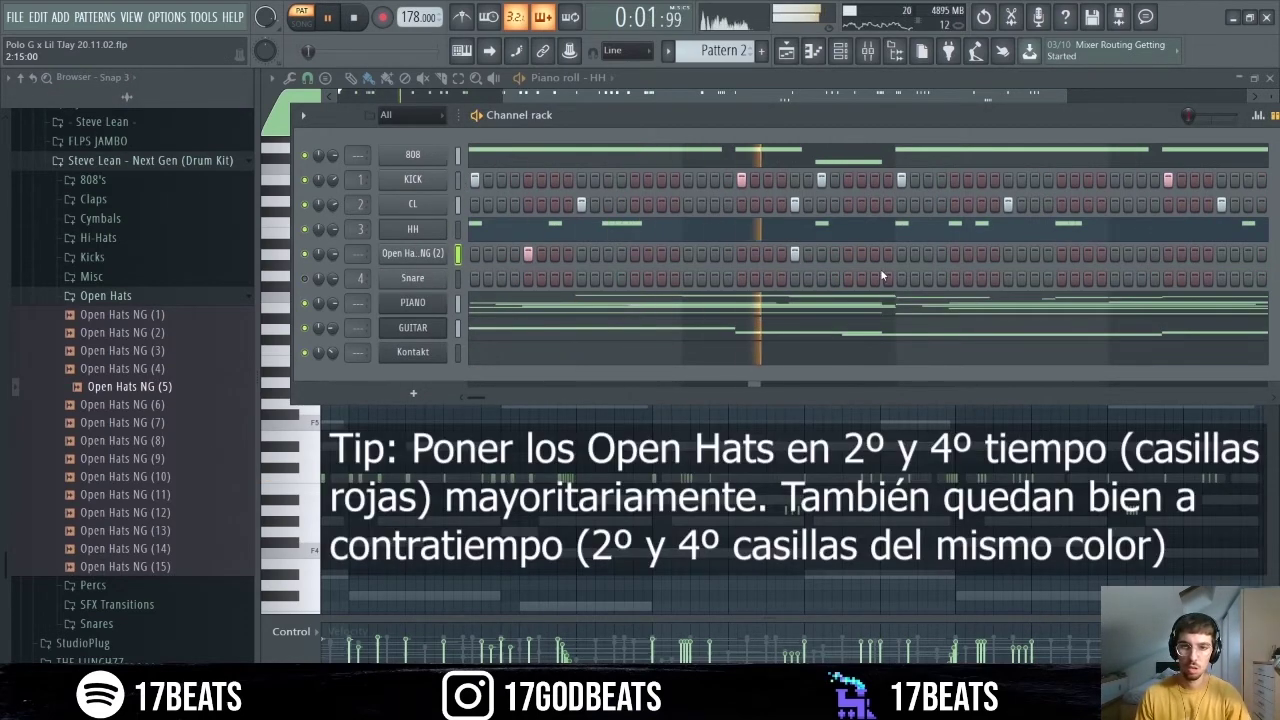
{"action": "key", "text": "space"}
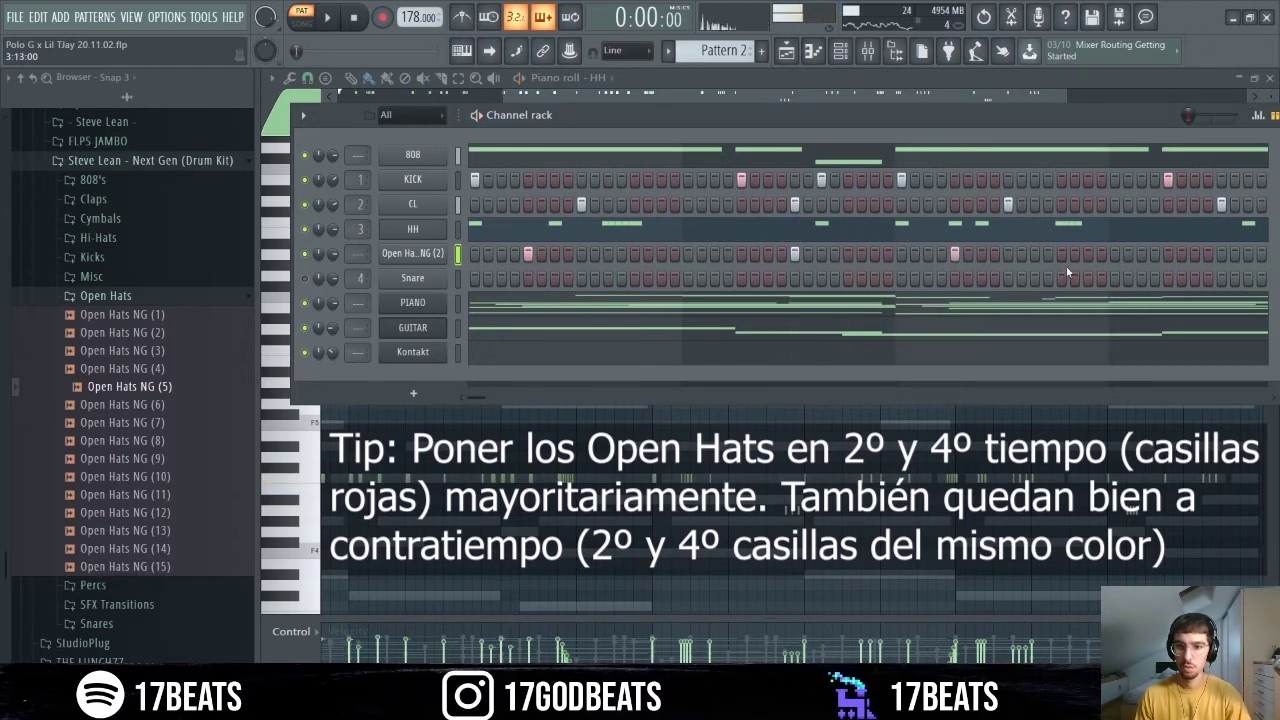
{"action": "left_click", "coordinate": [1061, 254]}
{"action": "key", "text": "space"}
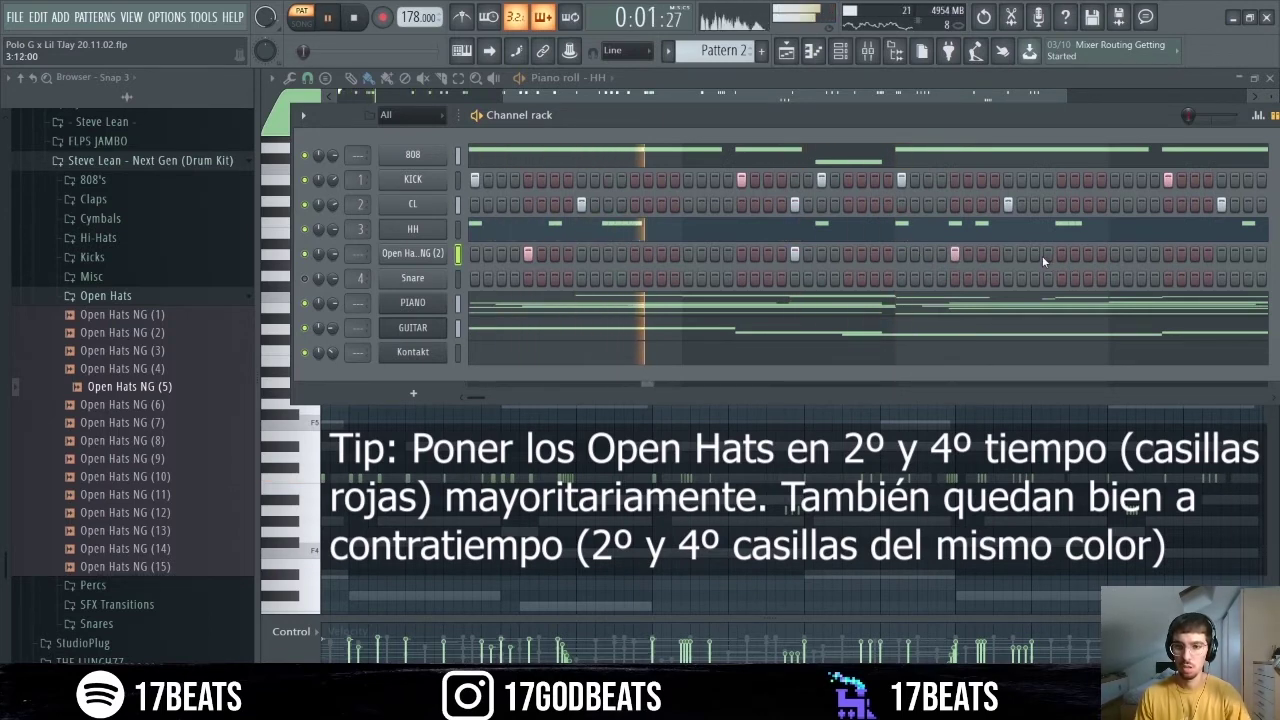
{"action": "left_click", "coordinate": [1035, 255]}
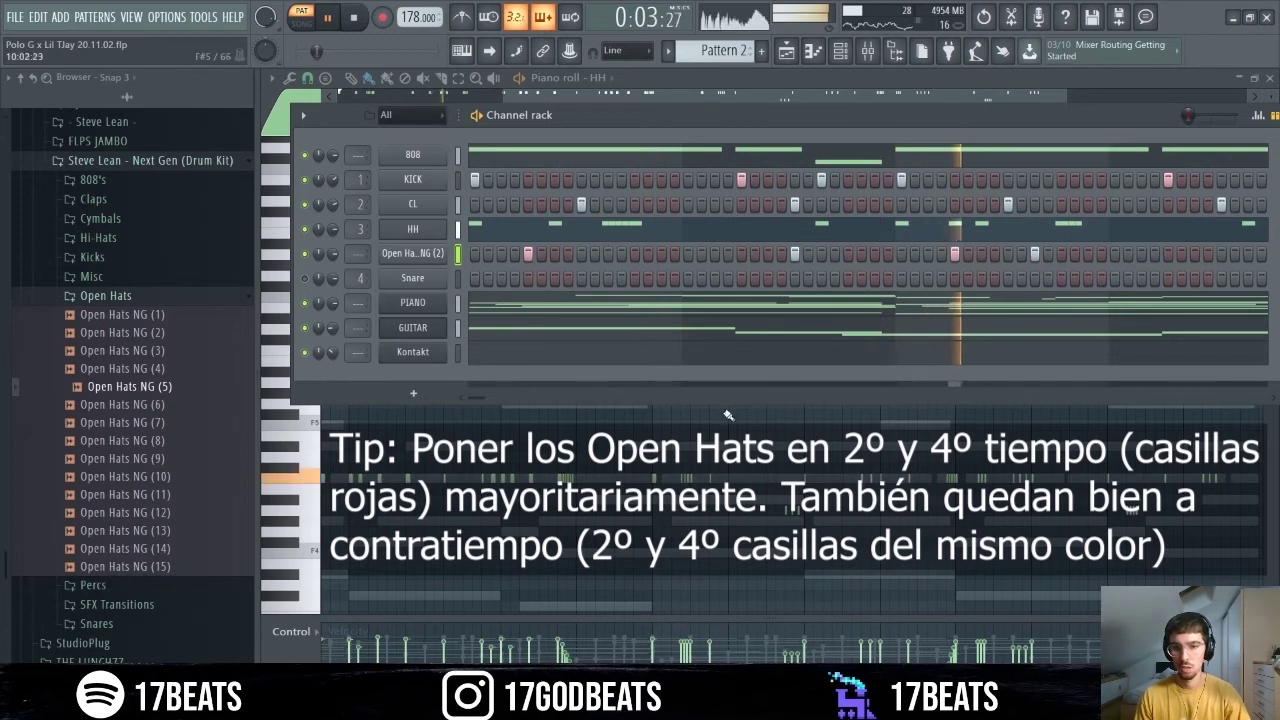
- Move the bar 2 open hat from step 9 to step 13 and remove the one on step 11 of bar 3
{"action": "mouse_move", "coordinate": [482, 397]}
{"action": "left_mouse_down"}
{"action": "mouse_move", "coordinate": [597, 400]}
{"action": "mouse_move", "coordinate": [504, 398]}
{"action": "left_mouse_up"}
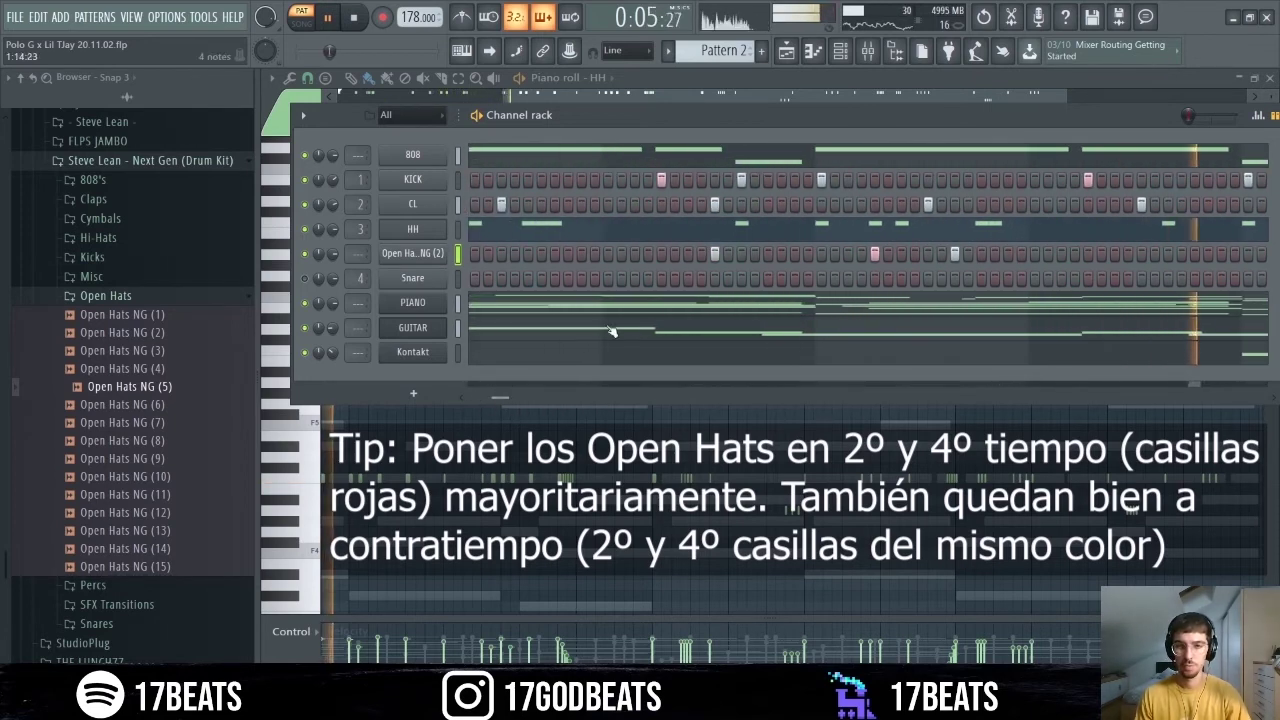
{"action": "left_click", "coordinate": [714, 254]}
{"action": "key", "text": "space"}
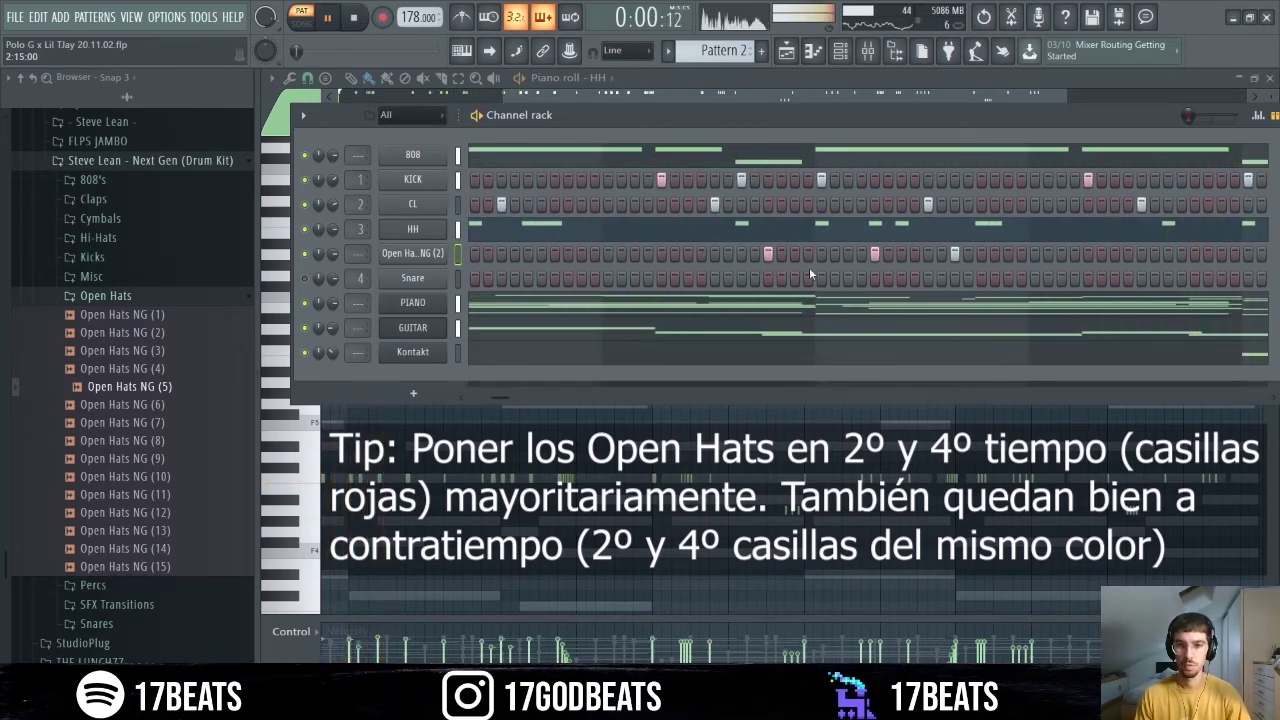
{"action": "left_click", "coordinate": [952, 254]}
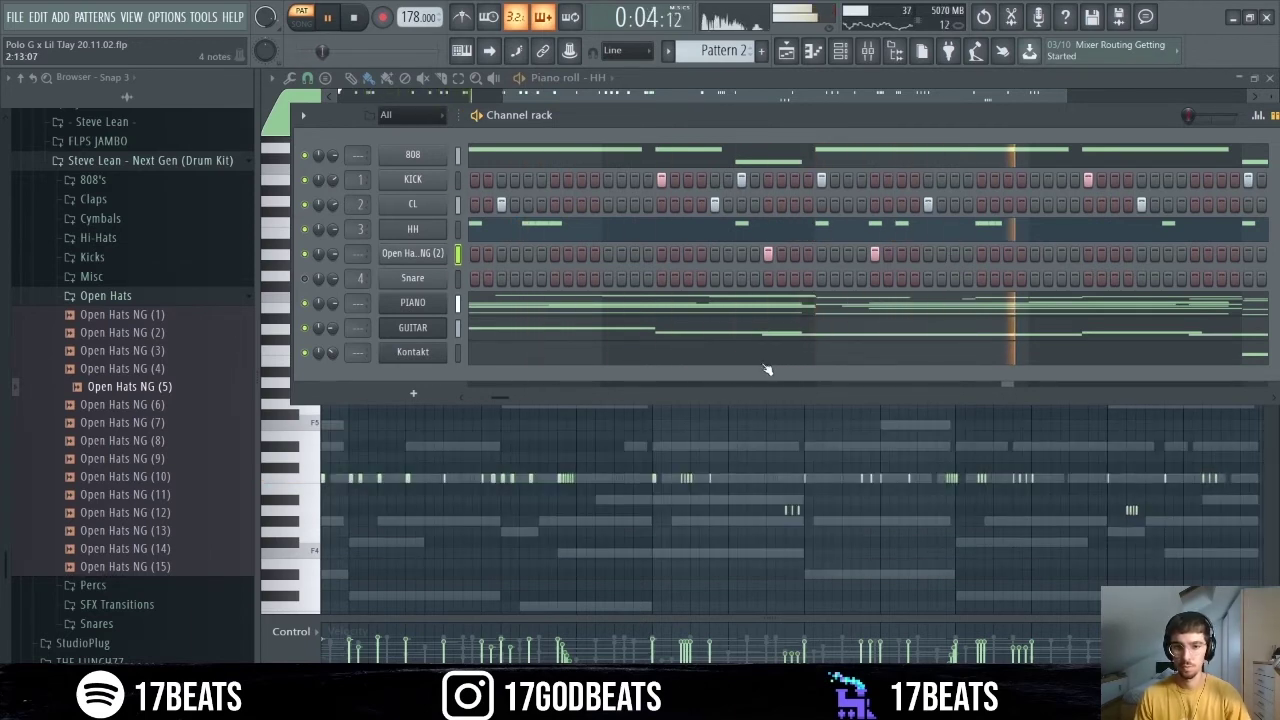
- Add open hats on steps 11 and 15 of bar 4 and on step 5 of bar 5 during playback
{"action": "left_click_drag", "start_coordinate": [480, 399], "coordinate": [598, 397]}
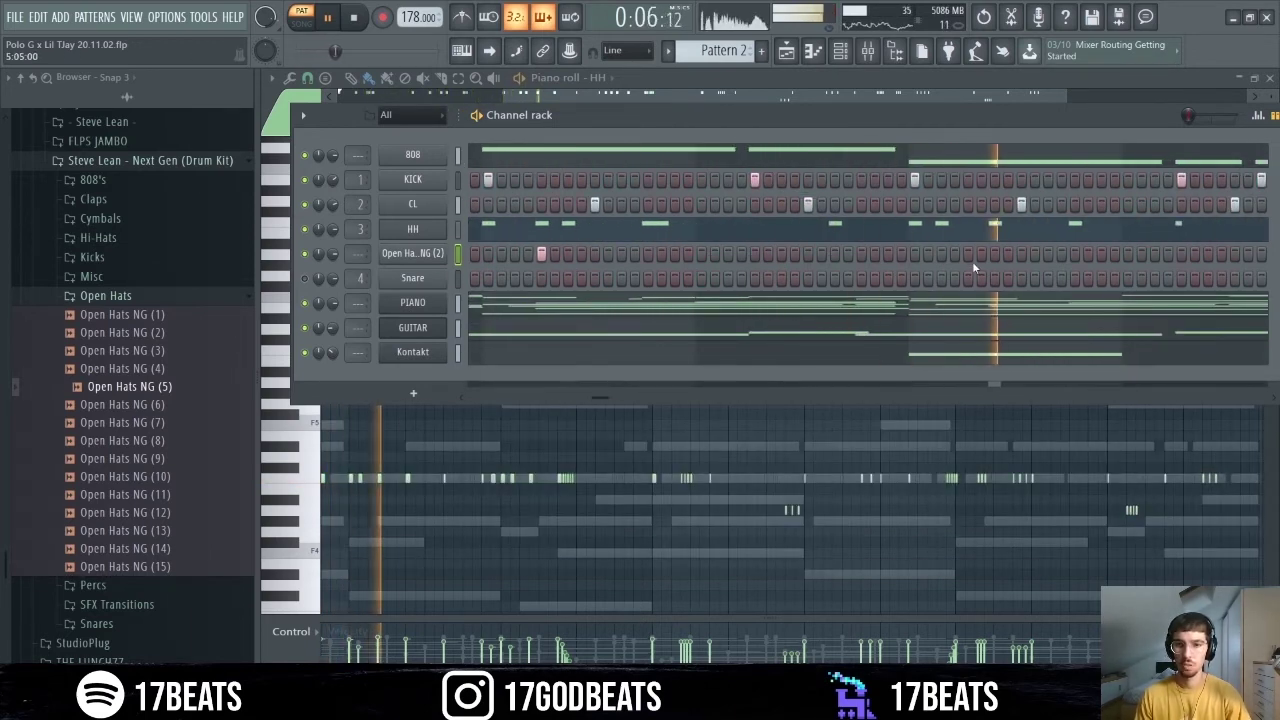
{"action": "left_click", "coordinate": [1181, 255]}
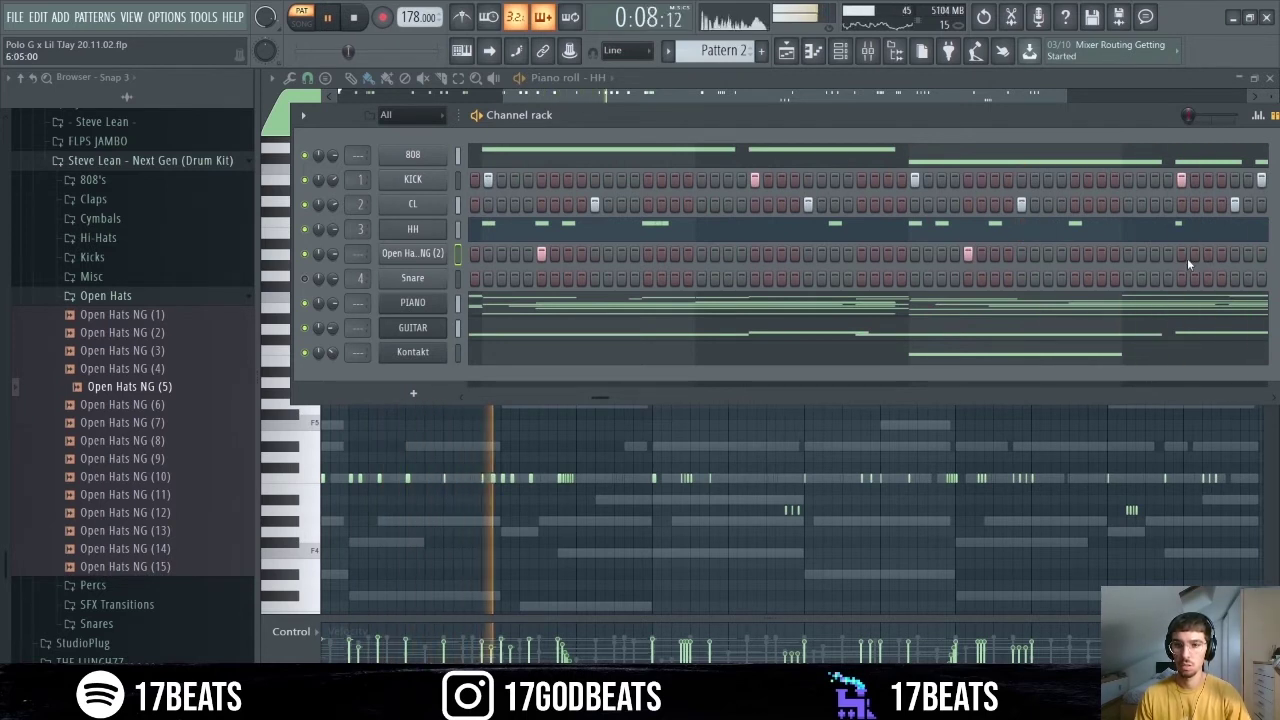
{"action": "right_click", "coordinate": [1181, 255]}
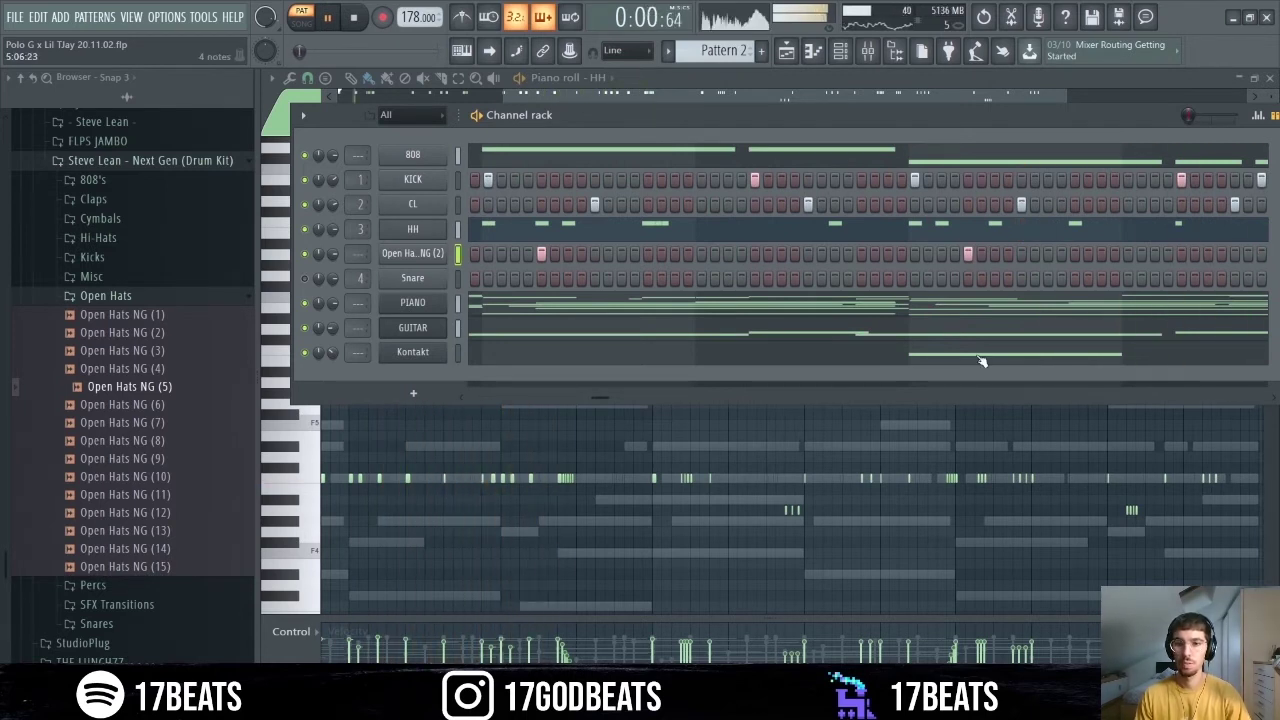
{"action": "left_click_drag", "start_coordinate": [600, 397], "coordinate": [631, 397]}
{"action": "left_click", "coordinate": [728, 254]}
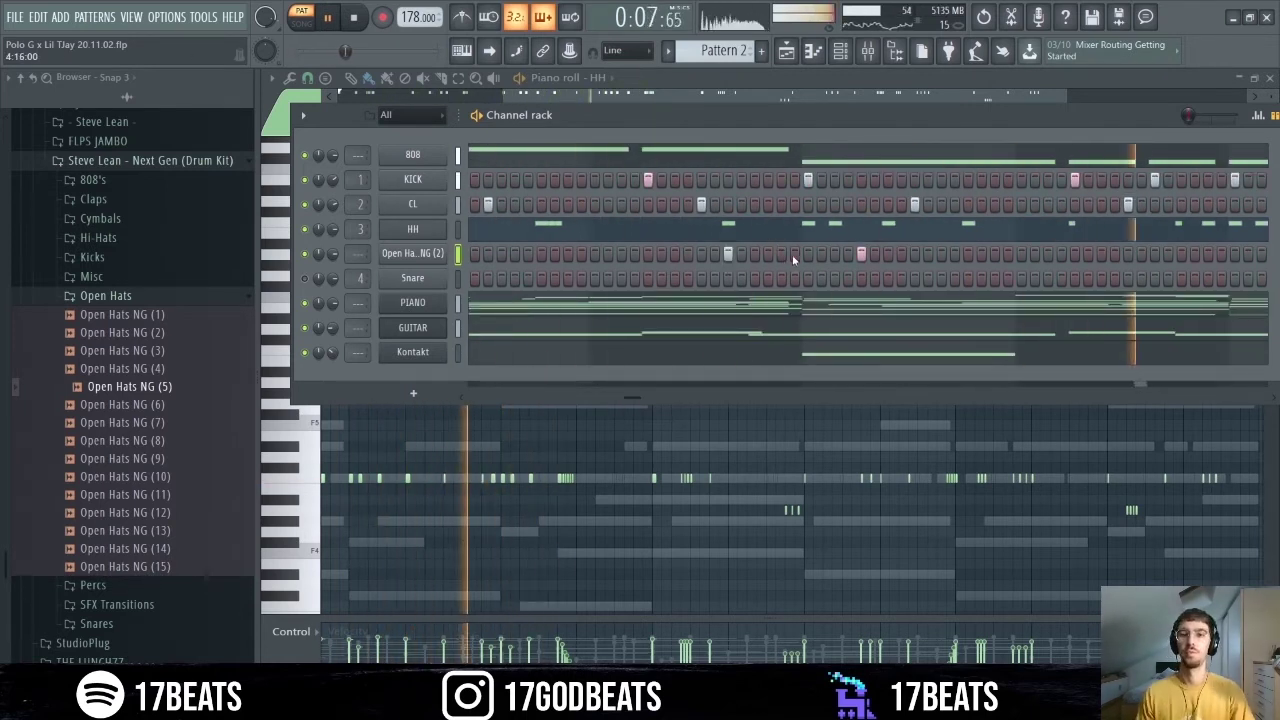
{"action": "left_click", "coordinate": [781, 254]}
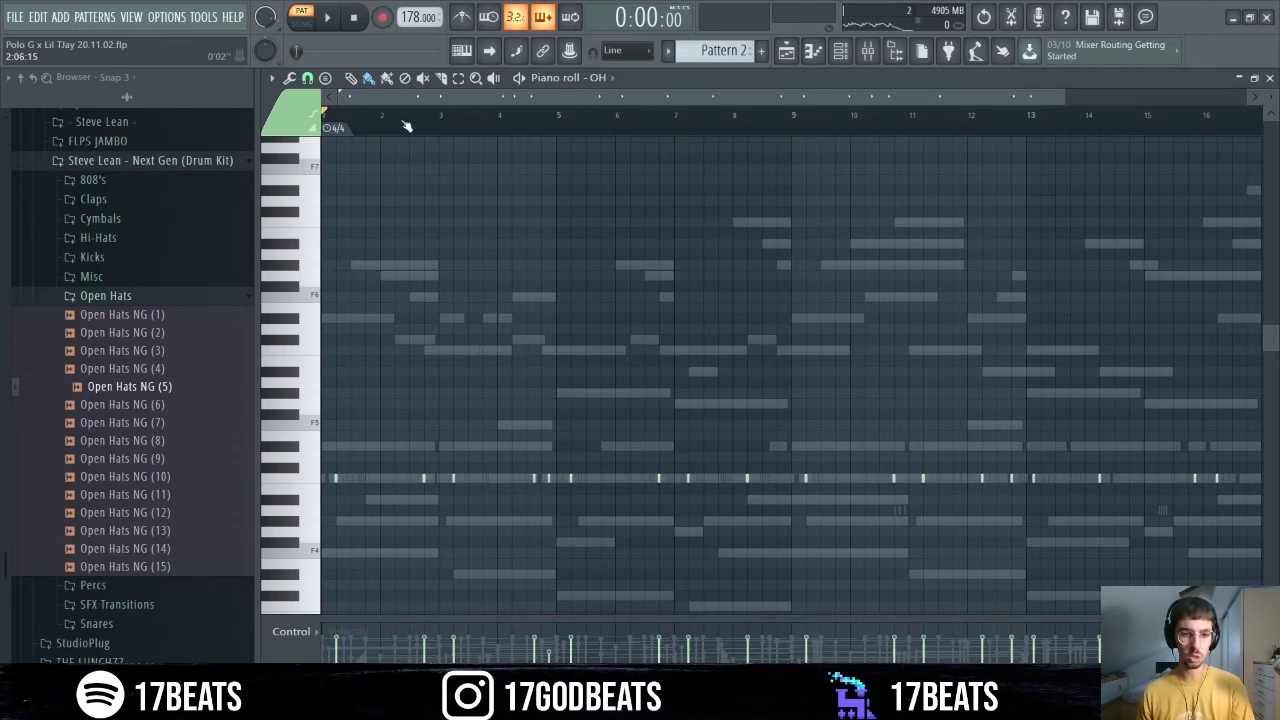
- Lower the velocity of selected open hats during playback, to about 55% in bar 3, 52% in bar 10 and 50% in bar 15
{"action": "key", "text": "space"}
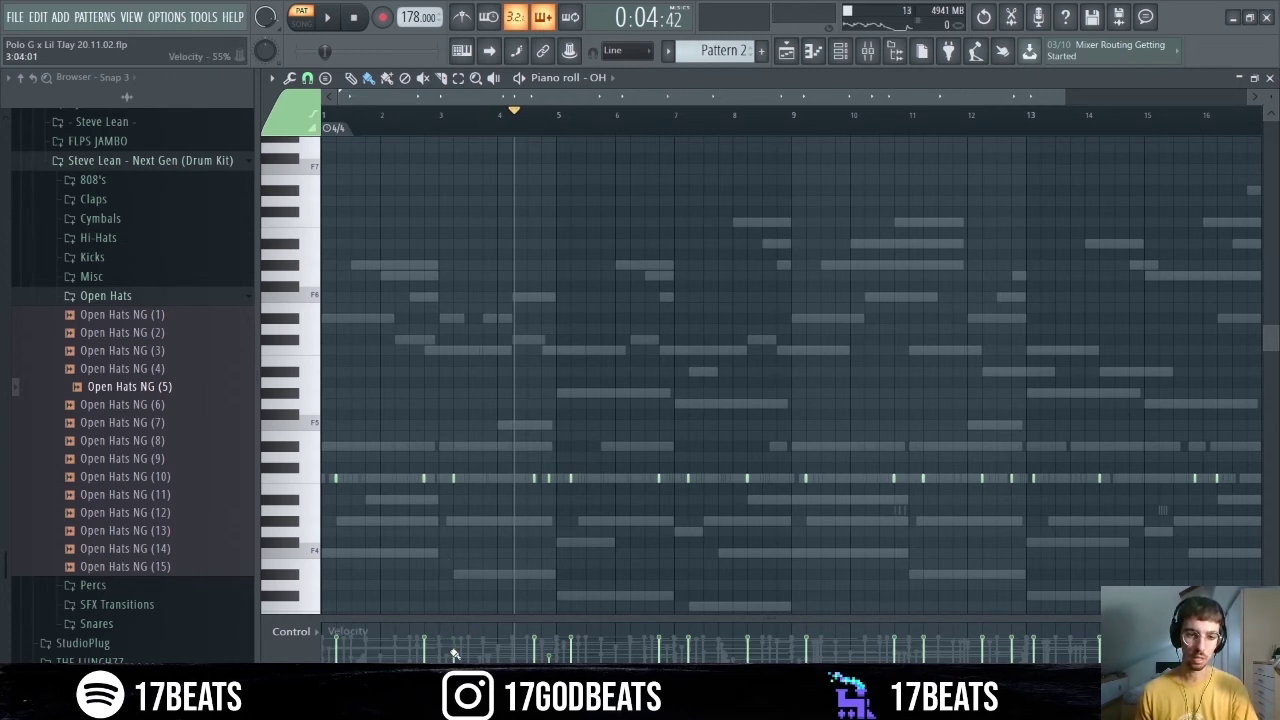
{"action": "key", "text": "space"}
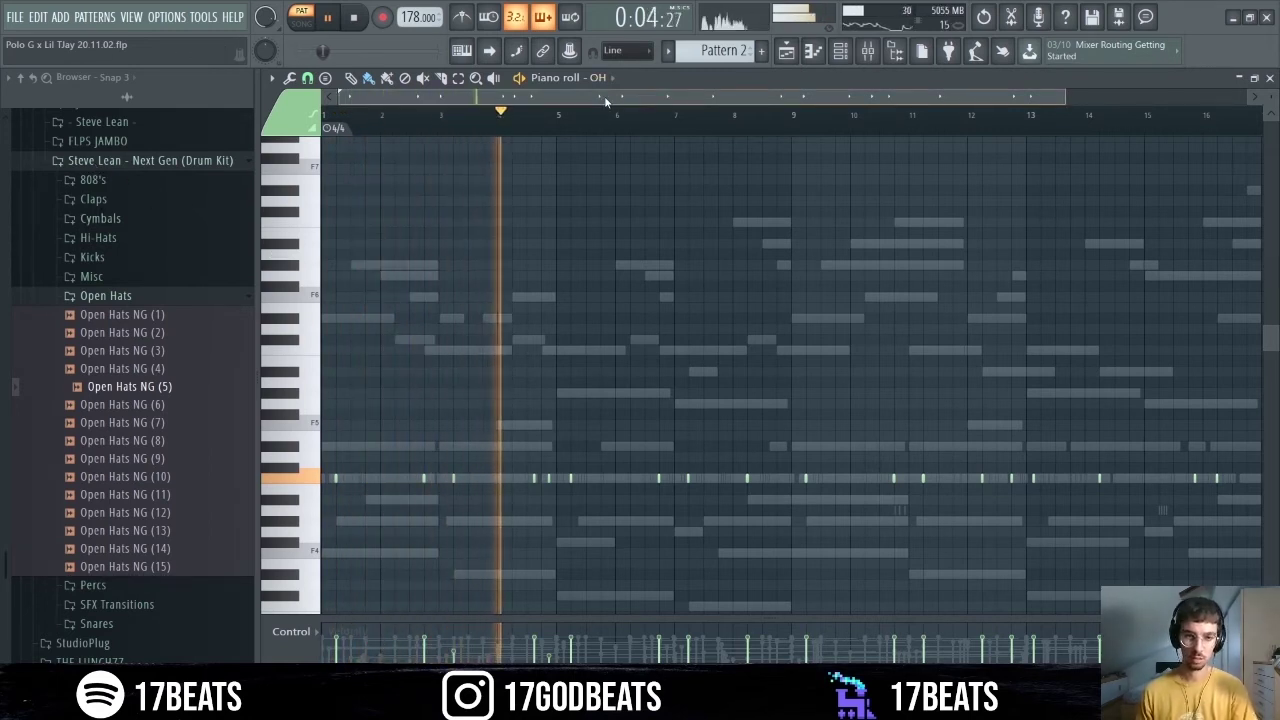
{"action": "left_click_drag", "start_coordinate": [603, 95], "coordinate": [669, 101]}
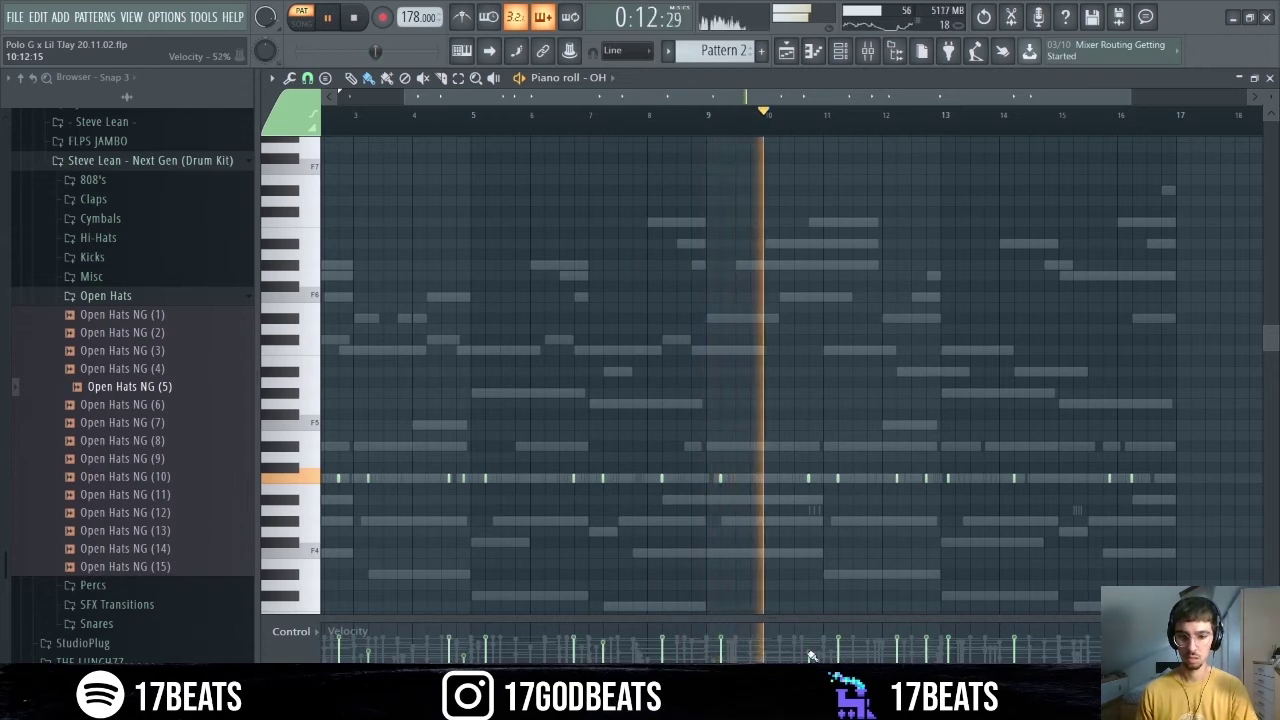
{"action": "left_click_drag", "start_coordinate": [767, 94], "coordinate": [821, 97]}
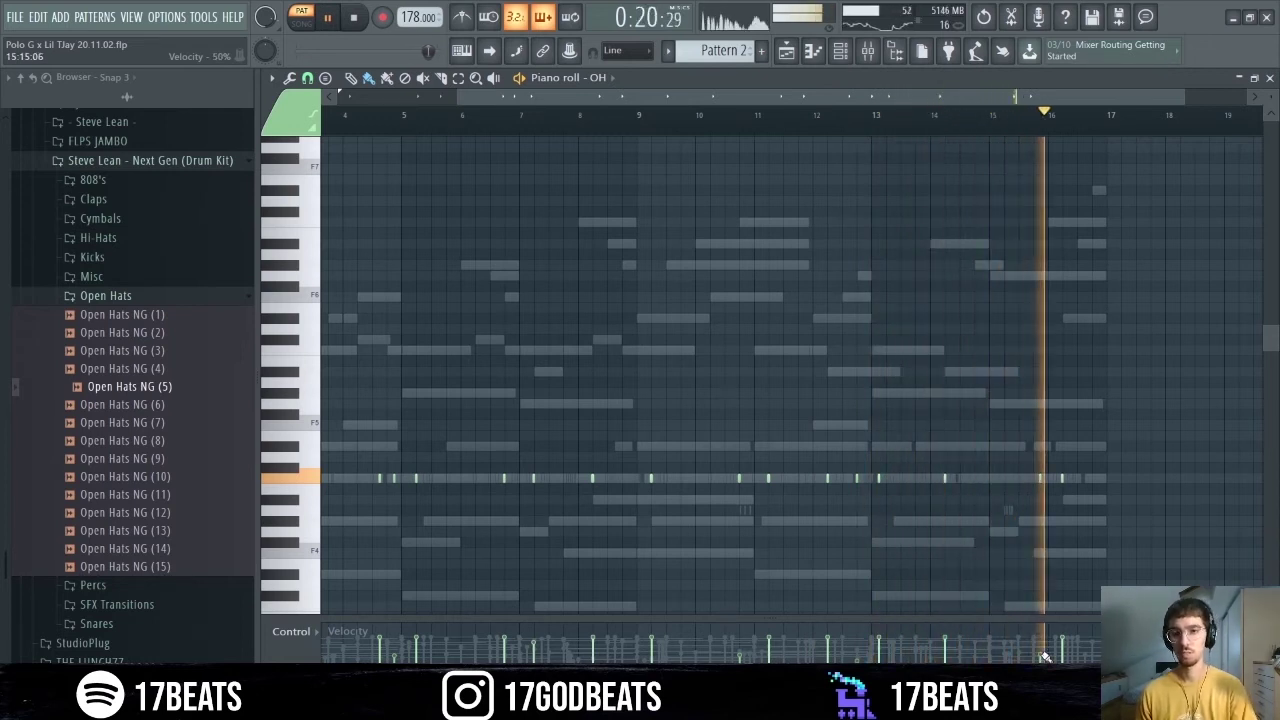
{"action": "key", "text": "space"}
- Add a Cymbals NG (4) crash channel below OH with hits on step 1 of bars 1 and 9
{"action": "left_click", "coordinate": [868, 51]}
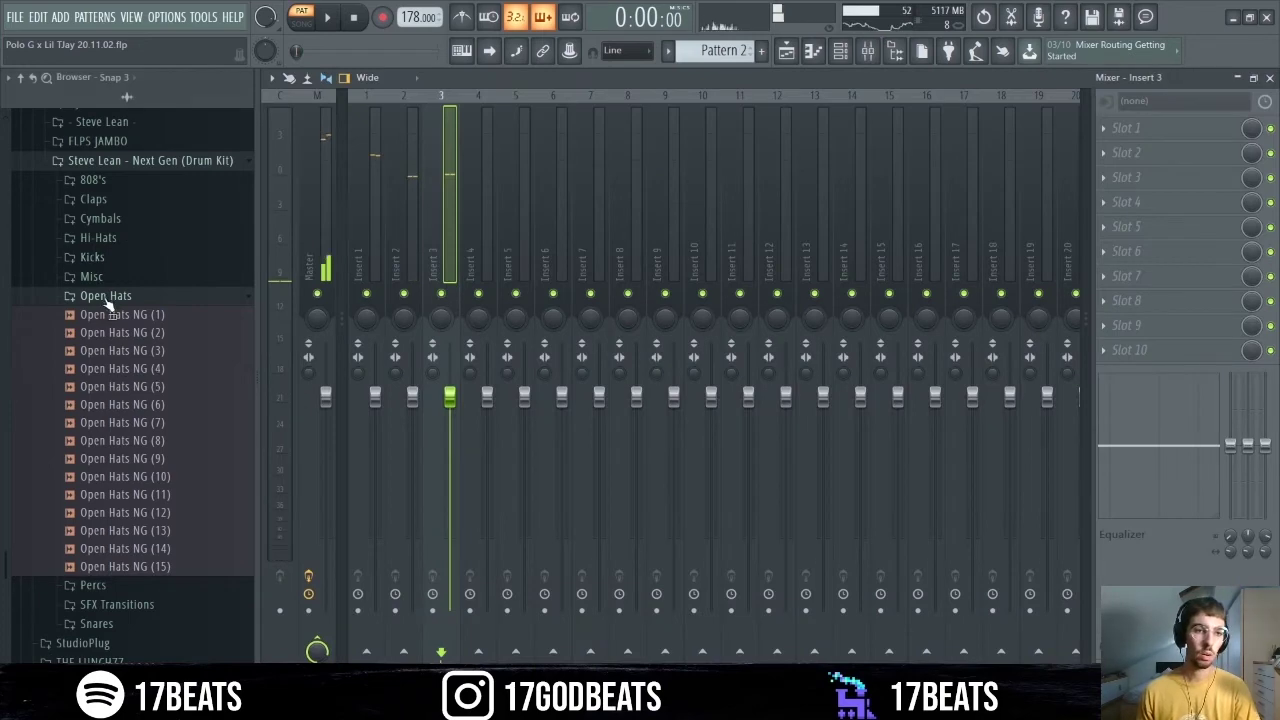
{"action": "left_click", "coordinate": [106, 297]}
{"action": "left_click", "coordinate": [101, 234]}
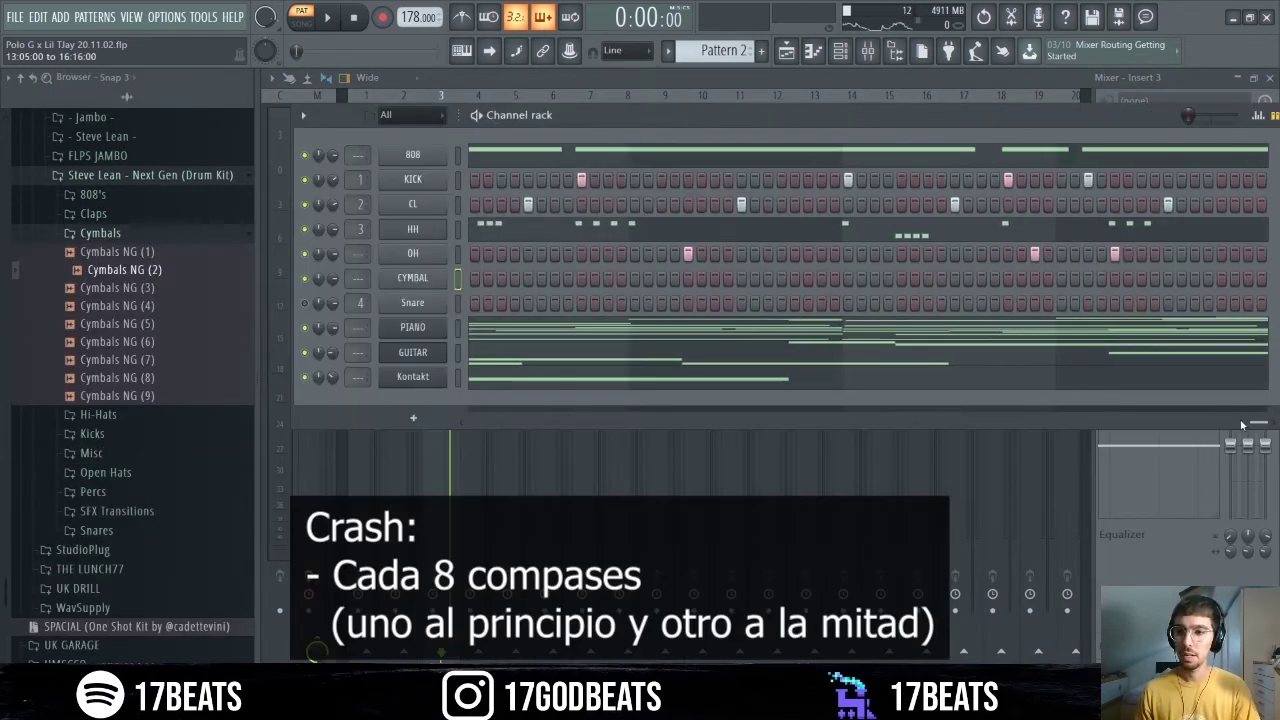
{"action": "left_click_drag", "start_coordinate": [1241, 425], "coordinate": [462, 422]}
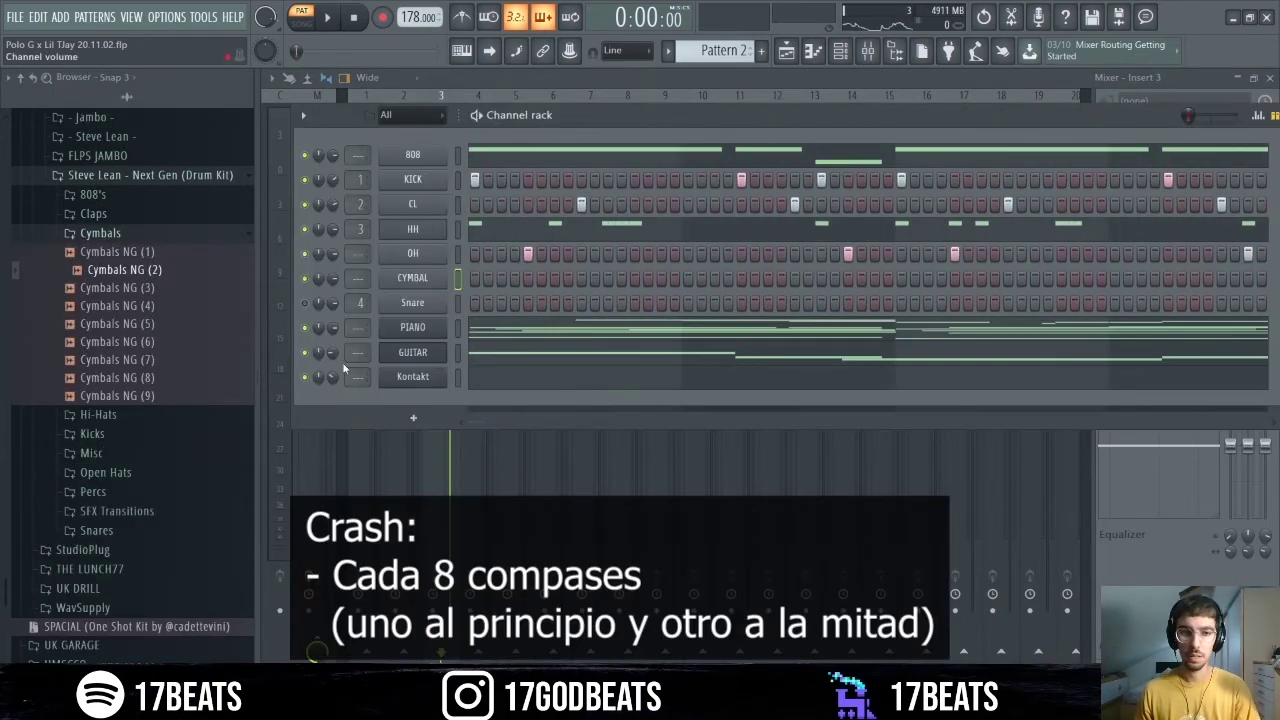
{"action": "key", "text": "space"}
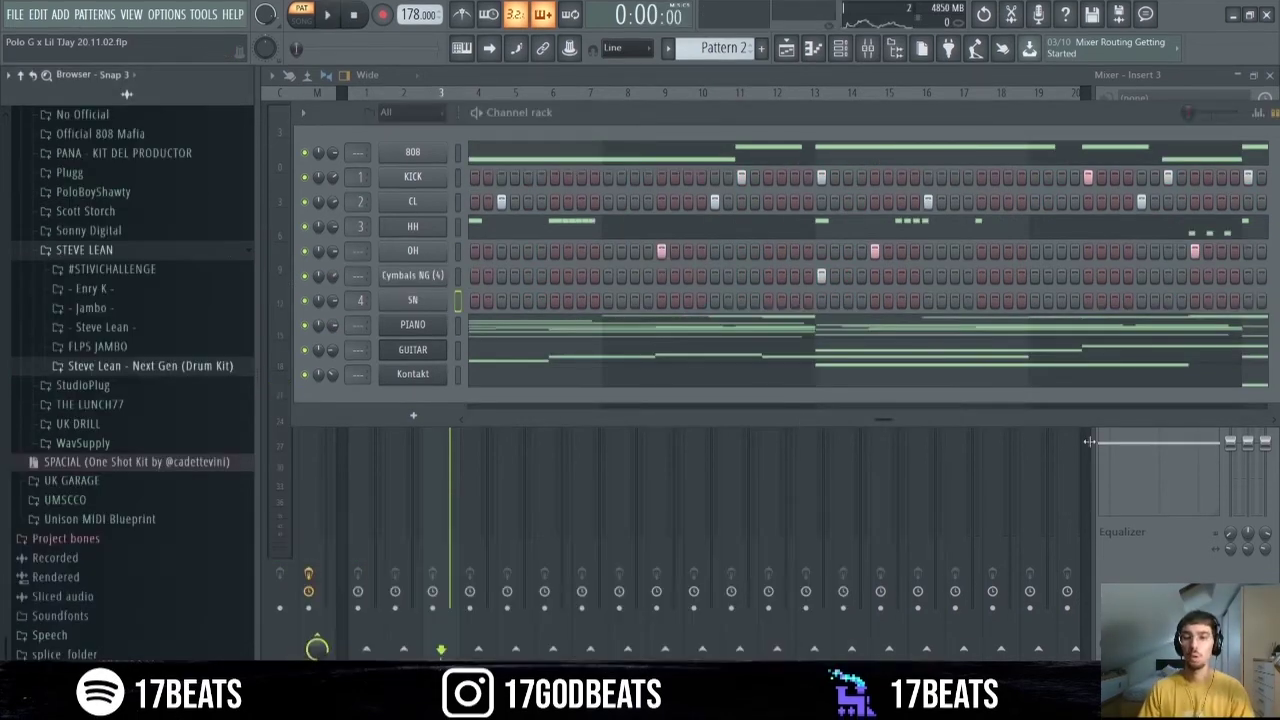
- Add snare hits on step 3 of bar 2 and step 15 of bar 5 while the pattern plays
{"action": "left_click_drag", "start_coordinate": [895, 421], "coordinate": [359, 464]}
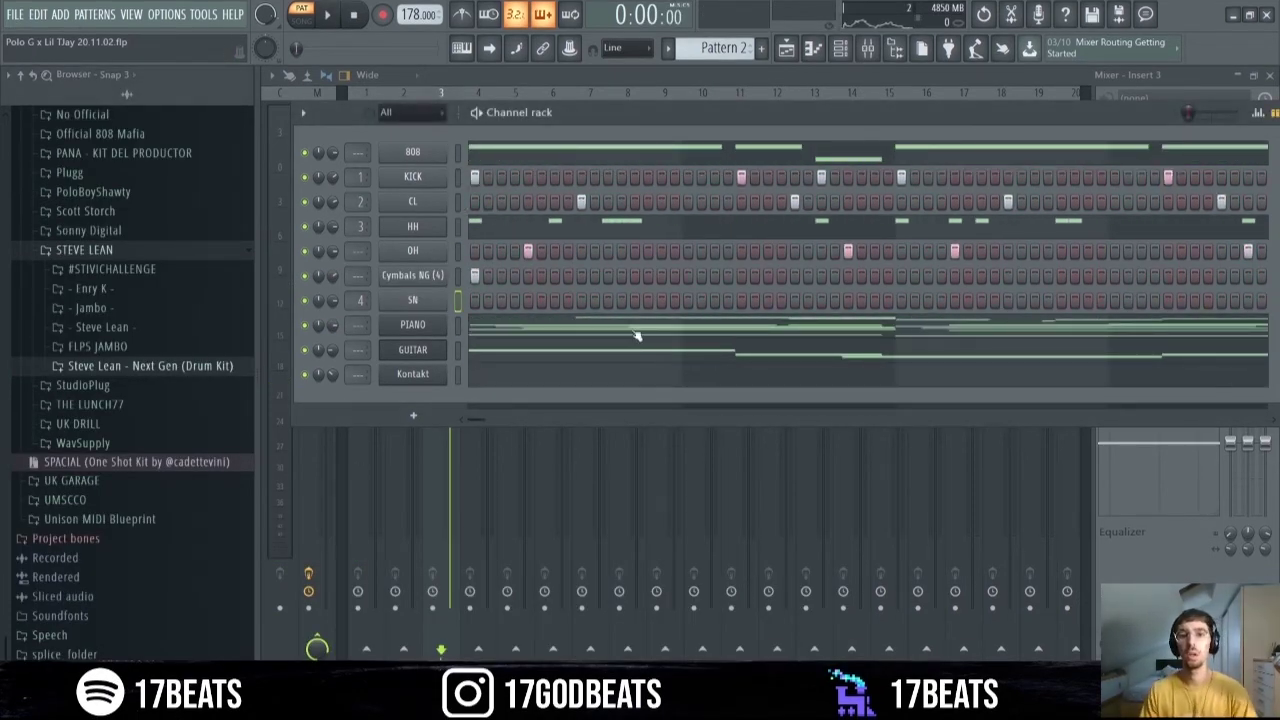
{"action": "key", "text": "space"}
{"action": "left_click", "coordinate": [714, 301]}
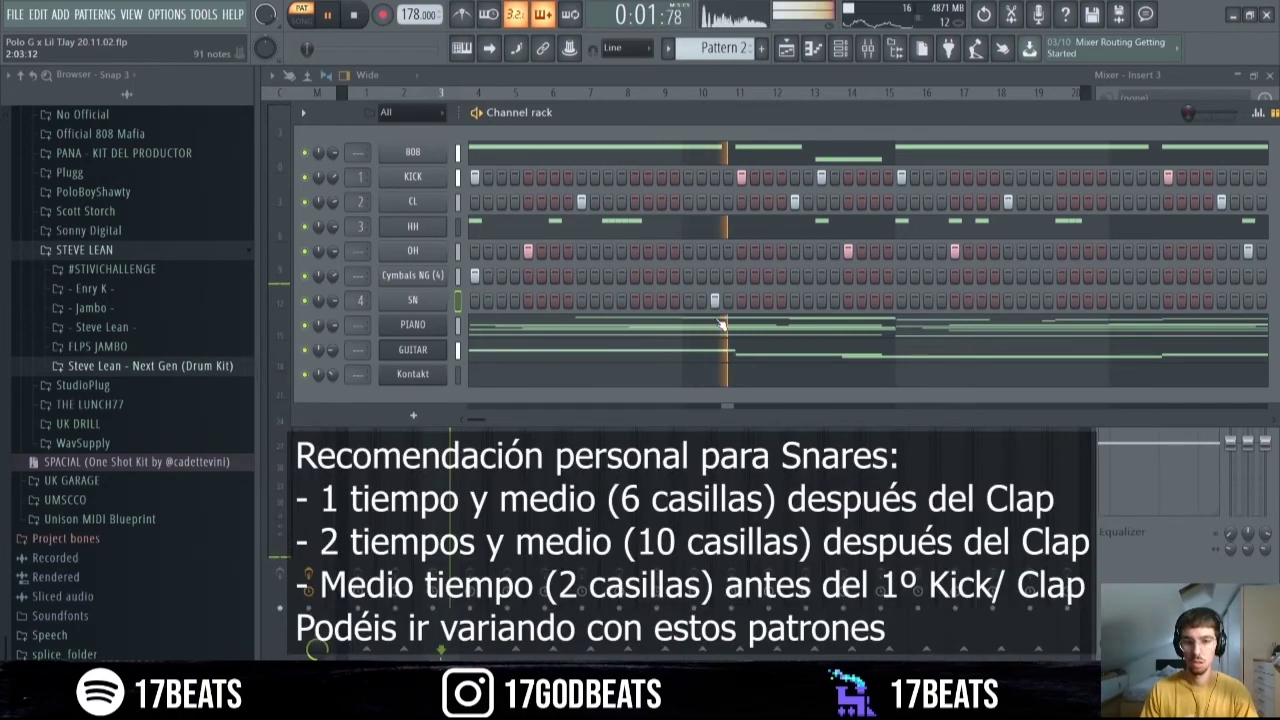
{"action": "left_click_drag", "start_coordinate": [472, 420], "coordinate": [622, 420]}
{"action": "scroll", "coordinate": [621, 414], "scroll_direction": "right", "scroll_amount": 2}
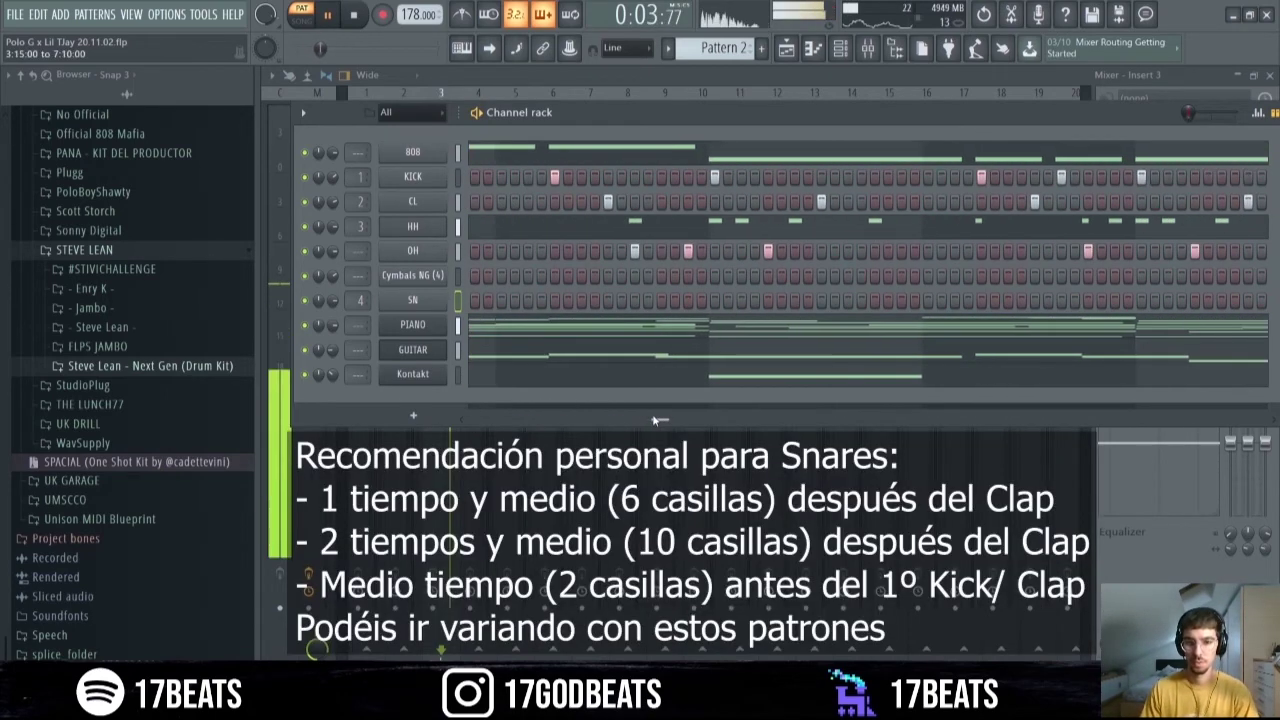
{"action": "left_click", "coordinate": [899, 300]}
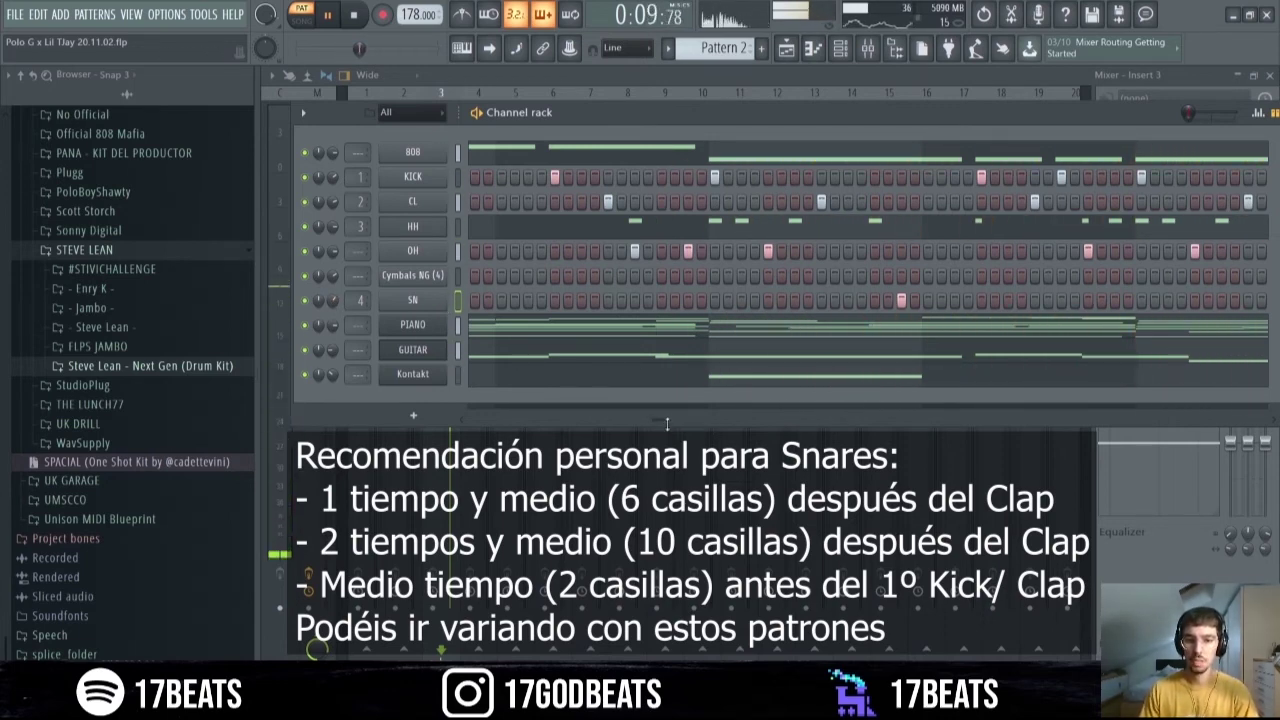
- Add snare hits on step 15 of bars 9 and 12 and step 3 of bar 15, and play the whole pattern through
{"action": "left_click_drag", "start_coordinate": [681, 423], "coordinate": [881, 420]}
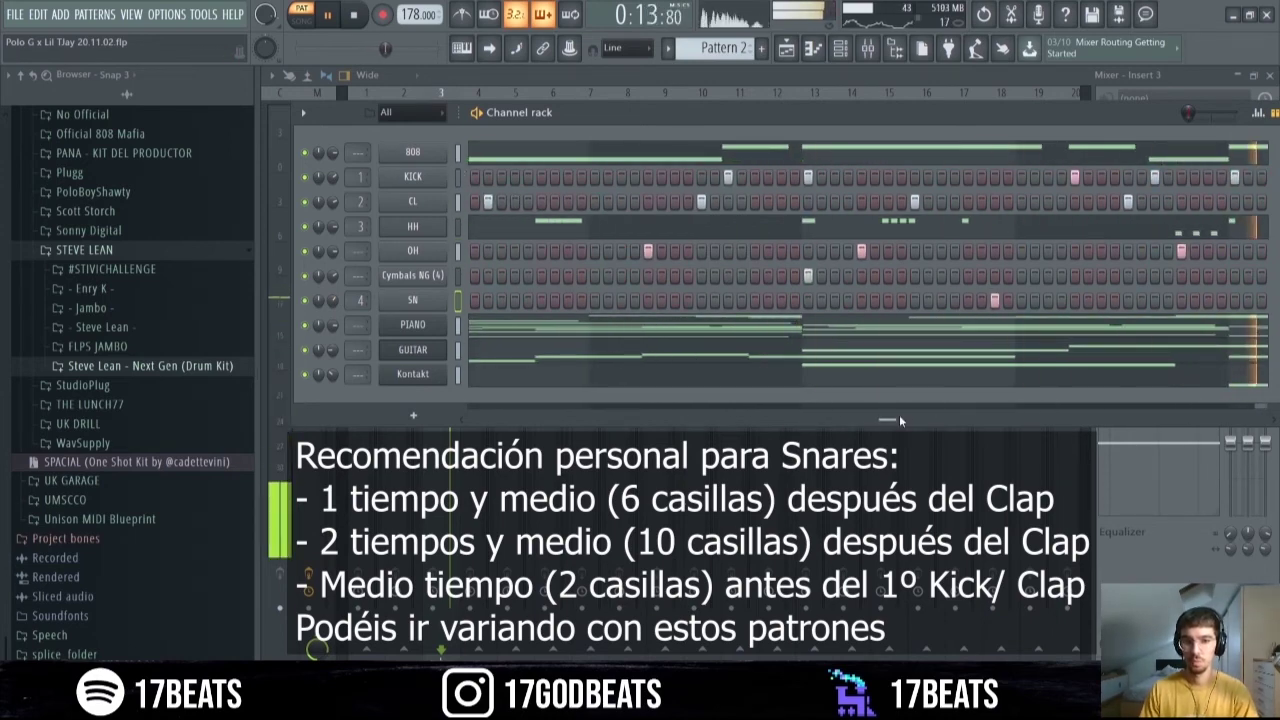
{"action": "left_click_drag", "start_coordinate": [899, 416], "coordinate": [1045, 418]}
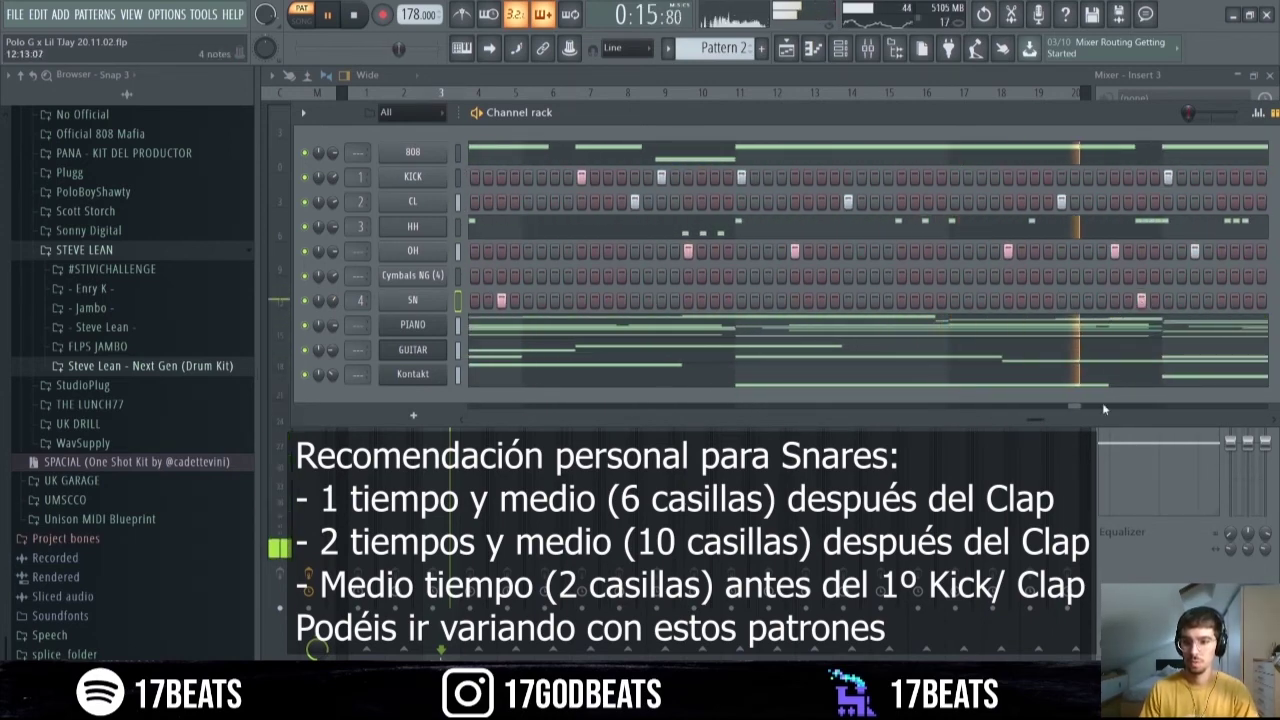
{"action": "scroll", "coordinate": [1131, 304], "scroll_direction": "right", "scroll_amount": 3}
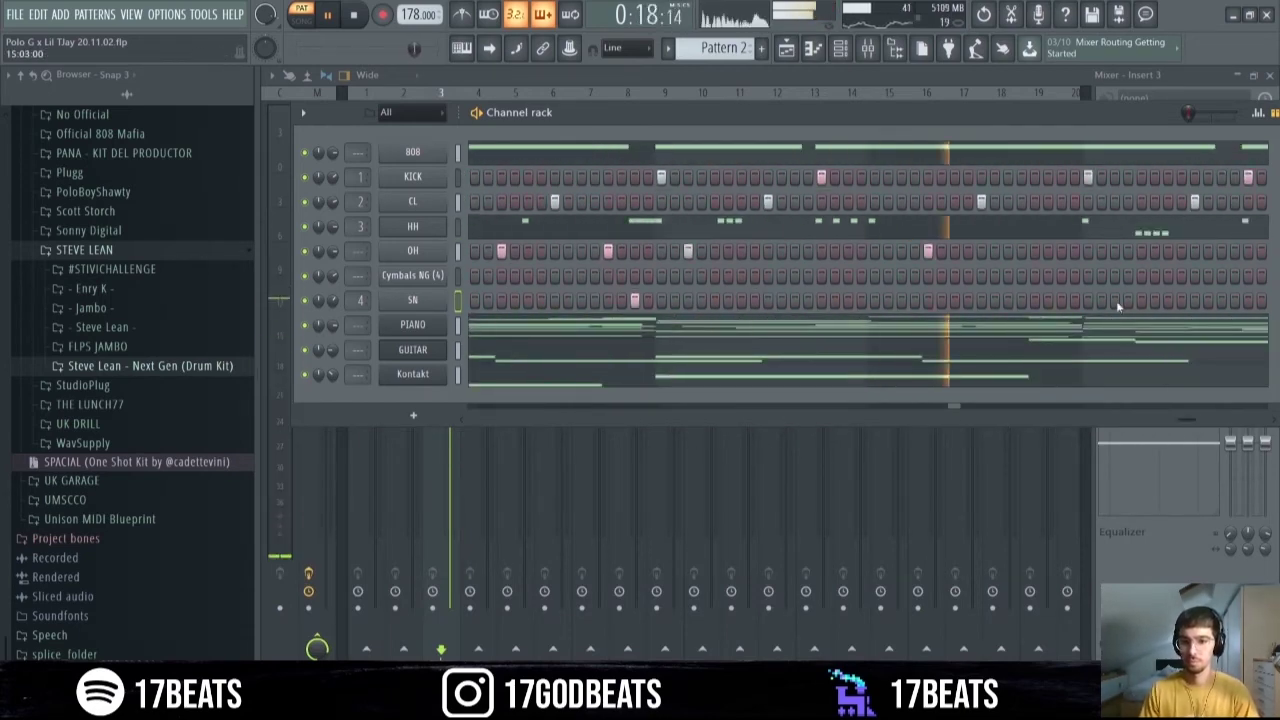
{"action": "left_click", "coordinate": [358, 15]}
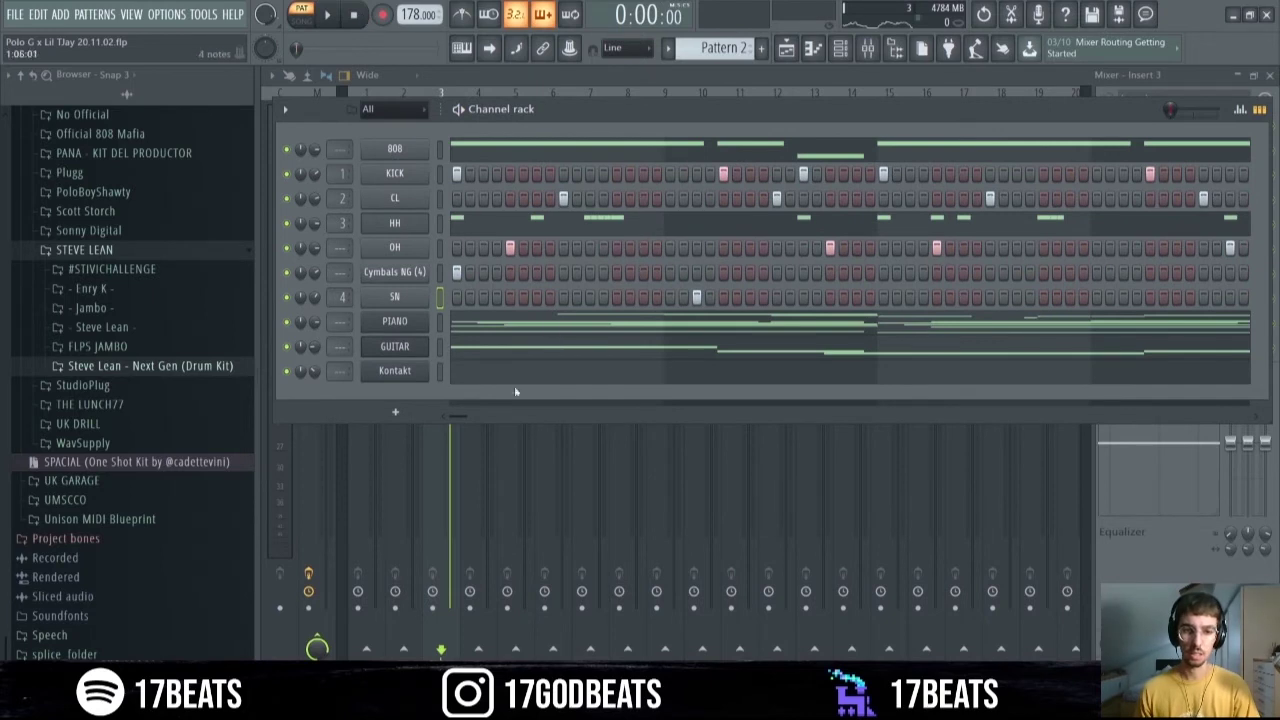
{"action": "left_click_drag", "start_coordinate": [455, 419], "coordinate": [1265, 420]}
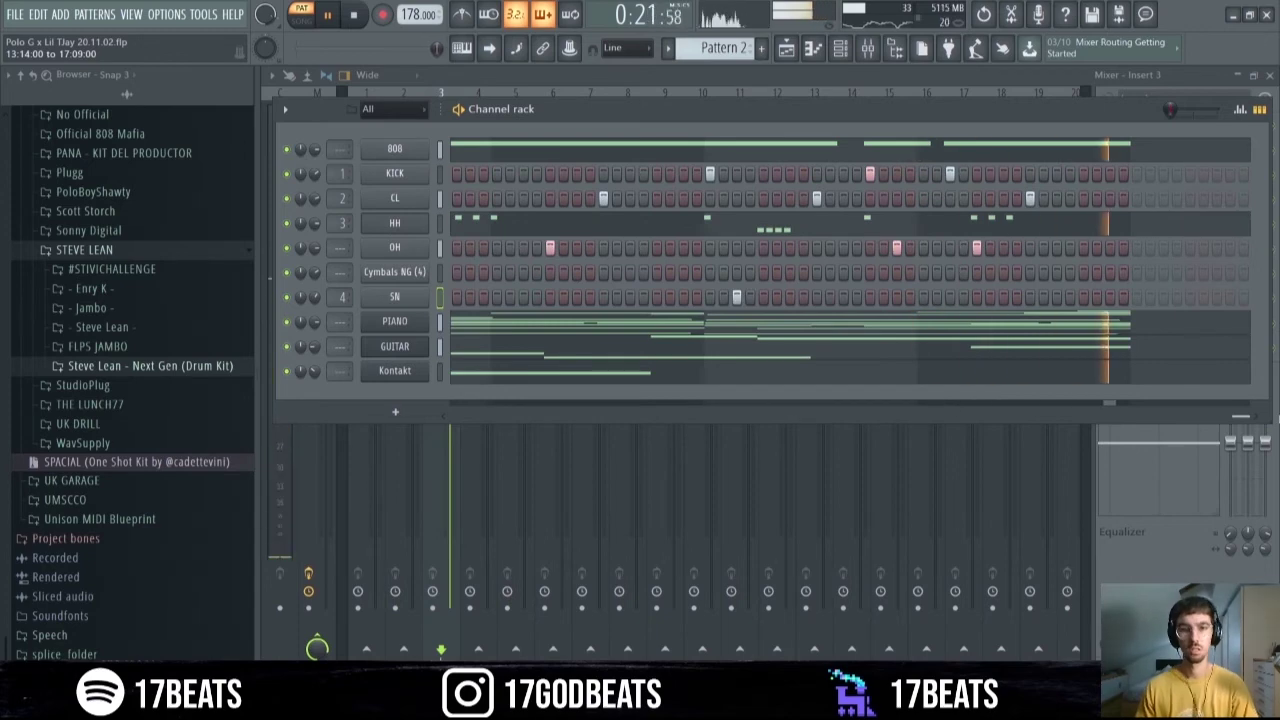
- Stop playback and route all ten channels, from 808 to Kontakt, to consecutive mixer tracks 1 to 10
{"action": "key", "text": "space"}
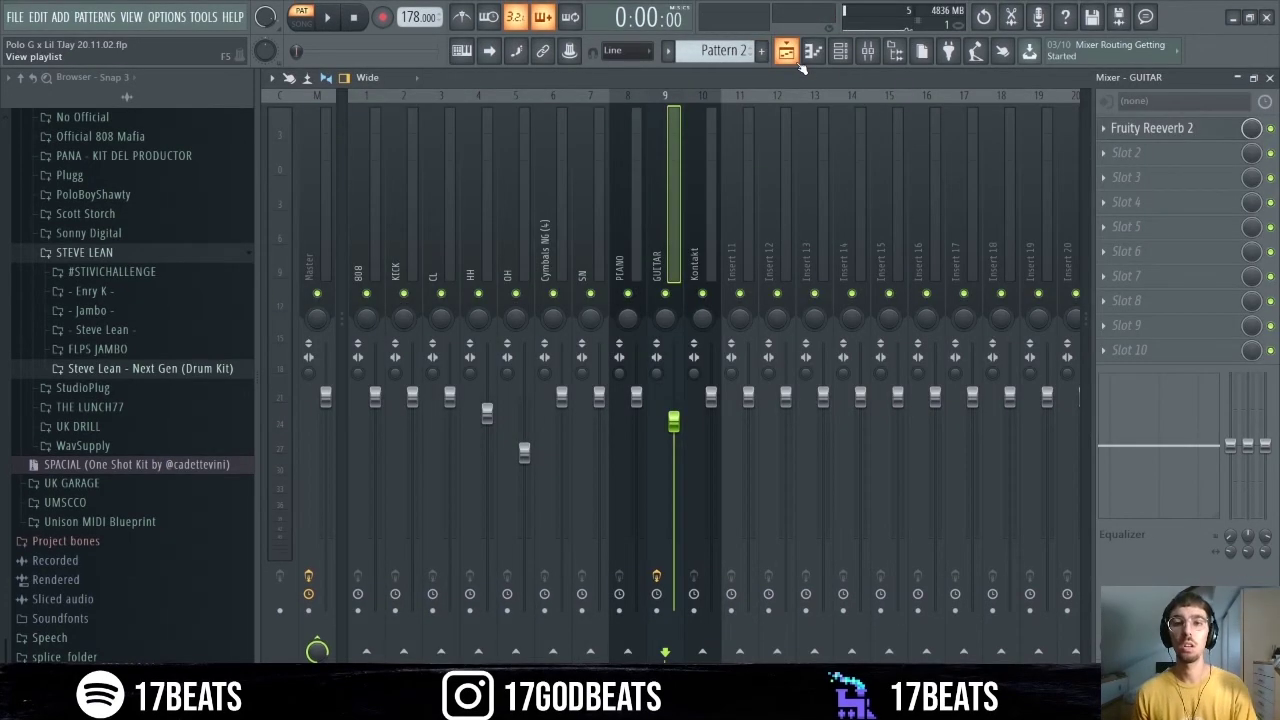
{"action": "left_click", "coordinate": [839, 54]}
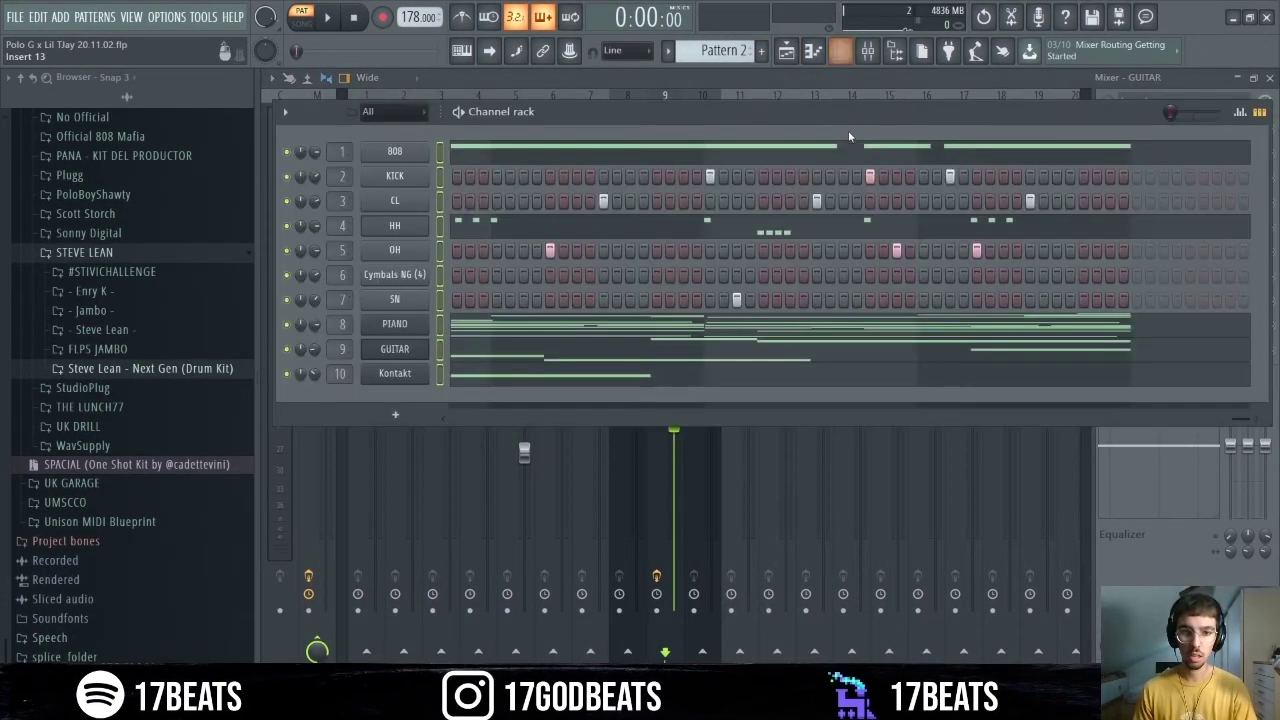
{"action": "left_click", "coordinate": [816, 84]}
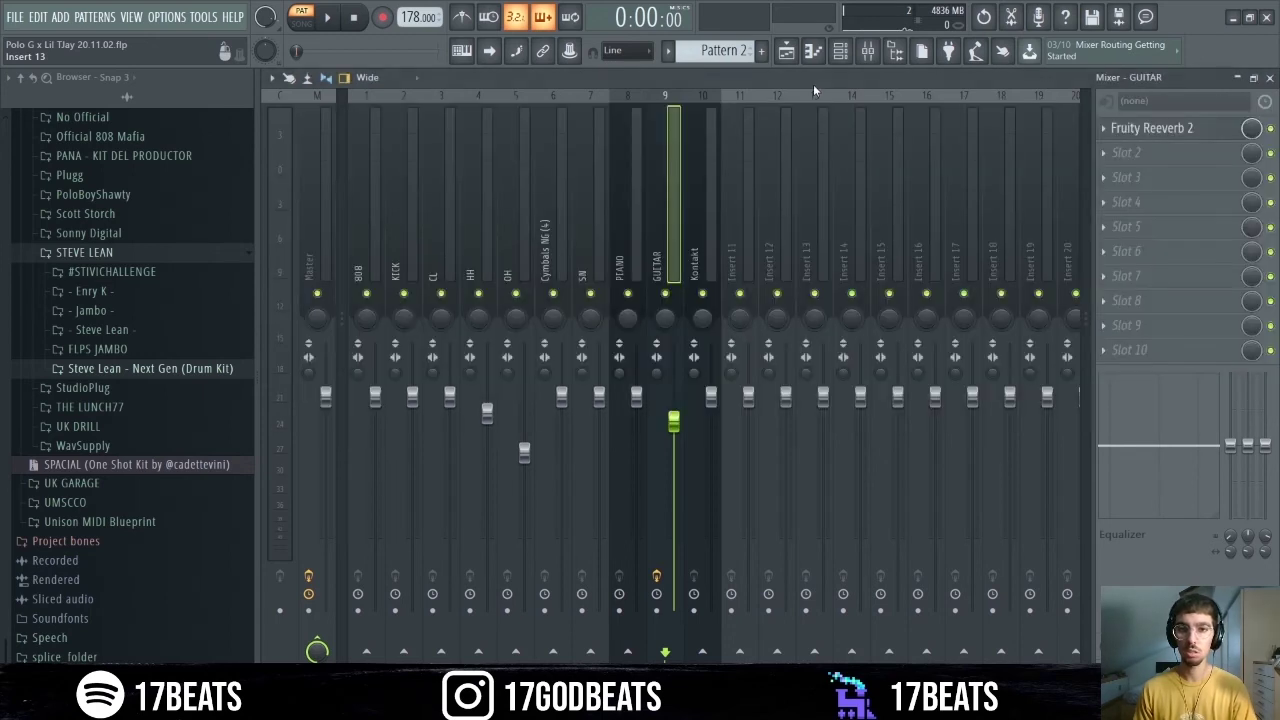
- Go through the mixer tracks one by one from Kontakt back to 808, examining their names, levels and effect slots
{"action": "left_click", "coordinate": [700, 250]}
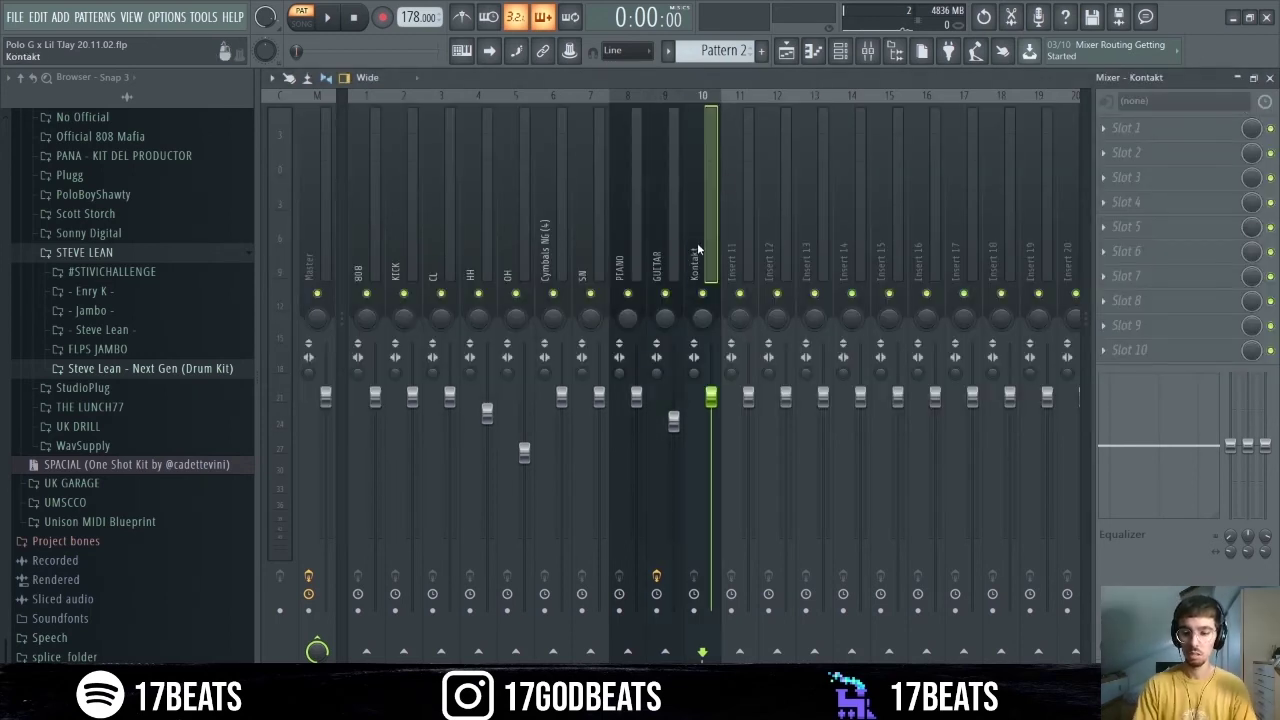
{"action": "key", "text": "Left"}
{"action": "key", "text": "Left"}
{"action": "key", "text": "Left"}
{"action": "key", "text": "Left"}
{"action": "key", "text": "Left"}
{"action": "key", "text": "Left"}
{"action": "key", "text": "Left"}
{"action": "key", "text": "Left"}
{"action": "key", "text": "Left"}
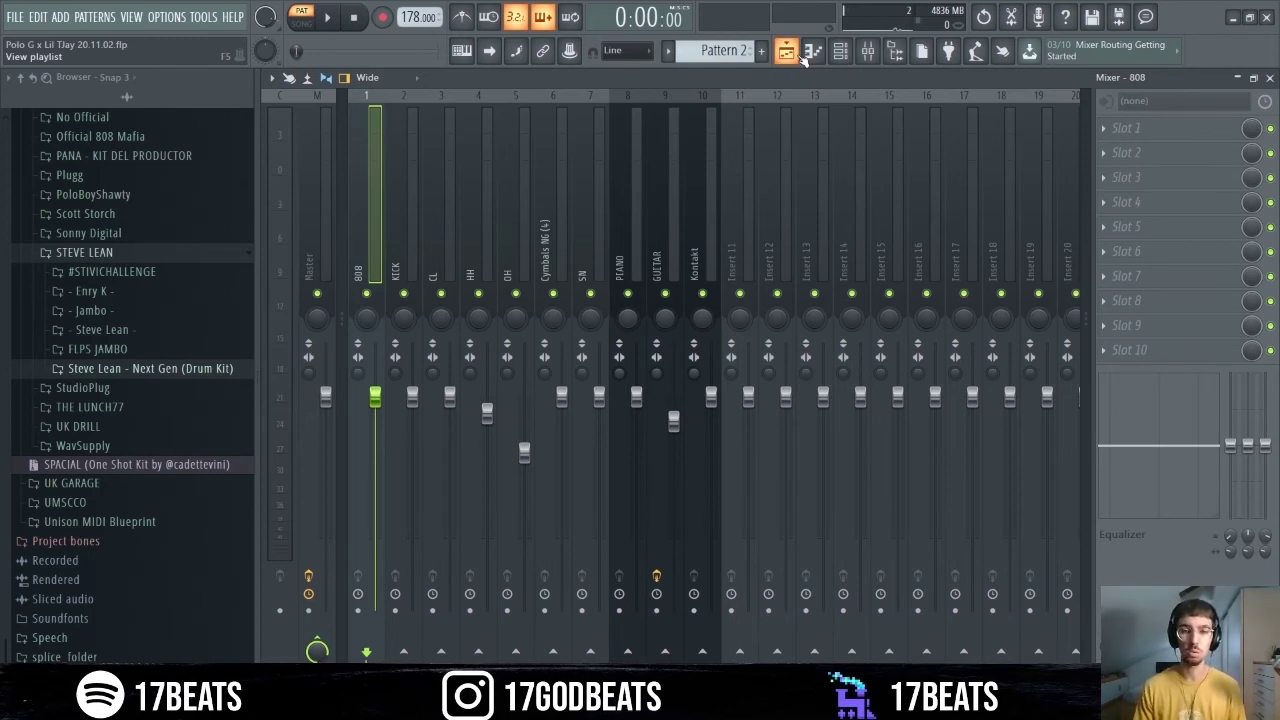
- Clone Pattern 2 as Pattern 3 and split the copy by channel into one pattern per instrument
{"action": "left_click", "coordinate": [800, 56]}
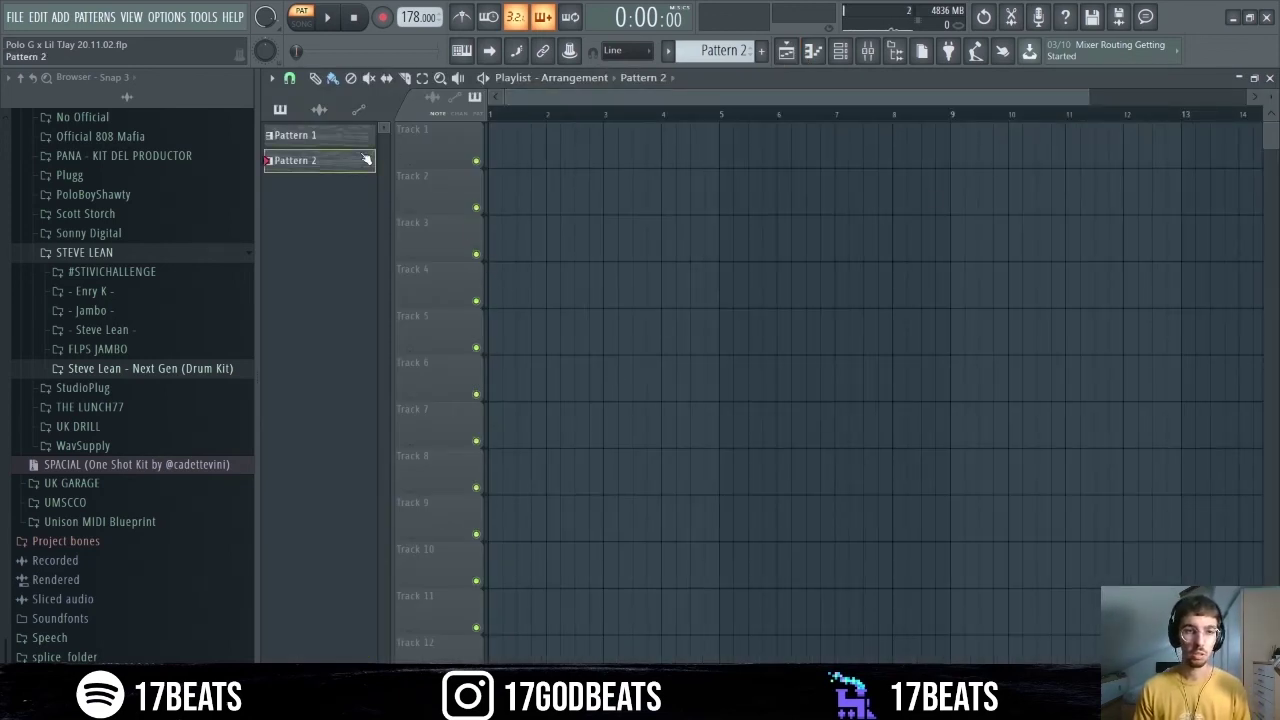
{"action": "key", "text": "F4"}
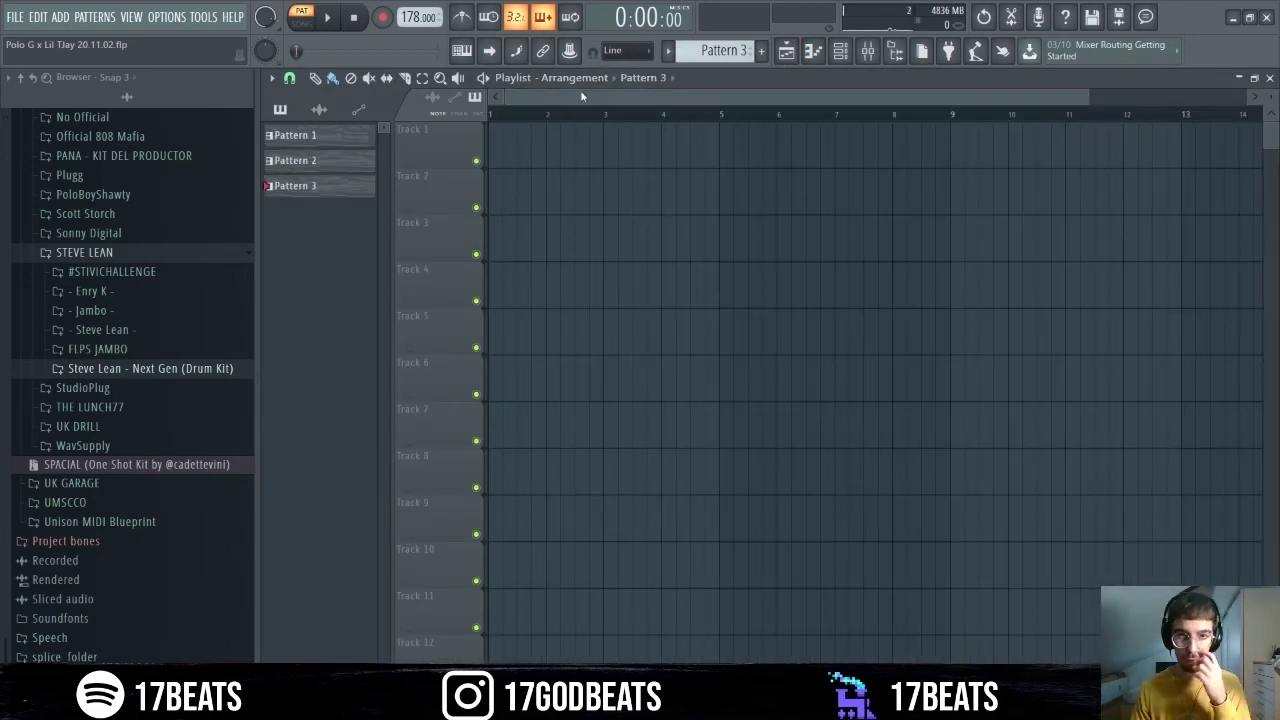
{"action": "left_click", "coordinate": [670, 51]}
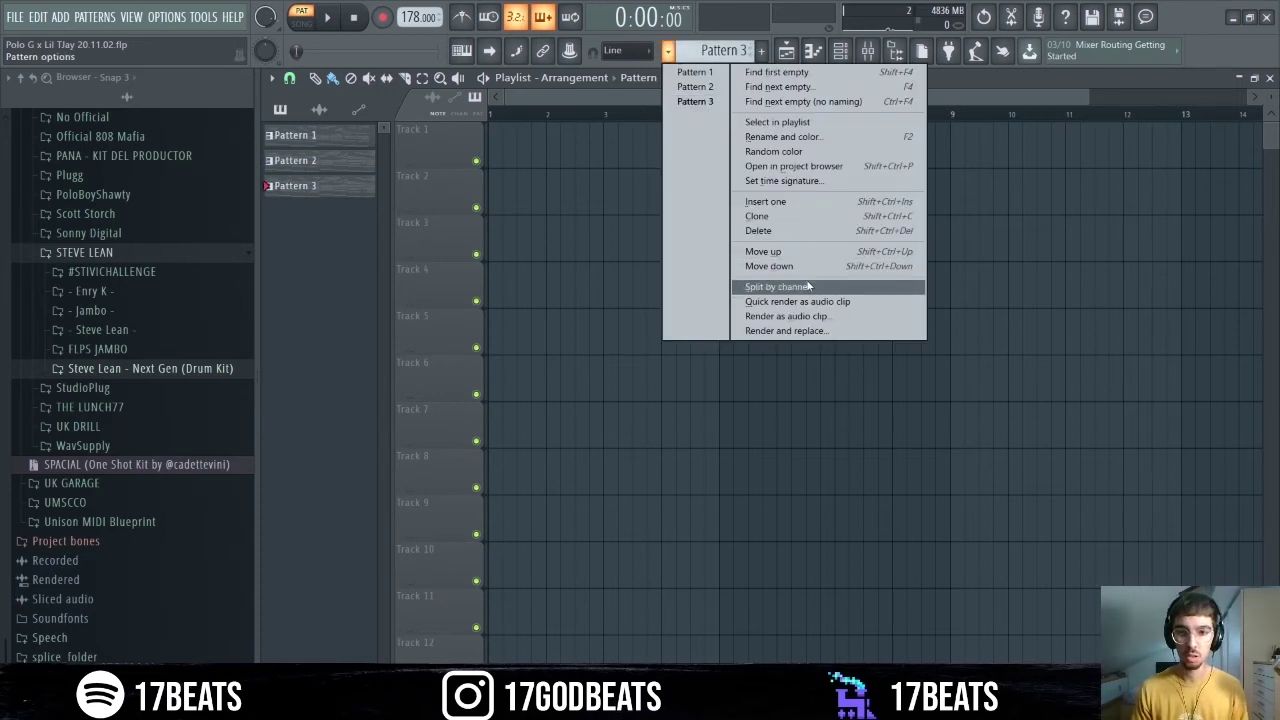
{"action": "left_click", "coordinate": [760, 286]}
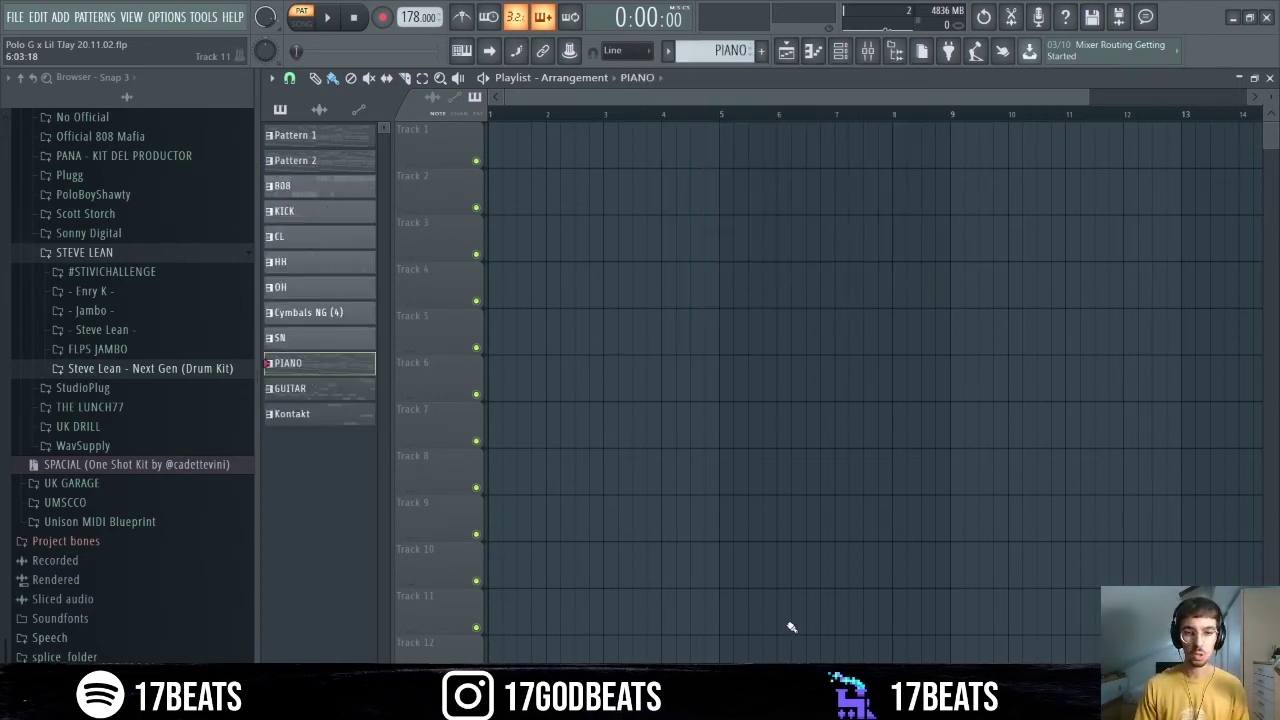
- Place the PIANO pattern in the playlist on Track 9 from bar 1 and play it in song mode
{"action": "left_click", "coordinate": [757, 537]}
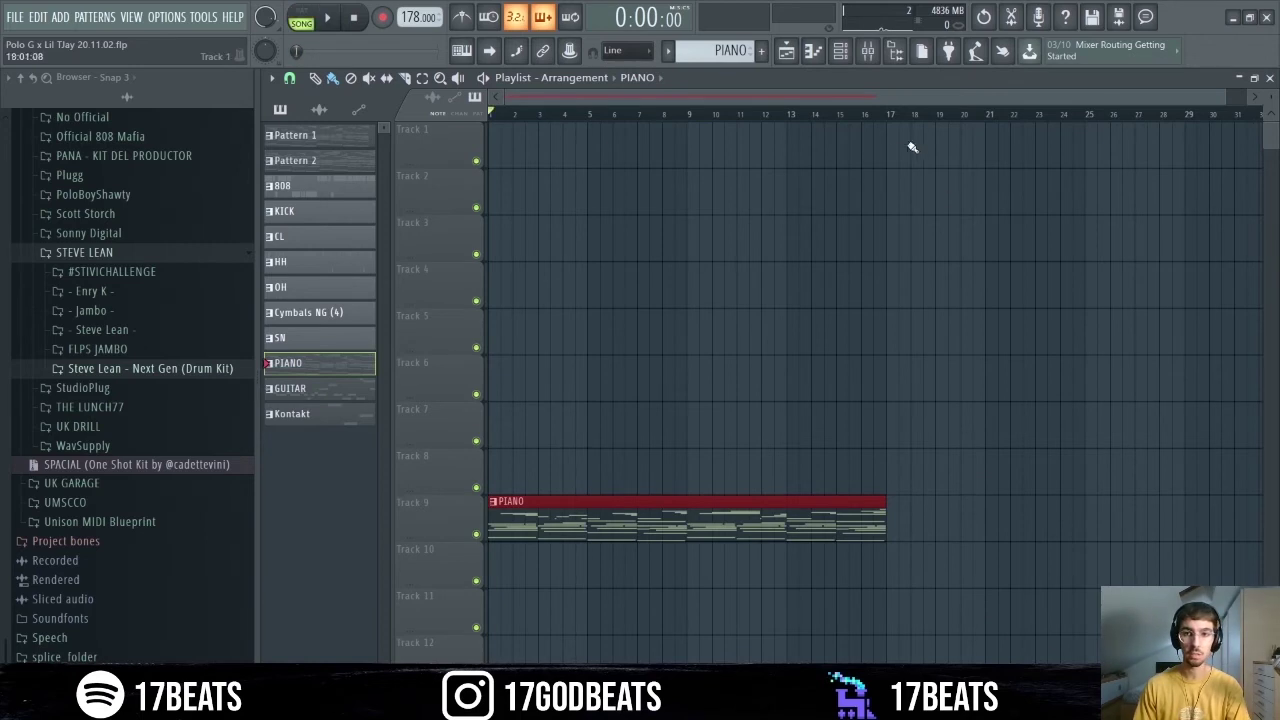
{"action": "key", "text": "space"}
- Load Fruity Love Philter on the PIANO mixer track and create an automation clip for its mix level
{"action": "left_click", "coordinate": [869, 55]}
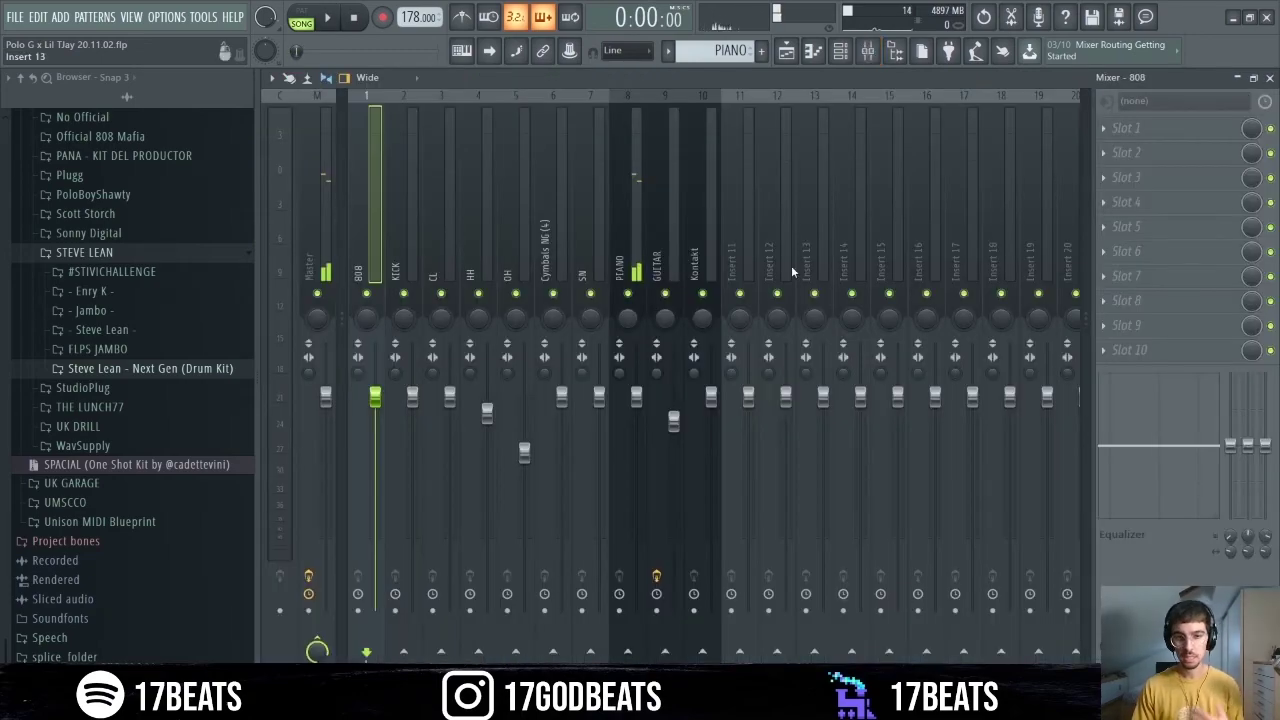
{"action": "key", "text": "F8"}
{"action": "left_click_drag", "start_coordinate": [430, 548], "coordinate": [608, 440]}
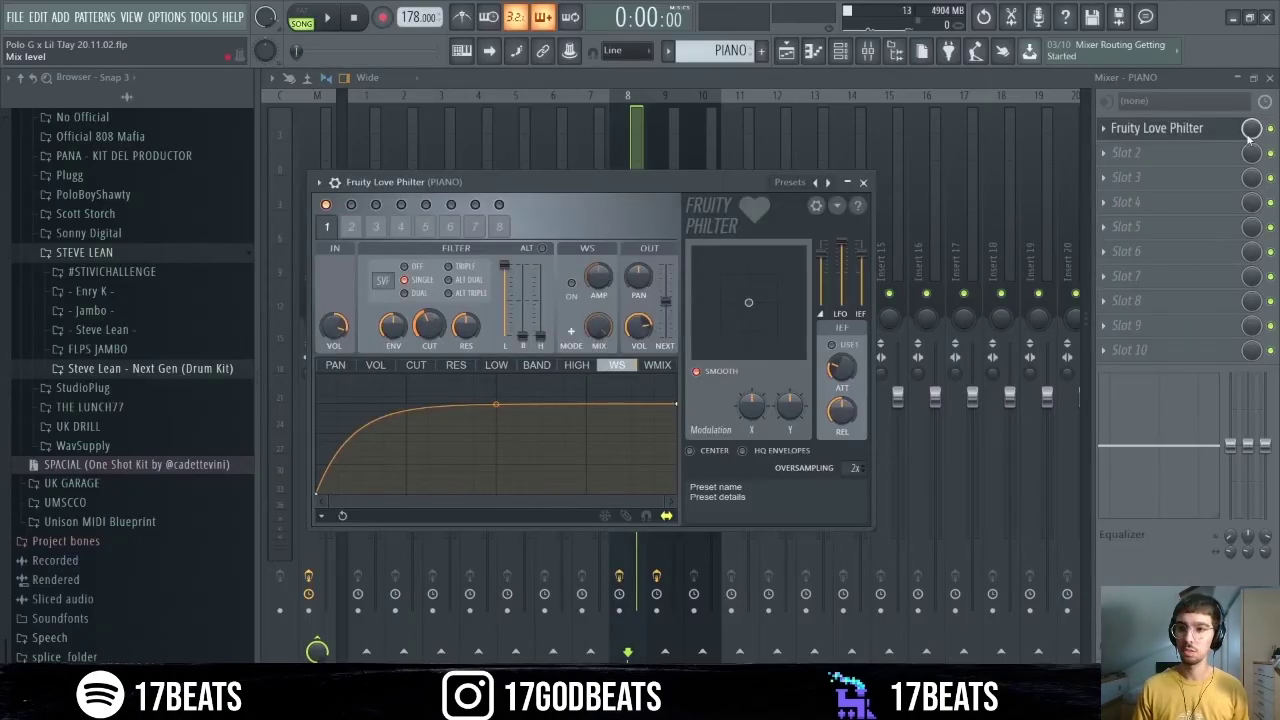
{"action": "right_click", "coordinate": [1249, 131]}
{"action": "left_click", "coordinate": [1238, 237]}
{"action": "left_click", "coordinate": [786, 52]}
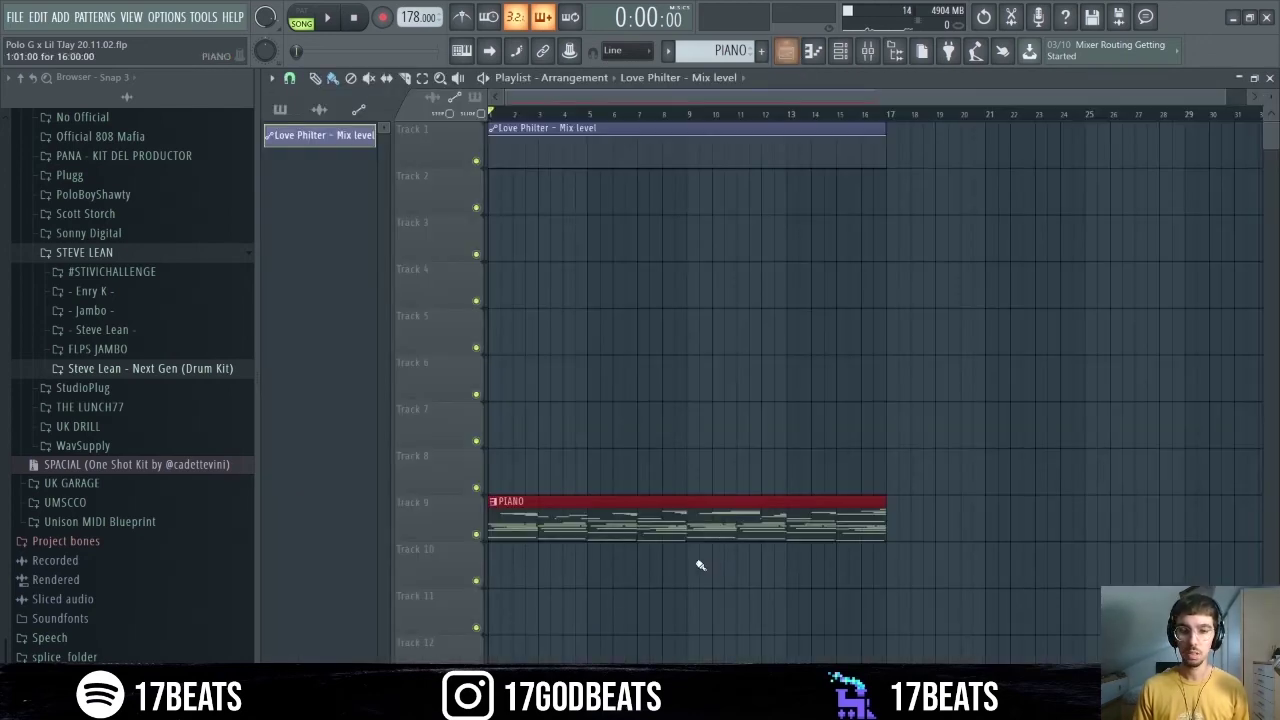
- Move the Love Philter automation clip to Track 10 and shape it to fall to 0% by about bar 6 and hold there
{"action": "left_click_drag", "start_coordinate": [527, 157], "coordinate": [588, 617]}
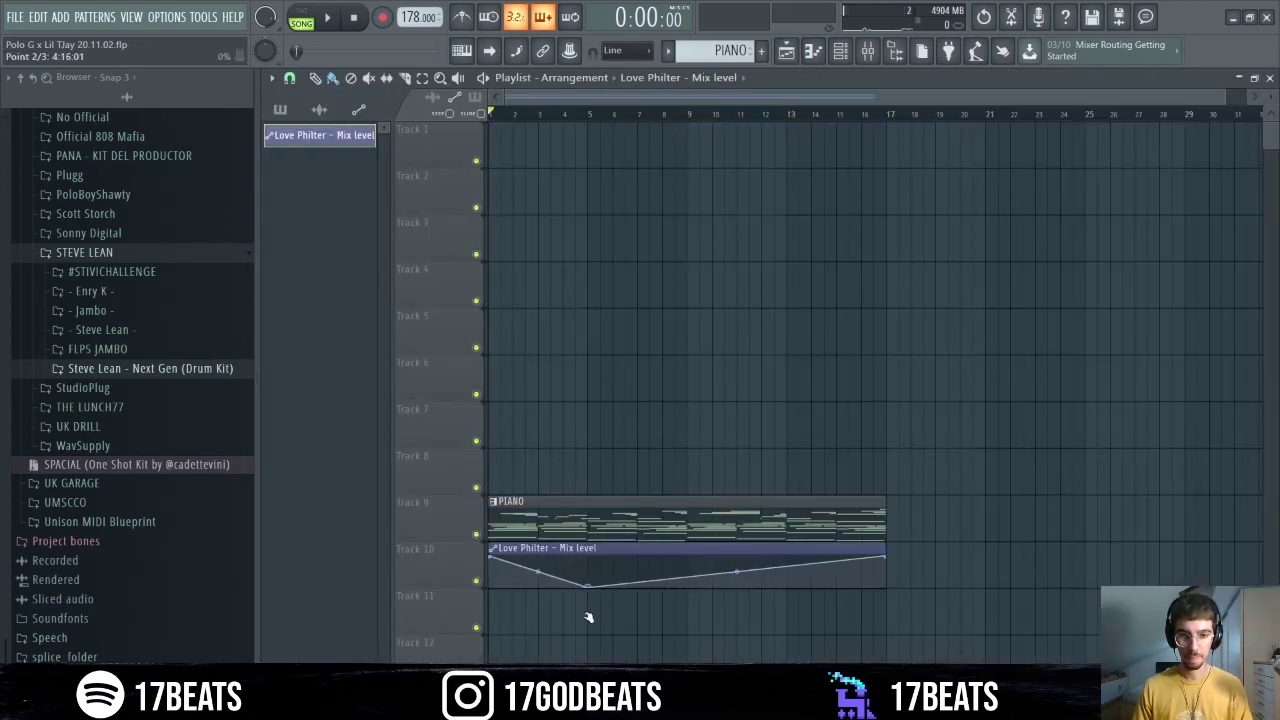
{"action": "left_click_drag", "start_coordinate": [888, 559], "coordinate": [900, 615]}
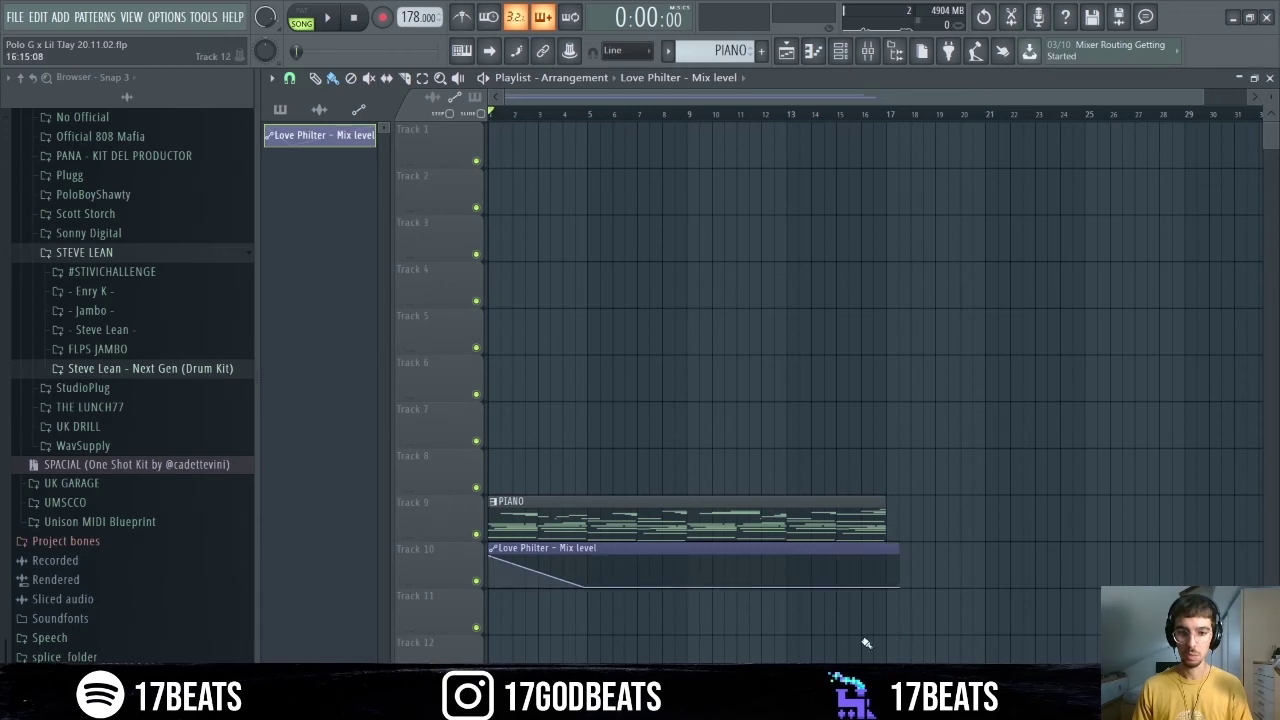
{"action": "key", "text": "space"}
{"action": "left_click_drag", "start_coordinate": [589, 588], "coordinate": [609, 592]}
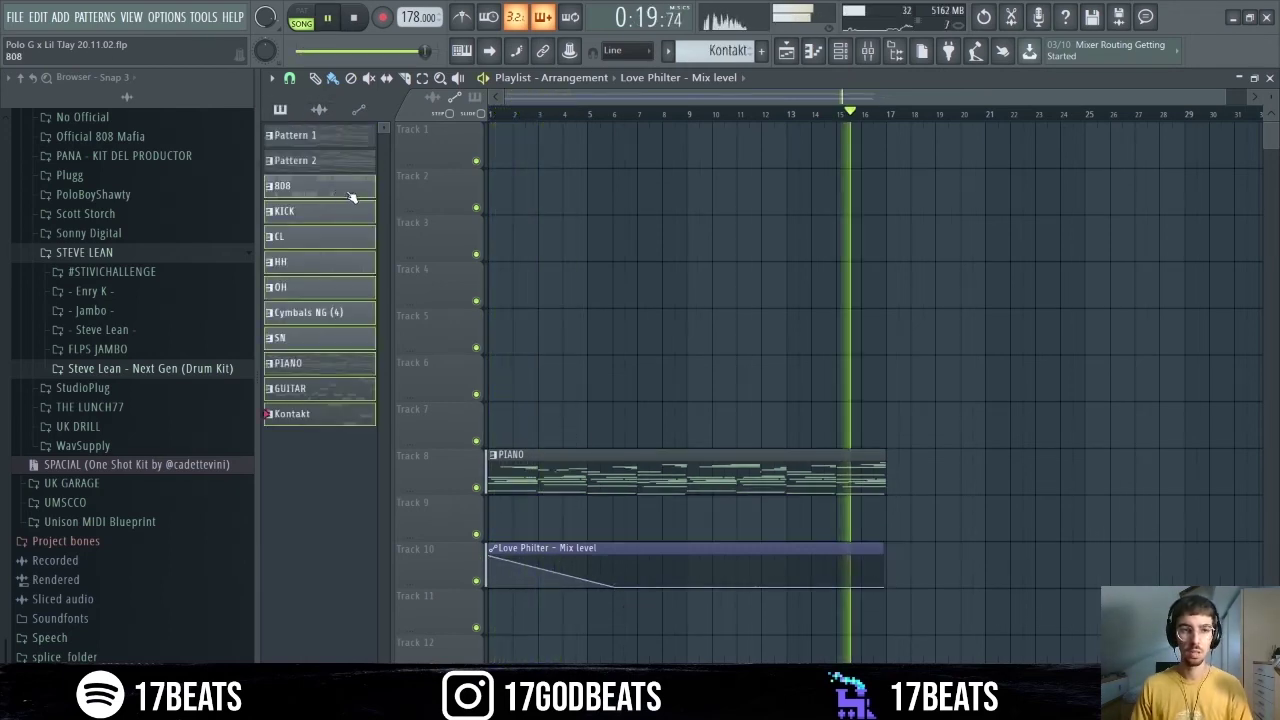
- Place the ten split patterns, 808 to Kontakt, on Tracks 1 to 10 at bar 17 and play the section
{"action": "left_click_drag", "start_coordinate": [283, 186], "coordinate": [887, 130]}
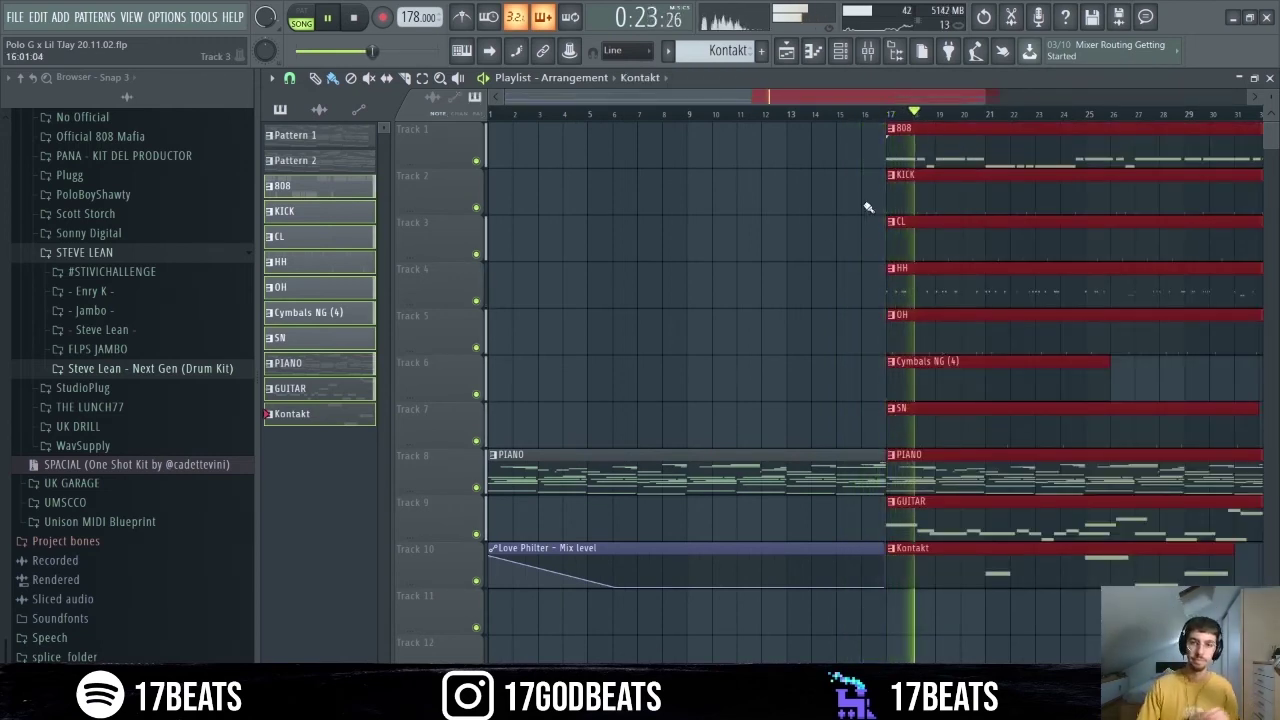
{"action": "left_click_drag", "start_coordinate": [984, 97], "coordinate": [1095, 98]}
{"action": "scroll", "coordinate": [1097, 95], "scroll_direction": "down", "scroll_amount": 1}
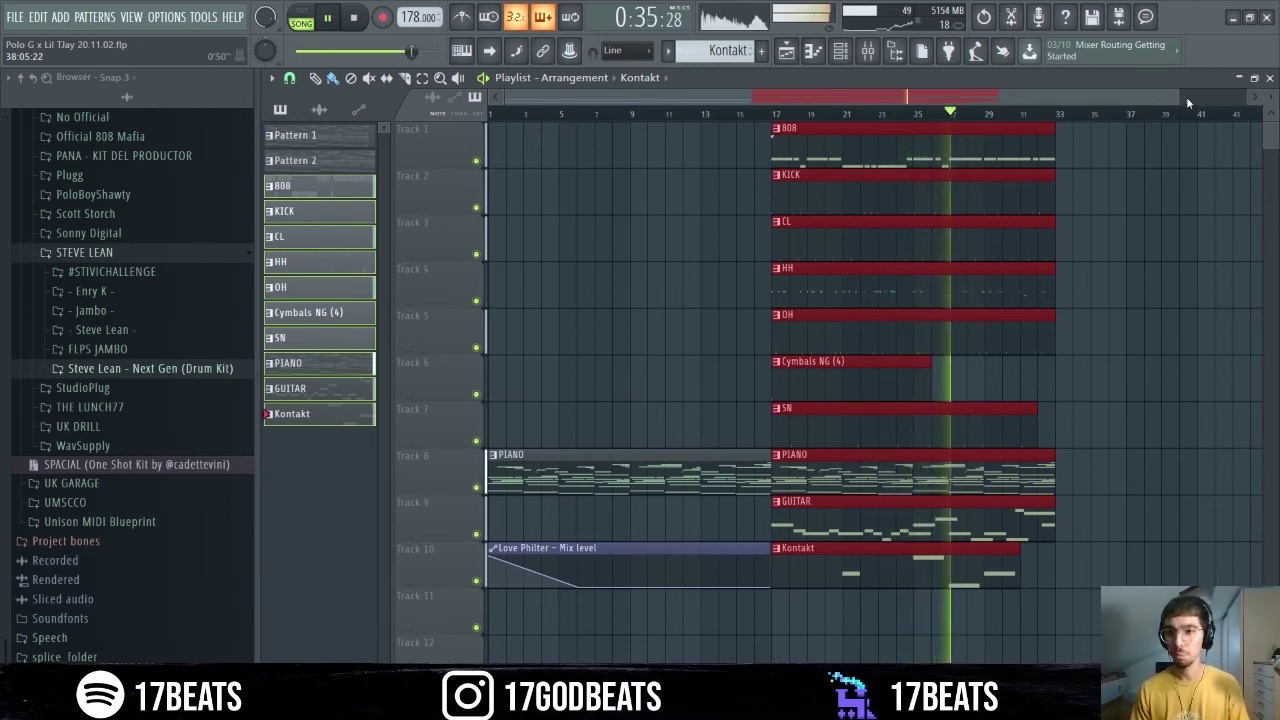
{"action": "left_click_drag", "start_coordinate": [1180, 97], "coordinate": [1272, 97]}
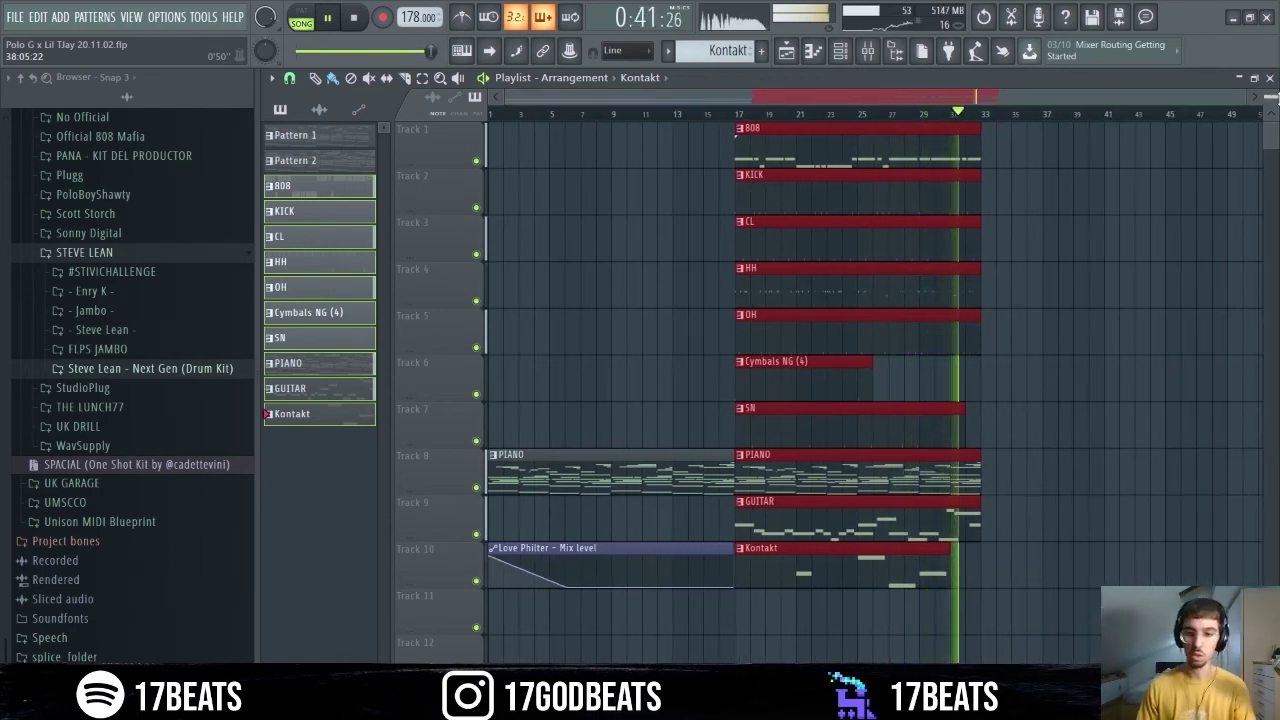
{"action": "key", "text": "space"}
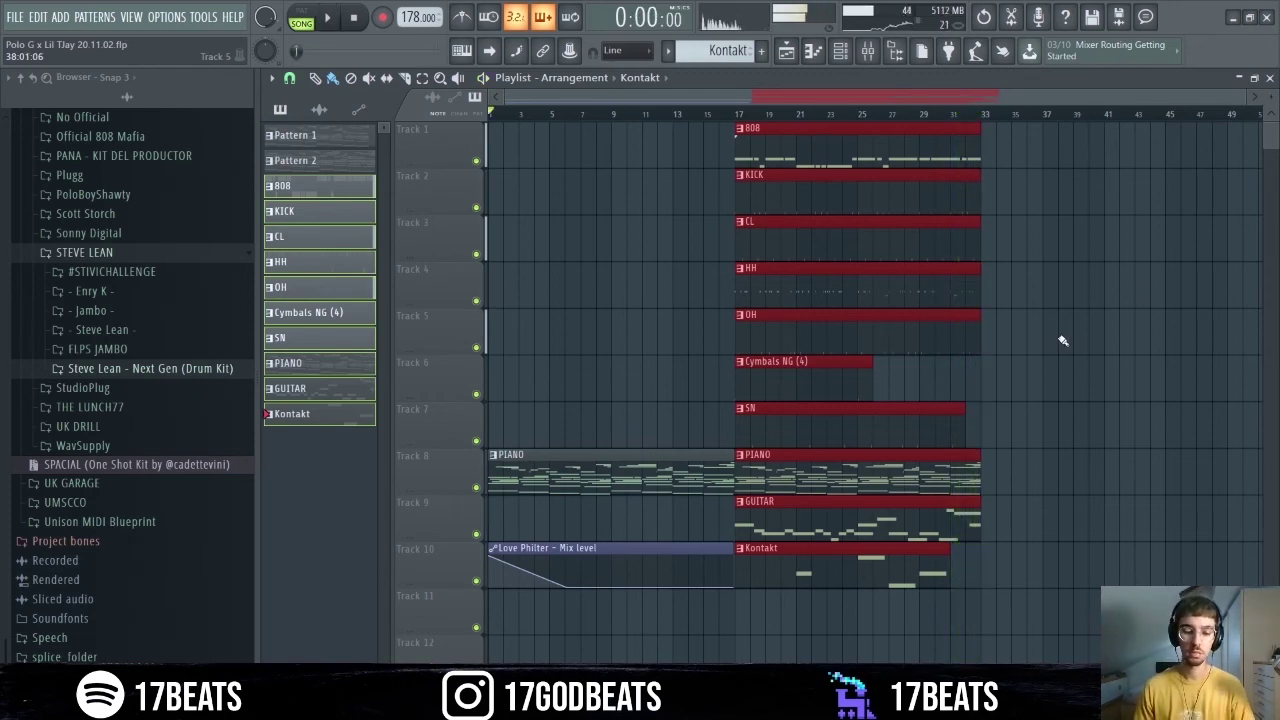
- Duplicate the section to bars 33 and 49, omitting guitar and Kontakt at bar 33 and starting that section's kick at bar 41
{"action": "left_click", "coordinate": [976, 113]}
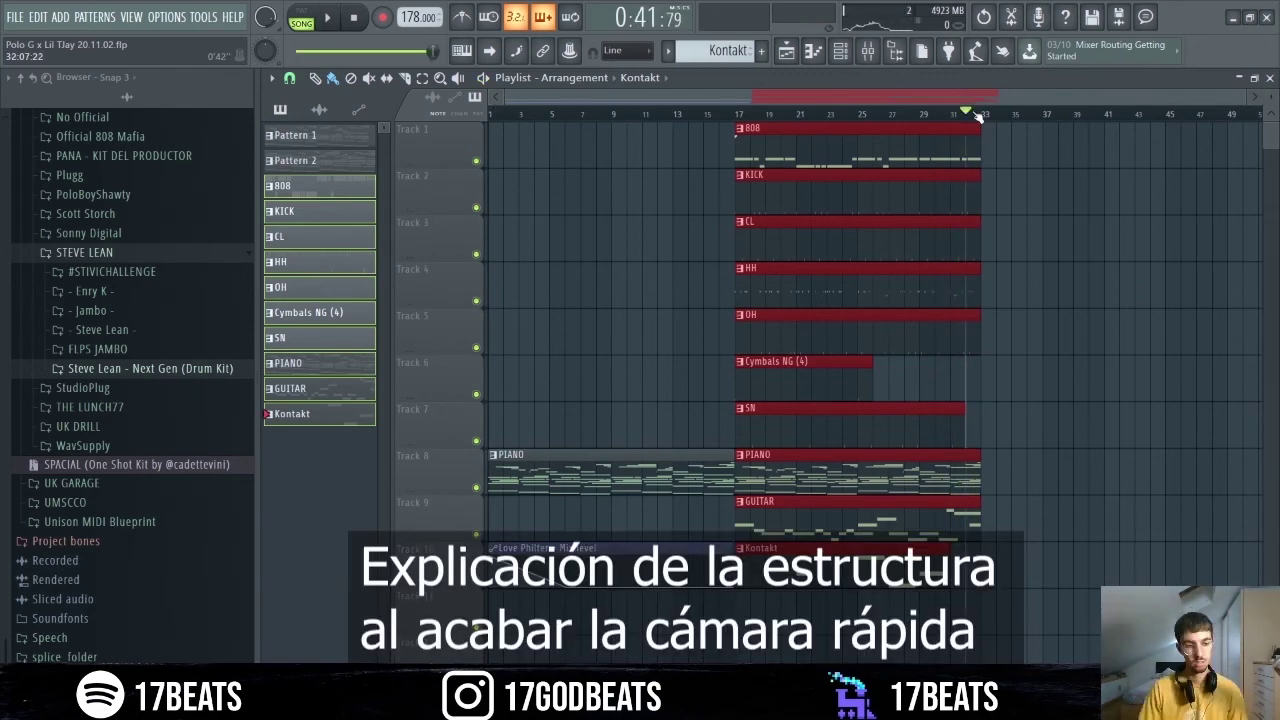
{"action": "key", "text": "ctrl+b"}
{"action": "left_click", "coordinate": [988, 206], "text": "ctrl"}
{"action": "left_click_drag", "start_coordinate": [966, 204], "coordinate": [1086, 204]}
{"action": "right_click", "coordinate": [1000, 510]}
{"action": "left_click_drag", "start_coordinate": [806, 491], "coordinate": [1200, 220]}
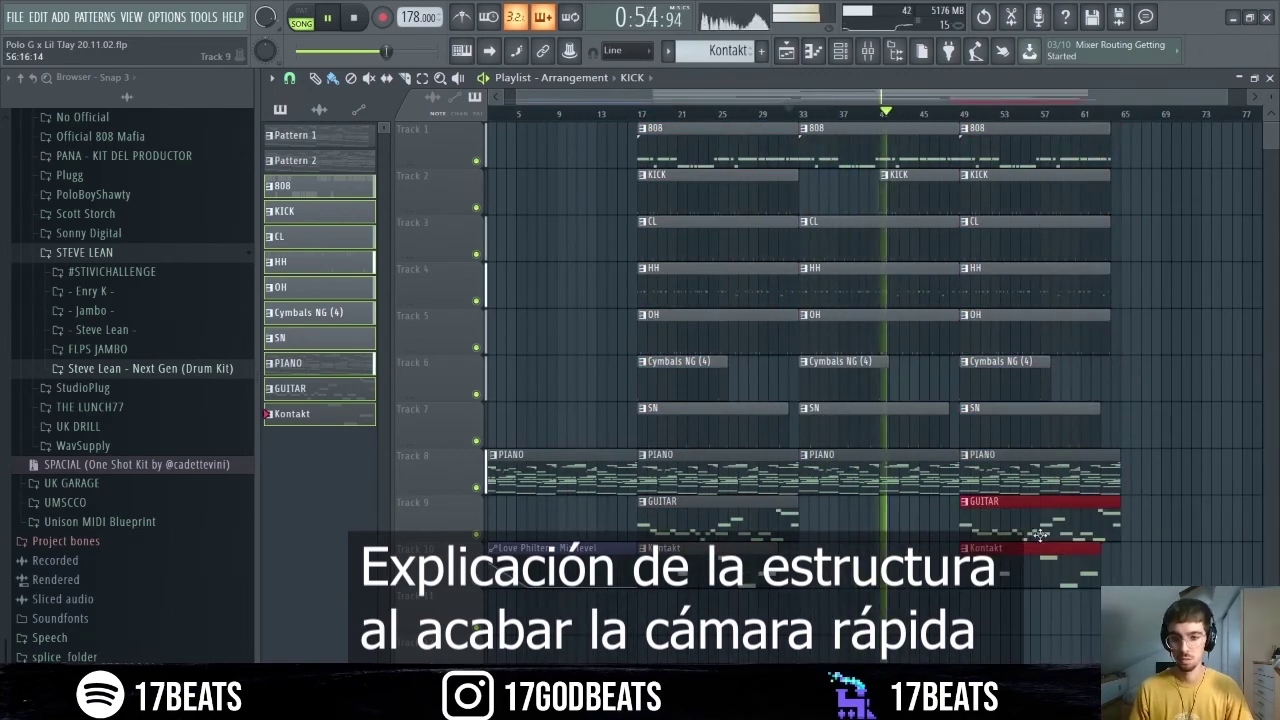
- End the drums and start guitar and Kontakt at bar 57, and add sections at bars 65, 81 and 97, the last without guitar and Kontakt
{"action": "left_click_drag", "start_coordinate": [1118, 240], "coordinate": [1040, 240]}
{"action": "left_click_drag", "start_coordinate": [962, 535], "coordinate": [1046, 535]}
{"action": "key", "text": "ctrl+b"}
{"action": "scroll", "coordinate": [1046, 535], "scroll_direction": "right", "scroll_amount": 3}
{"action": "scroll", "coordinate": [1046, 366], "scroll_direction": "right", "scroll_amount": 1}
{"action": "key", "text": "ctrl+b"}
{"action": "scroll", "coordinate": [1046, 366], "scroll_direction": "right", "scroll_amount": 3}
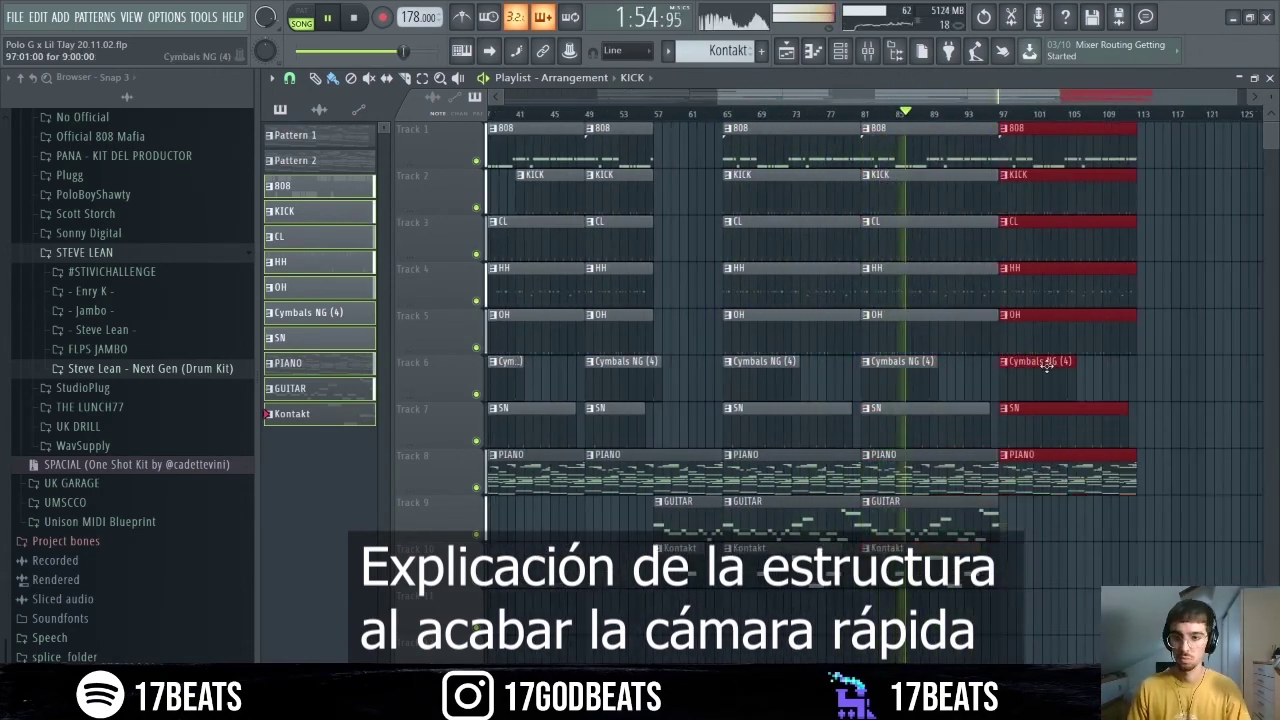
- Extend the arrangement with sections at bars 113, 129 and 145 and a drumless ending of piano, guitar and Kontakt from bar 161
{"action": "key", "text": "ctrl+b"}
{"action": "scroll", "coordinate": [1046, 366], "scroll_direction": "right", "scroll_amount": 3}
{"action": "left_click_drag", "start_coordinate": [1104, 421], "coordinate": [1045, 421]}
{"action": "key", "text": "ctrl+b"}
{"action": "left_click_drag", "start_coordinate": [1120, 96], "coordinate": [1131, 97]}
{"action": "key", "text": "ctrl+d"}
{"action": "key", "text": "space"}
{"action": "scroll", "coordinate": [826, 177], "scroll_direction": "left", "scroll_amount": 3}
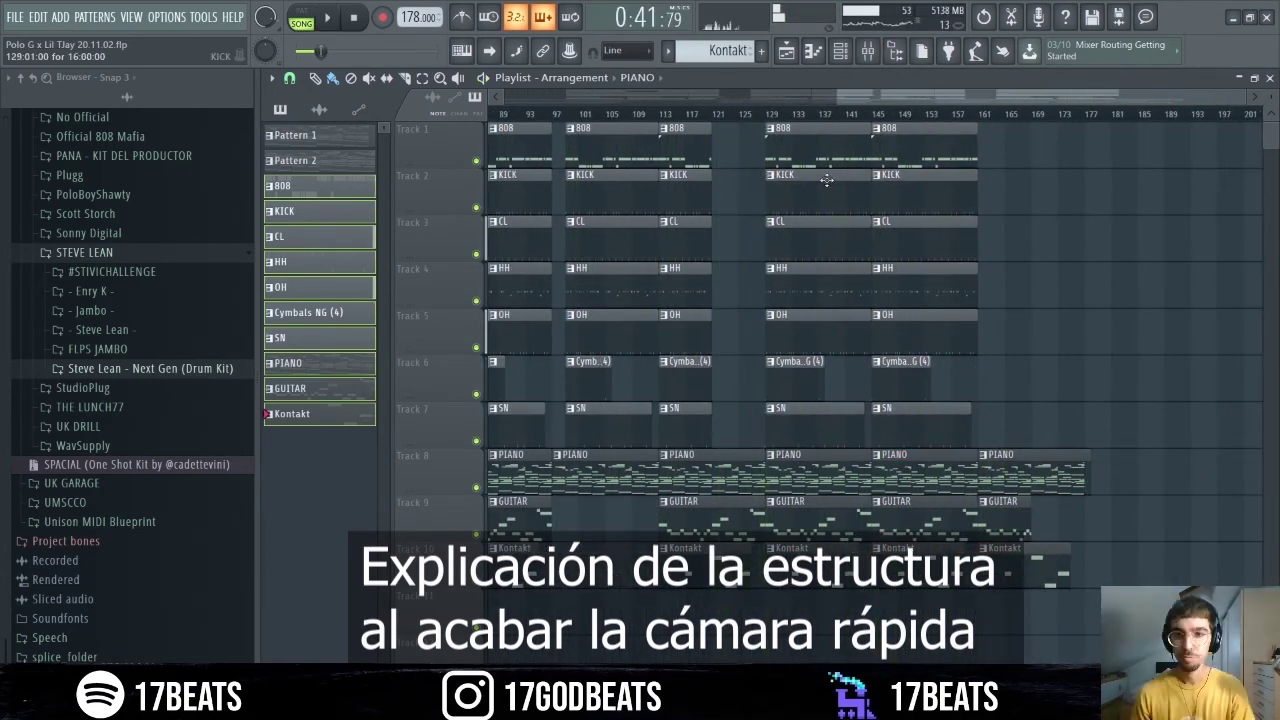
- Place Cymbals NG (4) #2 audio clips leading into bars 17, 65 and 129, and the "Yo 17 where u at rev delay" tag at bar 8 on Track 11
{"action": "left_click", "coordinate": [150, 368]}
{"action": "left_click", "coordinate": [100, 426]}
{"action": "left_click_drag", "start_coordinate": [124, 499], "coordinate": [1005, 374]}
{"action": "scroll", "coordinate": [538, 389], "scroll_direction": "up", "scroll_amount": 6}
{"action": "left_click", "coordinate": [609, 374], "text": "ctrl"}
{"action": "scroll", "coordinate": [809, 466], "scroll_direction": "down", "scroll_amount": 6}
{"action": "scroll", "coordinate": [125, 400], "scroll_direction": "up", "scroll_amount": 6}
{"action": "left_click_drag", "start_coordinate": [113, 222], "coordinate": [510, 662]}
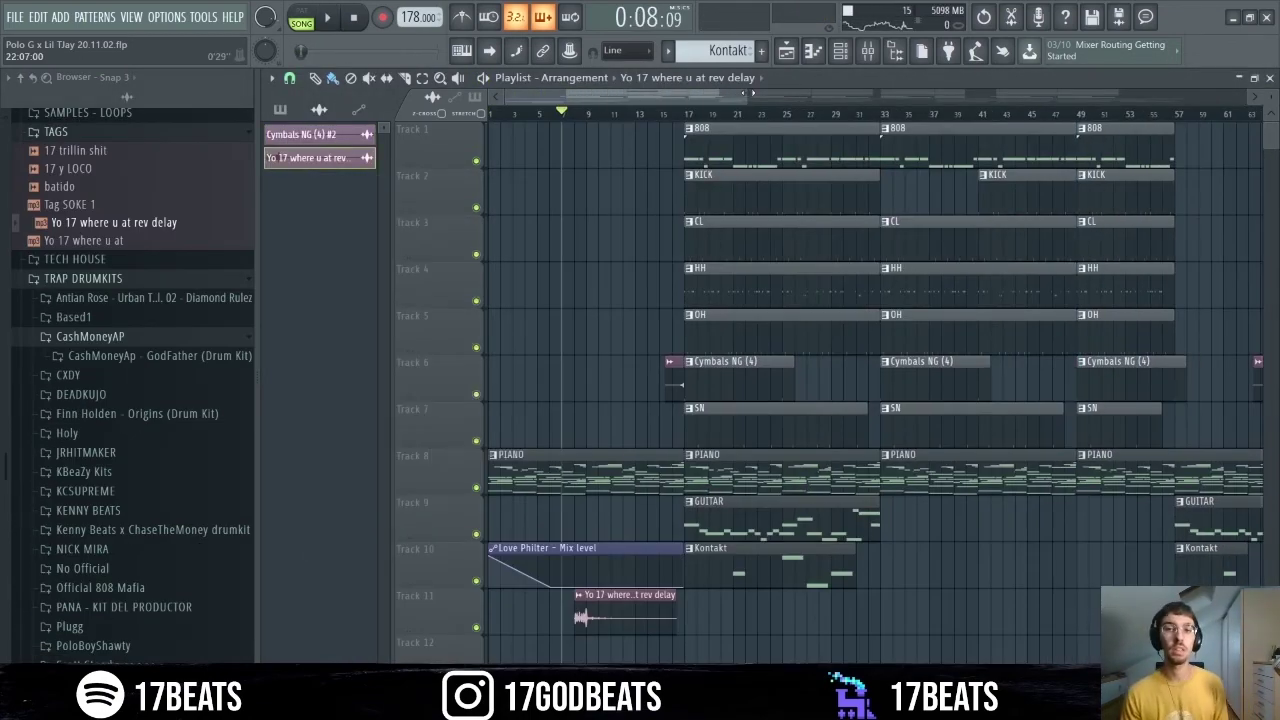
- Review the song structure by marking bars 33 to 57 and bars 57 to 65 on the timeline
{"action": "left_click_drag", "start_coordinate": [748, 93], "coordinate": [958, 88]}
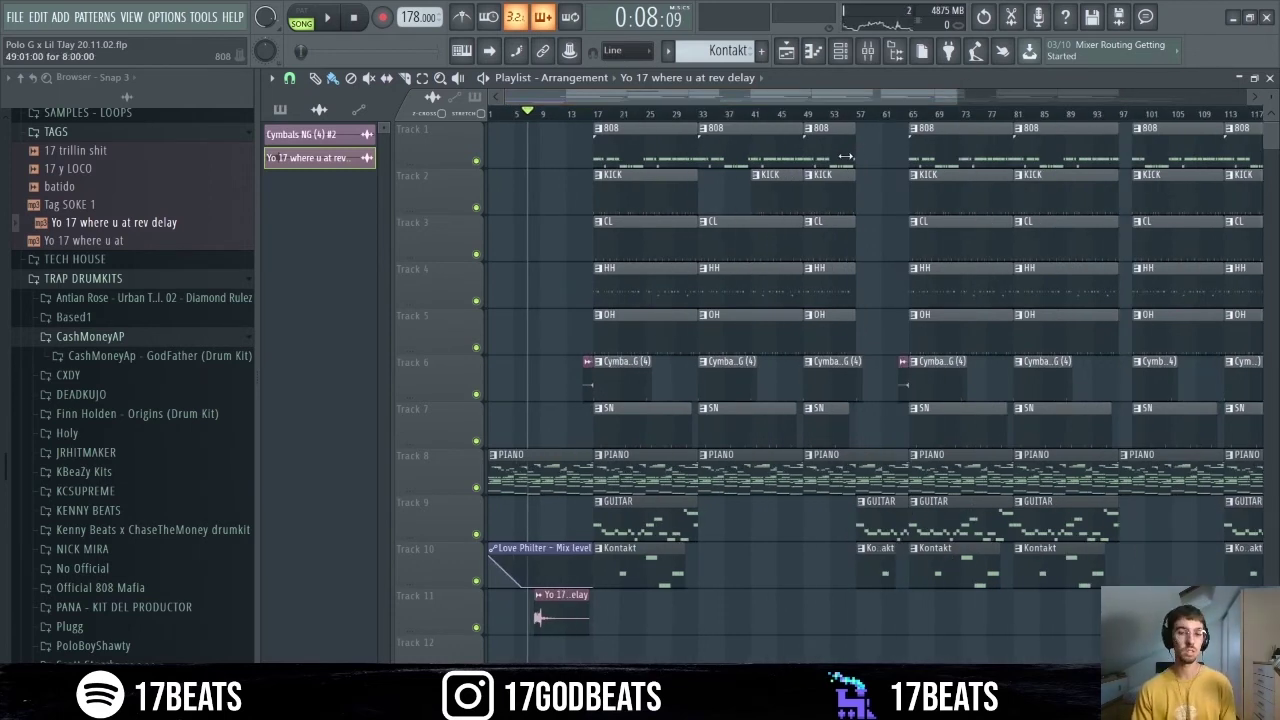
{"action": "left_click_drag", "start_coordinate": [599, 118], "coordinate": [856, 121]}
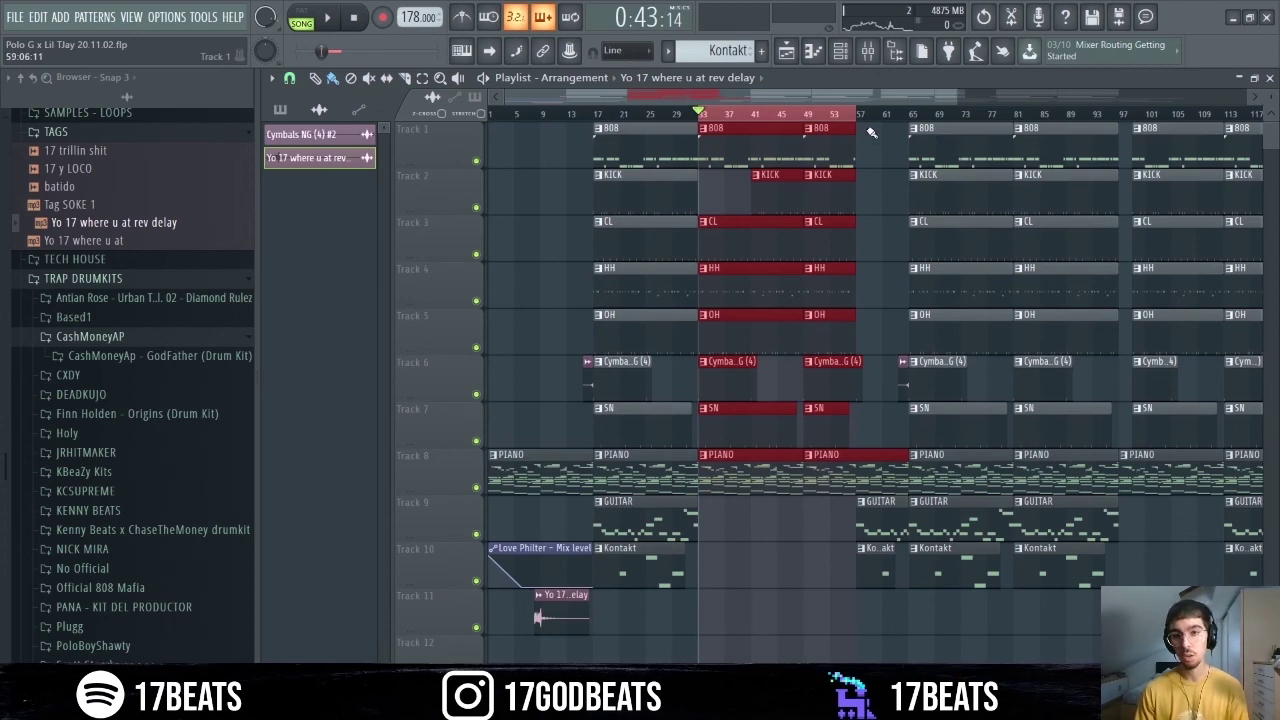
{"action": "left_click_drag", "start_coordinate": [861, 118], "coordinate": [903, 117]}
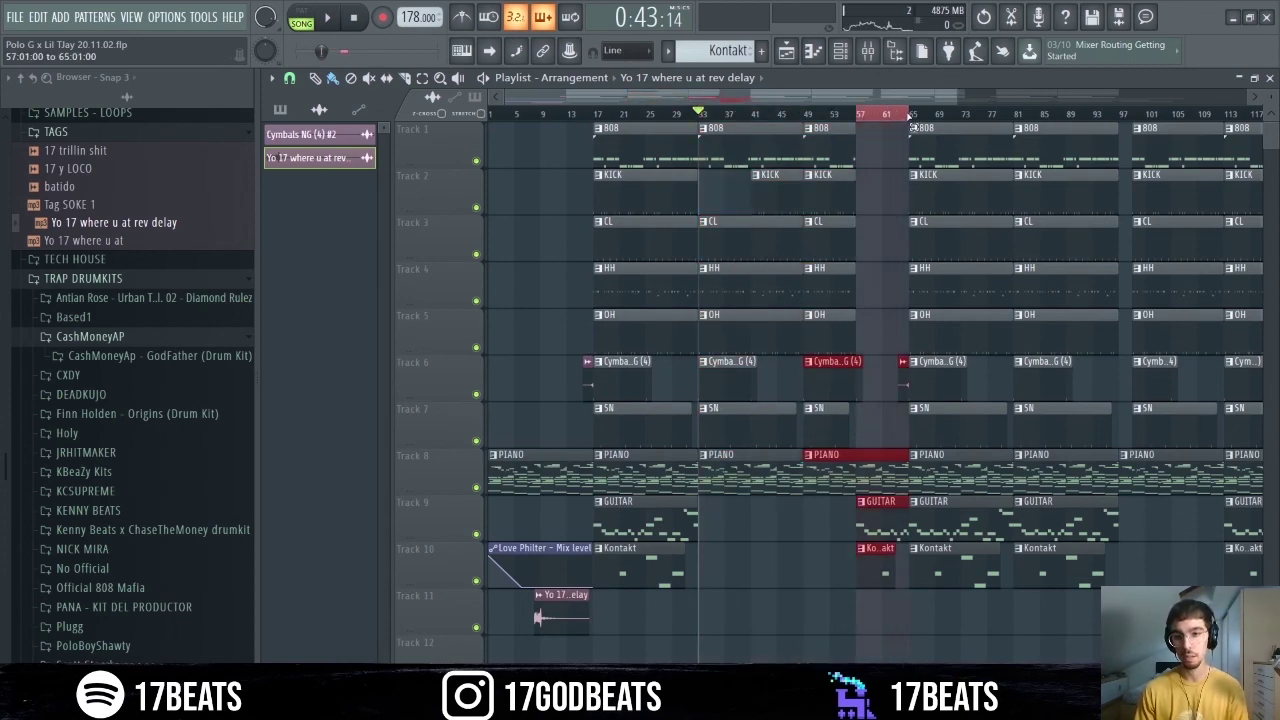
- Examine the Cymbals NG (4) #2 clip before bar 17 and play the transition from about bar 15 into the drums
{"action": "scroll", "coordinate": [583, 117], "scroll_direction": "up", "scroll_amount": 5}
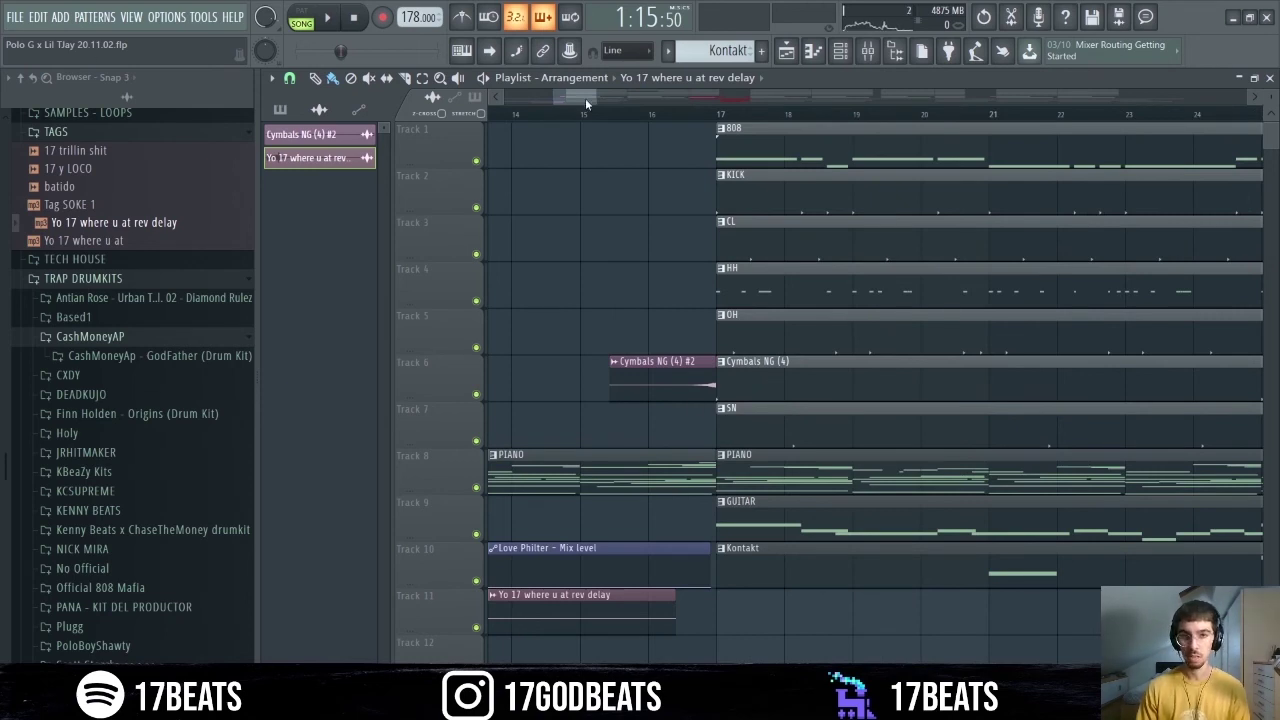
{"action": "scroll", "coordinate": [585, 105], "scroll_direction": "down", "scroll_amount": 5}
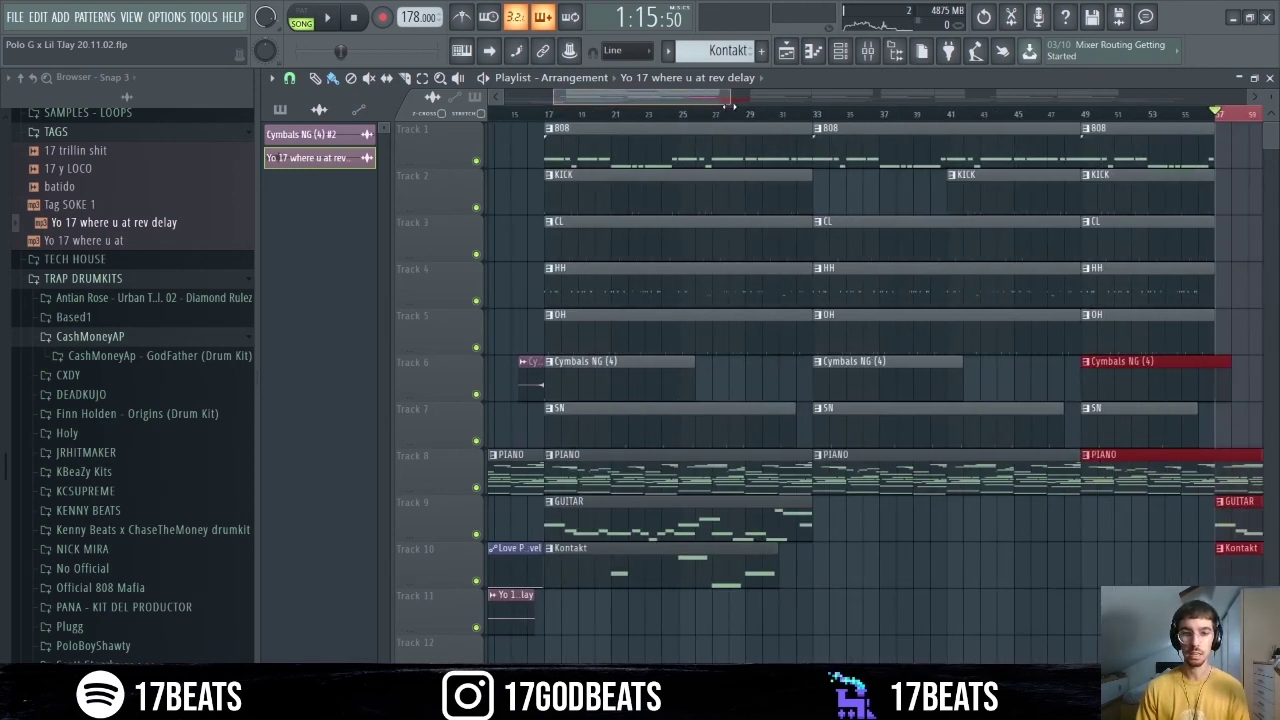
{"action": "left_click", "coordinate": [528, 113]}
{"action": "key", "text": "space"}
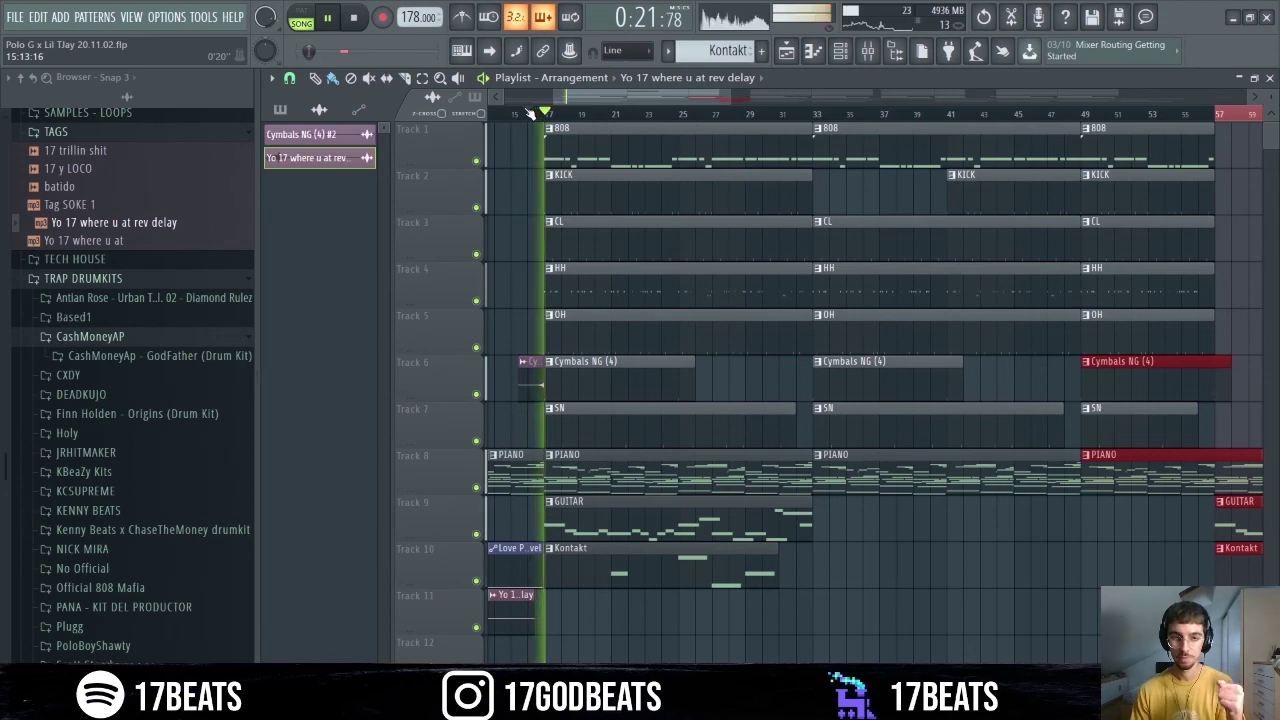
{"action": "key", "text": "space"}
- Mark bars 81 to 121 for review, and play from about bar 96 through the drum gap after bar 97
{"action": "scroll", "coordinate": [857, 115], "scroll_direction": "down", "scroll_amount": 3}
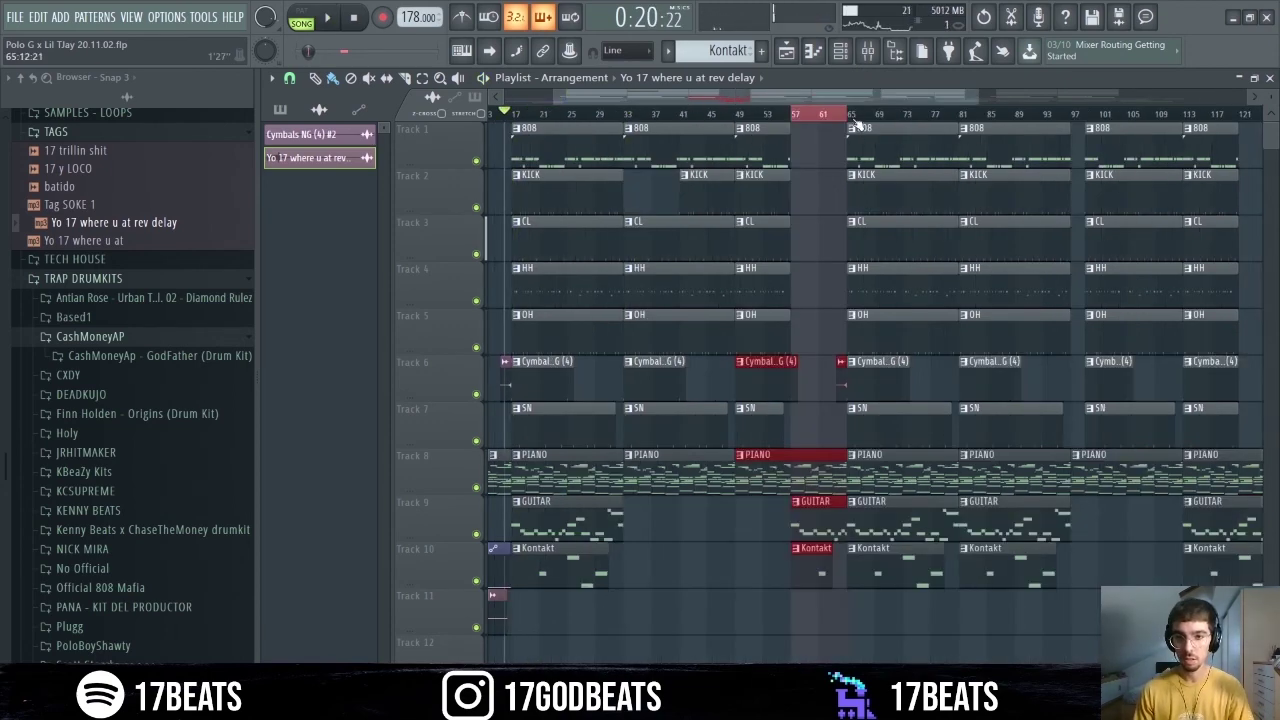
{"action": "left_click_drag", "start_coordinate": [857, 124], "coordinate": [1156, 150]}
{"action": "scroll", "coordinate": [932, 117], "scroll_direction": "right", "scroll_amount": 1}
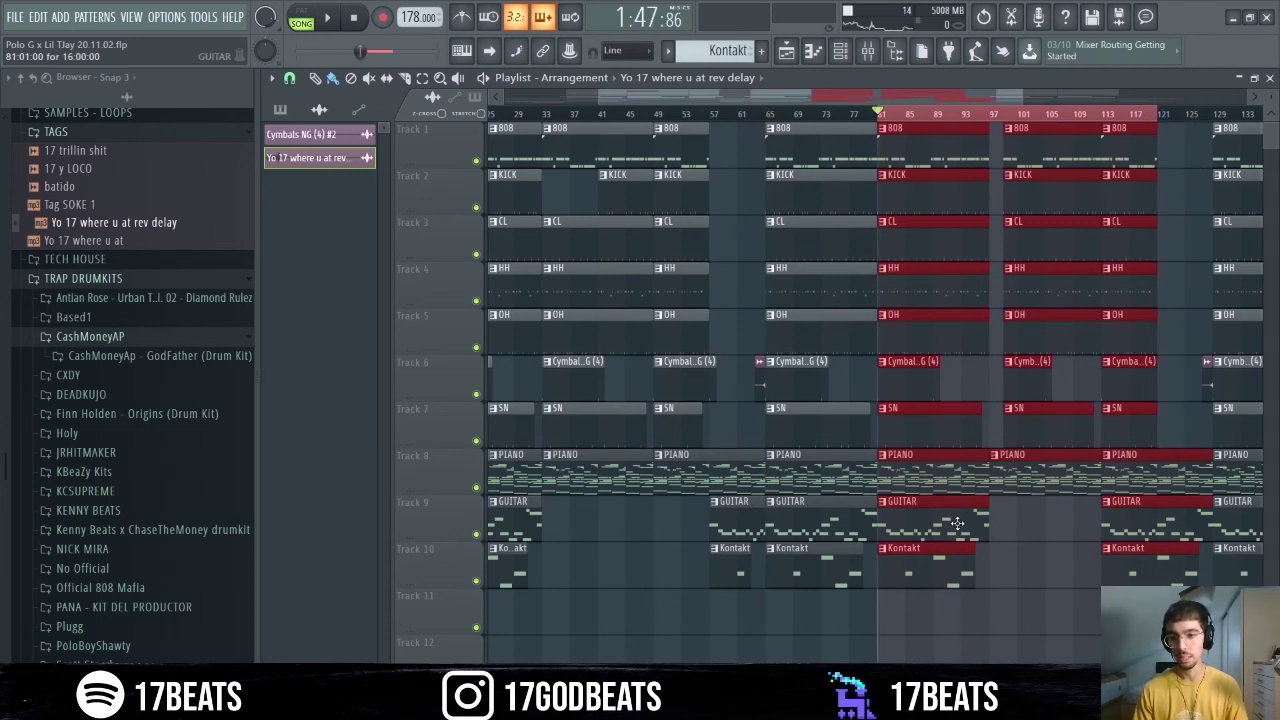
{"action": "left_click", "coordinate": [991, 118]}
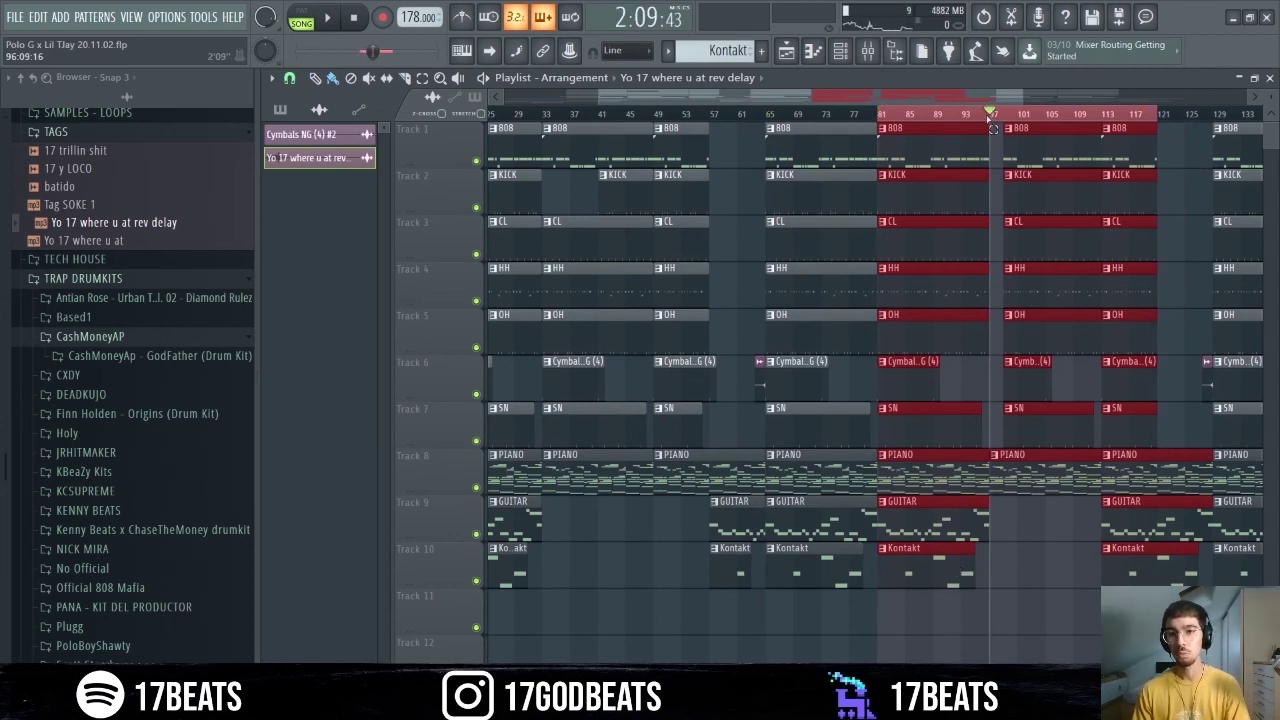
{"action": "left_click", "coordinate": [991, 118]}
{"action": "key", "text": "space"}
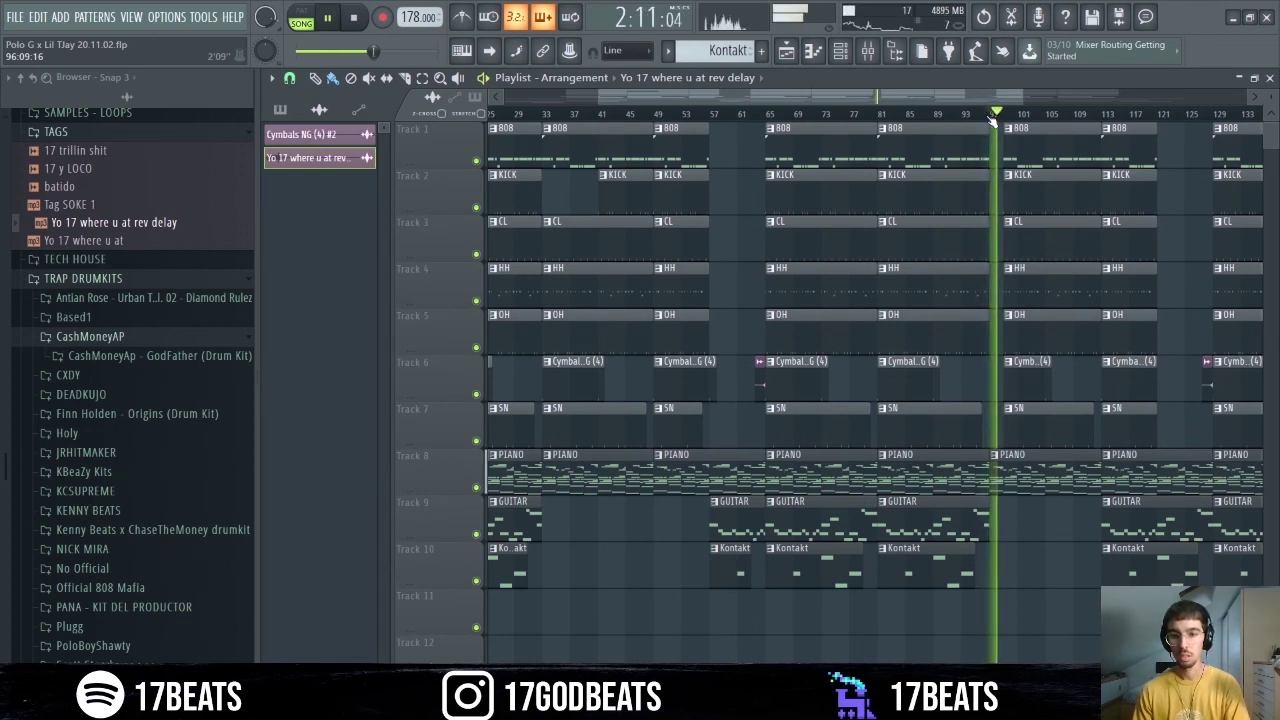
- Stop playback and mark bars 121 to 129 for review, where the melody plays without drums
{"action": "key", "text": "space"}
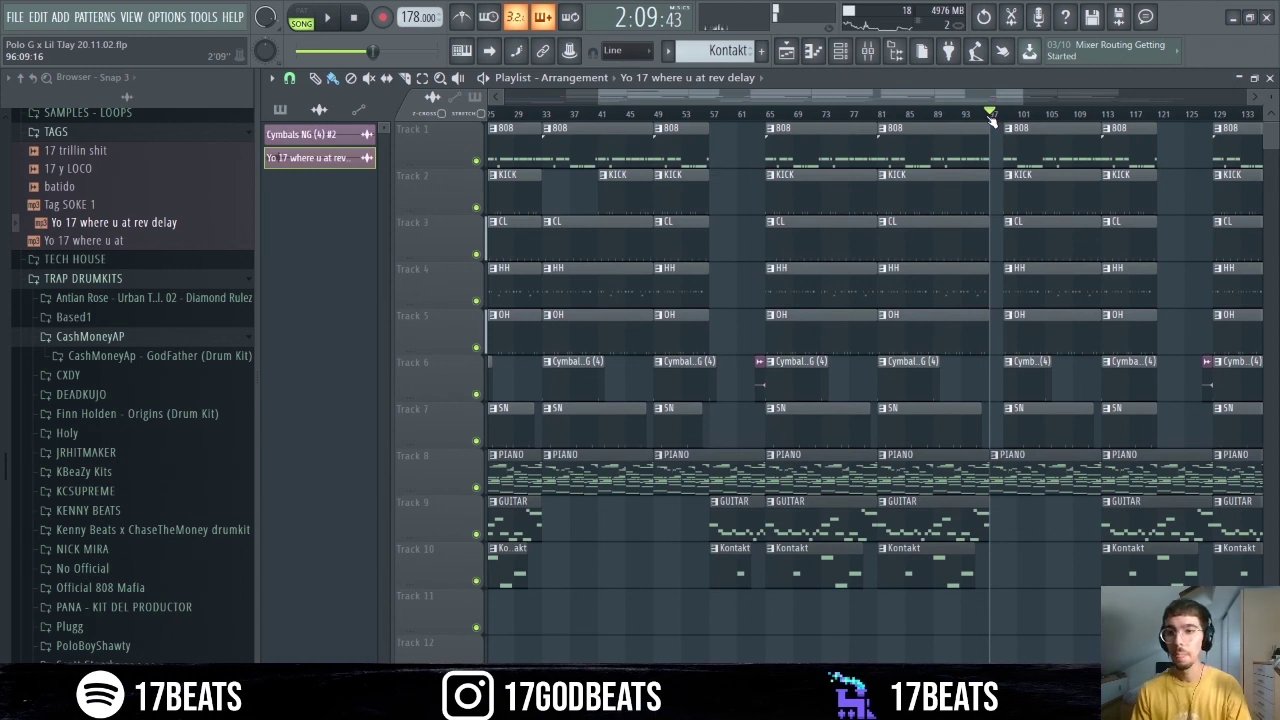
{"action": "left_click", "coordinate": [999, 117]}
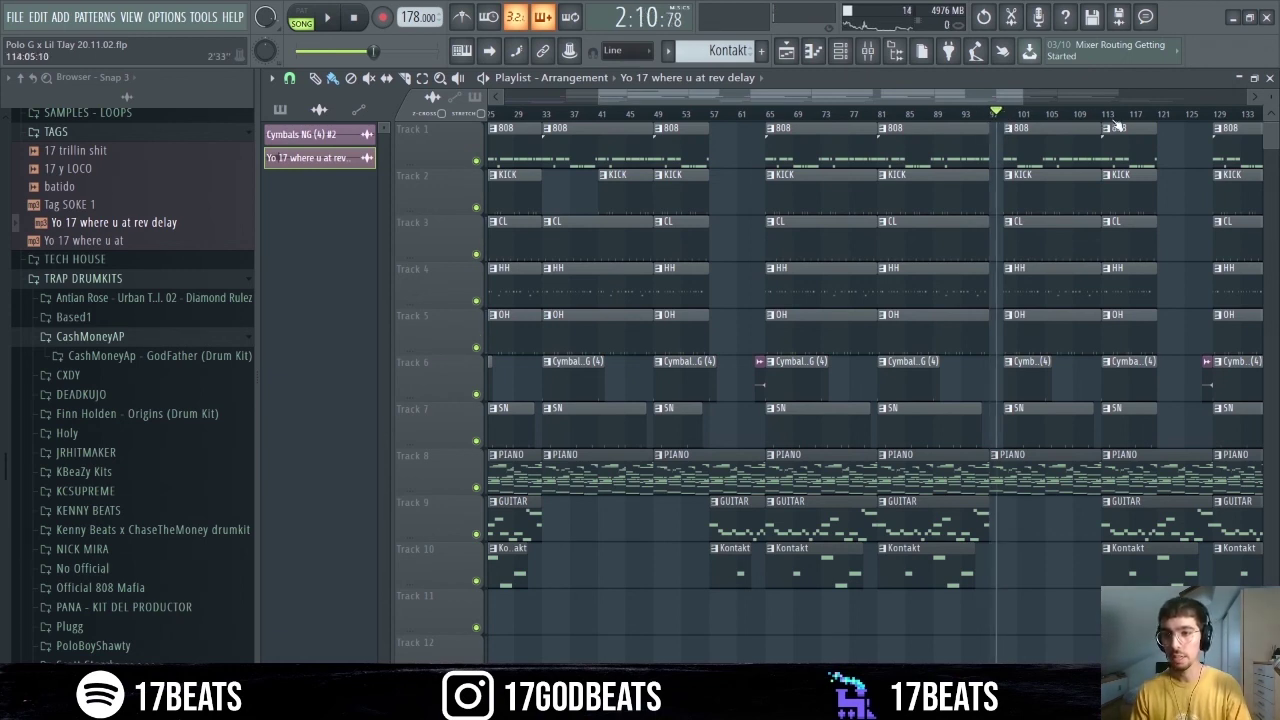
{"action": "left_click_drag", "start_coordinate": [1108, 117], "coordinate": [1212, 118]}
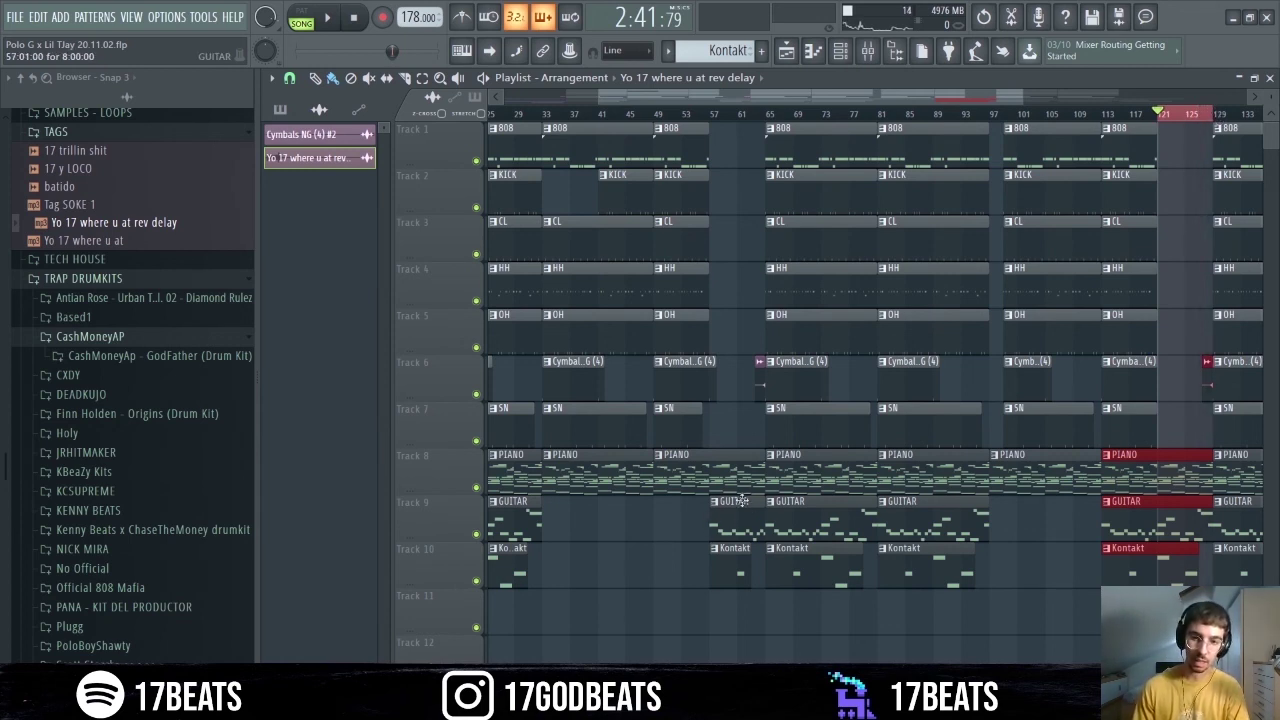
- Play the outro from about bar 161, skipping ahead through the melody's ending to about bar 174
{"action": "left_click_drag", "start_coordinate": [800, 98], "coordinate": [975, 119]}
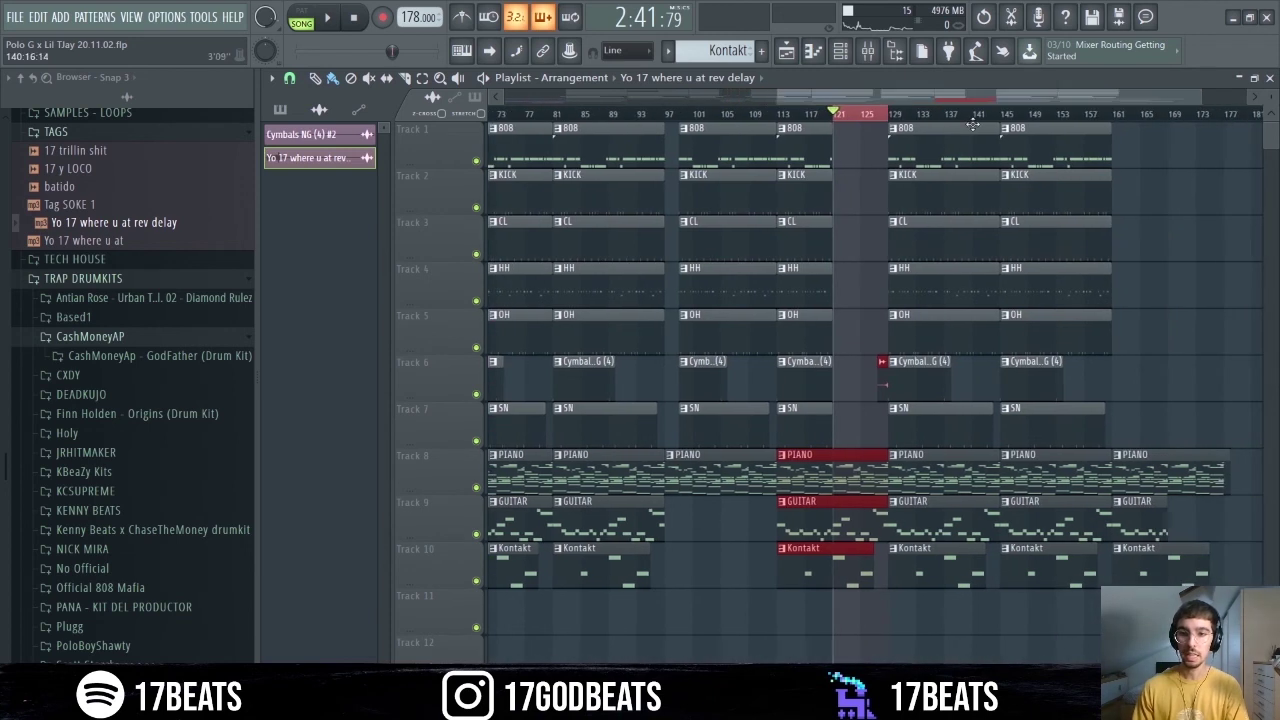
{"action": "left_click", "coordinate": [1113, 114]}
{"action": "key", "text": "space"}
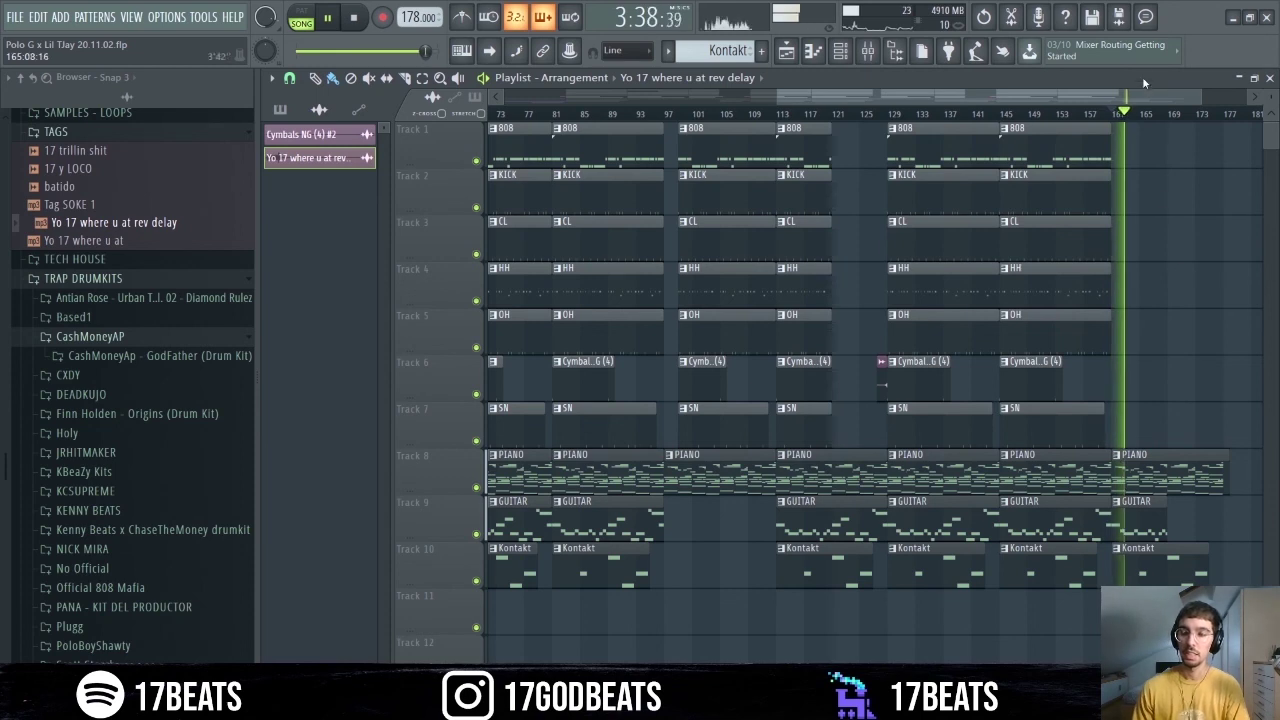
{"action": "left_click", "coordinate": [1155, 114]}
{"action": "left_click", "coordinate": [1170, 114]}
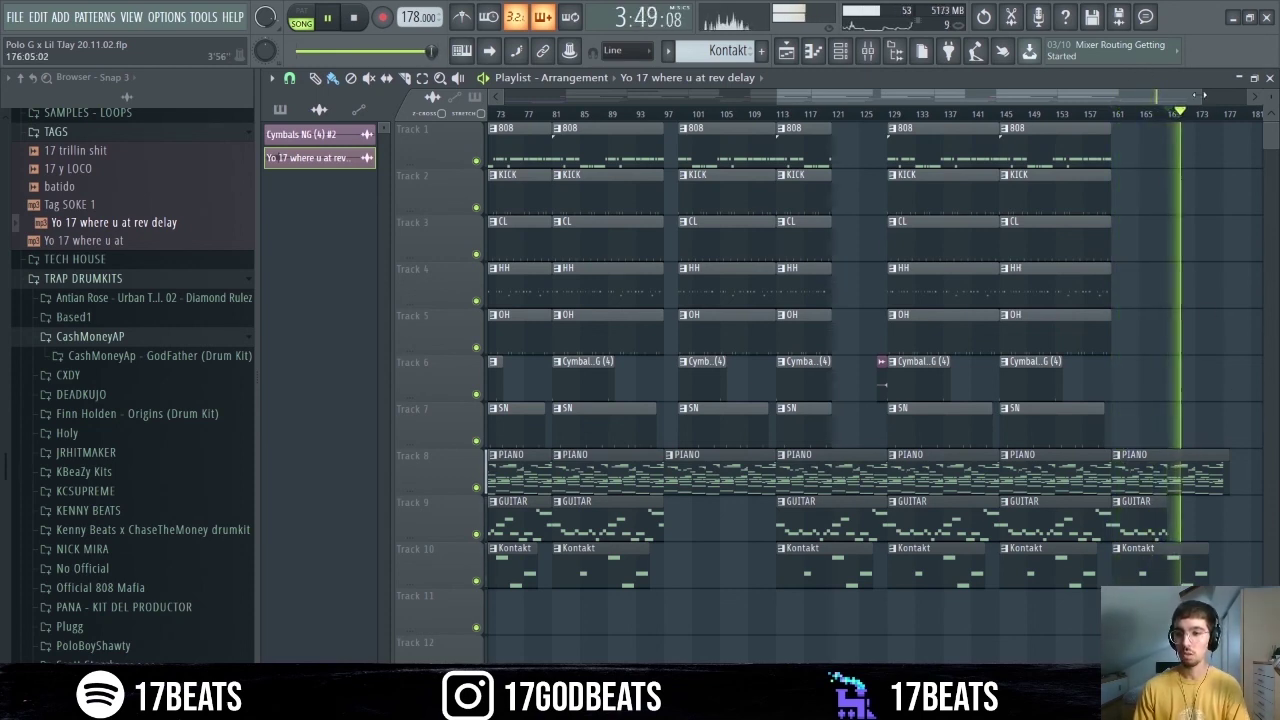
{"action": "left_click_drag", "start_coordinate": [1196, 114], "coordinate": [1206, 114]}
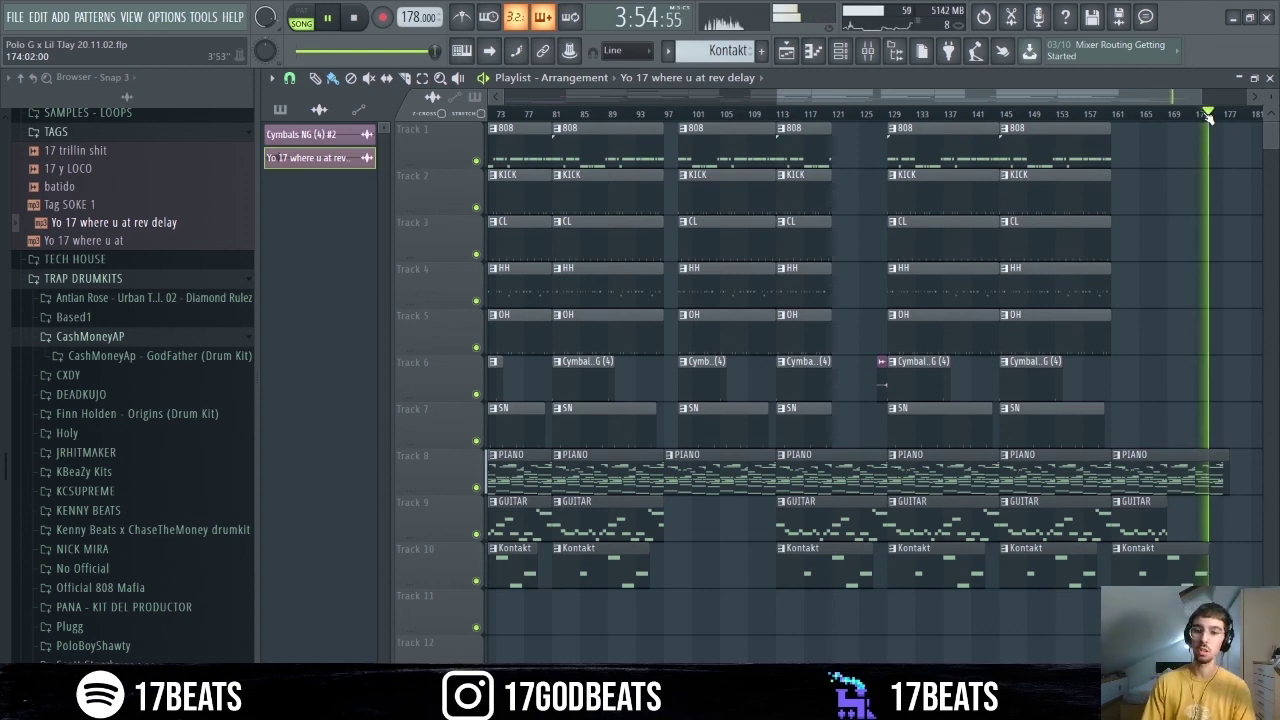